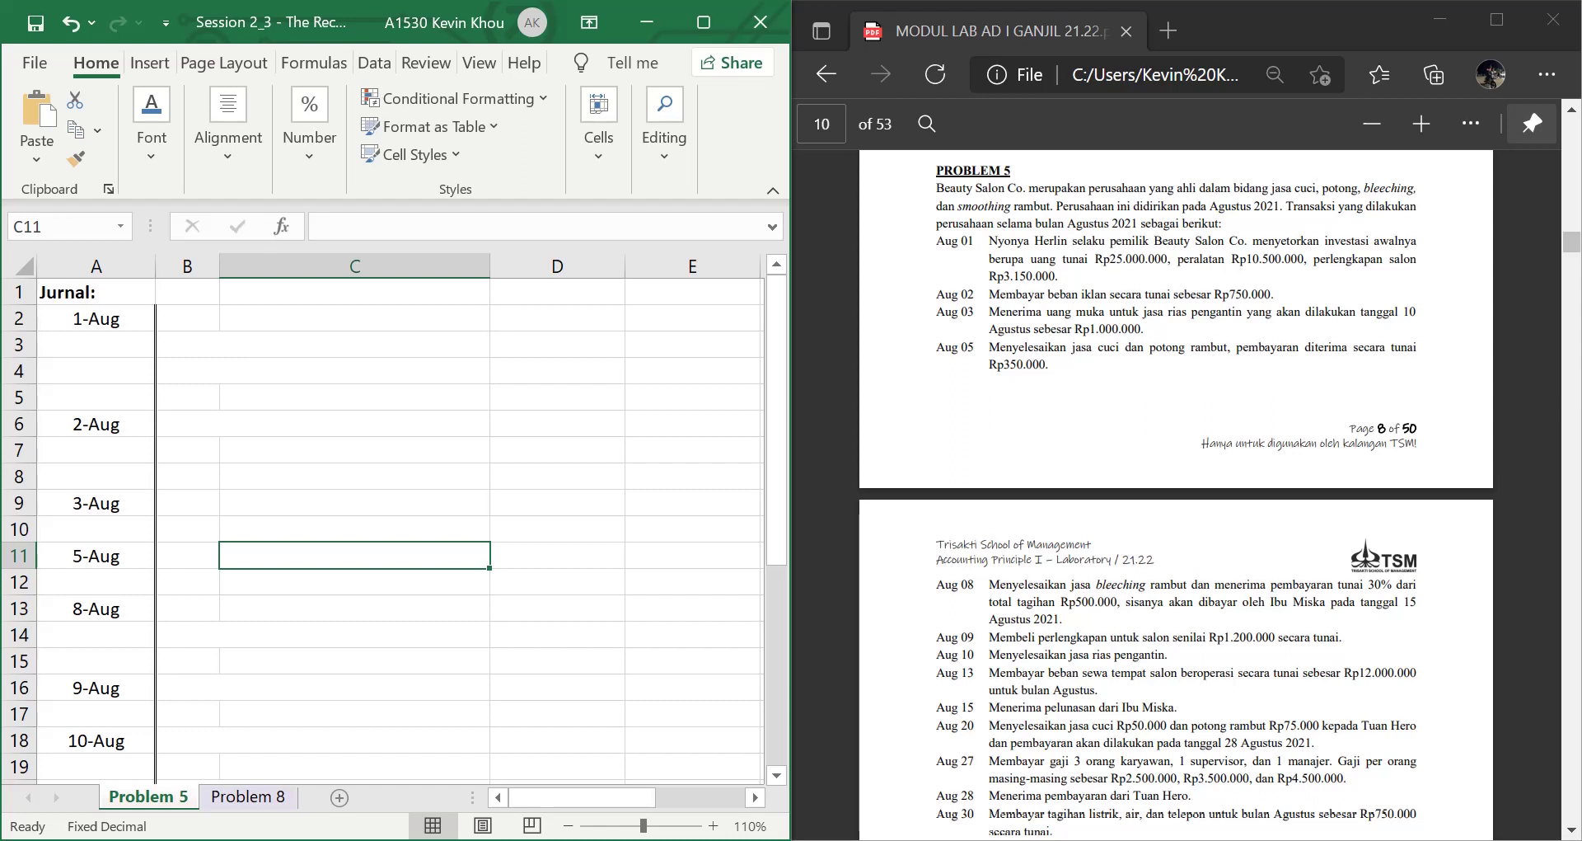
{"action": "key", "text": "Left"}
{"action": "key", "text": "Up"}
{"action": "key", "text": "Up"}
{"action": "key", "text": "Up"}
{"action": "key", "text": "Up"}
{"action": "key", "text": "Up"}
{"action": "key", "text": "Up"}
{"action": "key", "text": "Up"}
{"action": "key", "text": "Up"}
{"action": "key", "text": "Up"}
{"action": "key", "text": "Up"}
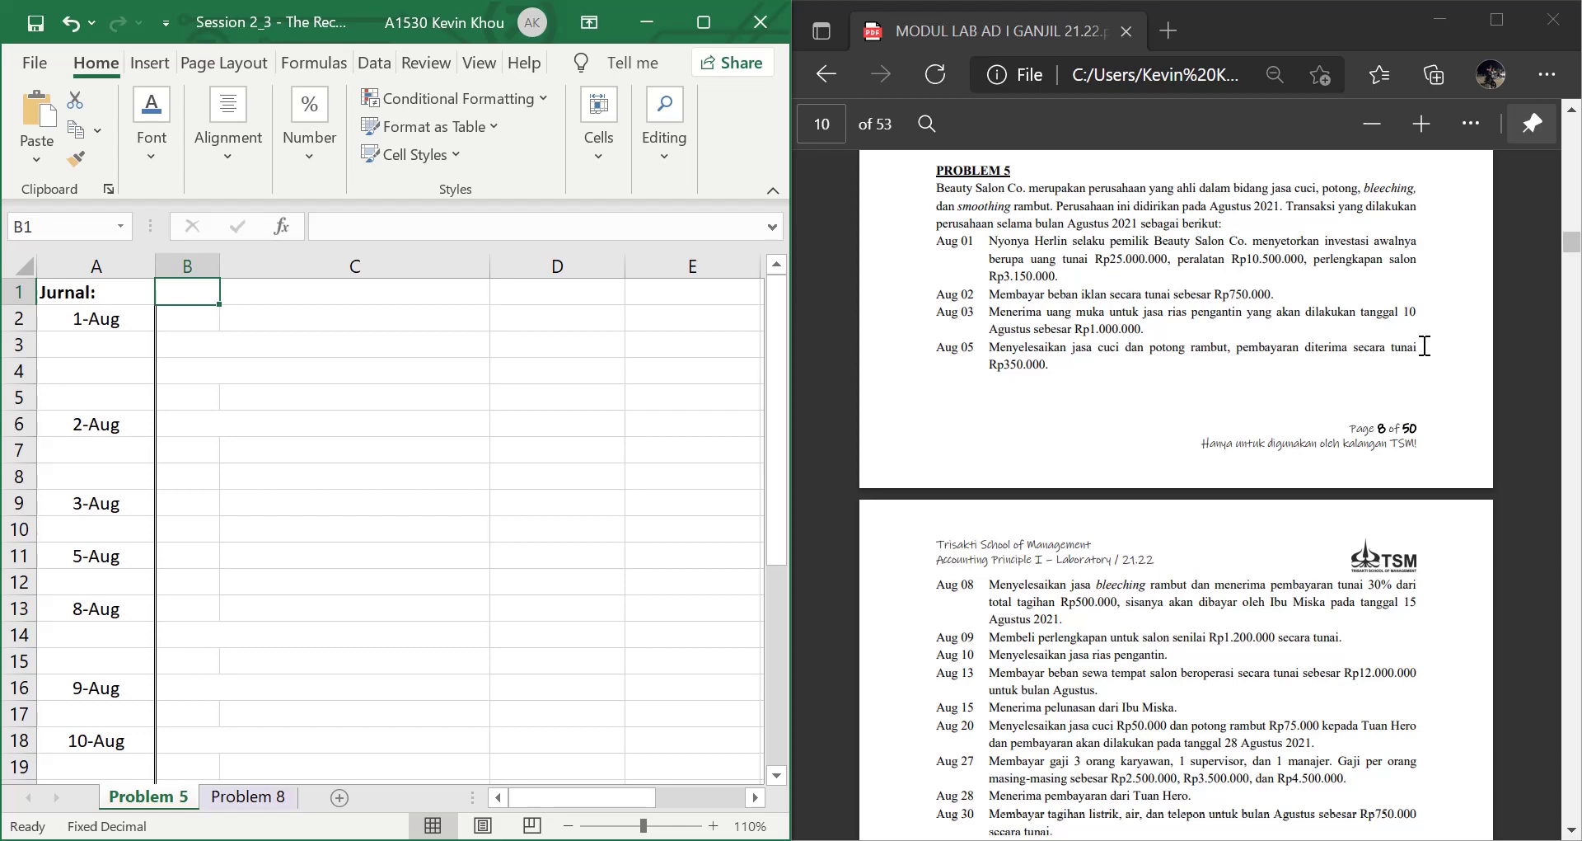
Review the Problem 5 transactions of Beauty Salon Co. for August 2021 in the PDF module
{"action": "scroll", "coordinate": [1147, 560], "scroll_direction": "down", "scroll_amount": 3}
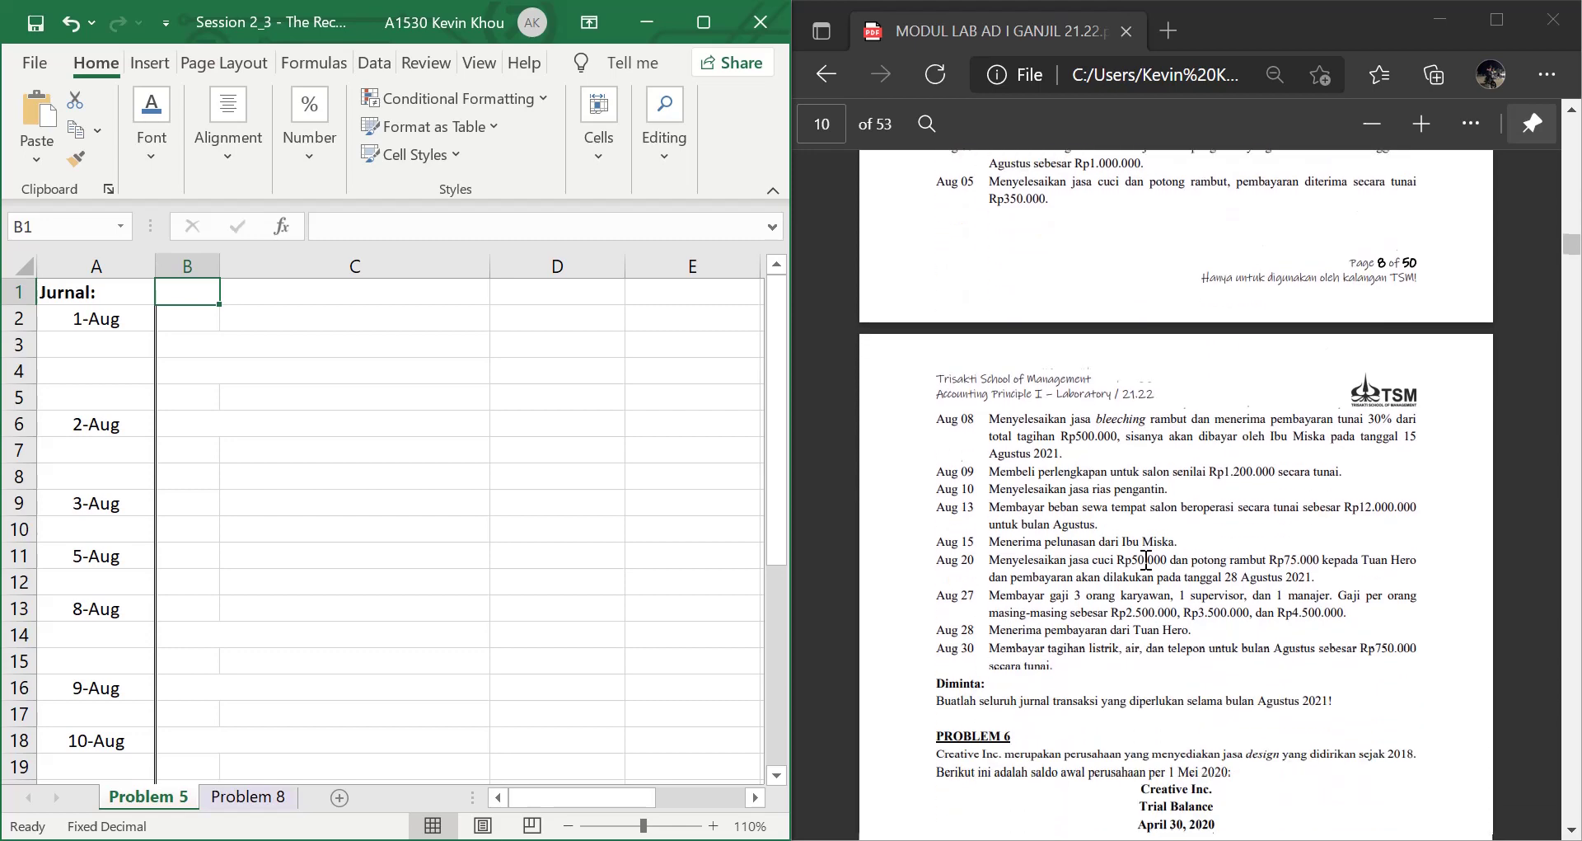
{"action": "scroll", "coordinate": [1146, 559], "scroll_direction": "down", "scroll_amount": 2}
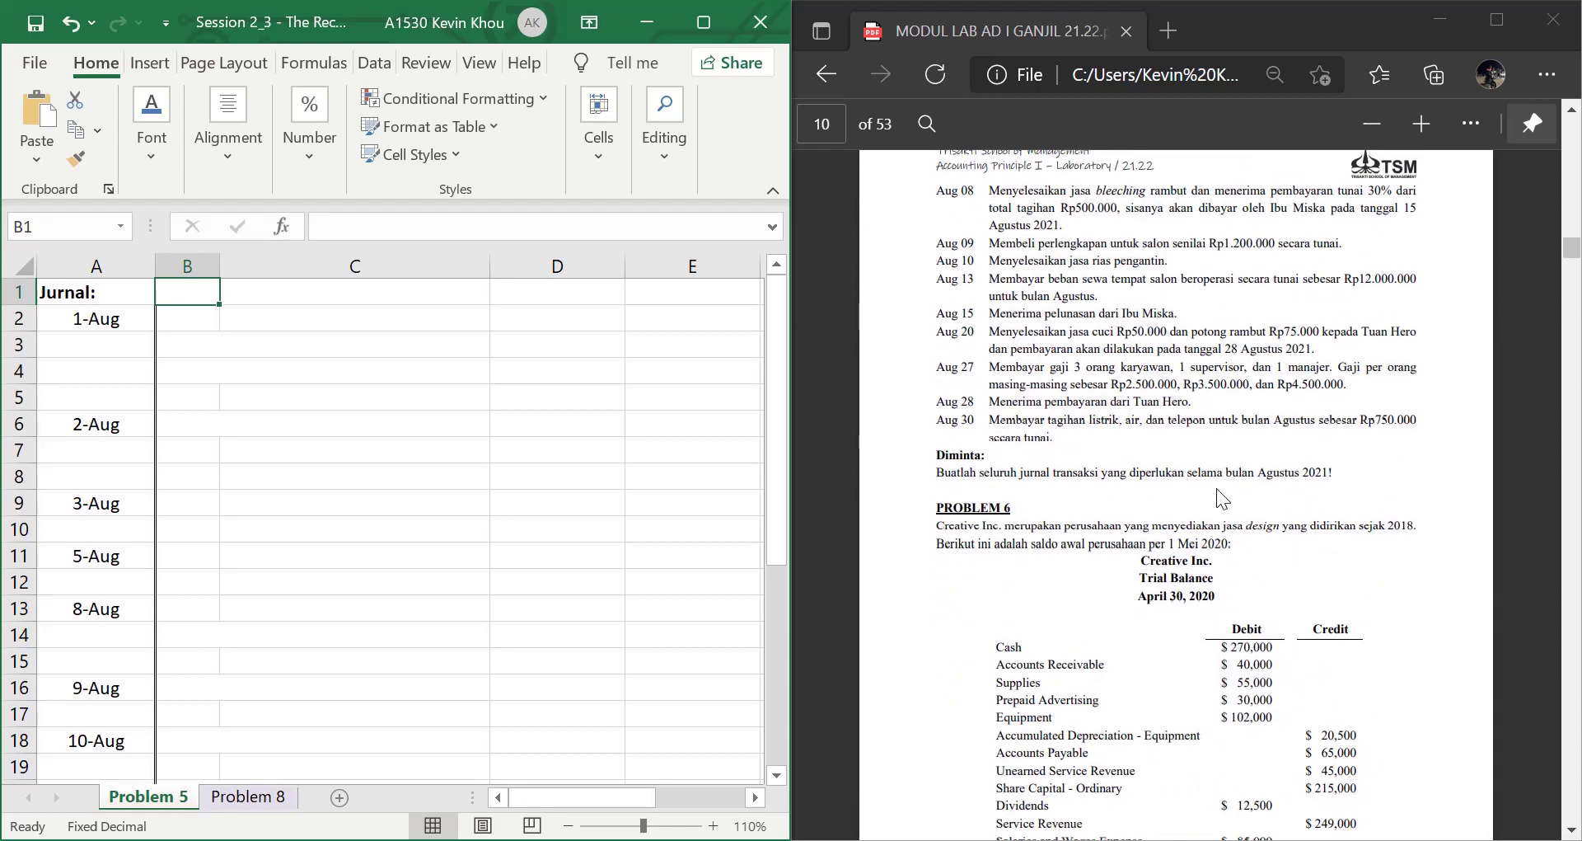
{"action": "scroll", "coordinate": [1217, 488], "scroll_direction": "down", "scroll_amount": 2}
{"action": "scroll", "coordinate": [1217, 488], "scroll_direction": "down", "scroll_amount": 5}
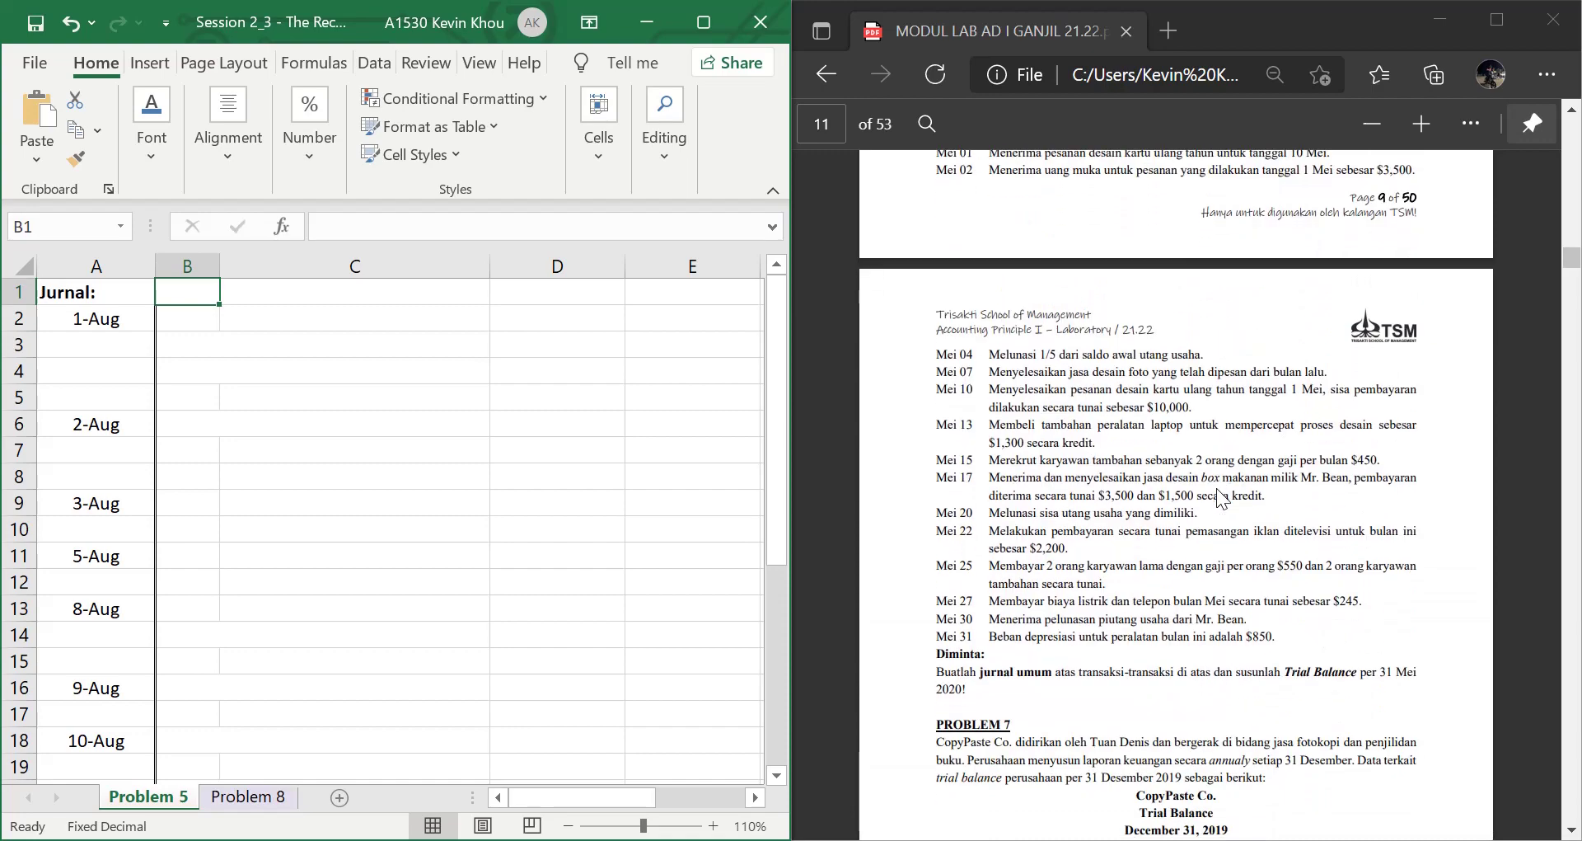
{"action": "scroll", "coordinate": [1218, 489], "scroll_direction": "up", "scroll_amount": 12}
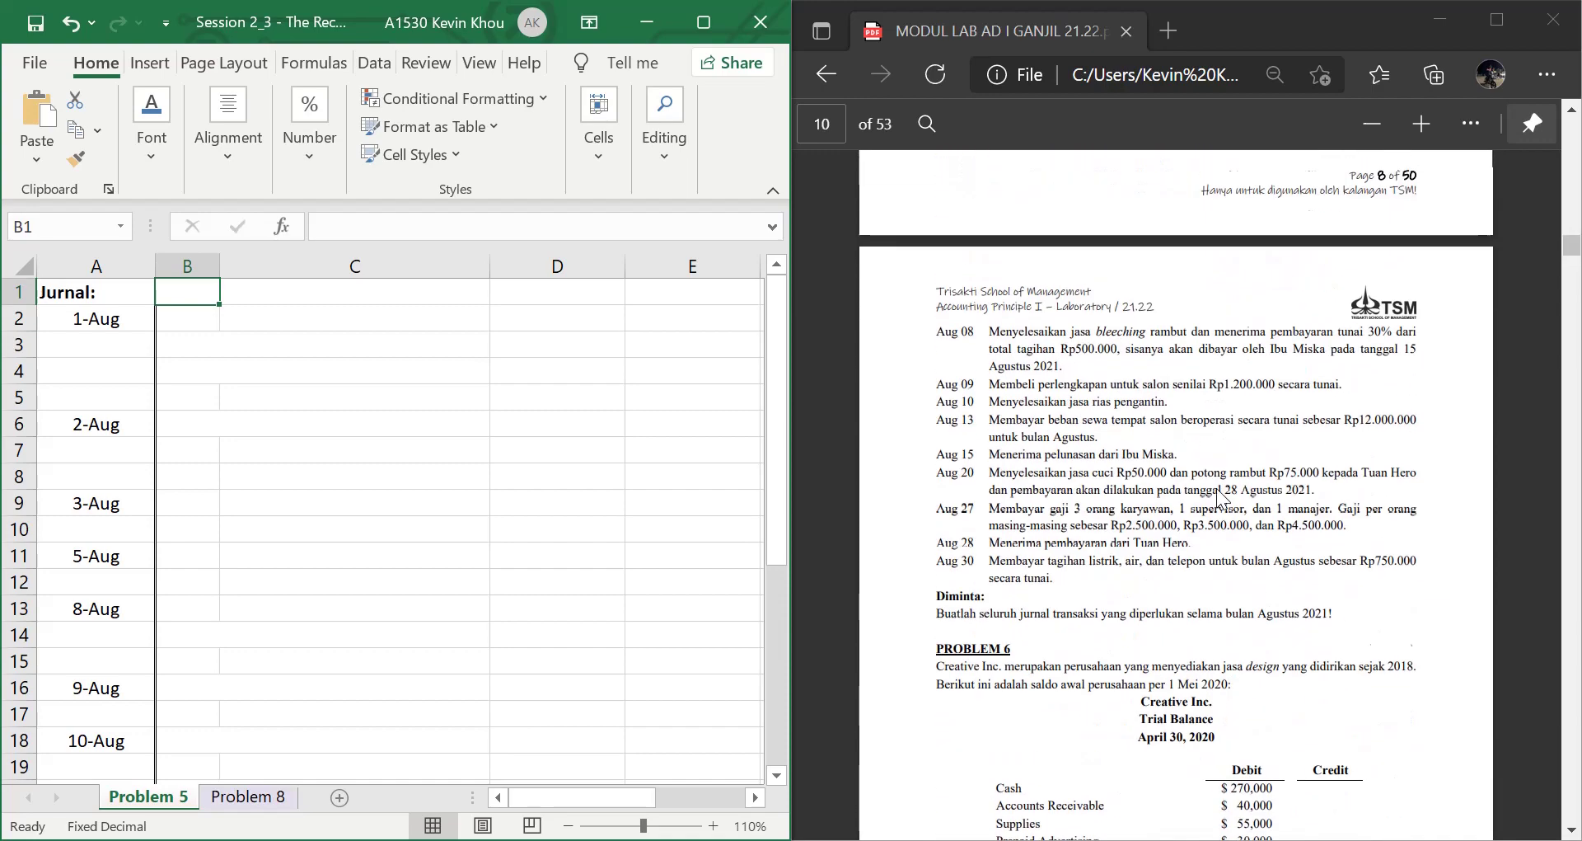
{"action": "scroll", "coordinate": [1216, 488], "scroll_direction": "up", "scroll_amount": 2}
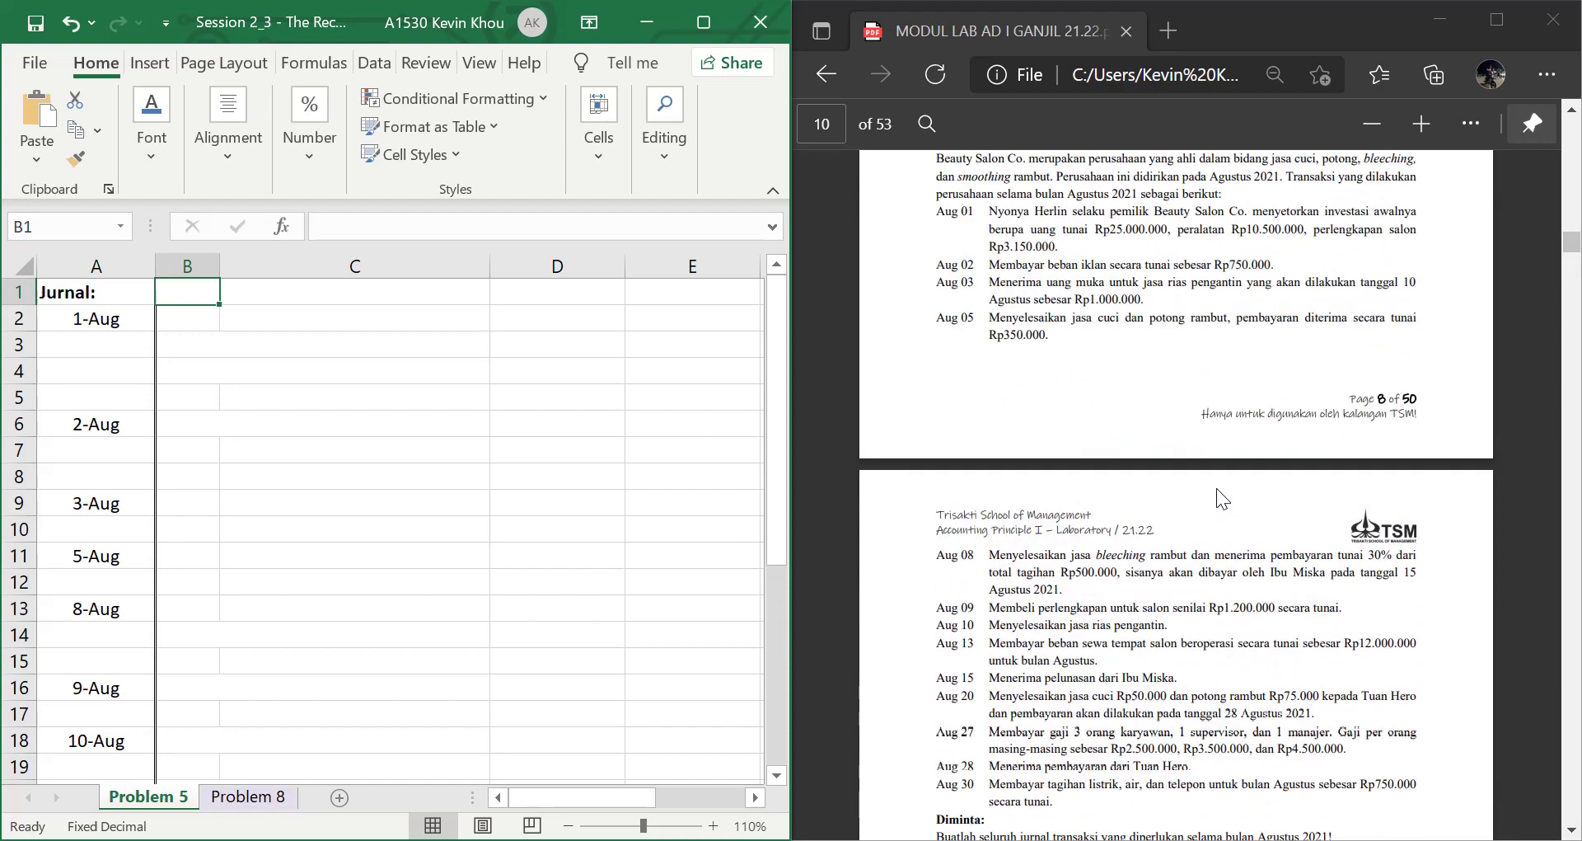
{"action": "scroll", "coordinate": [1216, 488], "scroll_direction": "up", "scroll_amount": 2}
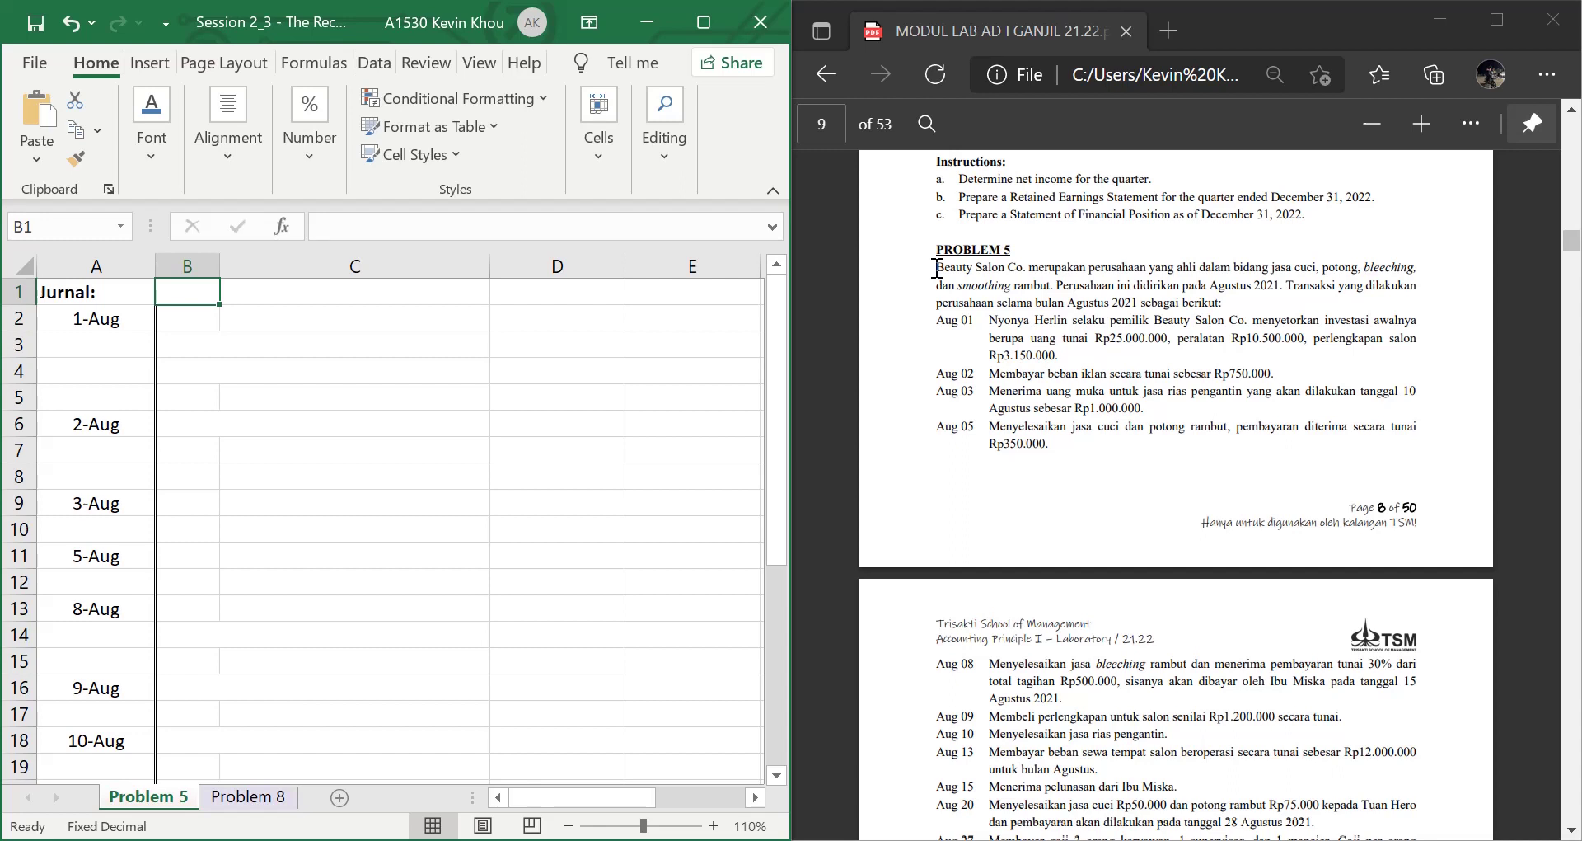
Set the font colour of the hidden 1-Aug account names in B2:C5 to black
{"action": "left_click", "coordinate": [248, 416]}
{"action": "left_click_drag", "start_coordinate": [187, 313], "coordinate": [226, 392]}
{"action": "left_click", "coordinate": [165, 159]}
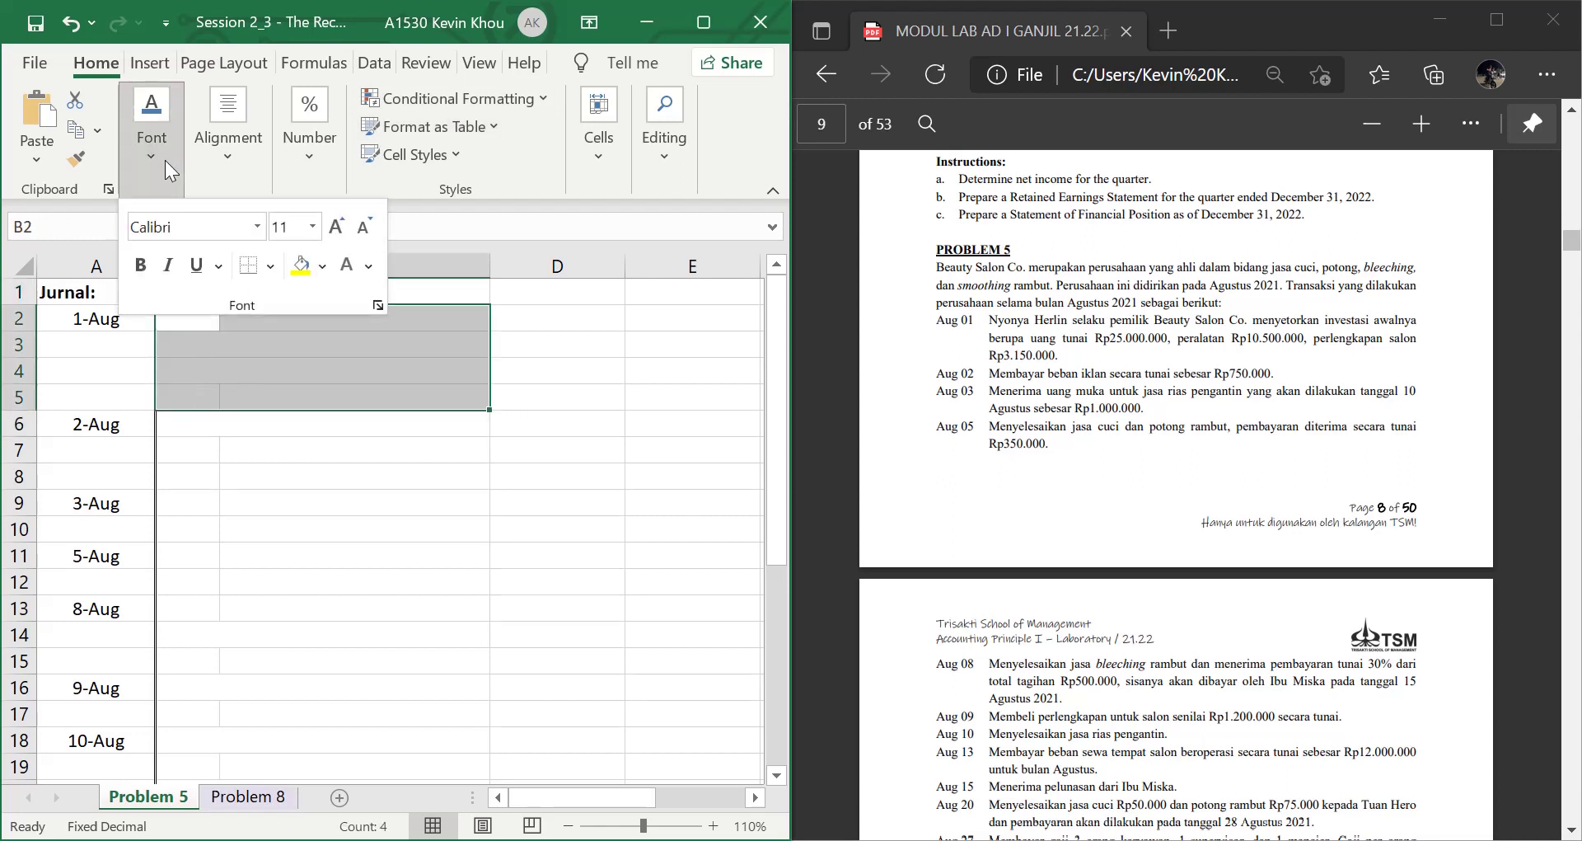
{"action": "left_click", "coordinate": [369, 267]}
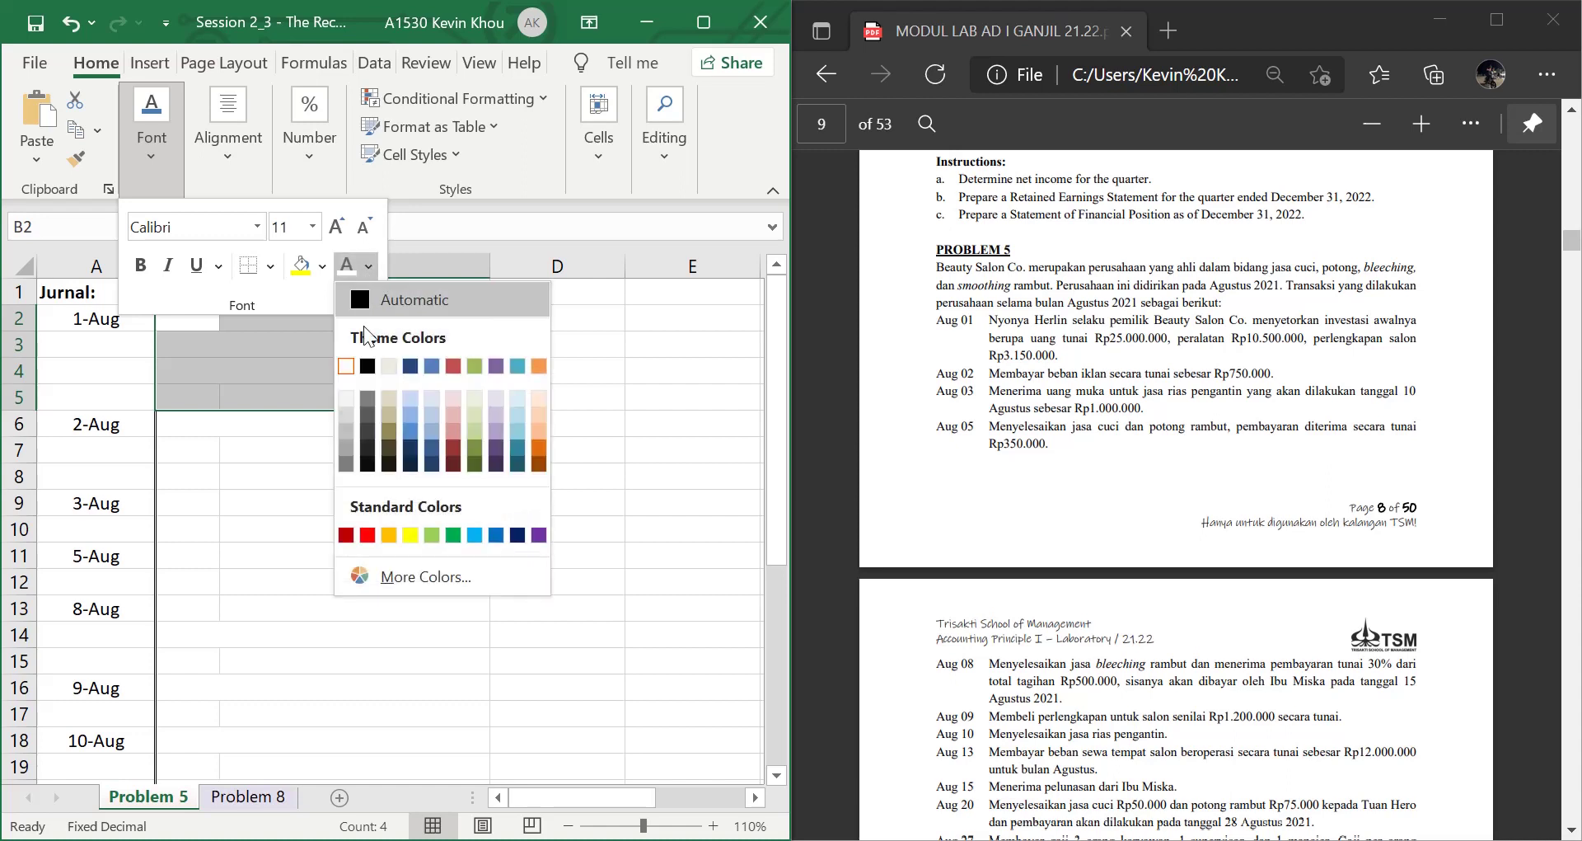
{"action": "left_click", "coordinate": [369, 367]}
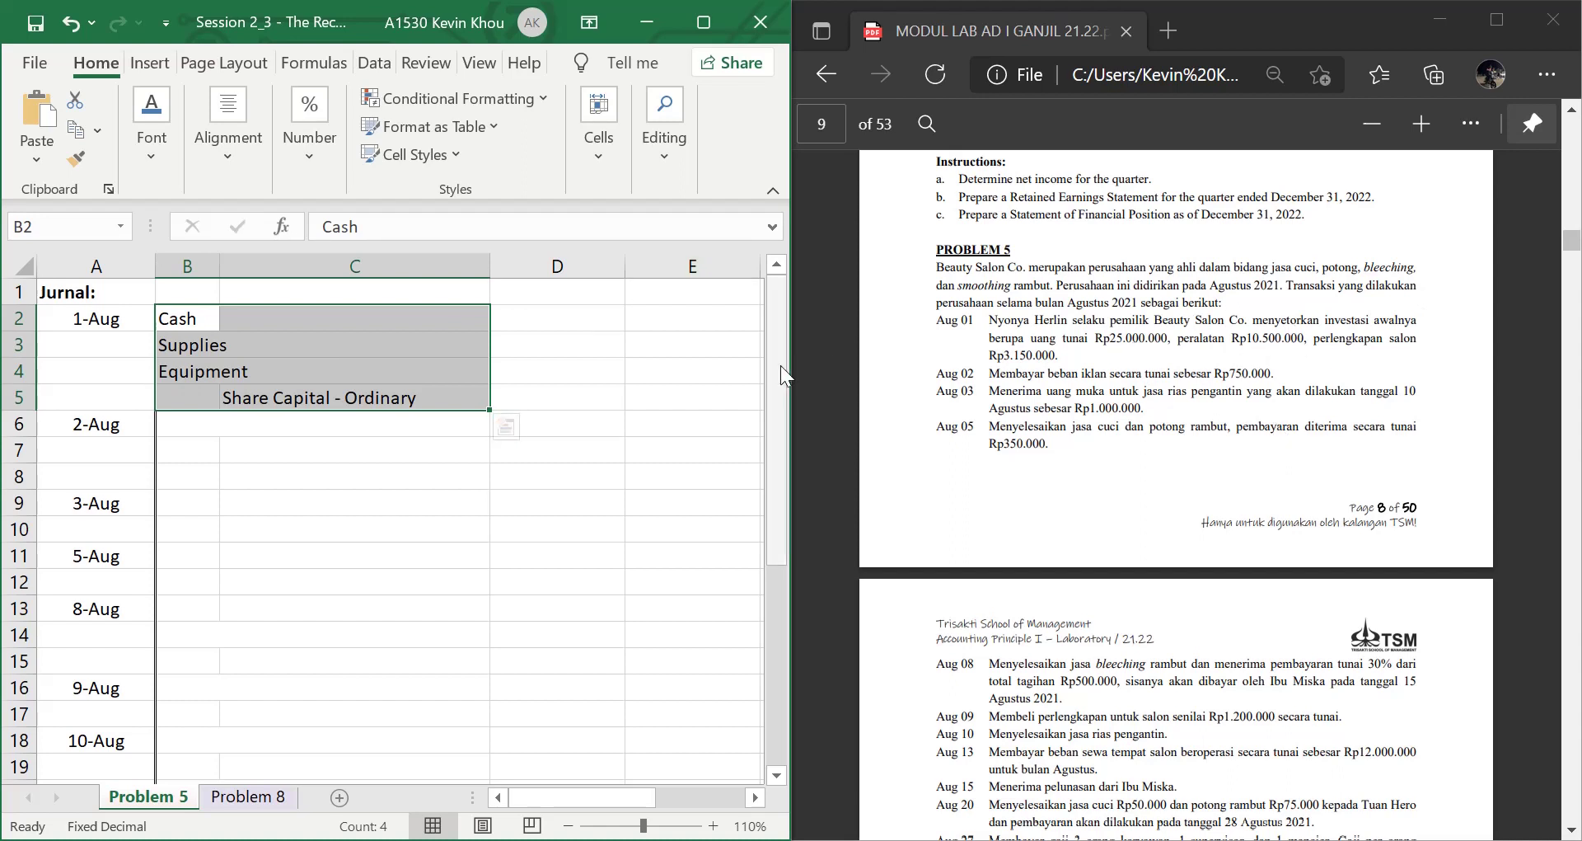
Widen the workbook window to show column F and narrow the PDF window so both fit side by side
{"action": "mouse_move", "coordinate": [817, 373]}
{"action": "left_mouse_down"}
{"action": "mouse_move", "coordinate": [912, 379]}
{"action": "mouse_move", "coordinate": [792, 380]}
{"action": "left_mouse_up"}
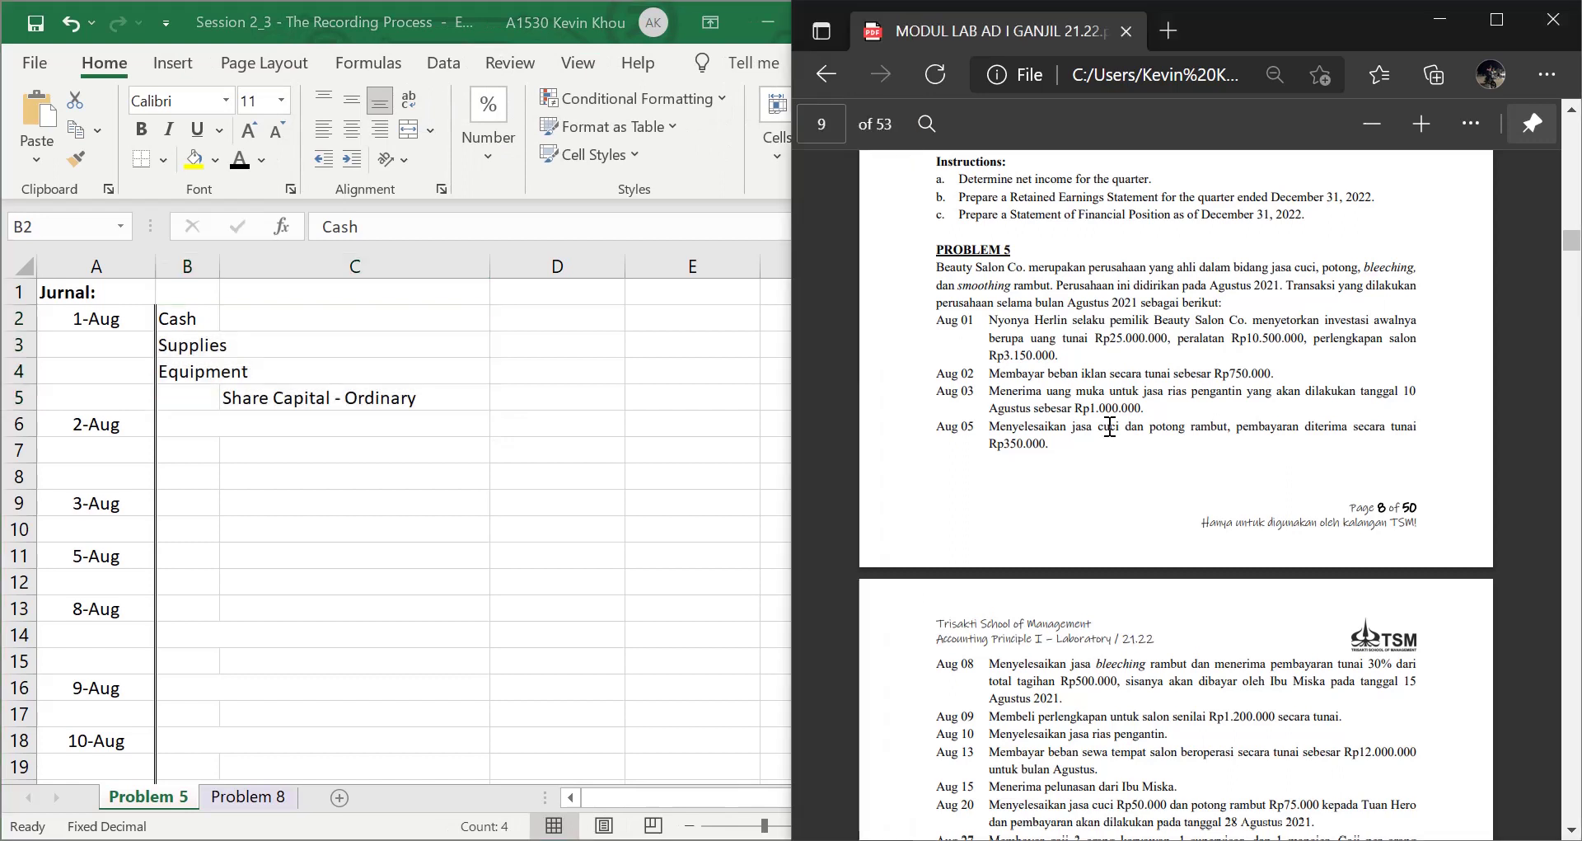
{"action": "key", "text": "alt+Tab"}
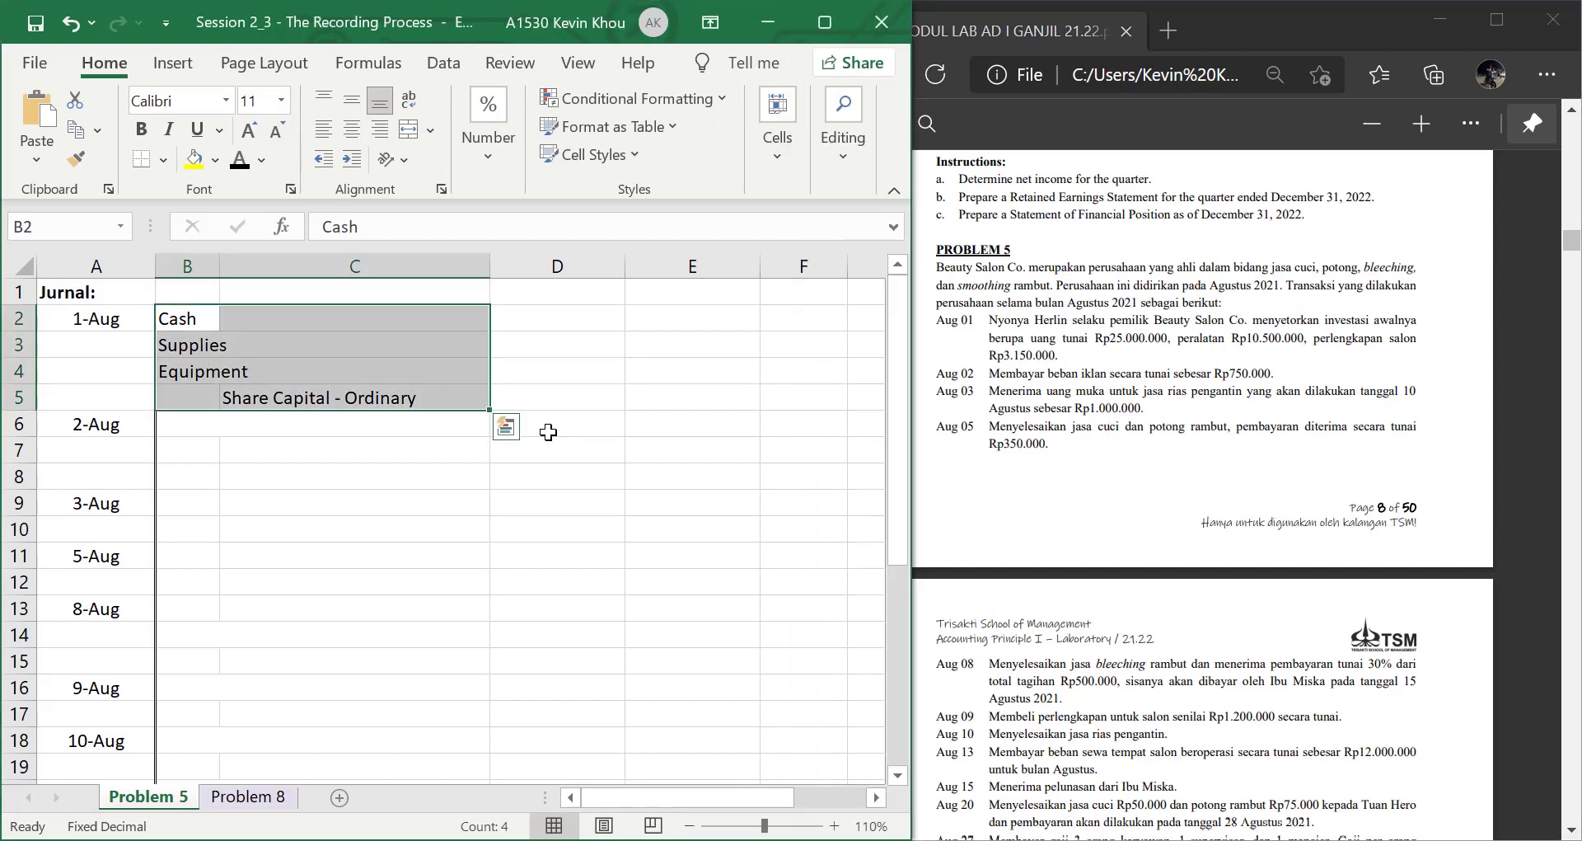
{"action": "left_click", "coordinate": [506, 426]}
{"action": "left_click", "coordinate": [956, 427]}
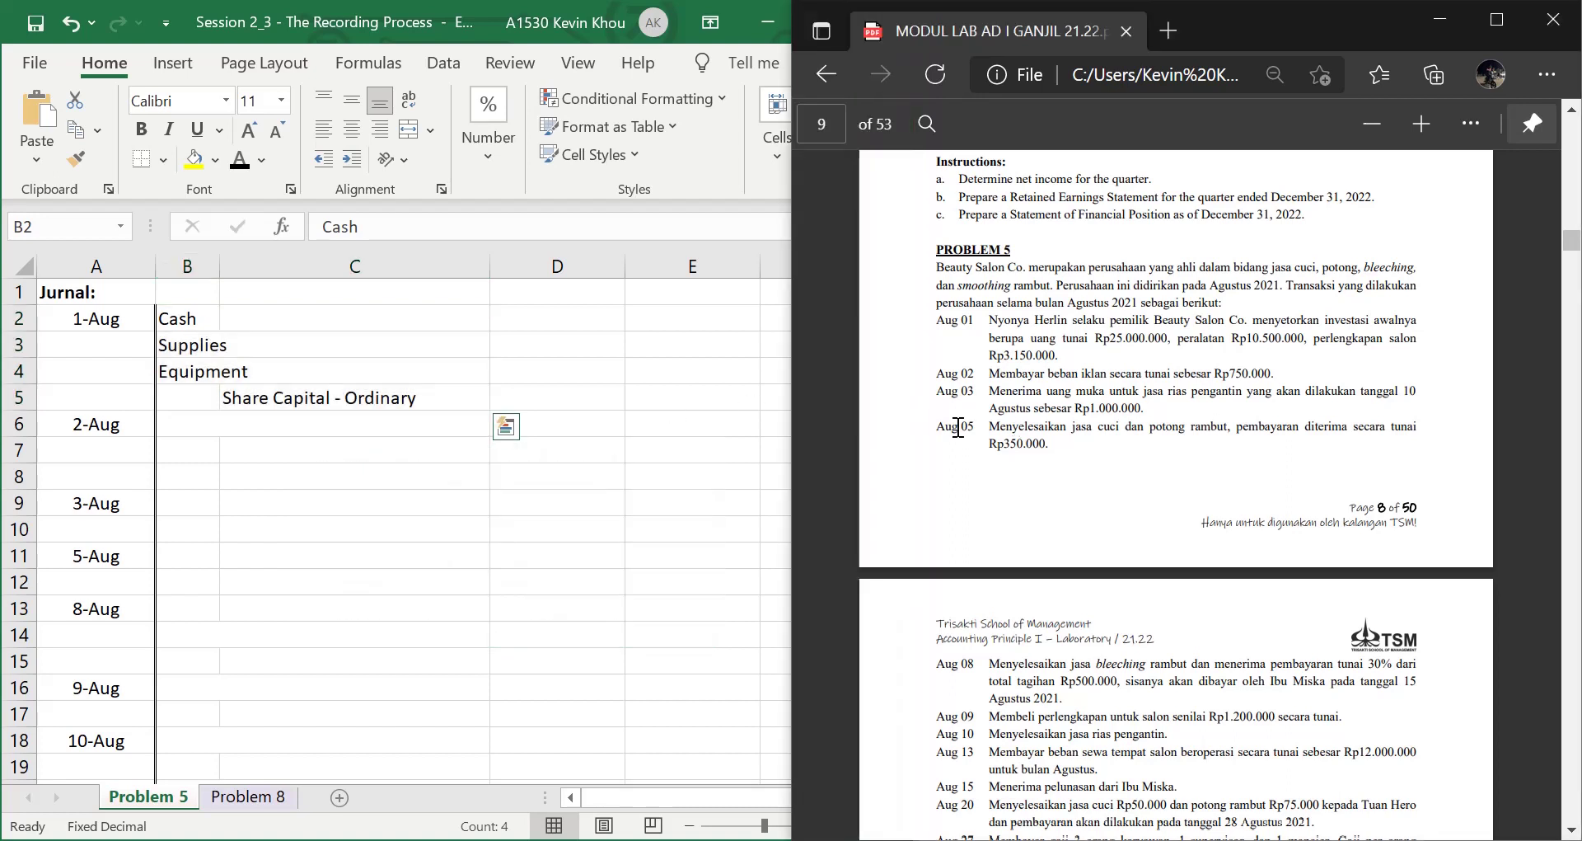
{"action": "left_click_drag", "start_coordinate": [794, 449], "coordinate": [912, 460]}
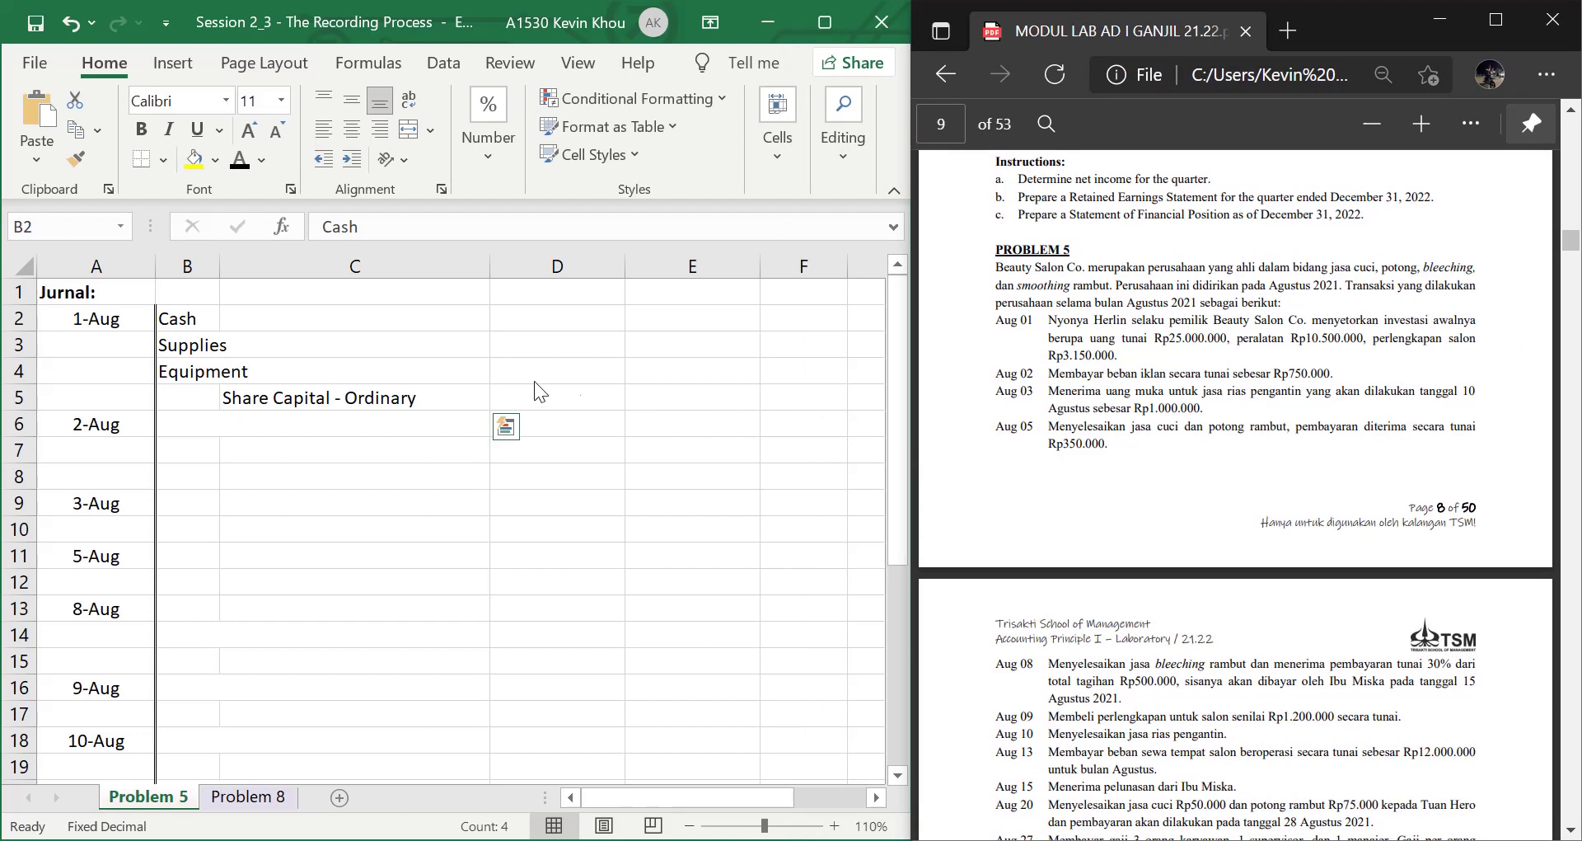
Enter the 1-Aug debits in D2:D4: Cash 25000000, Supplies 3150000 and Equipment 10500000
{"action": "key", "text": "Right"}
{"action": "key", "text": "Right"}
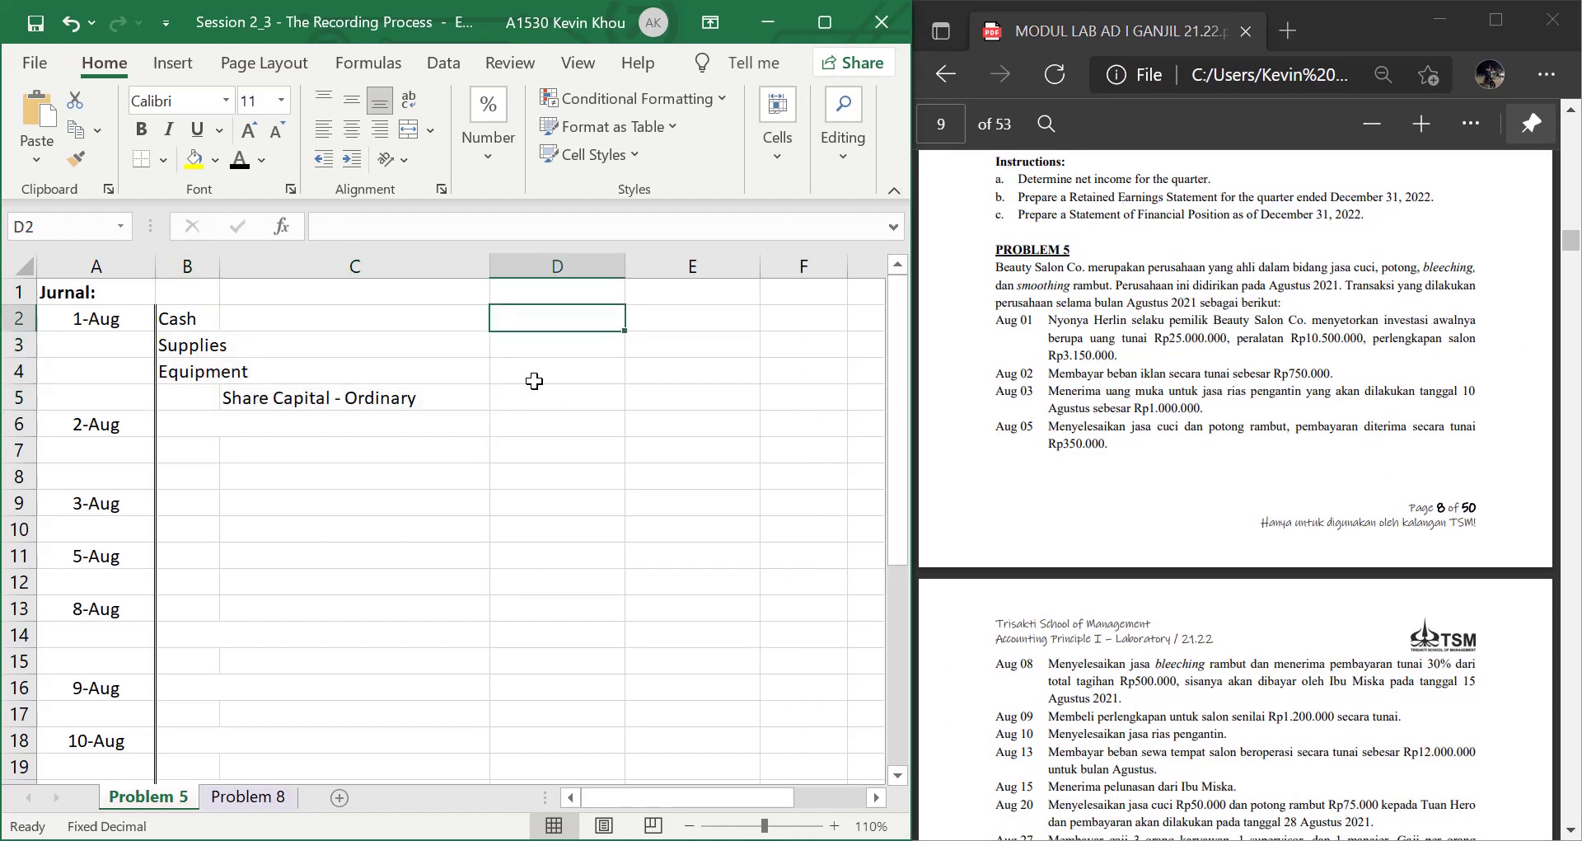
{"action": "type", "text": "25.000.00"}
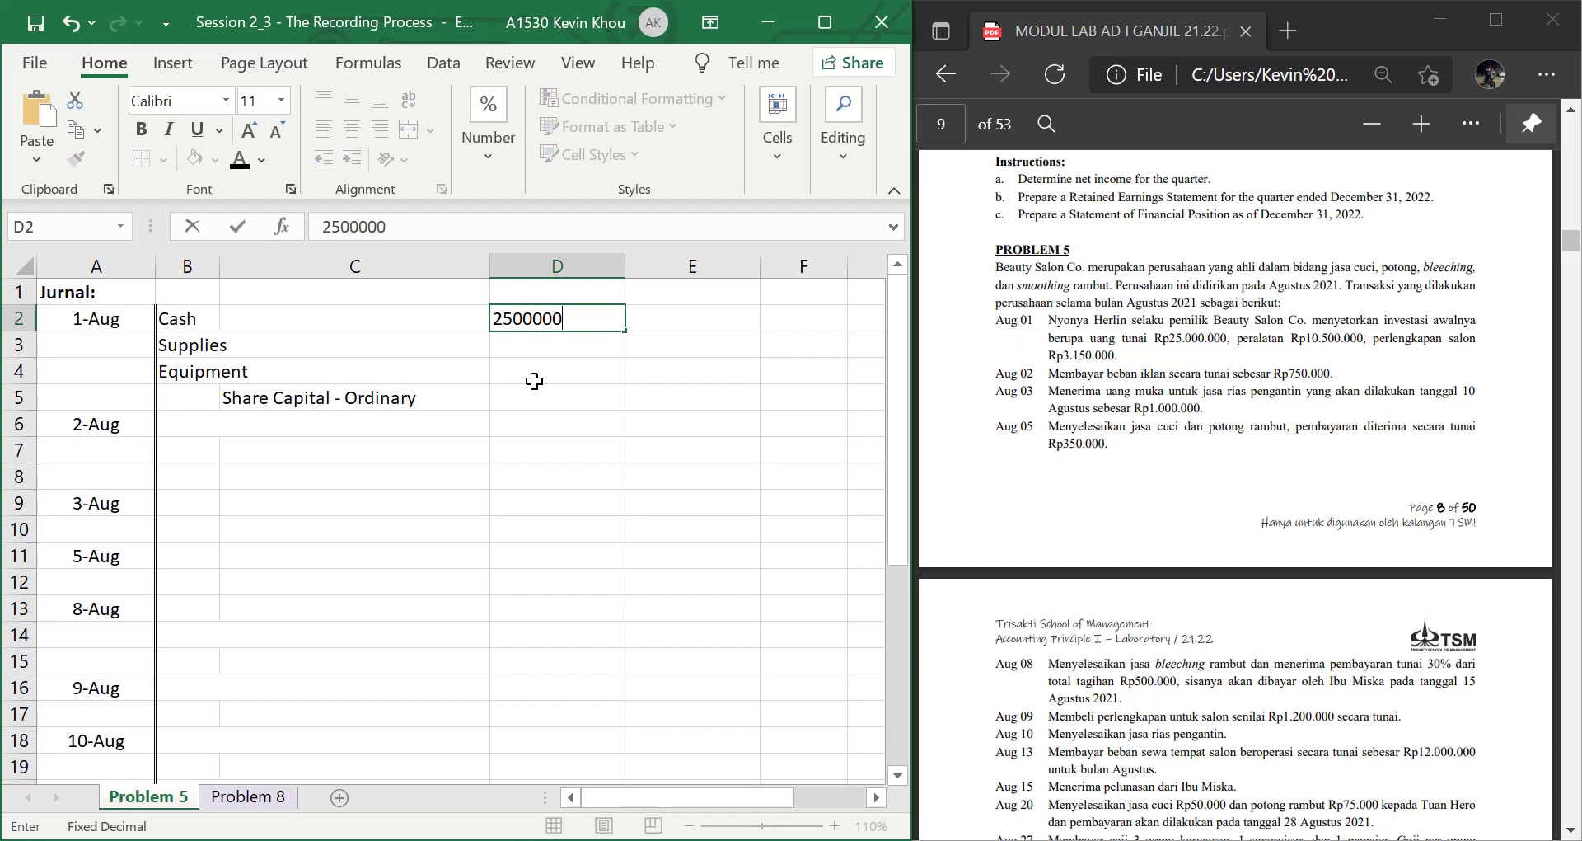
{"action": "type", "text": "0"}
{"action": "key", "text": "Return"}
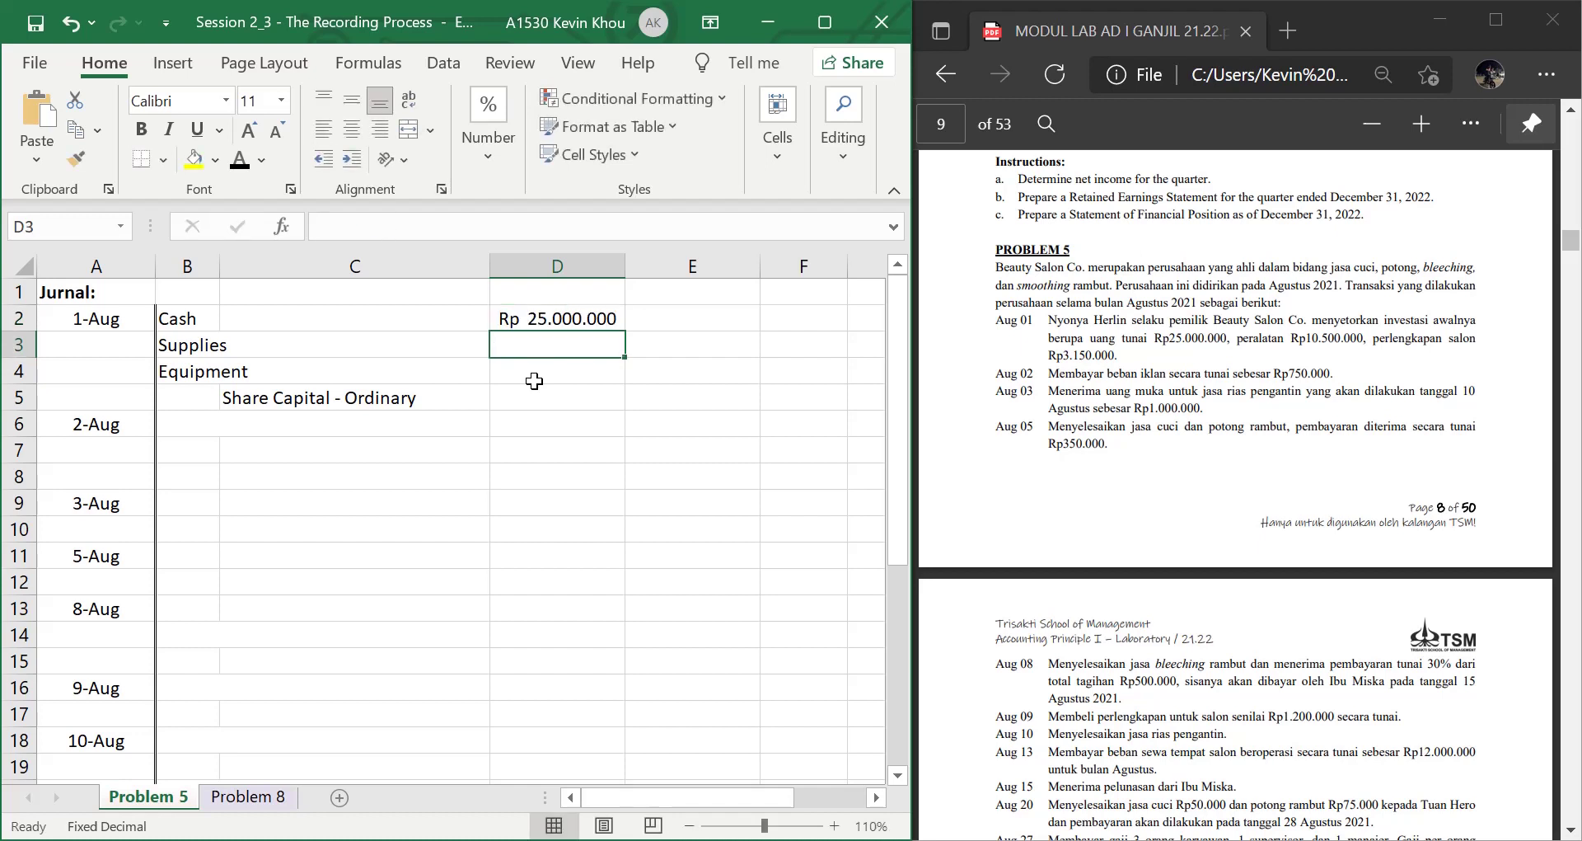
{"action": "type", "text": "3150000"}
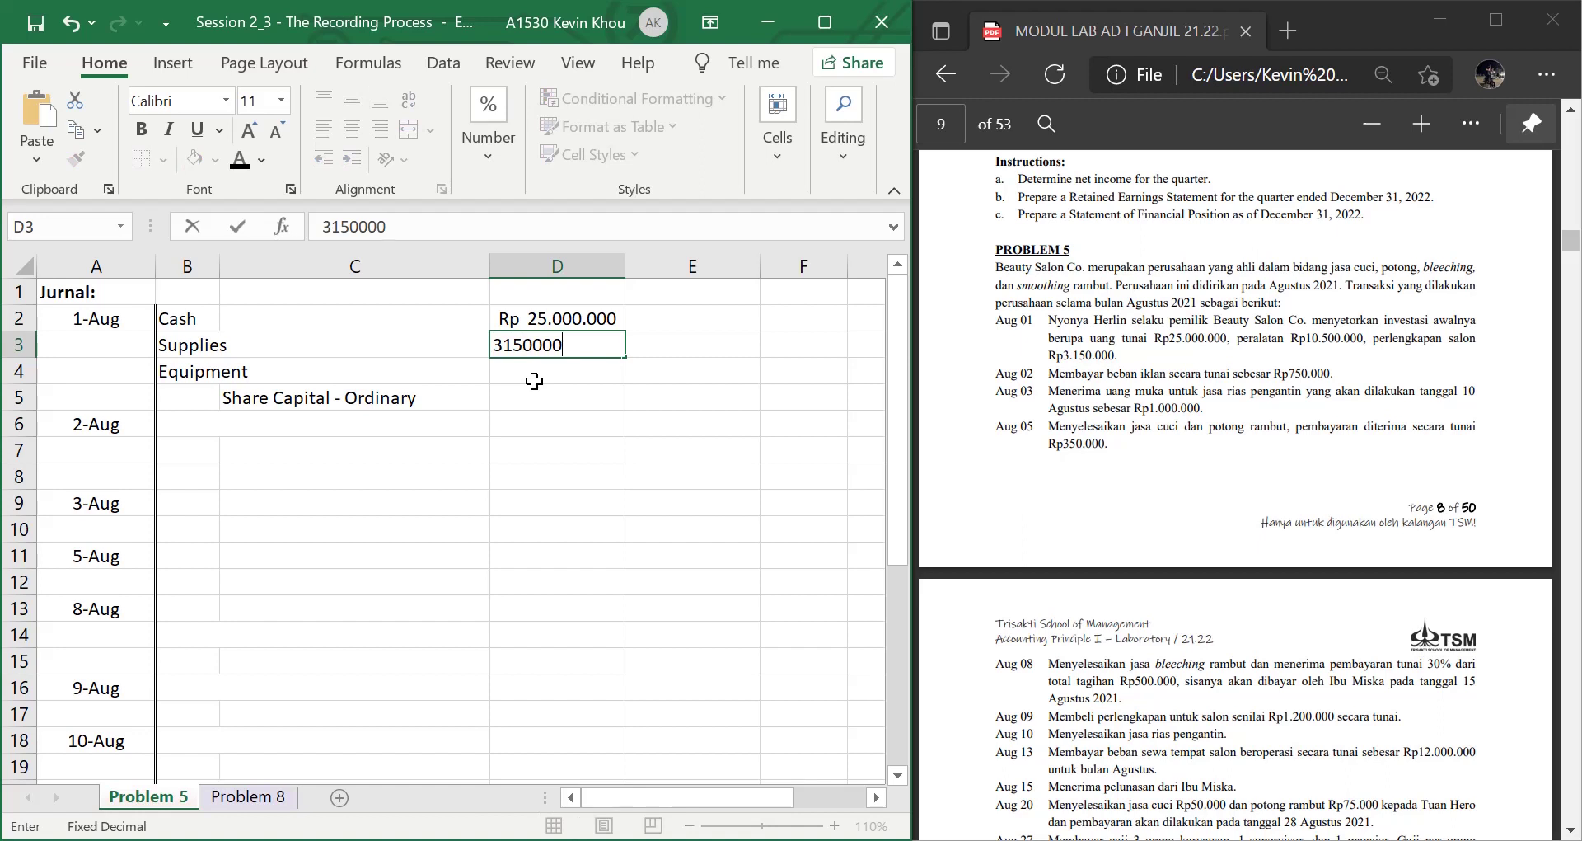
{"action": "key", "text": "Return"}
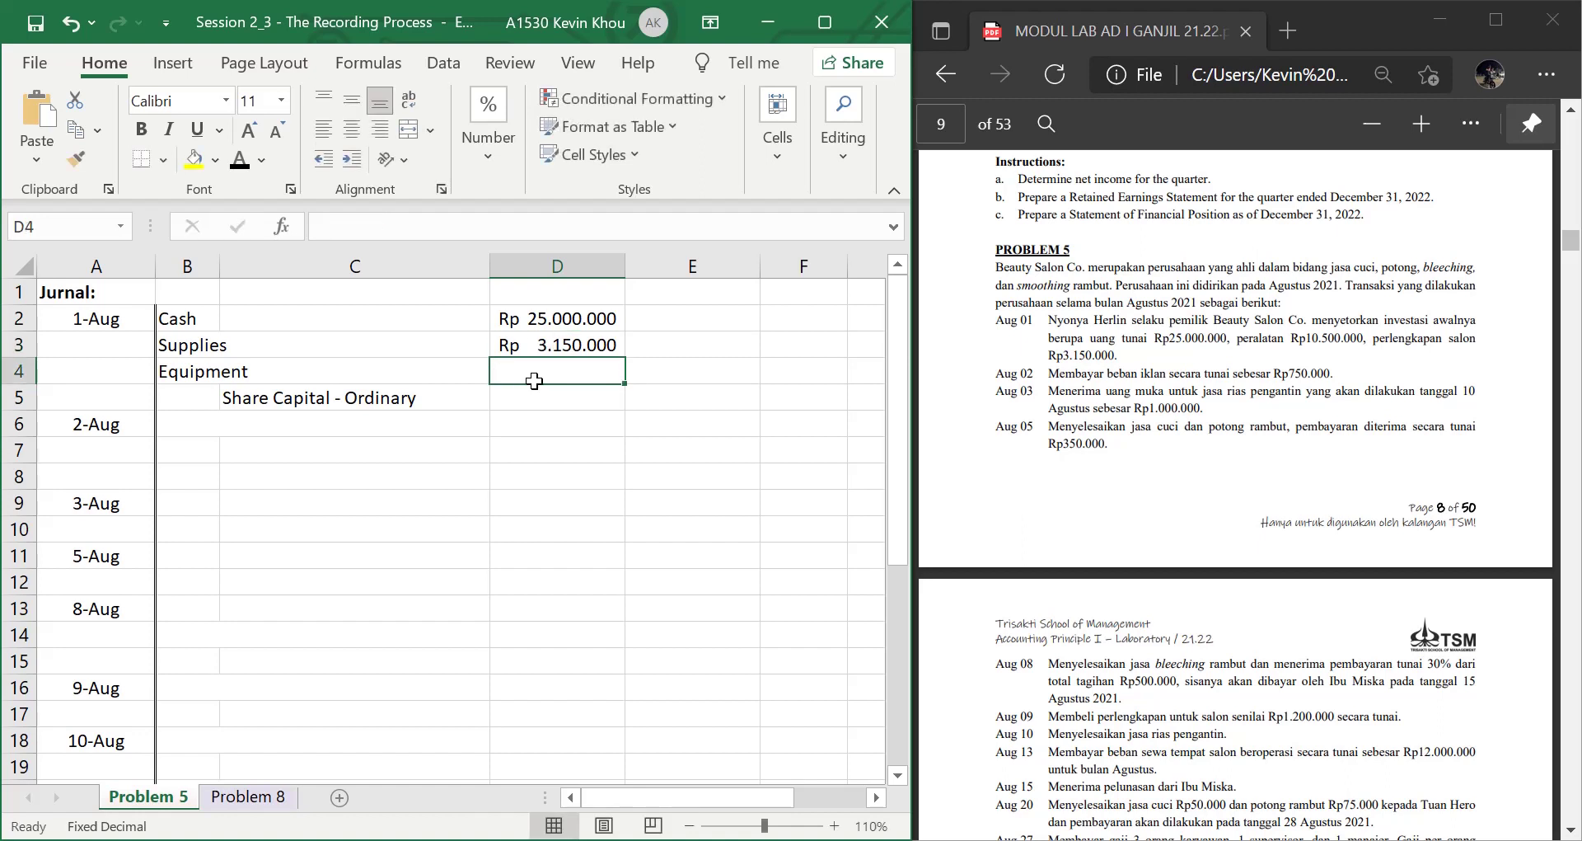
{"action": "type", "text": "10500000"}
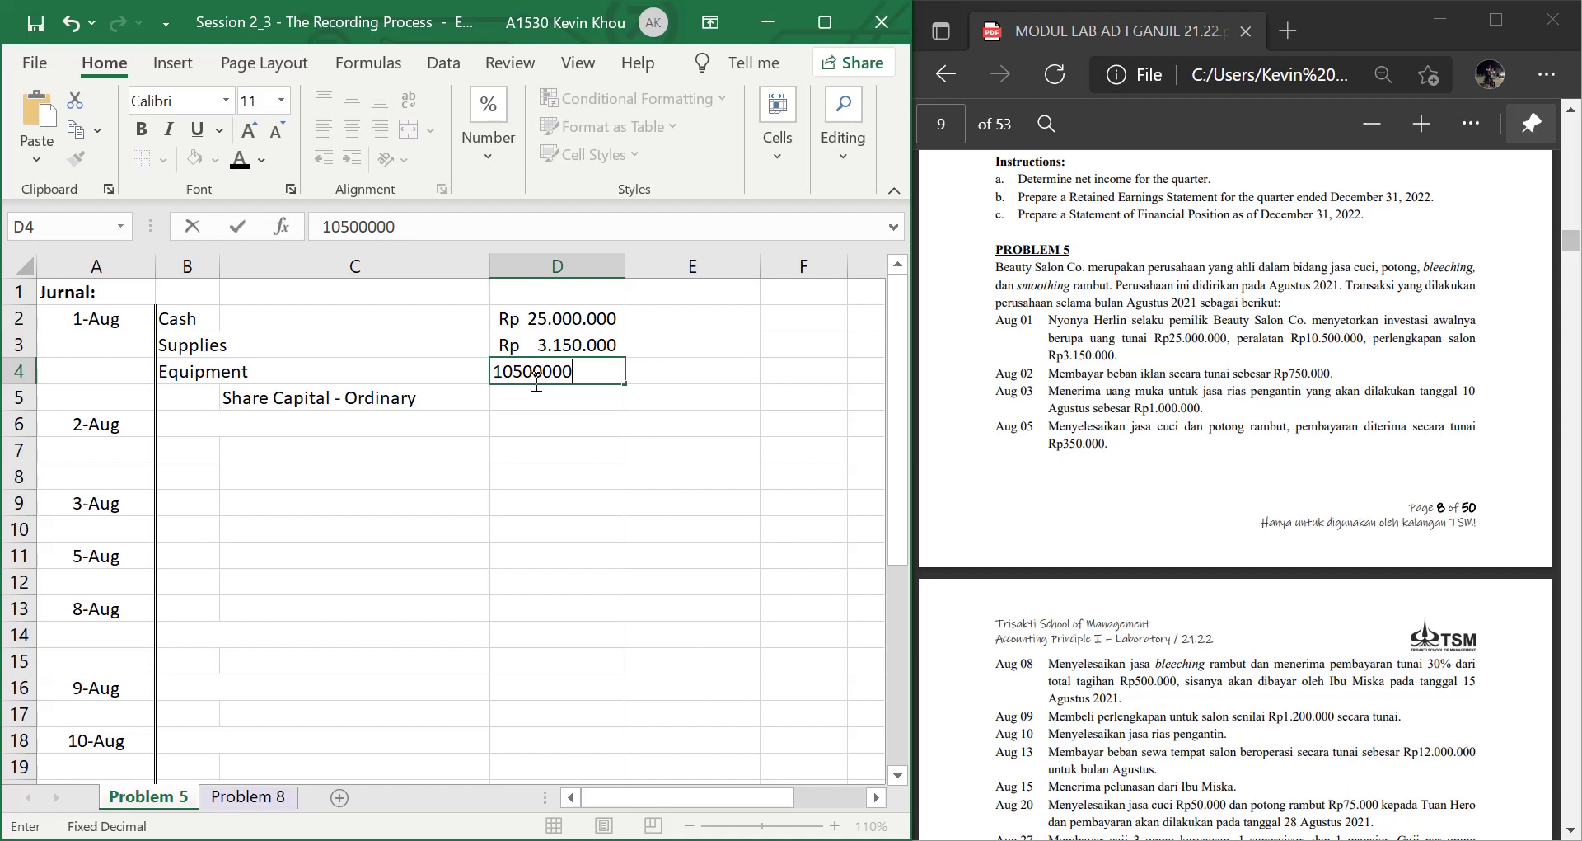
{"action": "key", "text": "Return"}
Enter the Share Capital - Ordinary credit in E5 with the formula =D4+D3+D2
{"action": "key", "text": "Right"}
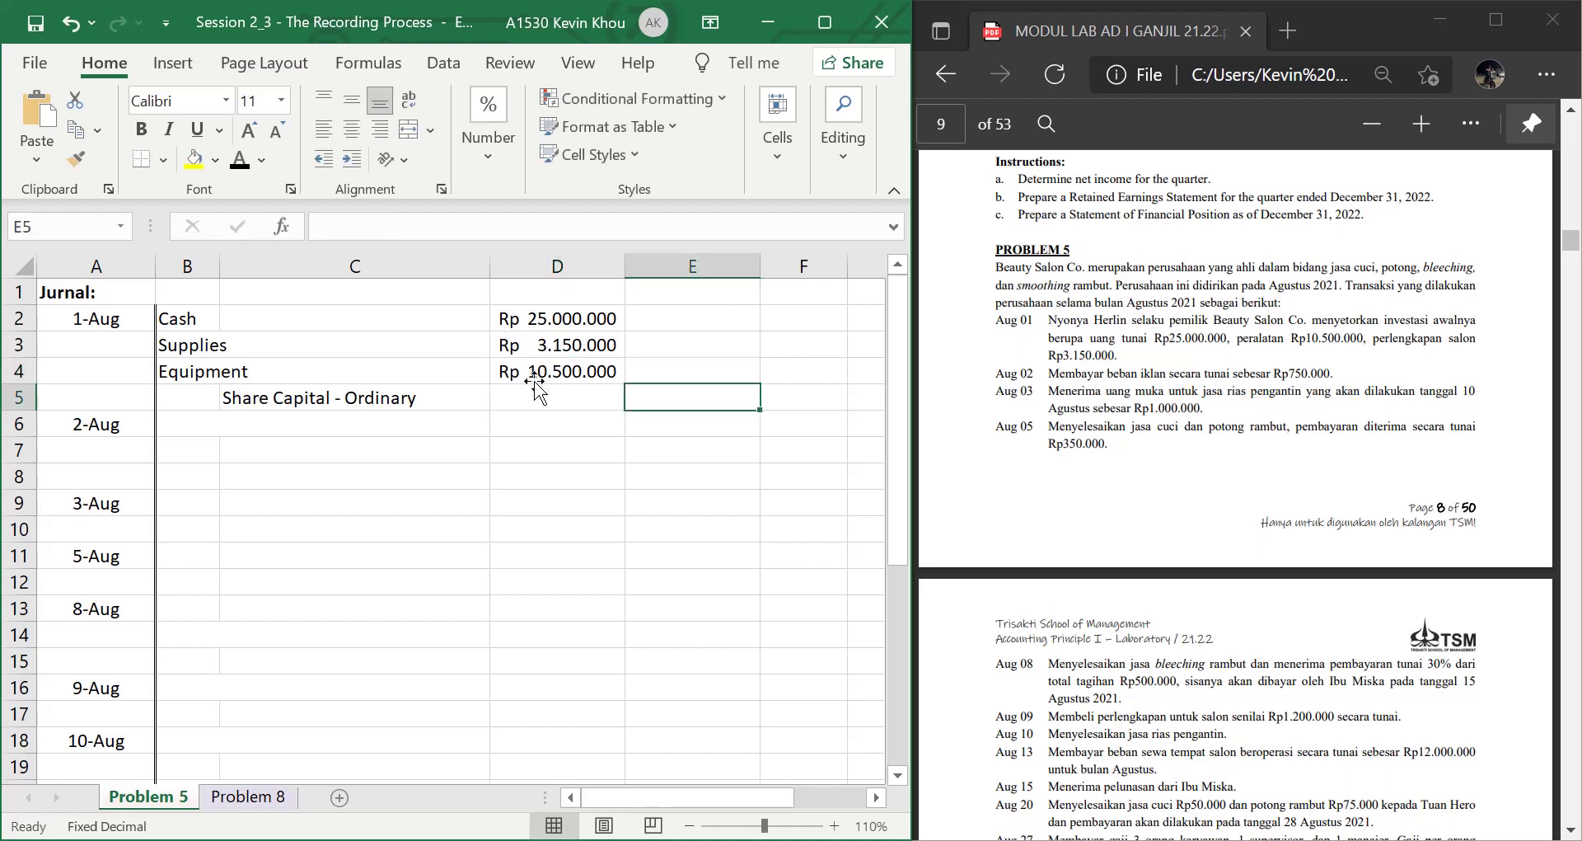
{"action": "type", "text": "="}
{"action": "key", "text": "Left"}
{"action": "key", "text": "Up"}
{"action": "type", "text": "+"}
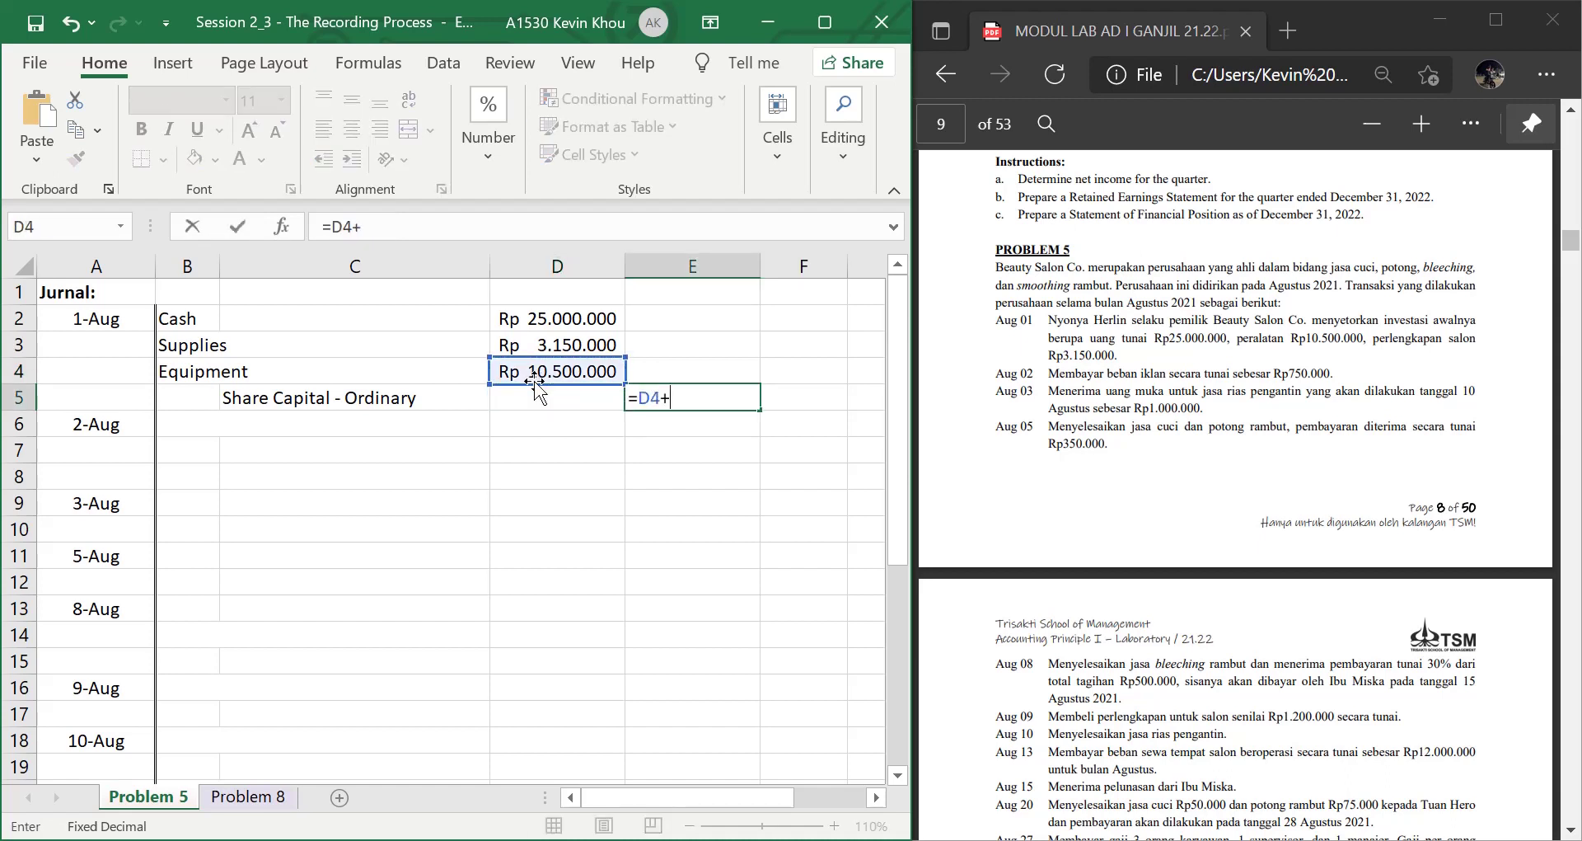
{"action": "key", "text": "Left"}
{"action": "key", "text": "Up"}
{"action": "key", "text": "Up"}
{"action": "type", "text": "+"}
{"action": "key", "text": "Left"}
{"action": "key", "text": "Up"}
{"action": "key", "text": "Up"}
{"action": "key", "text": "Up"}
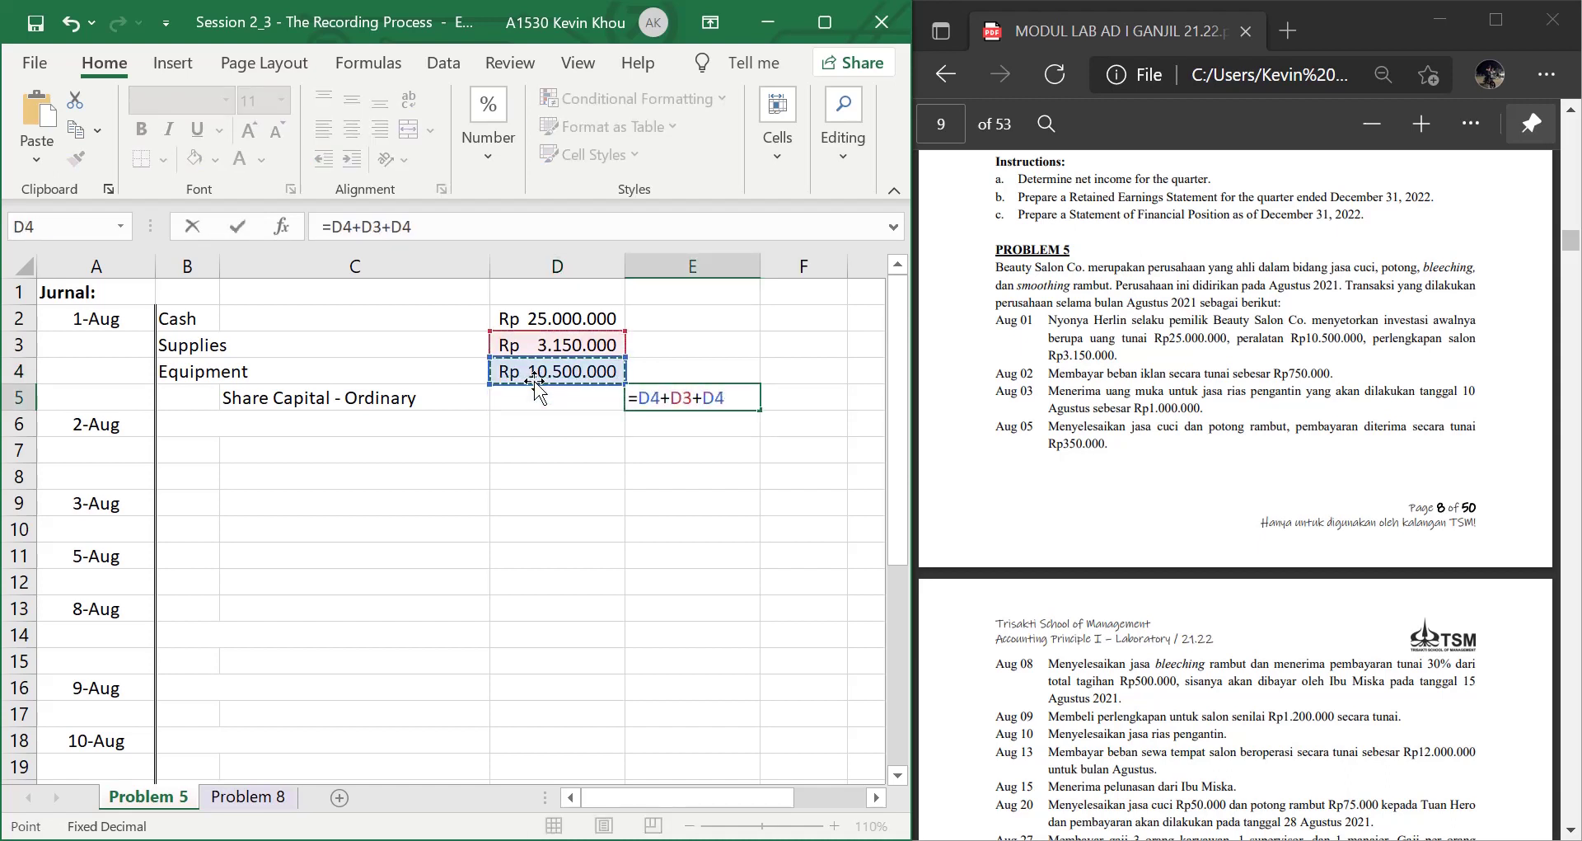
{"action": "key", "text": "Return"}
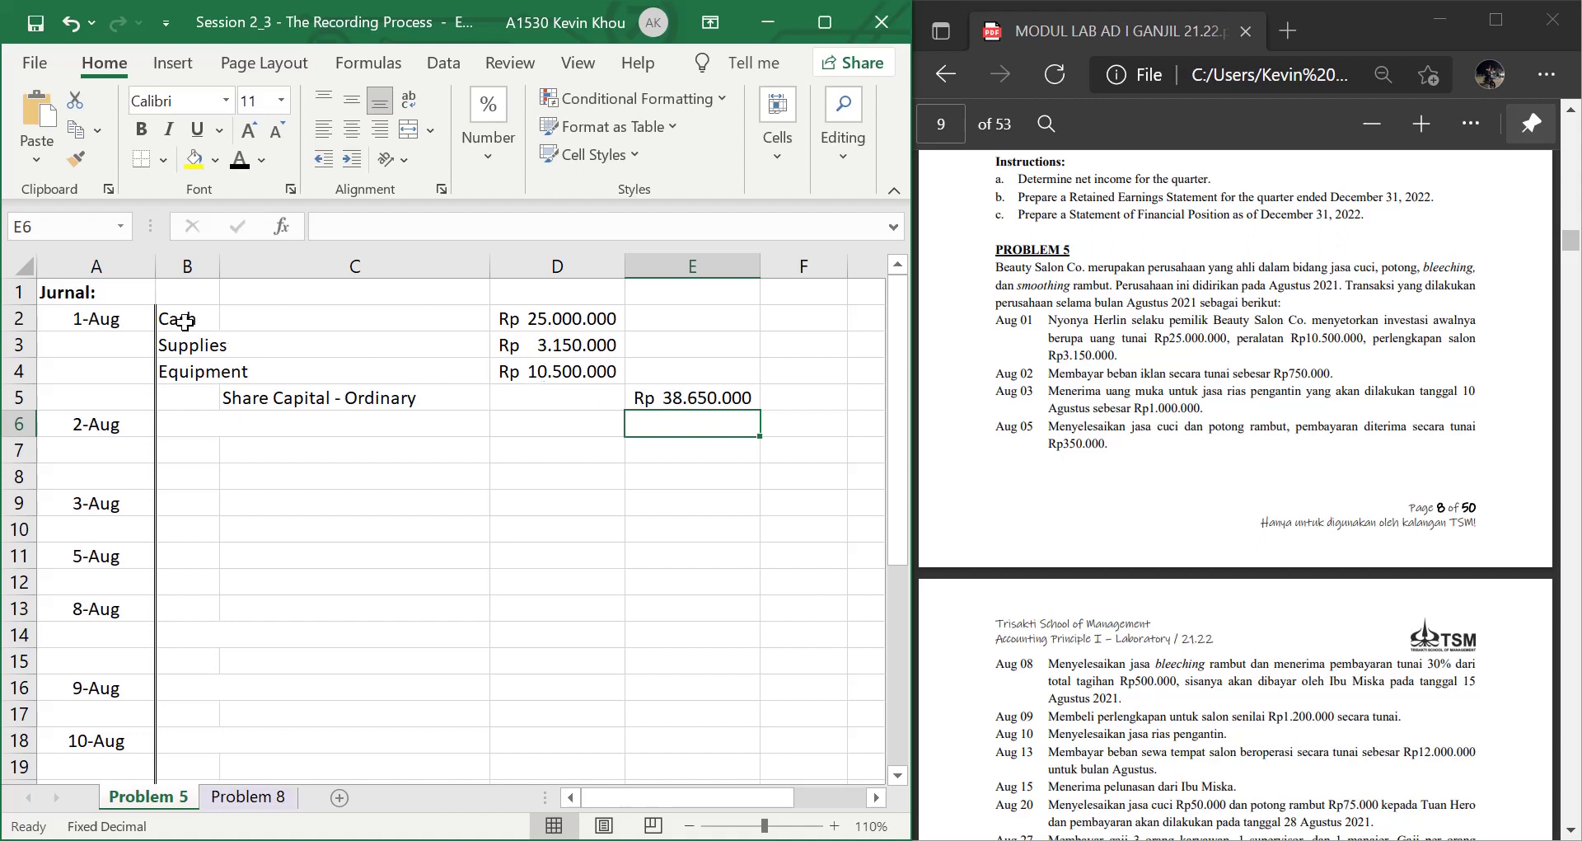
{"action": "left_click_drag", "start_coordinate": [178, 320], "coordinate": [207, 368]}
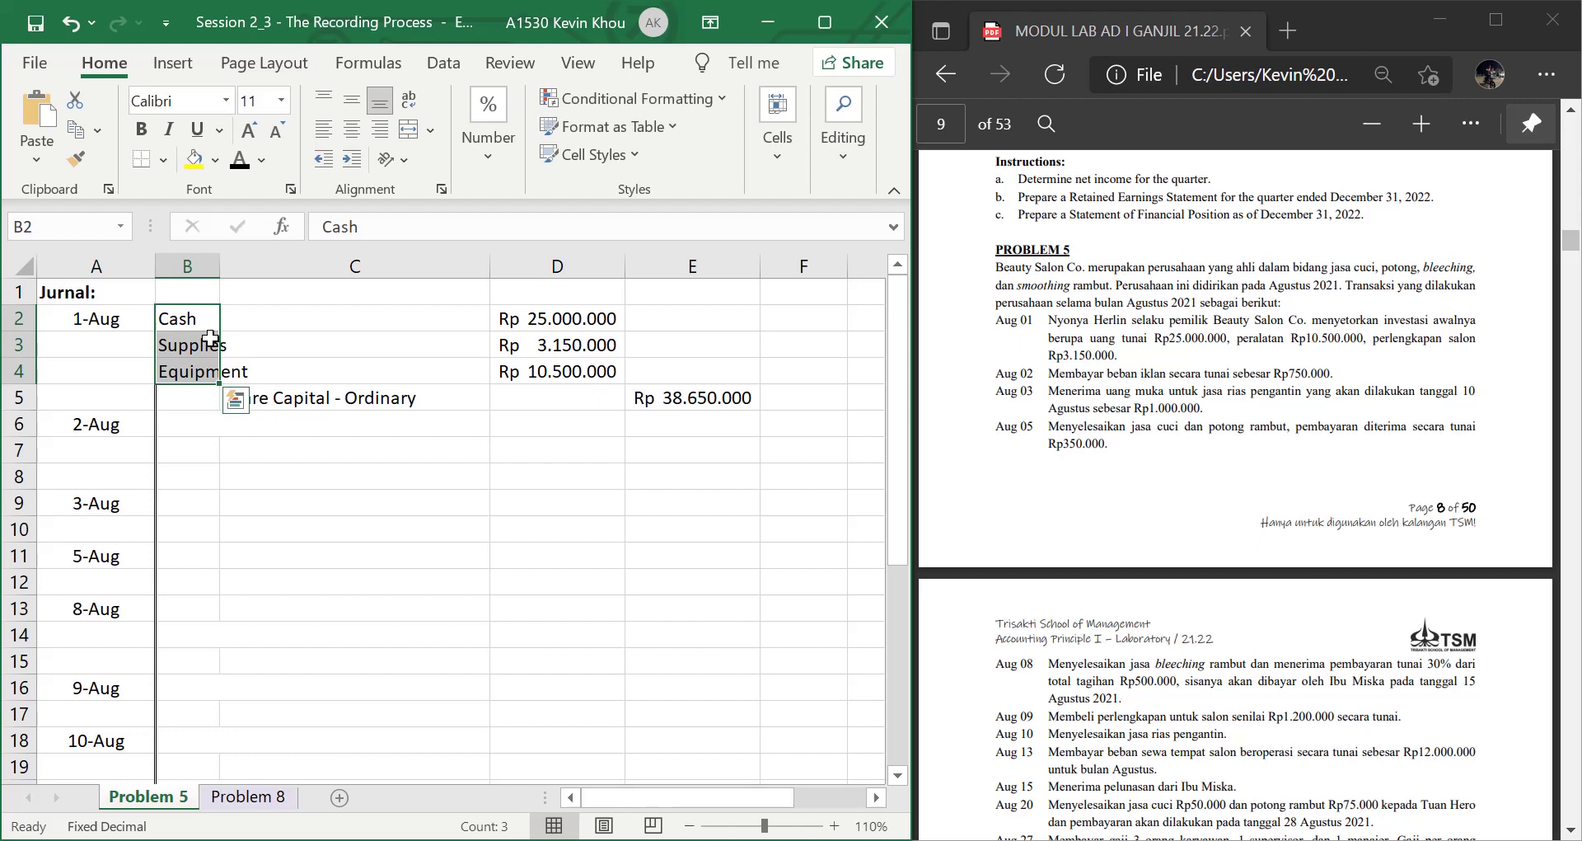
{"action": "left_click", "coordinate": [229, 430]}
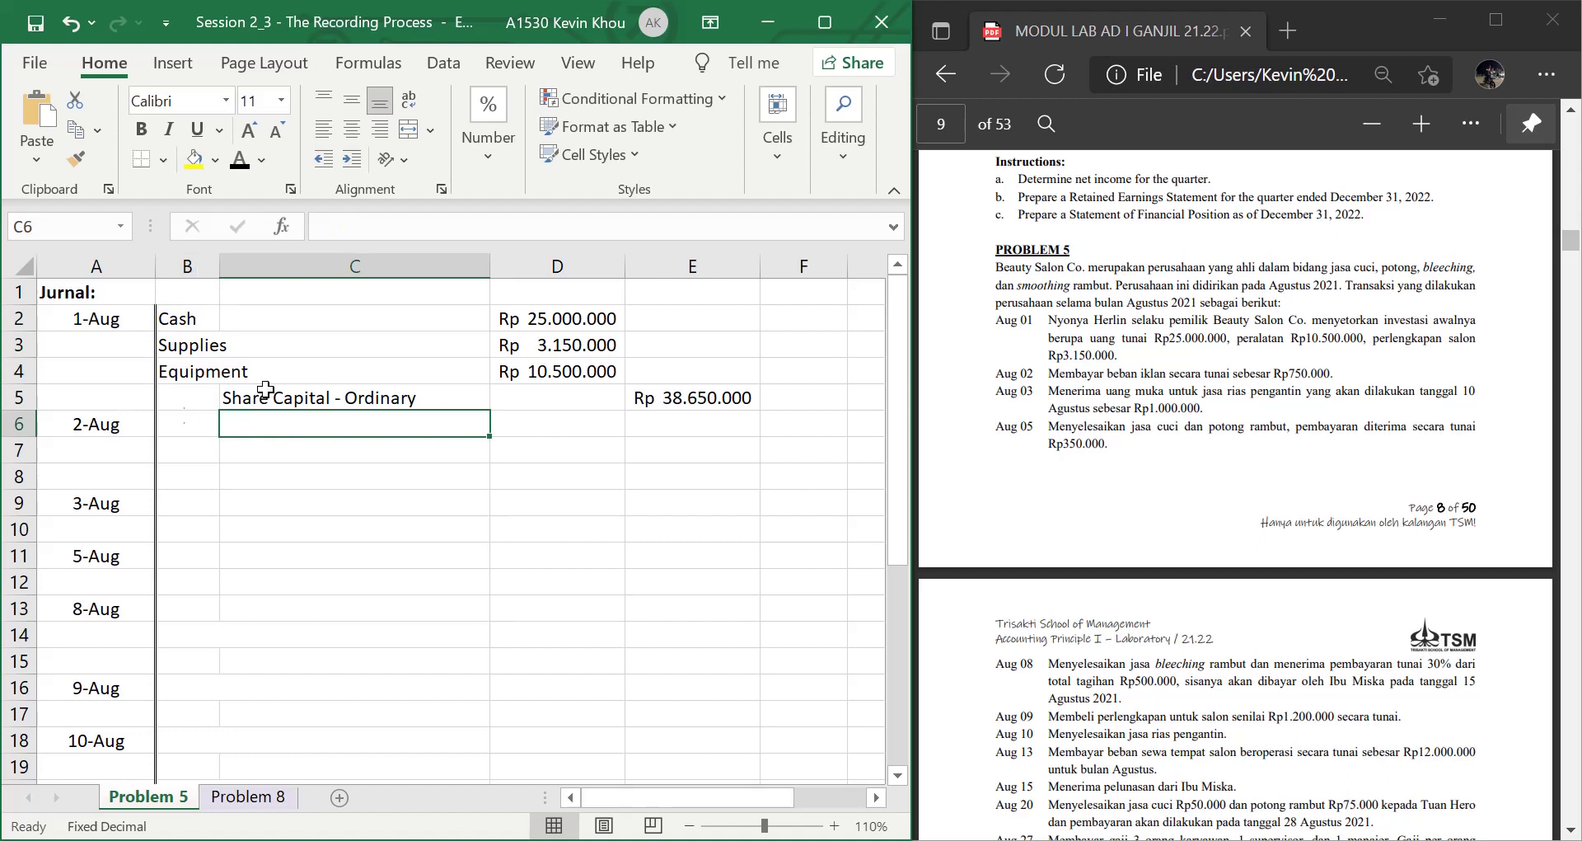
{"action": "left_click", "coordinate": [187, 422]}
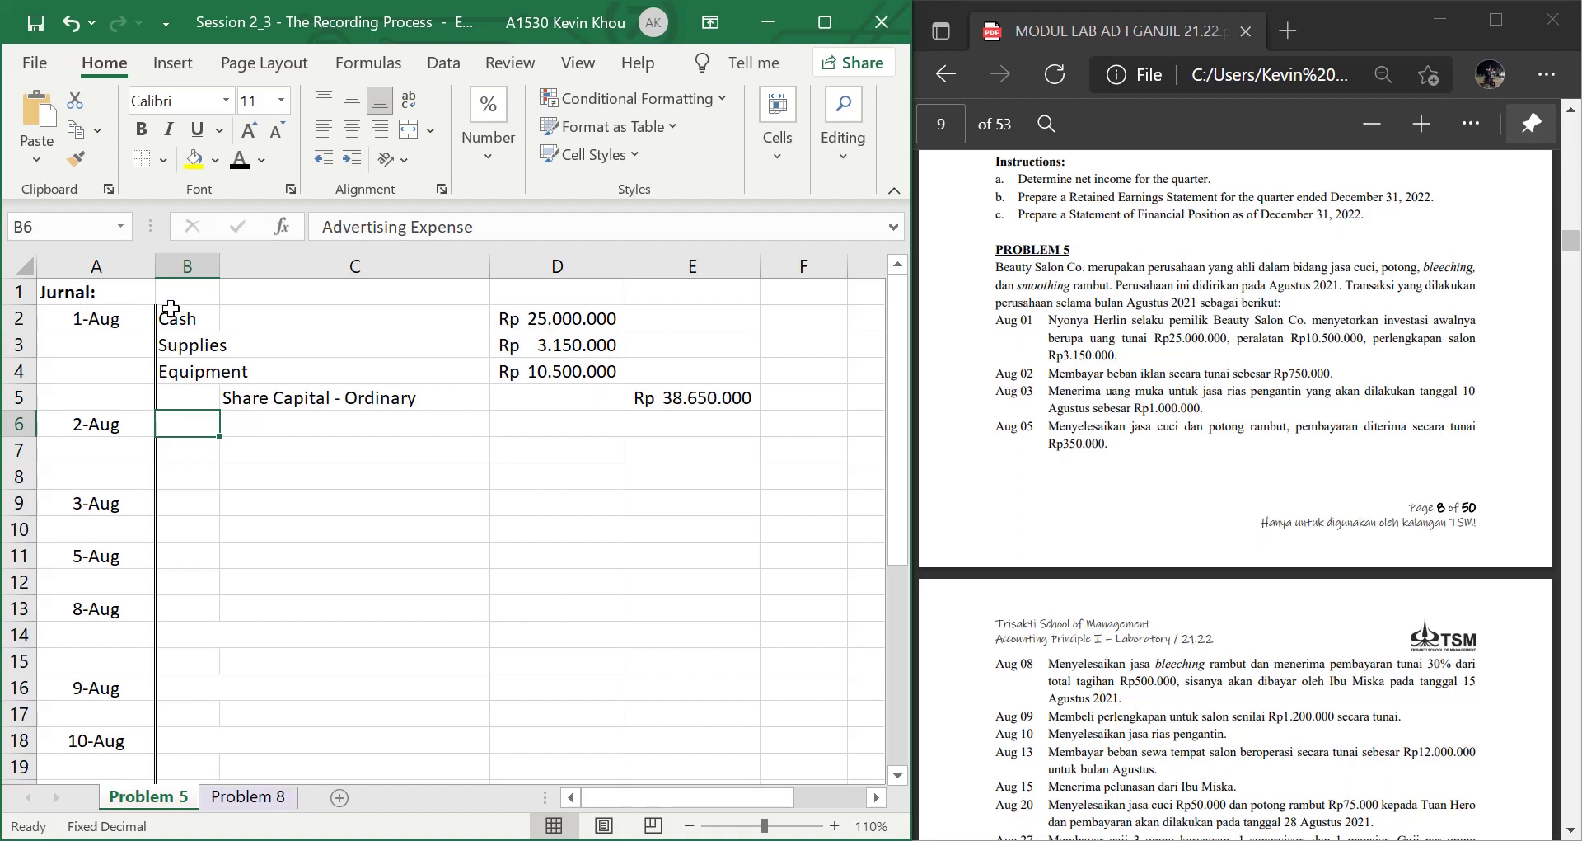
{"action": "left_click_drag", "start_coordinate": [168, 312], "coordinate": [659, 407]}
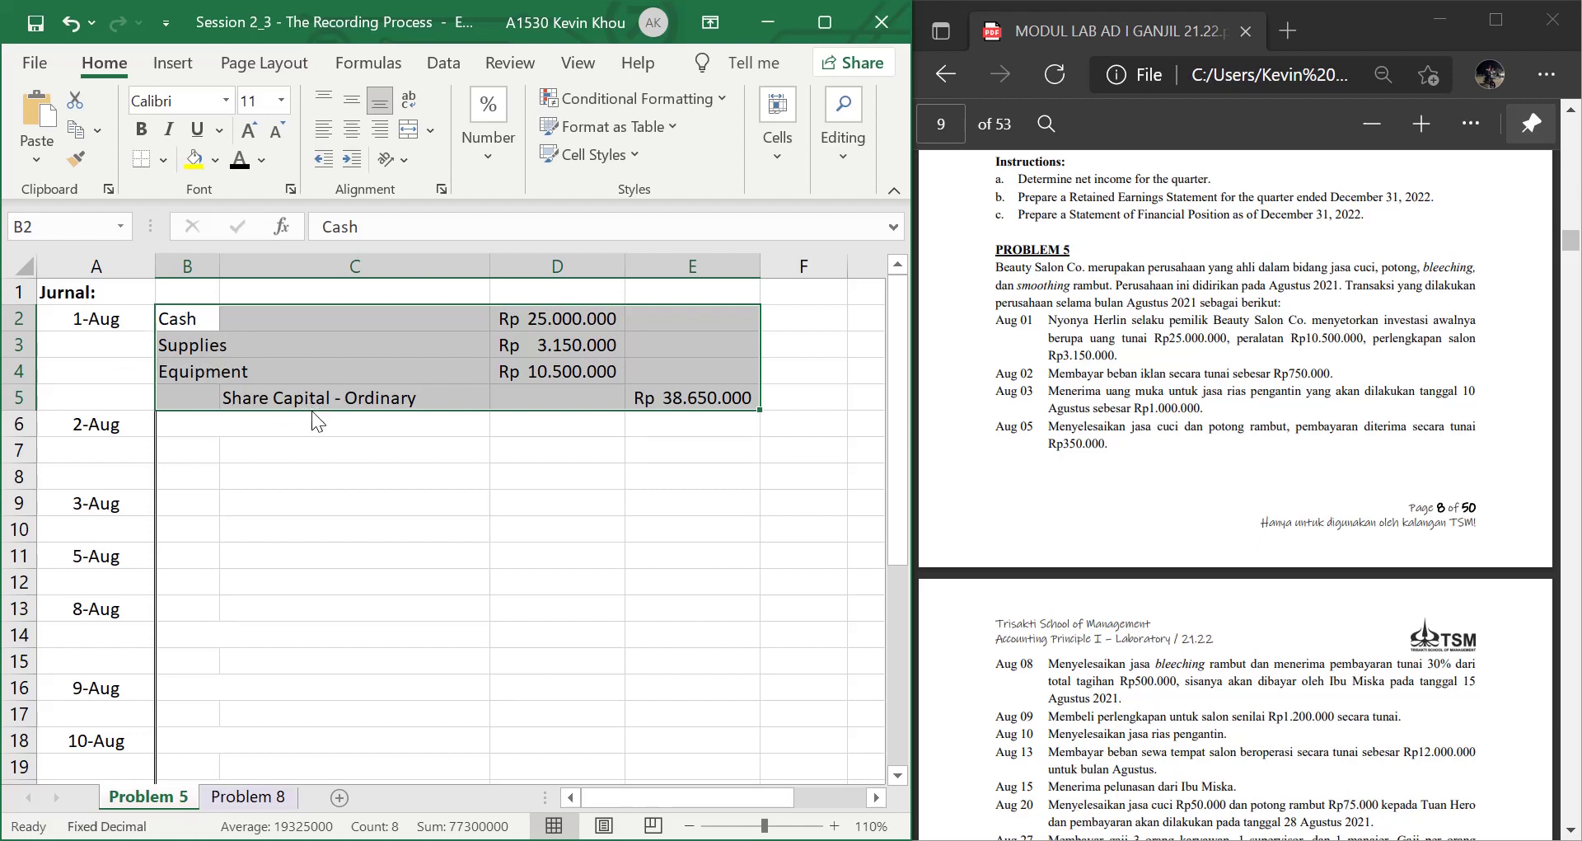
{"action": "key", "text": "Down"}
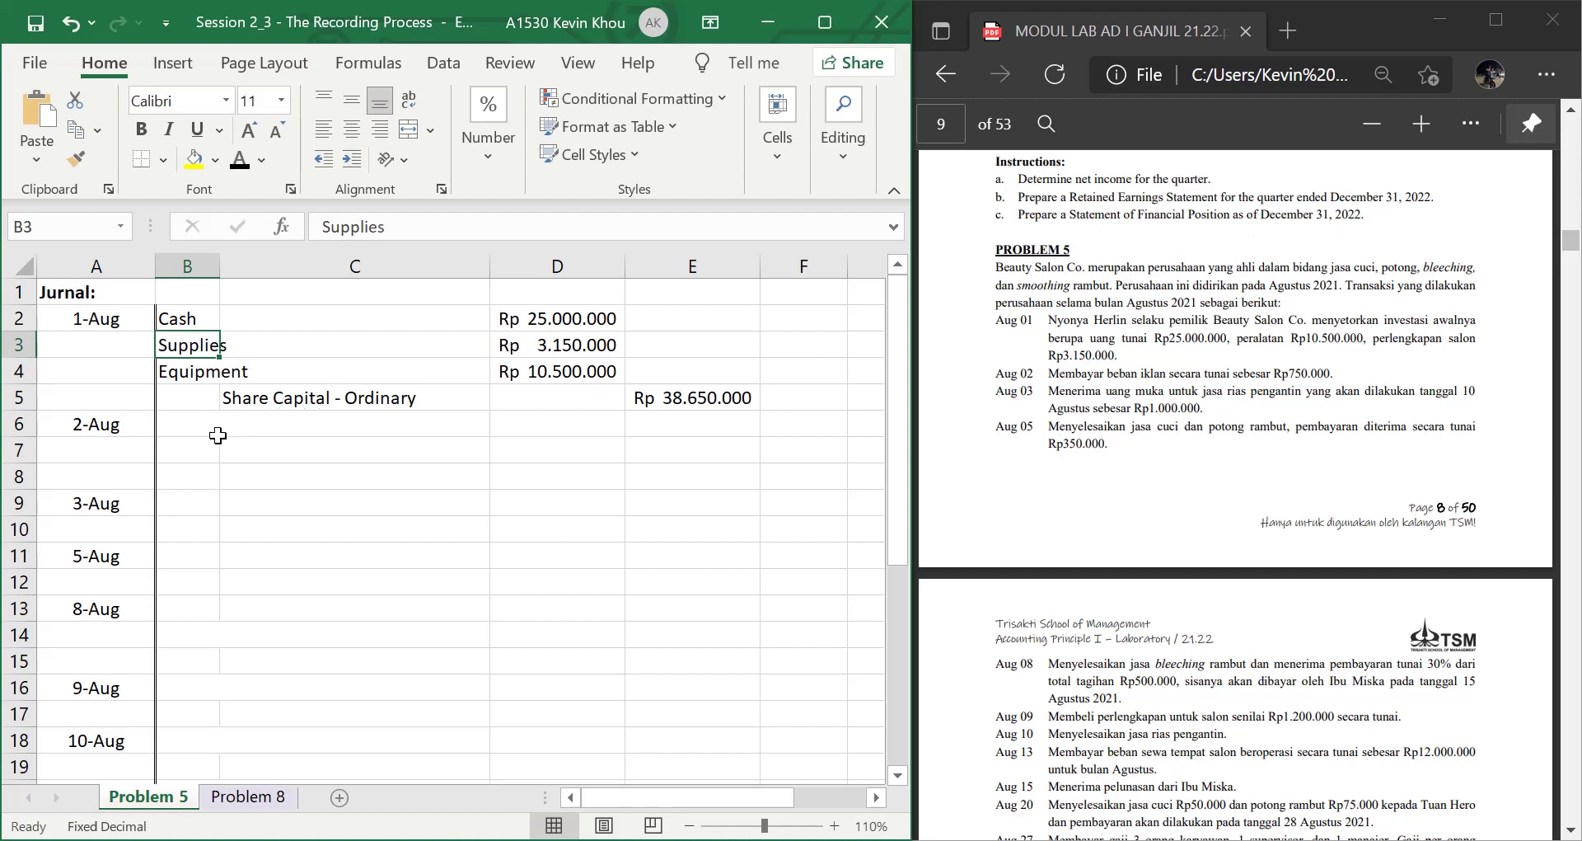
Make the 2-Aug account names in B6:C7 black and enter =750000 as the Advertising Expense debit in D6
{"action": "left_click_drag", "start_coordinate": [200, 428], "coordinate": [224, 457]}
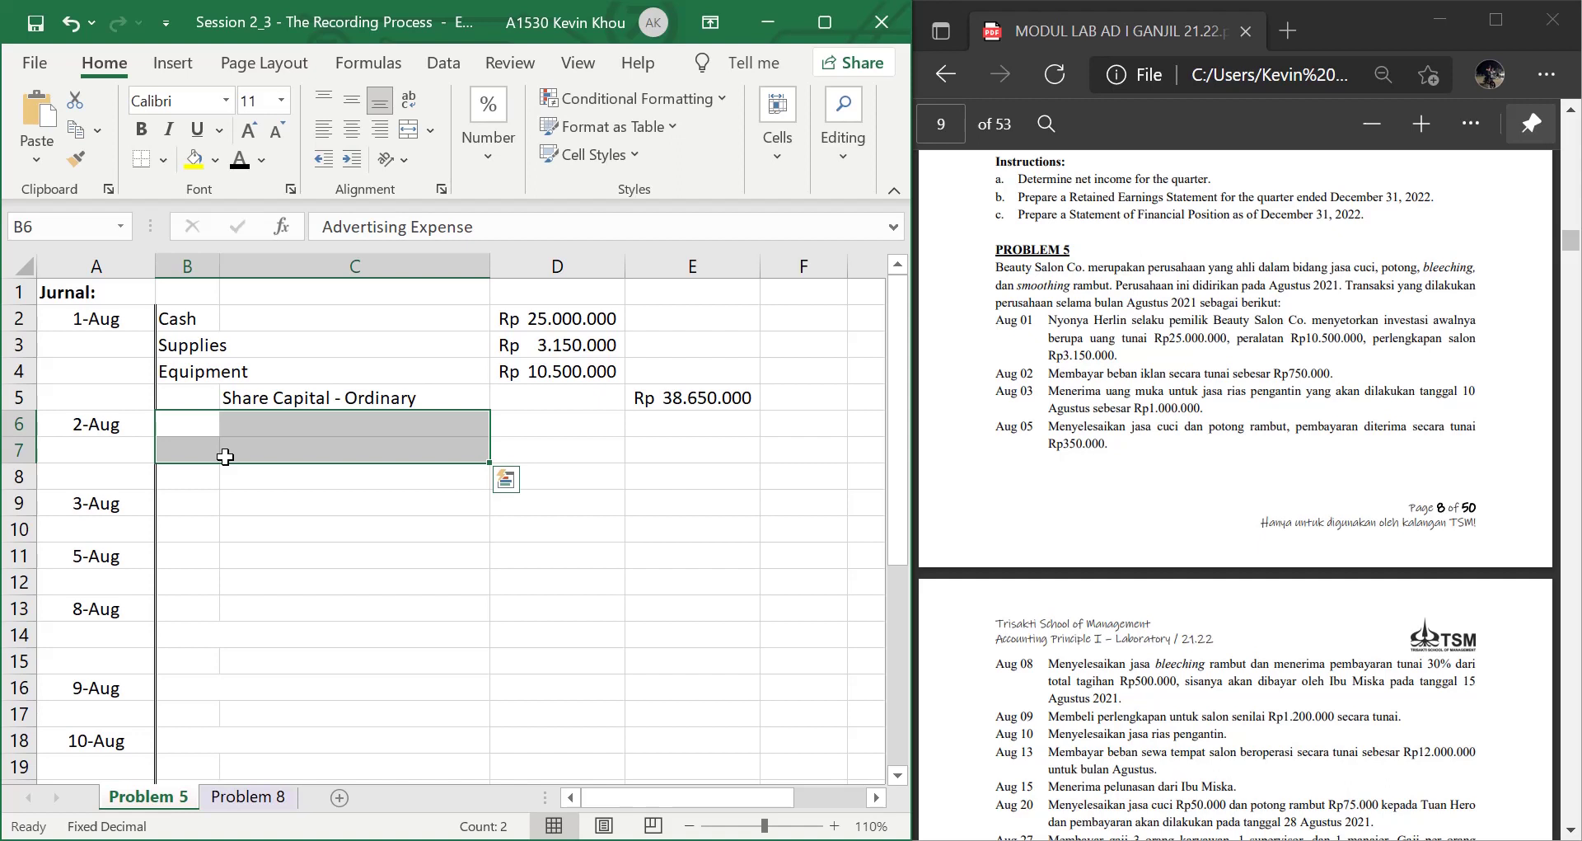
{"action": "left_click", "coordinate": [239, 161]}
{"action": "key", "text": "Right"}
{"action": "key", "text": "Right"}
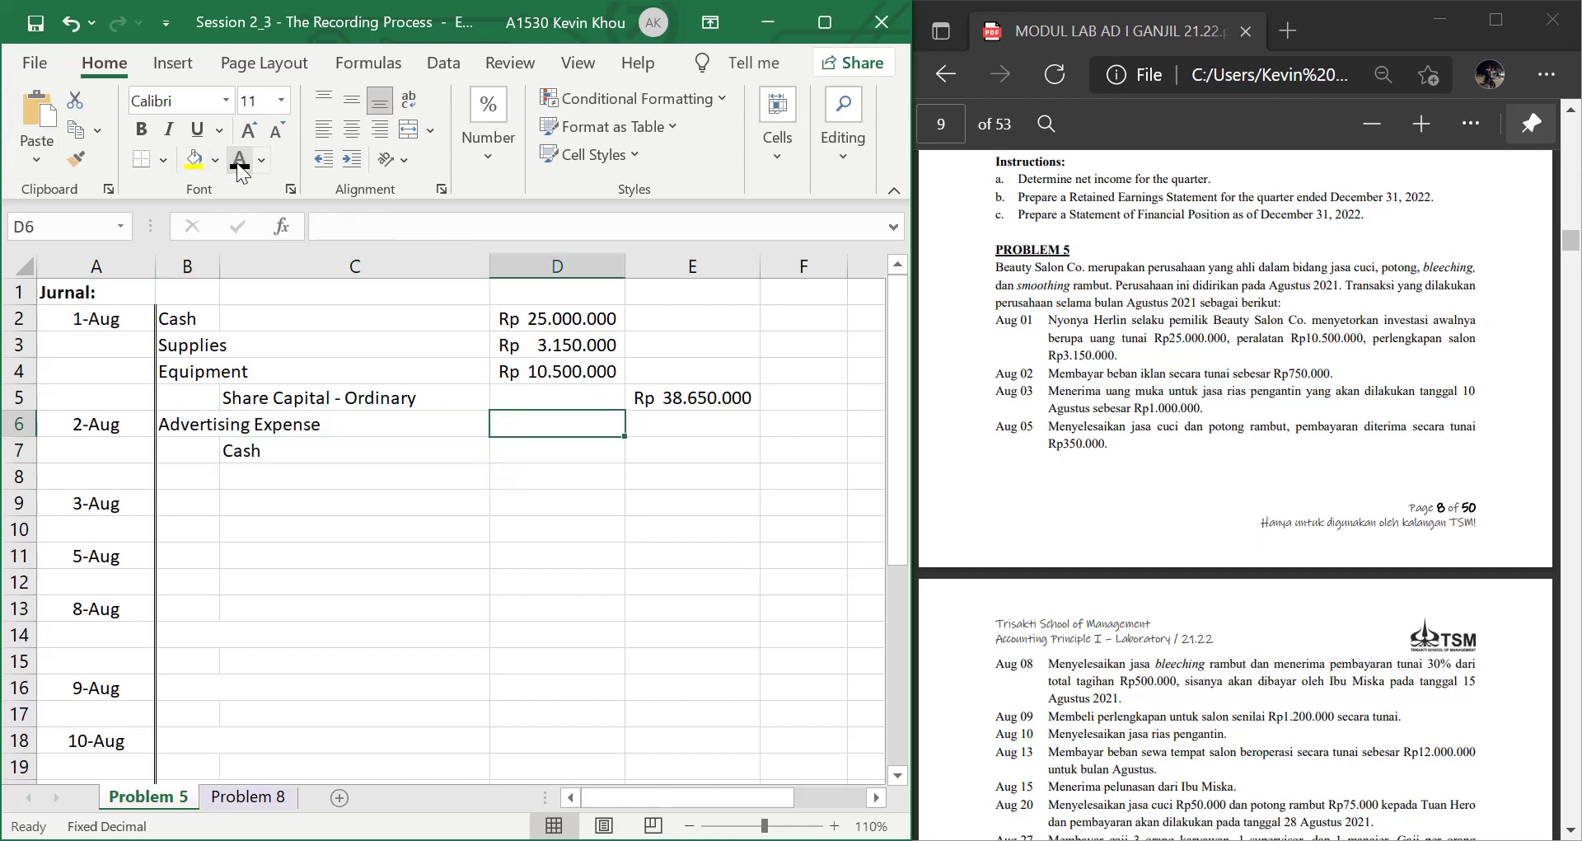
{"action": "type", "text": "=750000"}
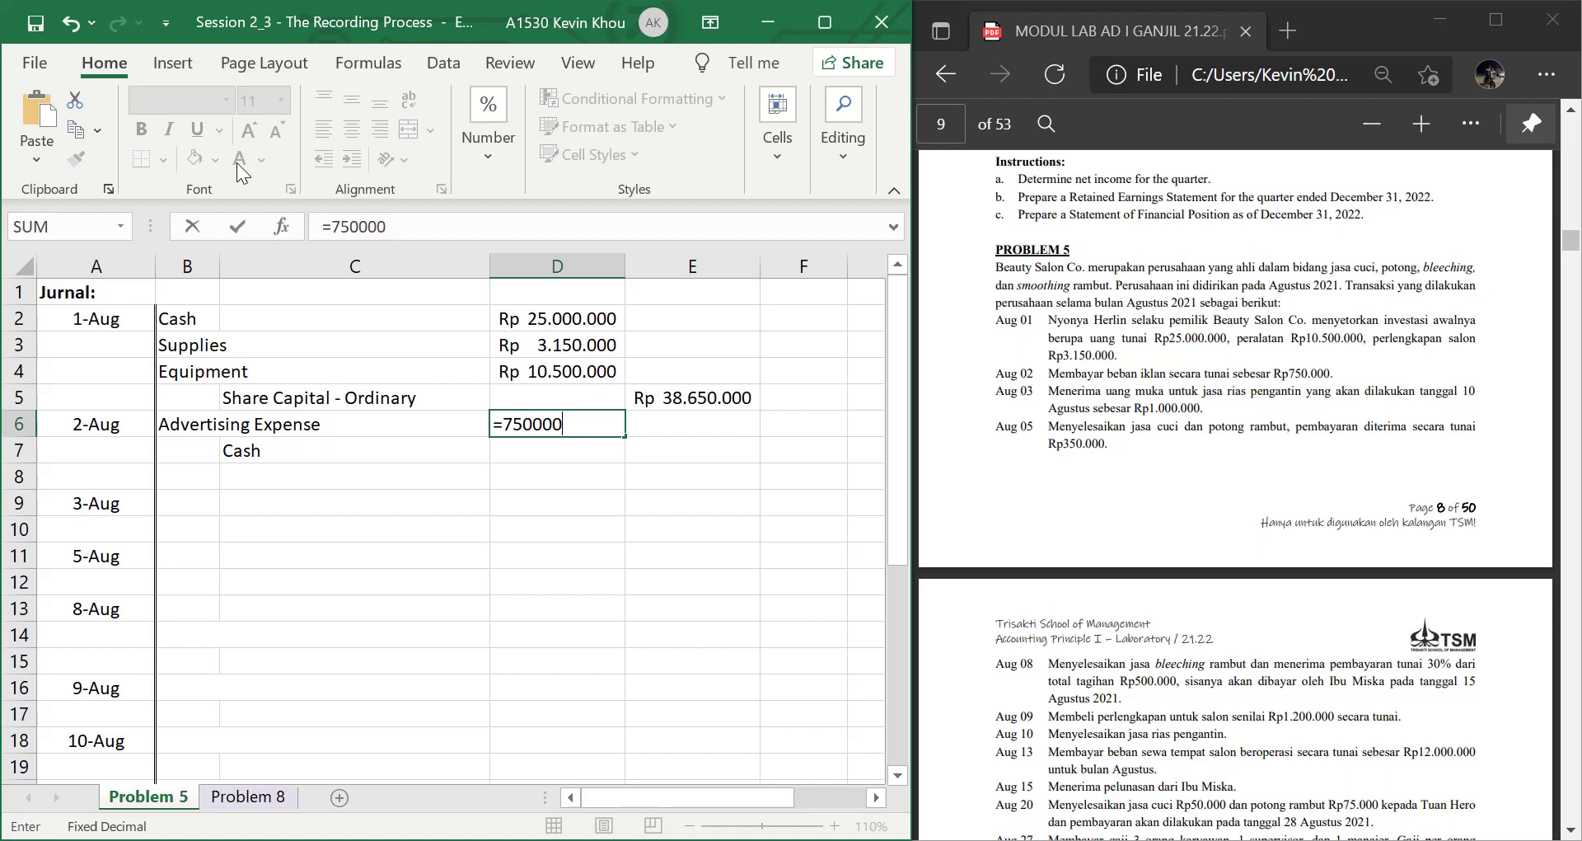
{"action": "key", "text": "Return"}
Enter the 2-Aug Cash credit in E7 as a formula referencing the Advertising Expense debit in D6
{"action": "key", "text": "Right"}
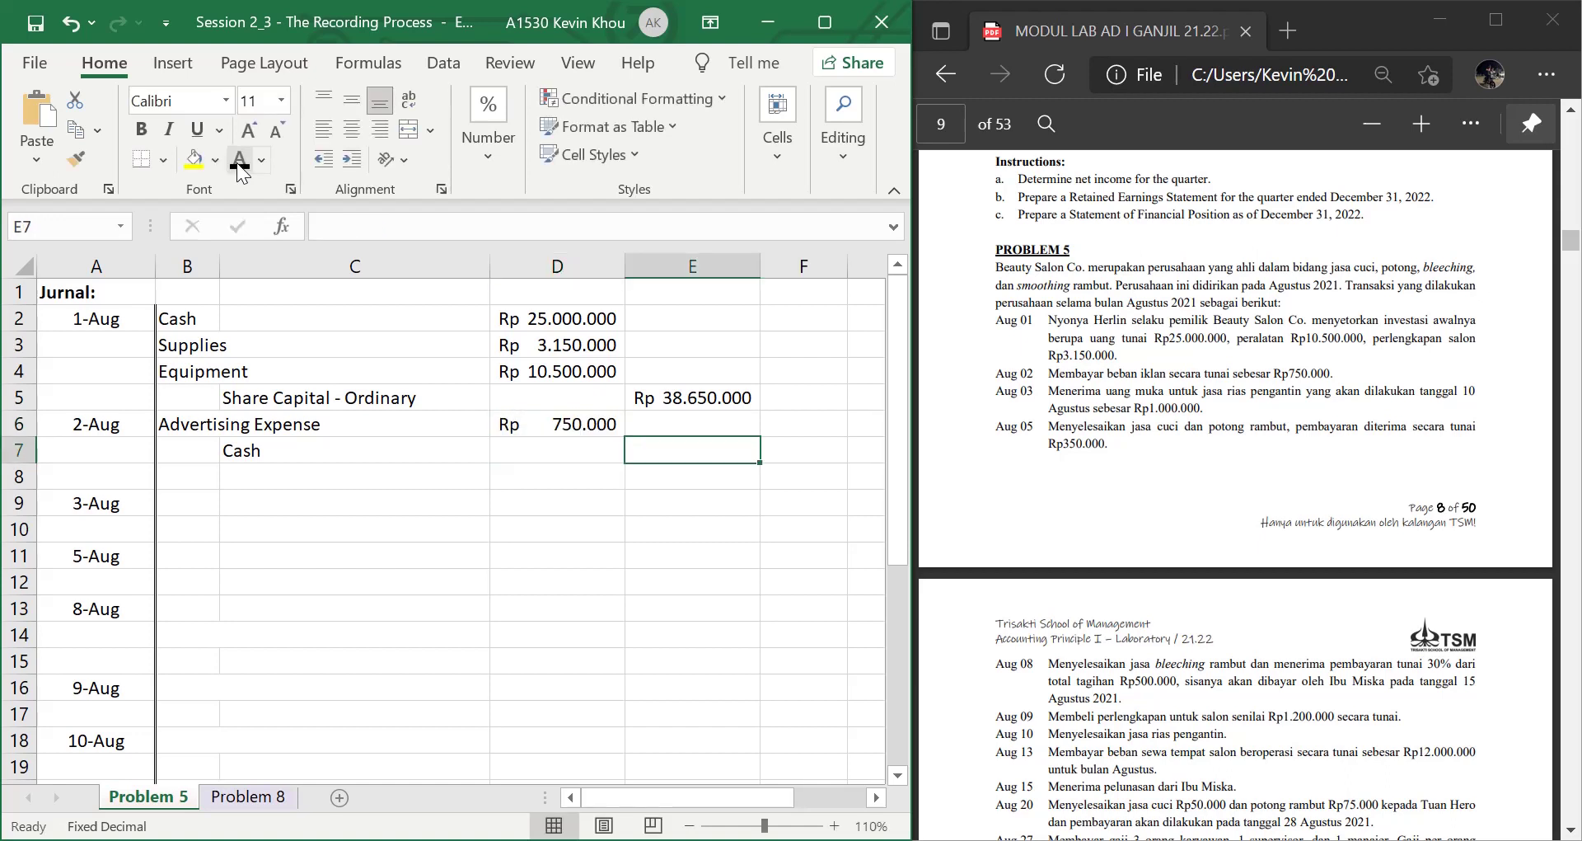
{"action": "type", "text": "="}
{"action": "key", "text": "Up"}
{"action": "key", "text": "Return"}
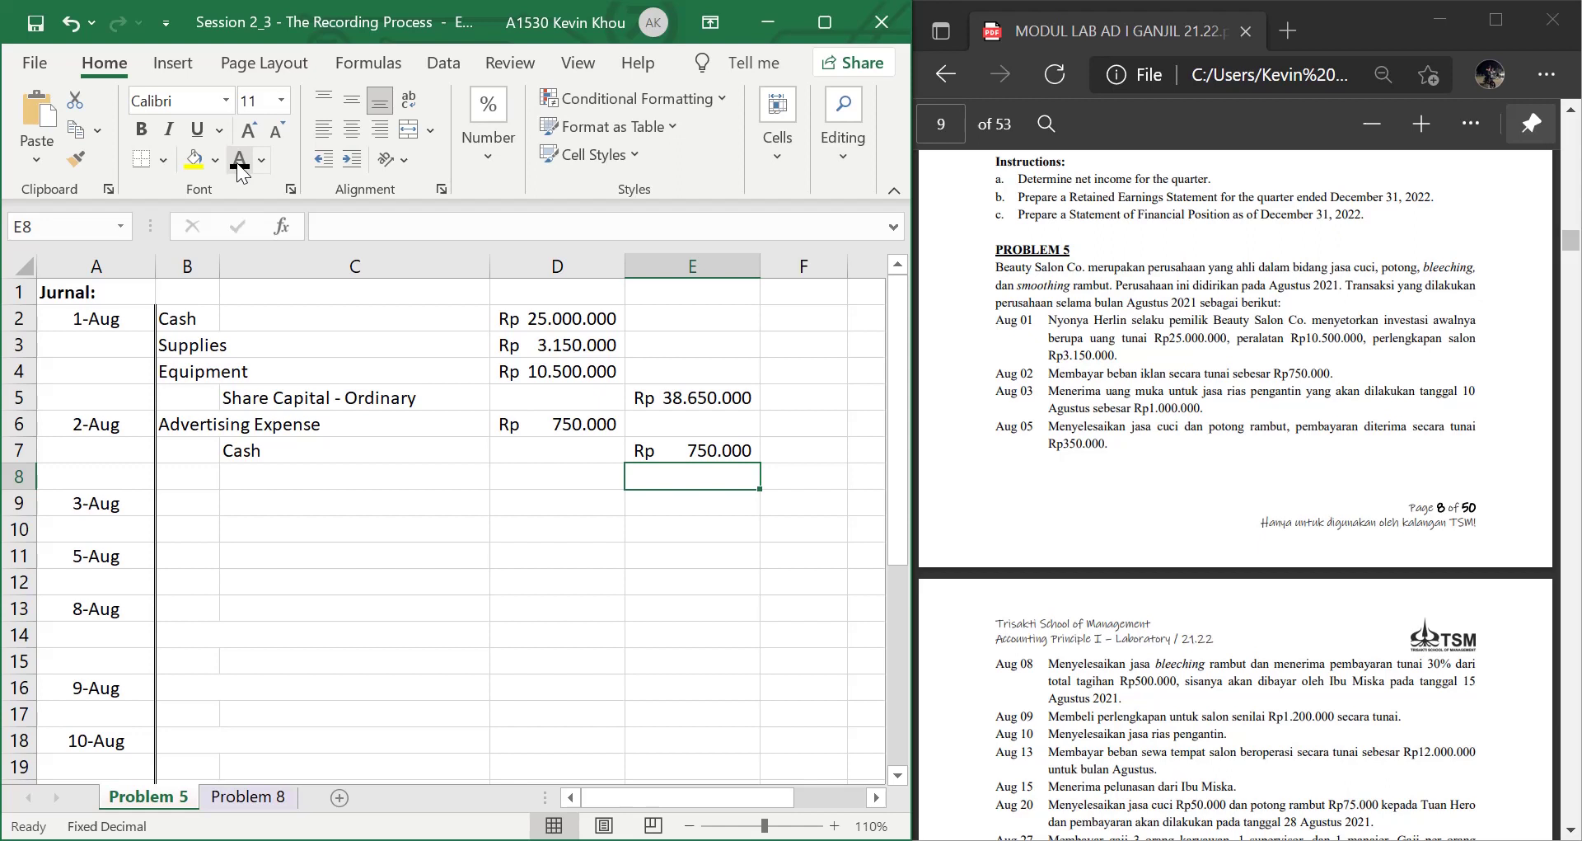
{"action": "key", "text": "Left"}
{"action": "key", "text": "Left"}
{"action": "key", "text": "Left"}
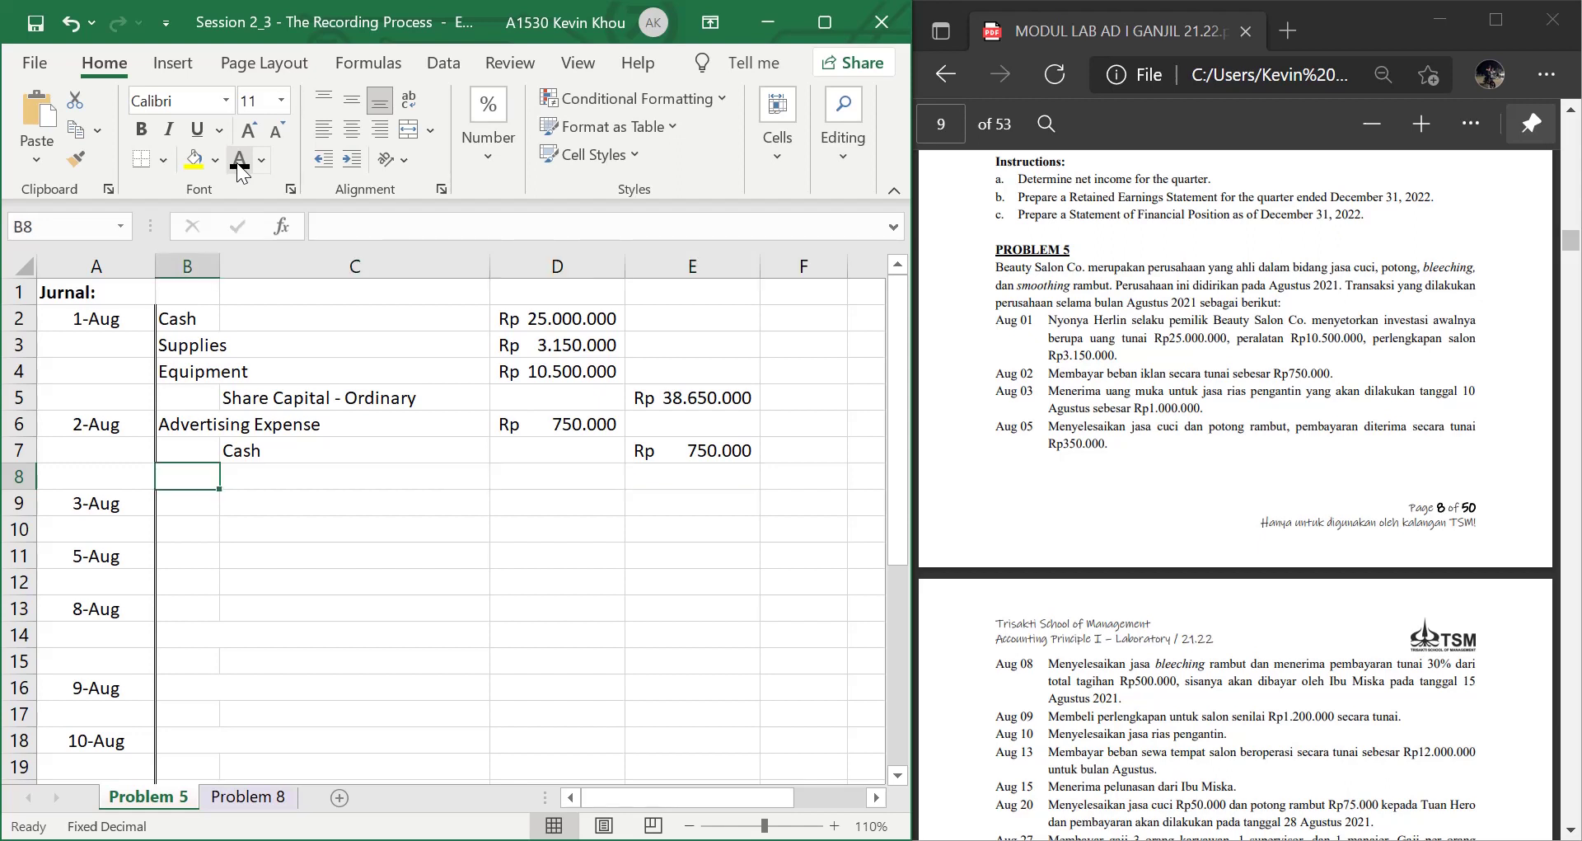
Make the 3-Aug account names black: Cash in B9 and Unearned Service Revenue in C10
{"action": "key", "text": "Down"}
{"action": "type", "text": "Cash"}
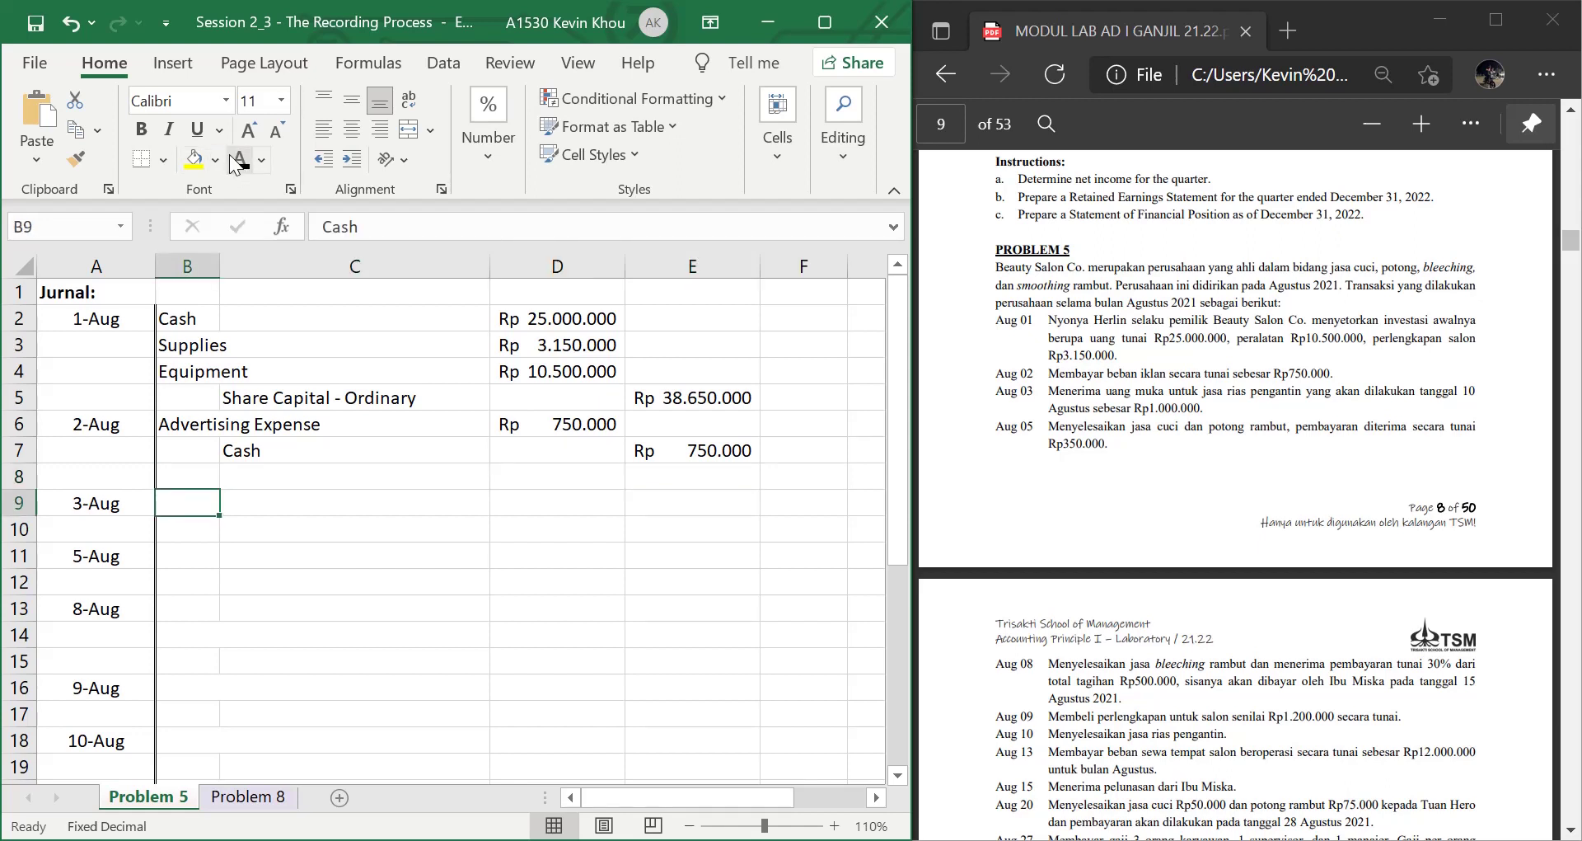
{"action": "key", "text": "Down"}
{"action": "key", "text": "Right"}
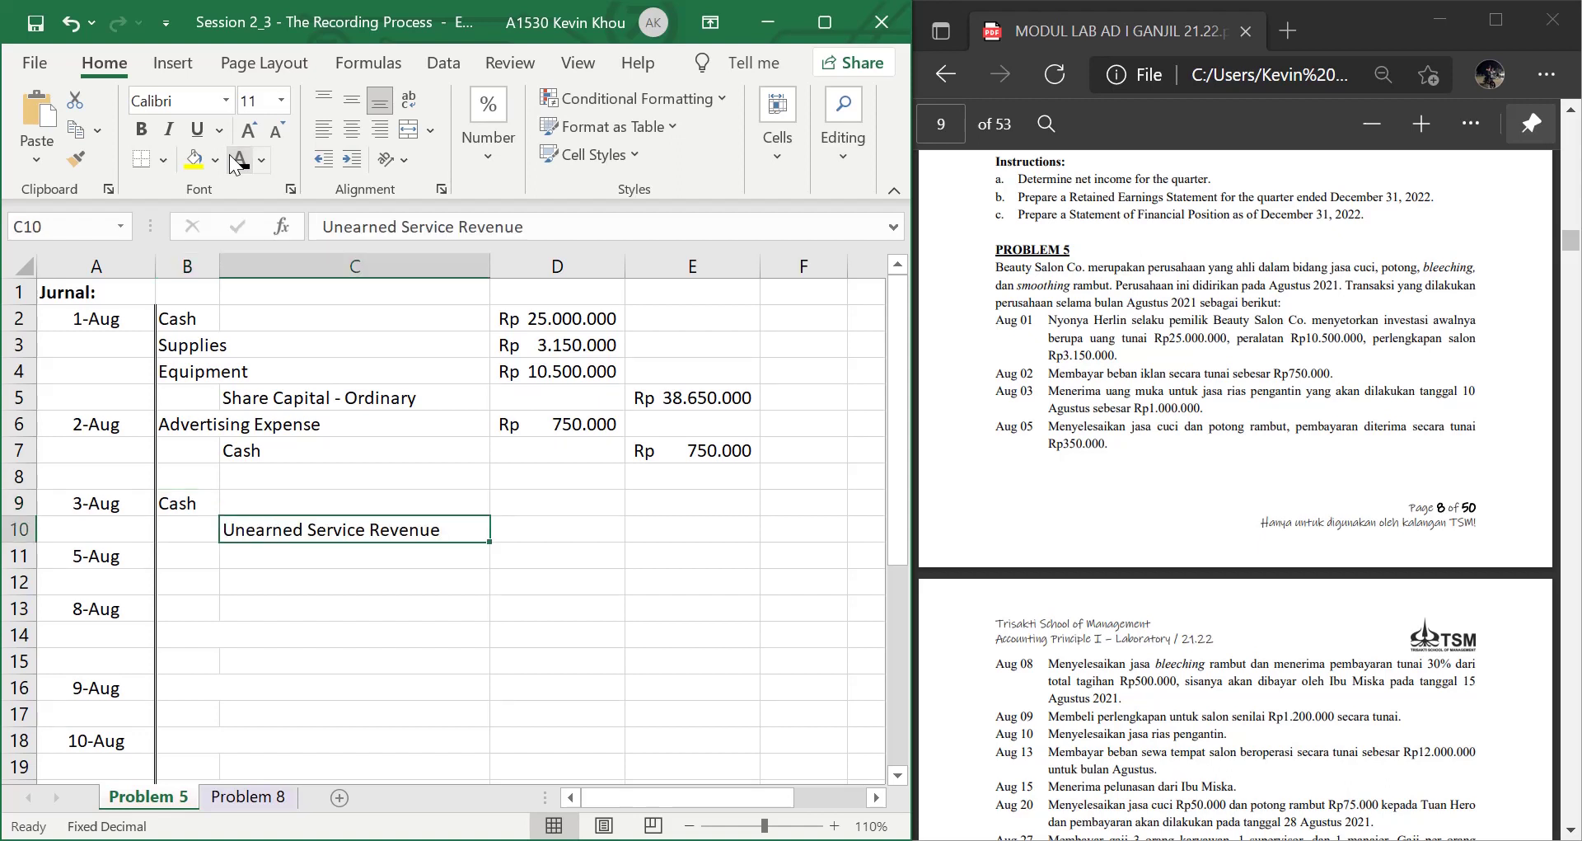
Enter the 3-Aug Cash debit 1000000 in D9 and the Unearned Service Revenue credit in E10 as a formula referencing D9
{"action": "key", "text": "Right"}
{"action": "key", "text": "Up"}
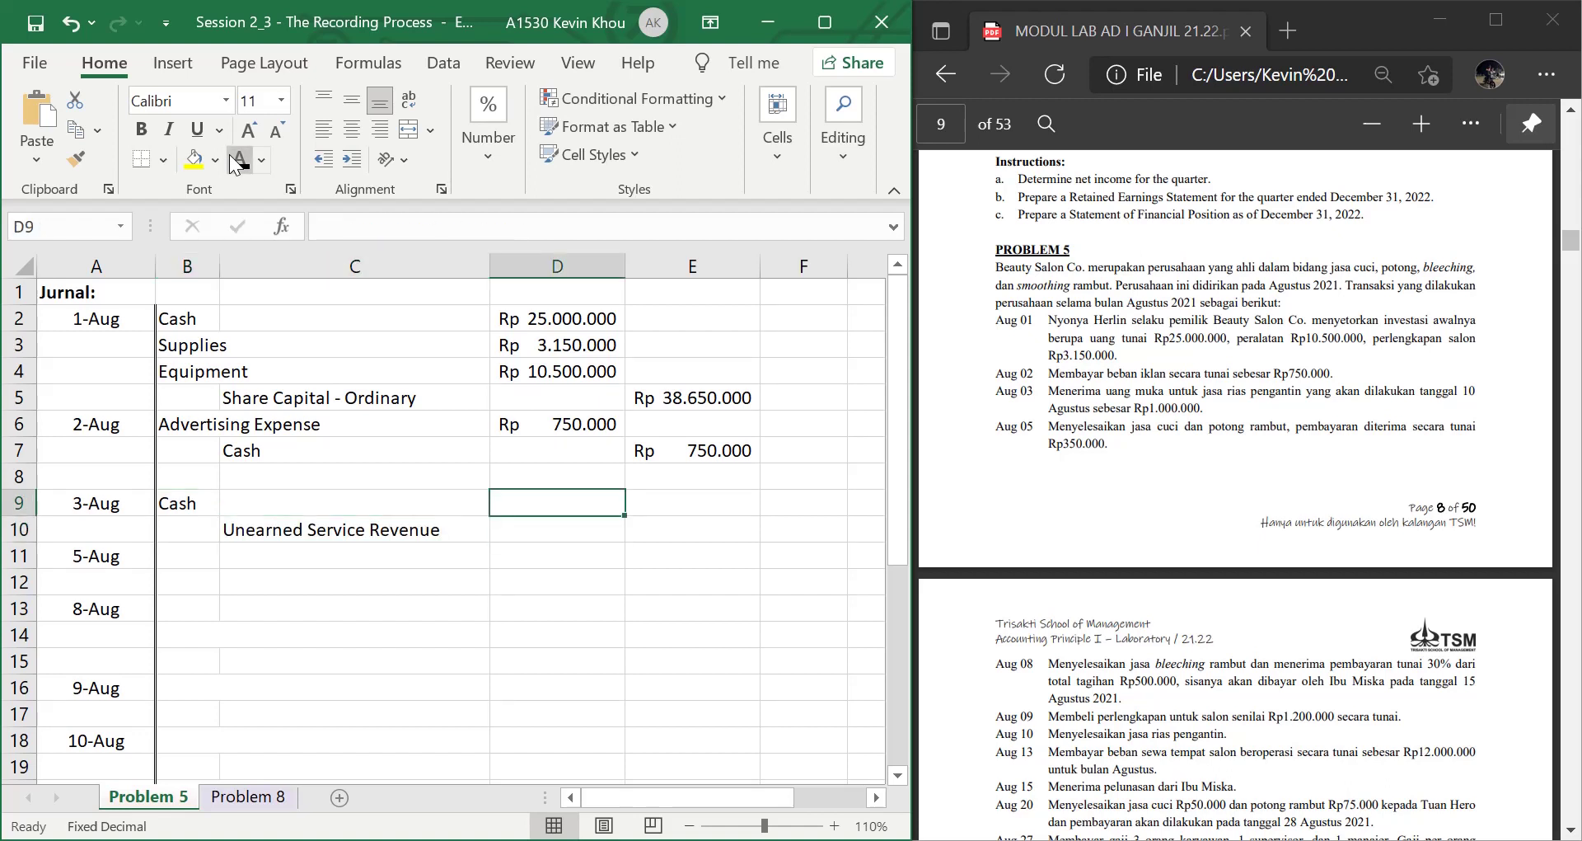
{"action": "type", "text": "10000"}
{"action": "key", "text": "Return"}
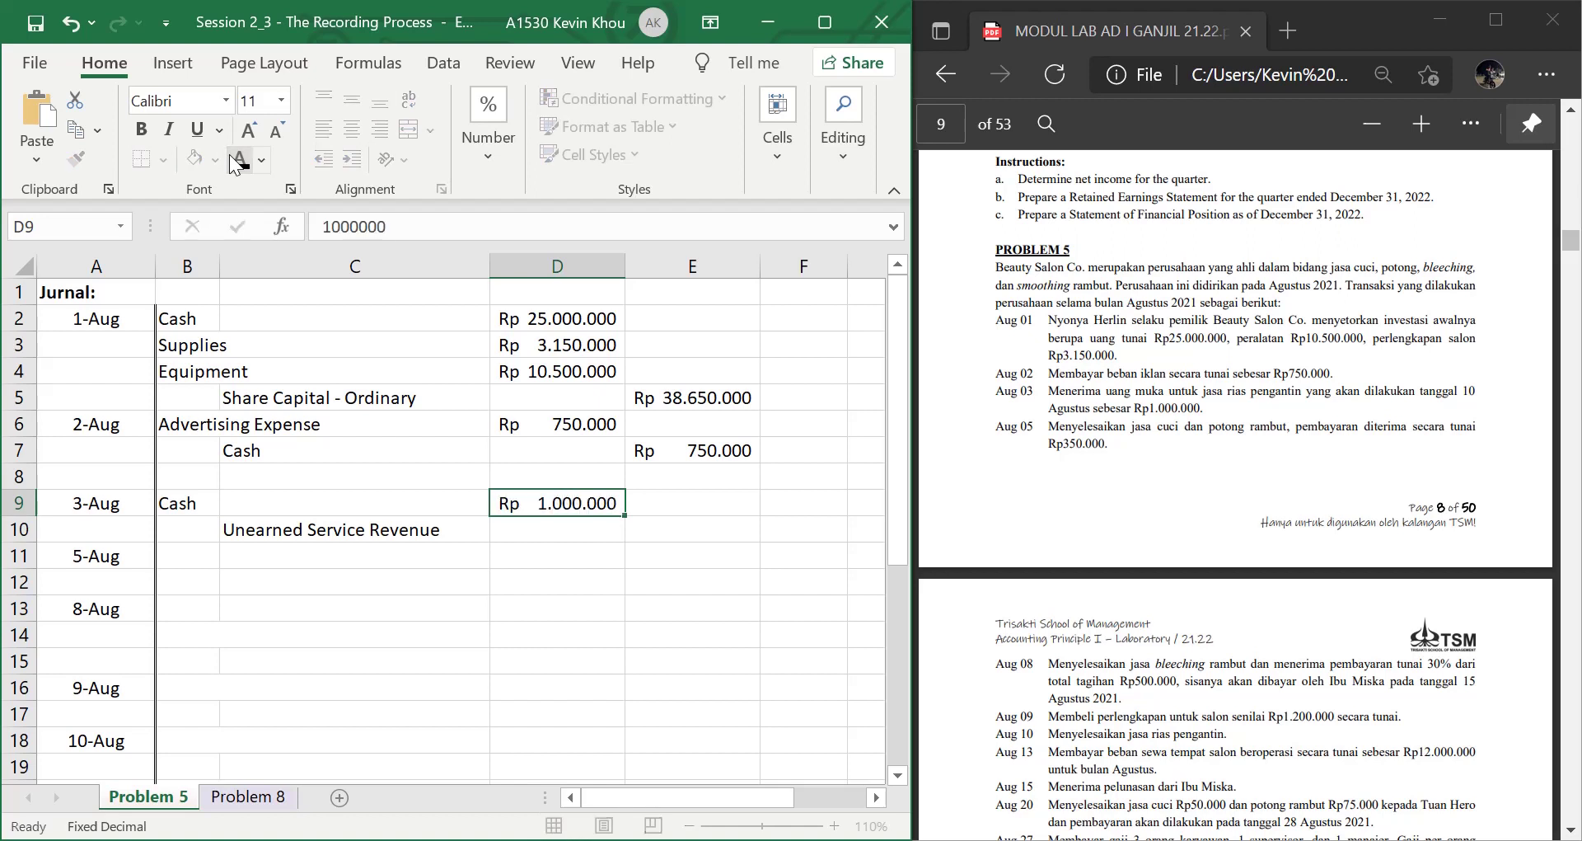
{"action": "key", "text": "Right"}
{"action": "type", "text": "="}
{"action": "key", "text": "Left"}
{"action": "key", "text": "Up"}
{"action": "key", "text": "Return"}
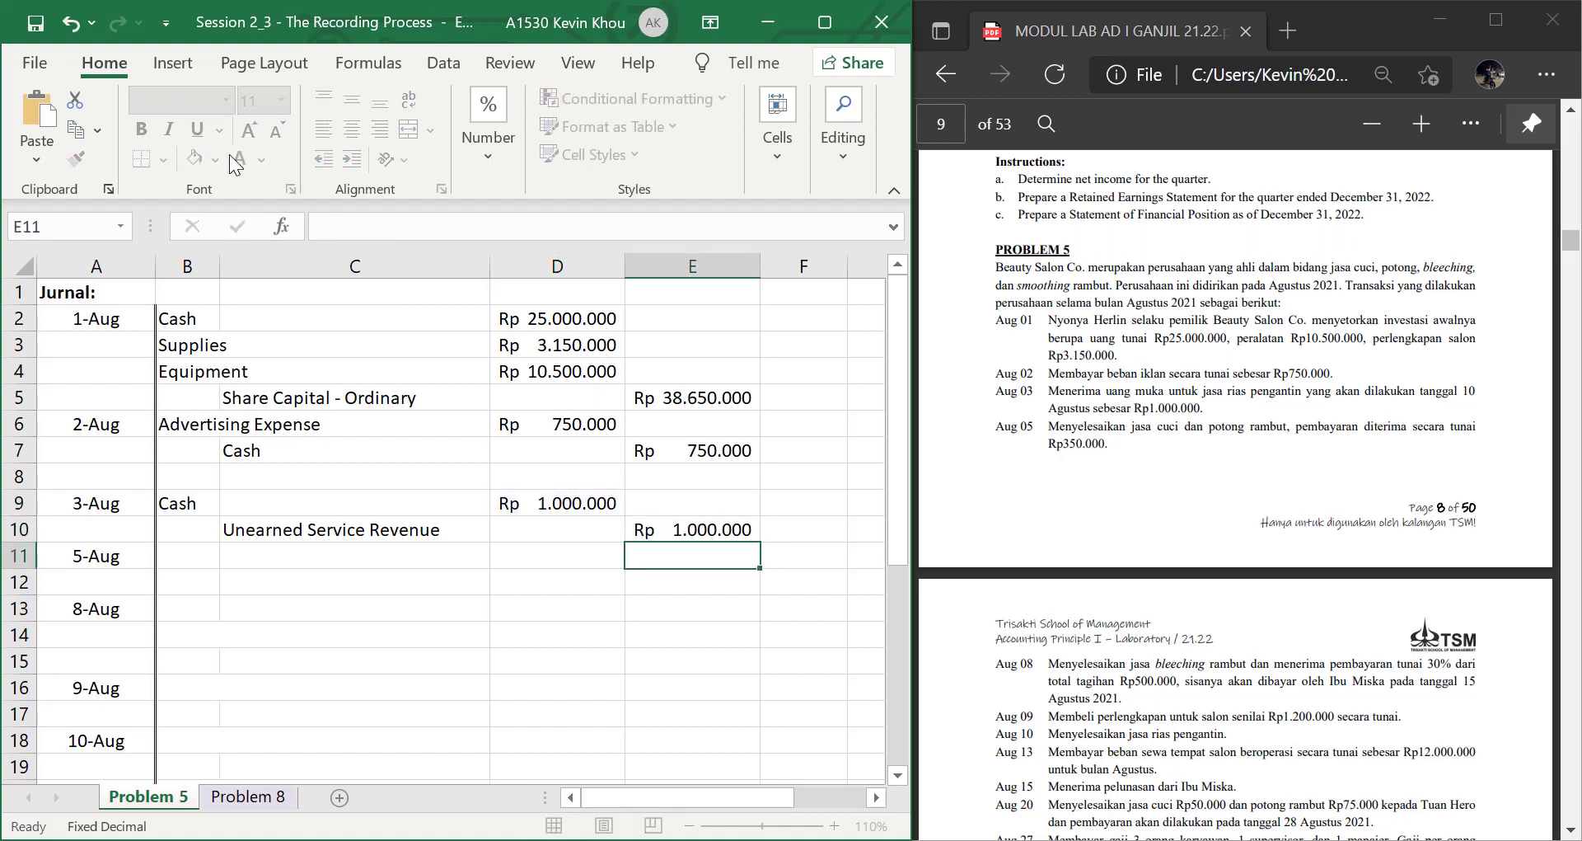
Make the 5-Aug account names black: Cash in B11 and Service Revenue in C12
{"action": "key", "text": "Up"}
{"action": "key", "text": "Left"}
{"action": "key", "text": "Left"}
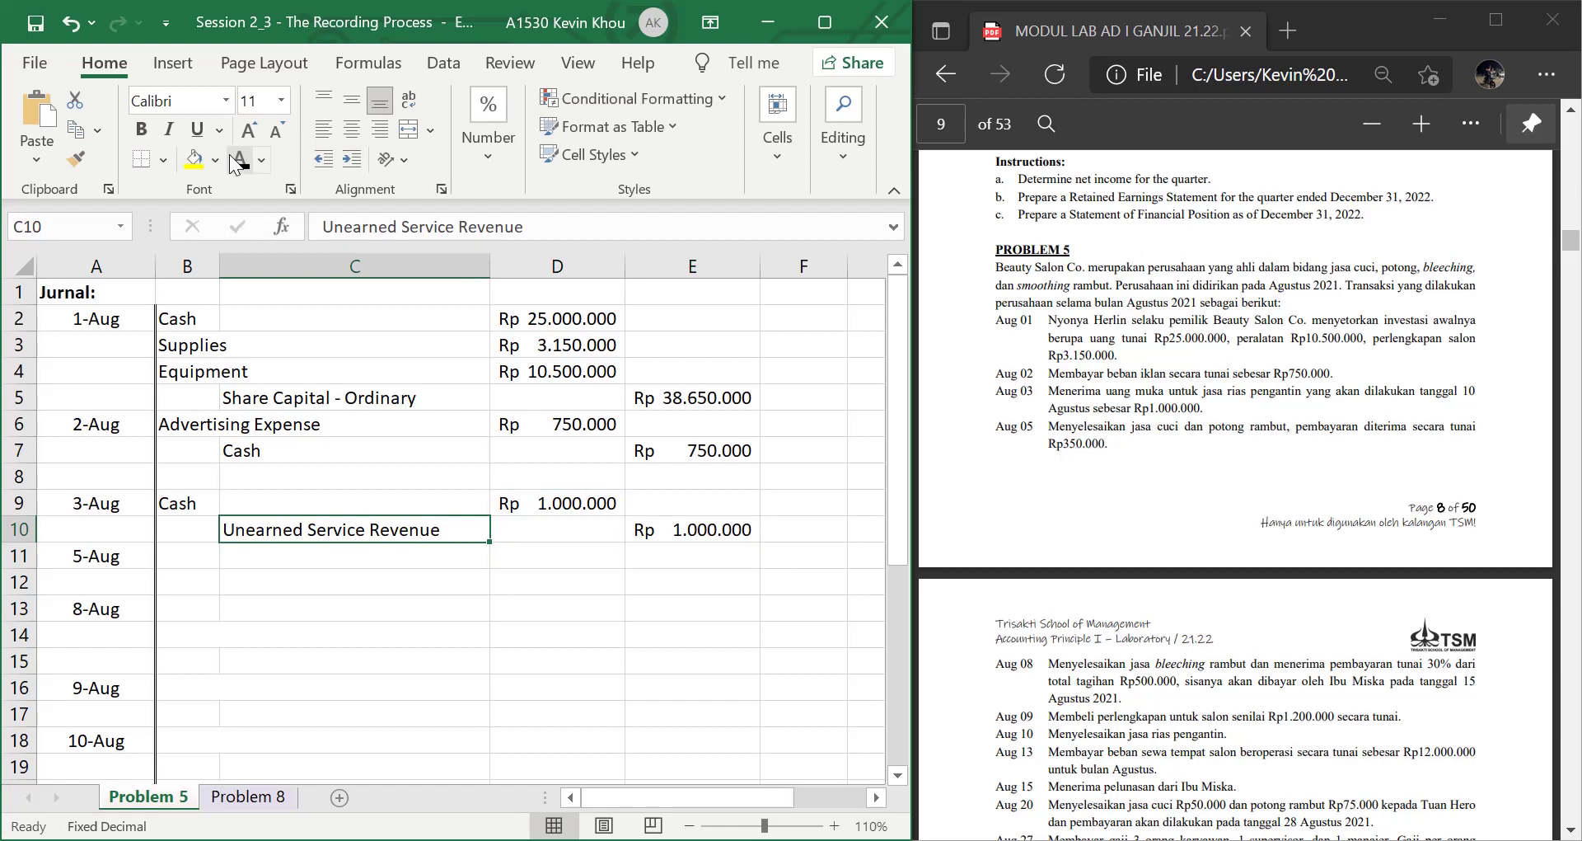
{"action": "key", "text": "Down"}
{"action": "key", "text": "Left"}
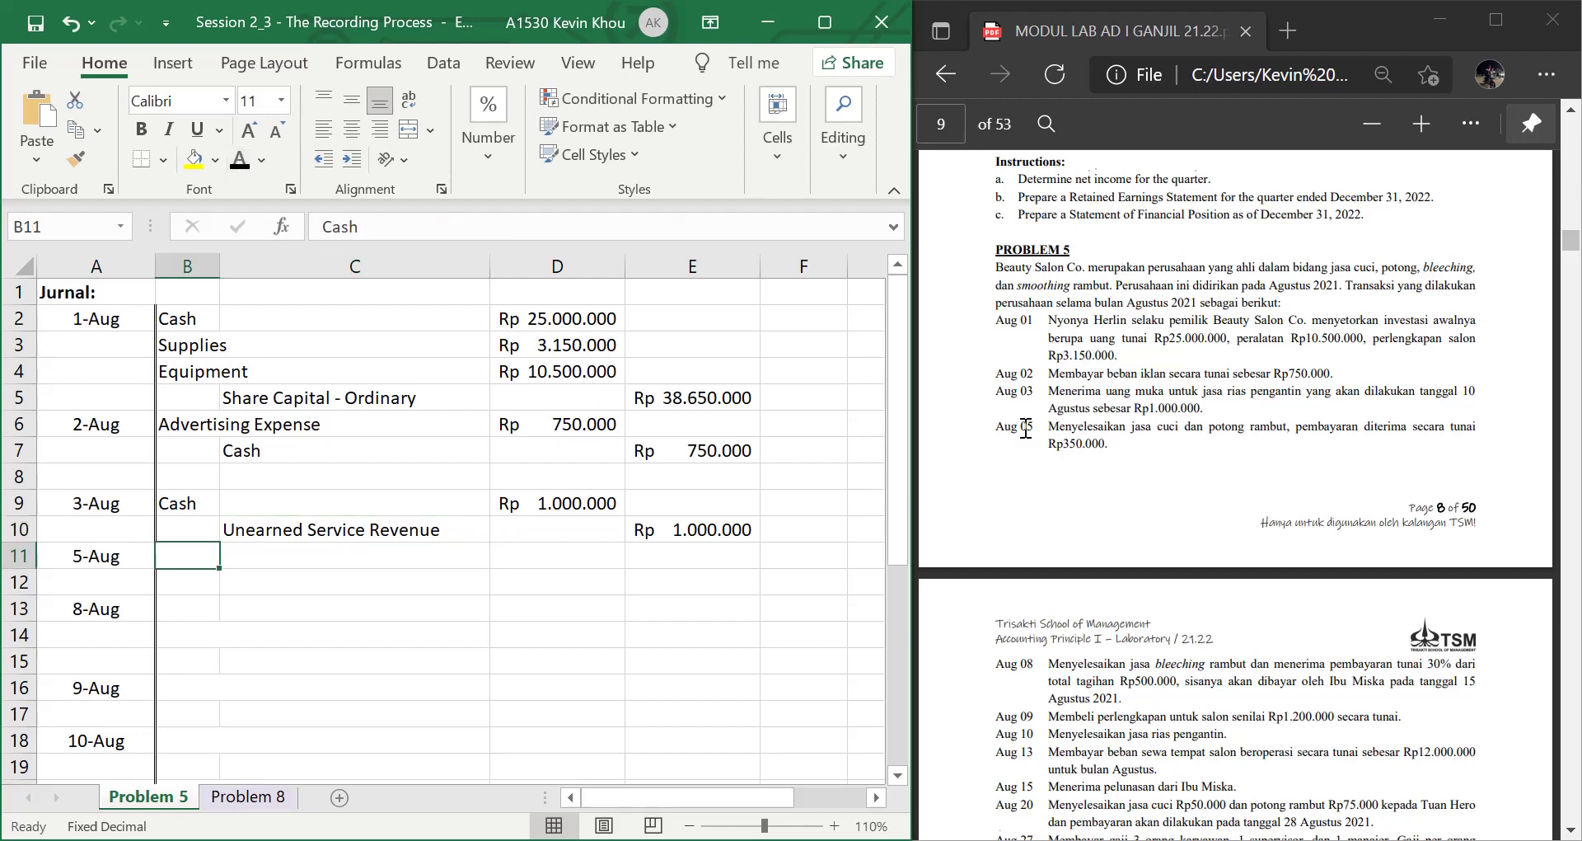
{"action": "scroll", "coordinate": [1025, 428], "scroll_direction": "down", "scroll_amount": 3}
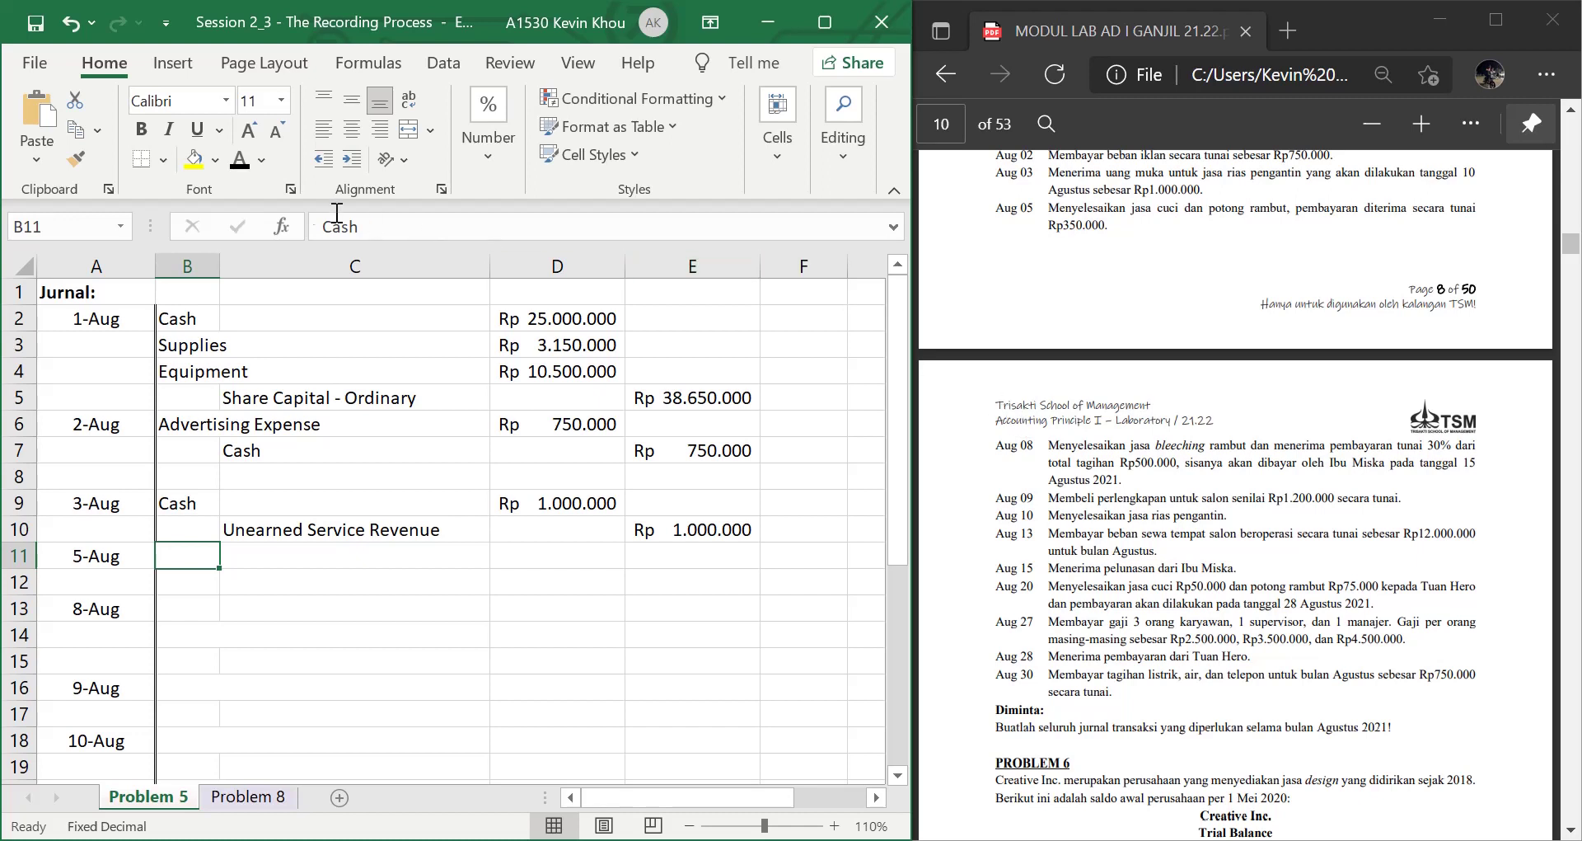
{"action": "left_click", "coordinate": [240, 166]}
{"action": "key", "text": "Return"}
{"action": "key", "text": "Right"}
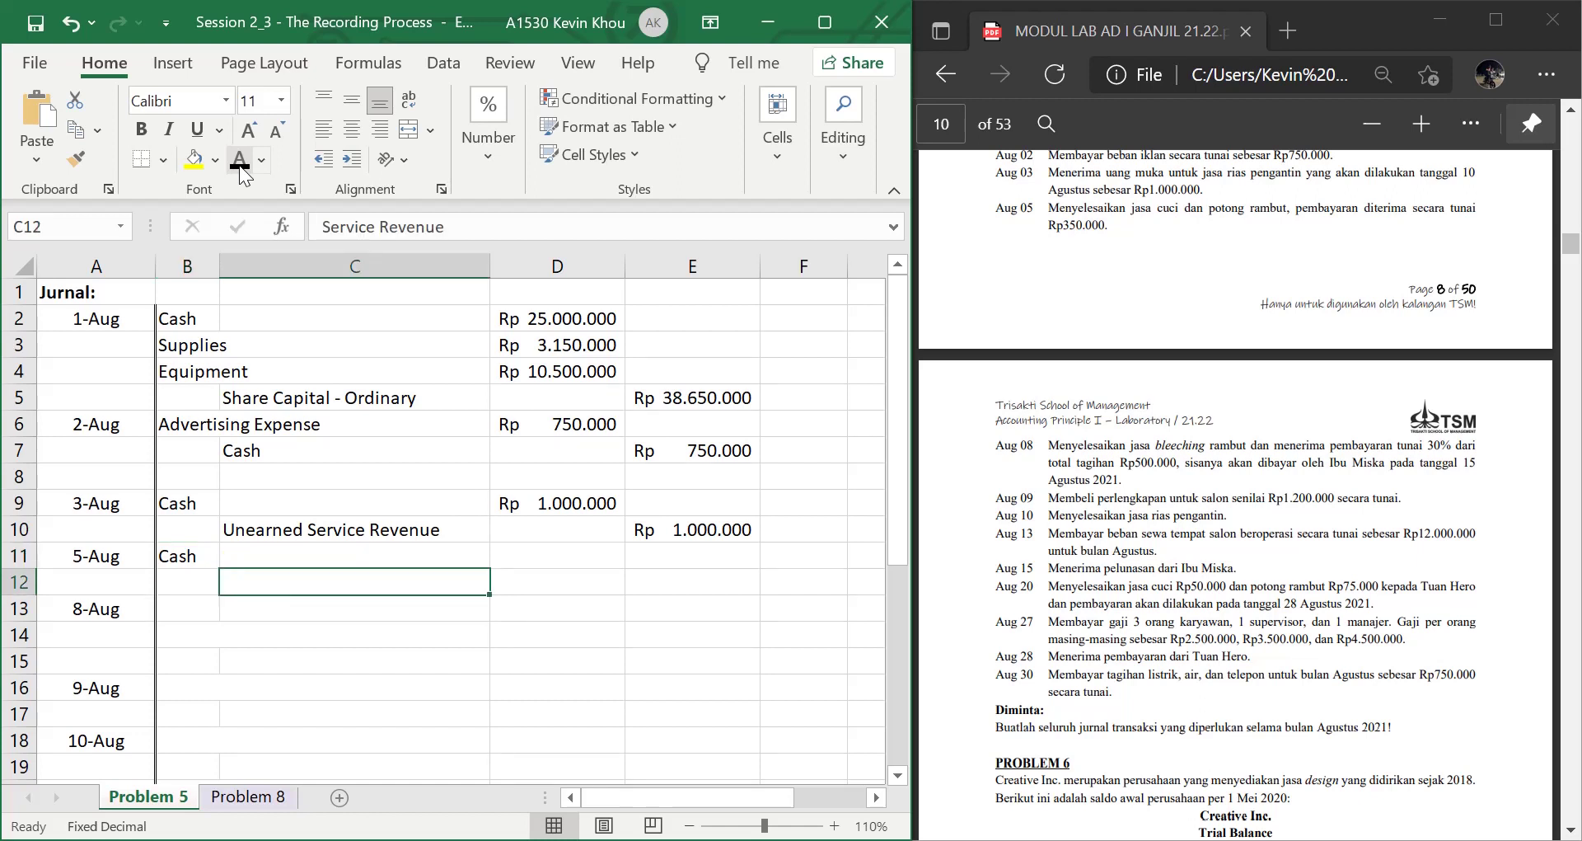
{"action": "left_click", "coordinate": [239, 165]}
Enter =350000 as the 5-Aug Cash debit in D11 and =D11 as the Service Revenue credit in E12
{"action": "key", "text": "Right"}
{"action": "key", "text": "Up"}
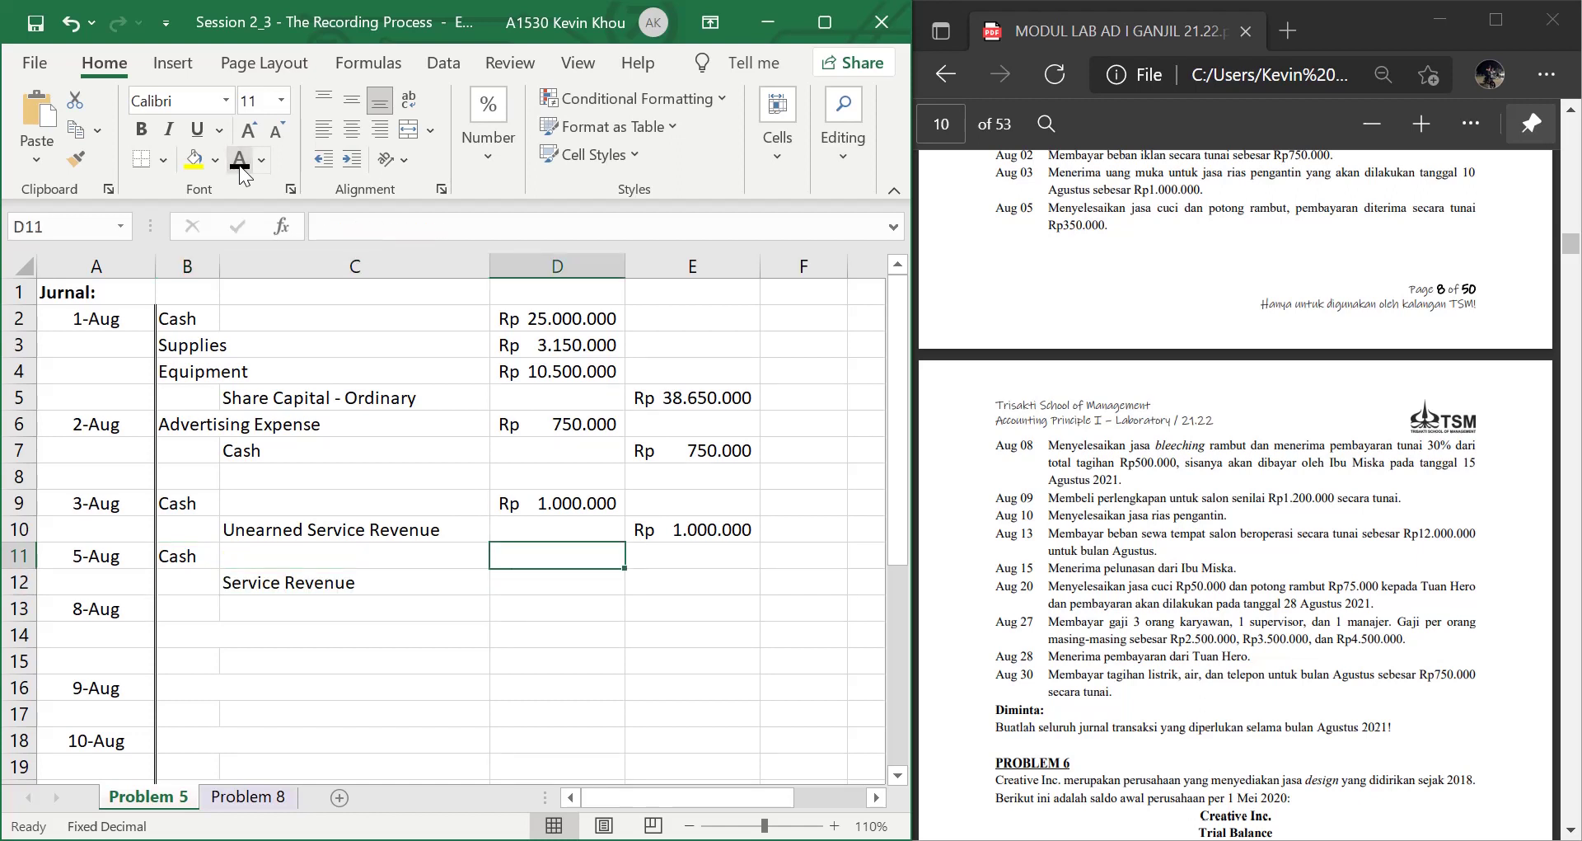
{"action": "type", "text": "=350000"}
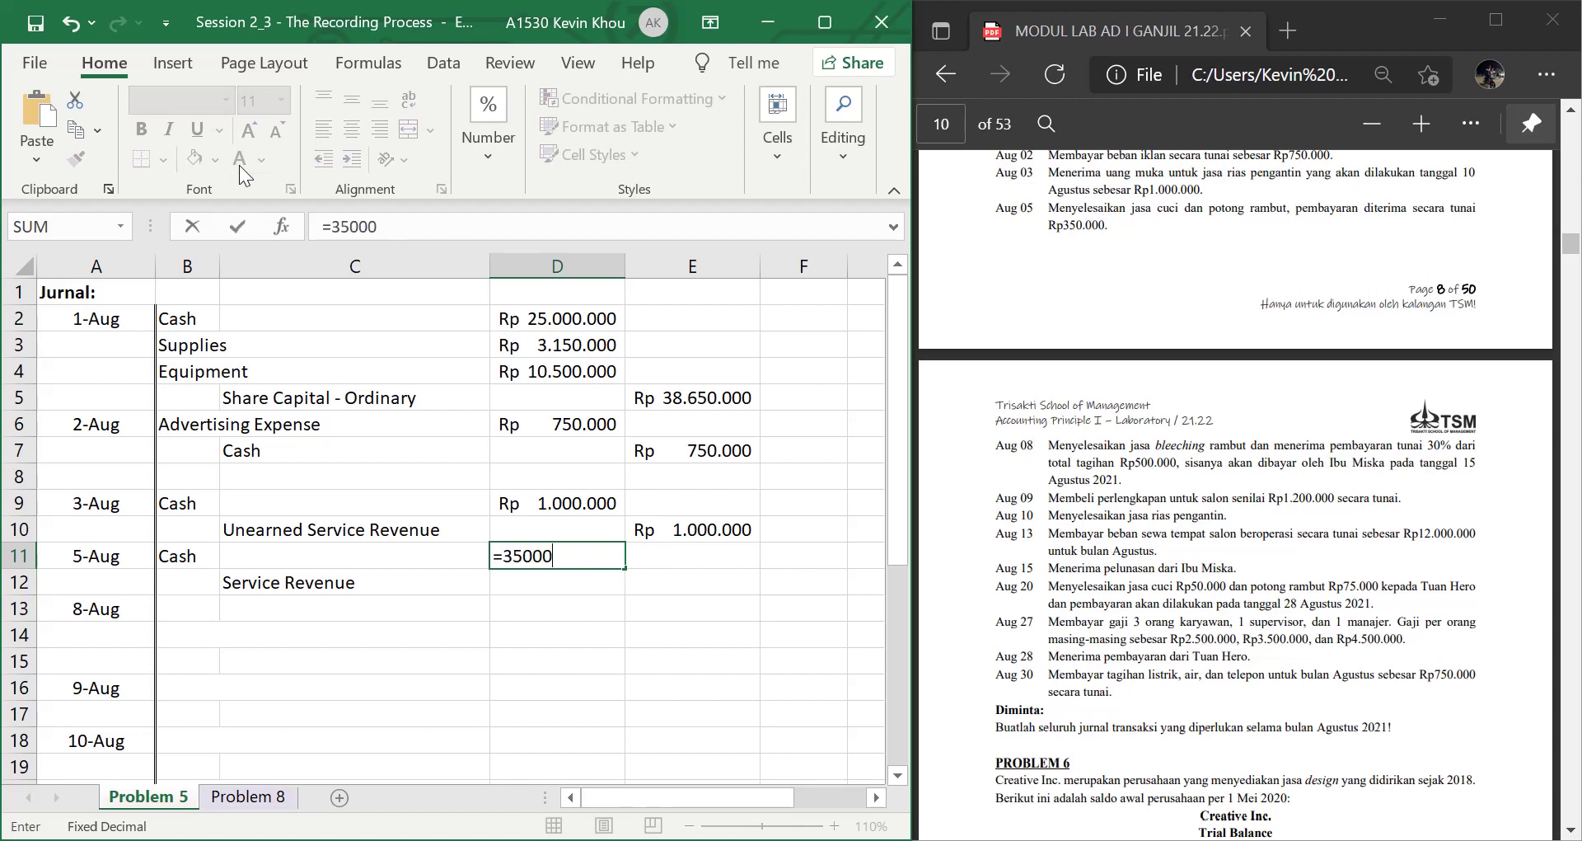
{"action": "key", "text": "Return"}
{"action": "key", "text": "Right"}
{"action": "type", "text": "="}
{"action": "key", "text": "Left"}
{"action": "key", "text": "Up"}
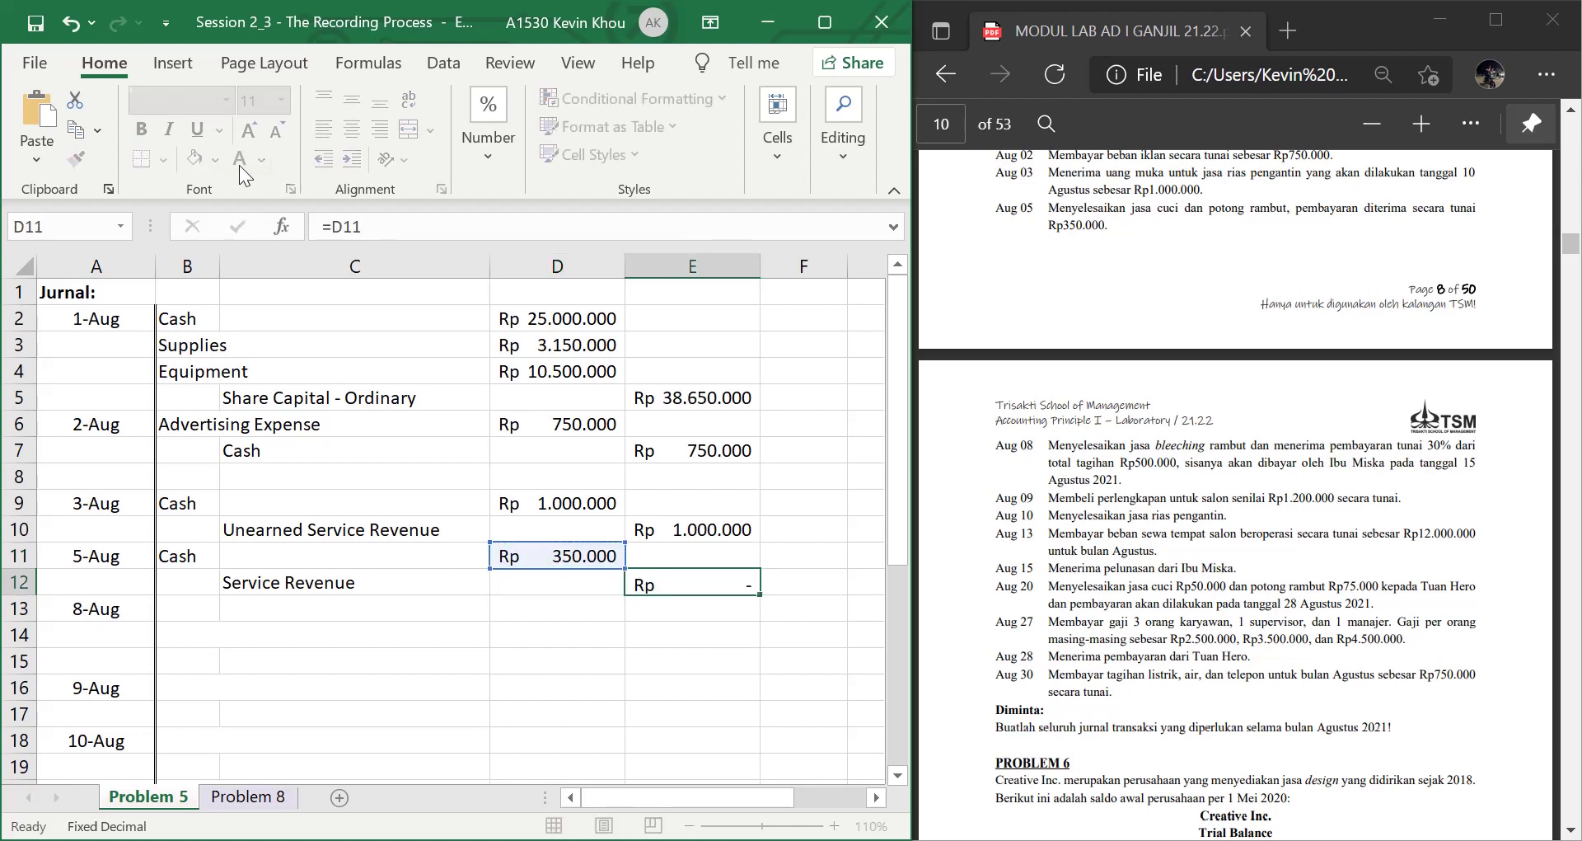
{"action": "key", "text": "Return"}
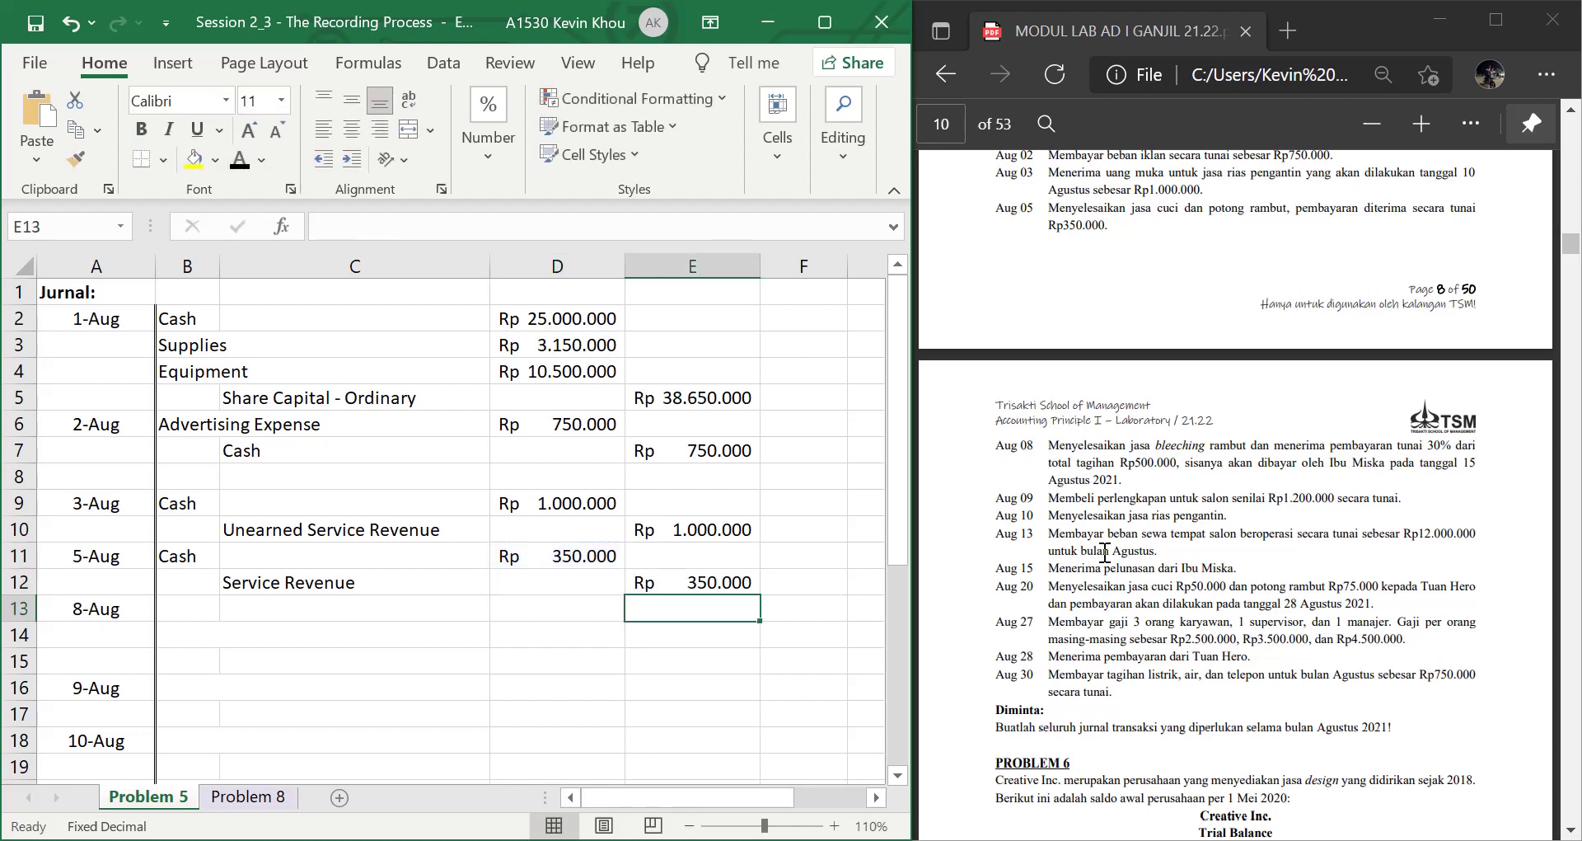
Make the 8-Aug account names black: Cash in B13, Accounts Receivable in B14 and Service Revenue in C15
{"action": "scroll", "coordinate": [1105, 550], "scroll_direction": "down", "scroll_amount": 2}
{"action": "scroll", "coordinate": [1104, 550], "scroll_direction": "down", "scroll_amount": 3}
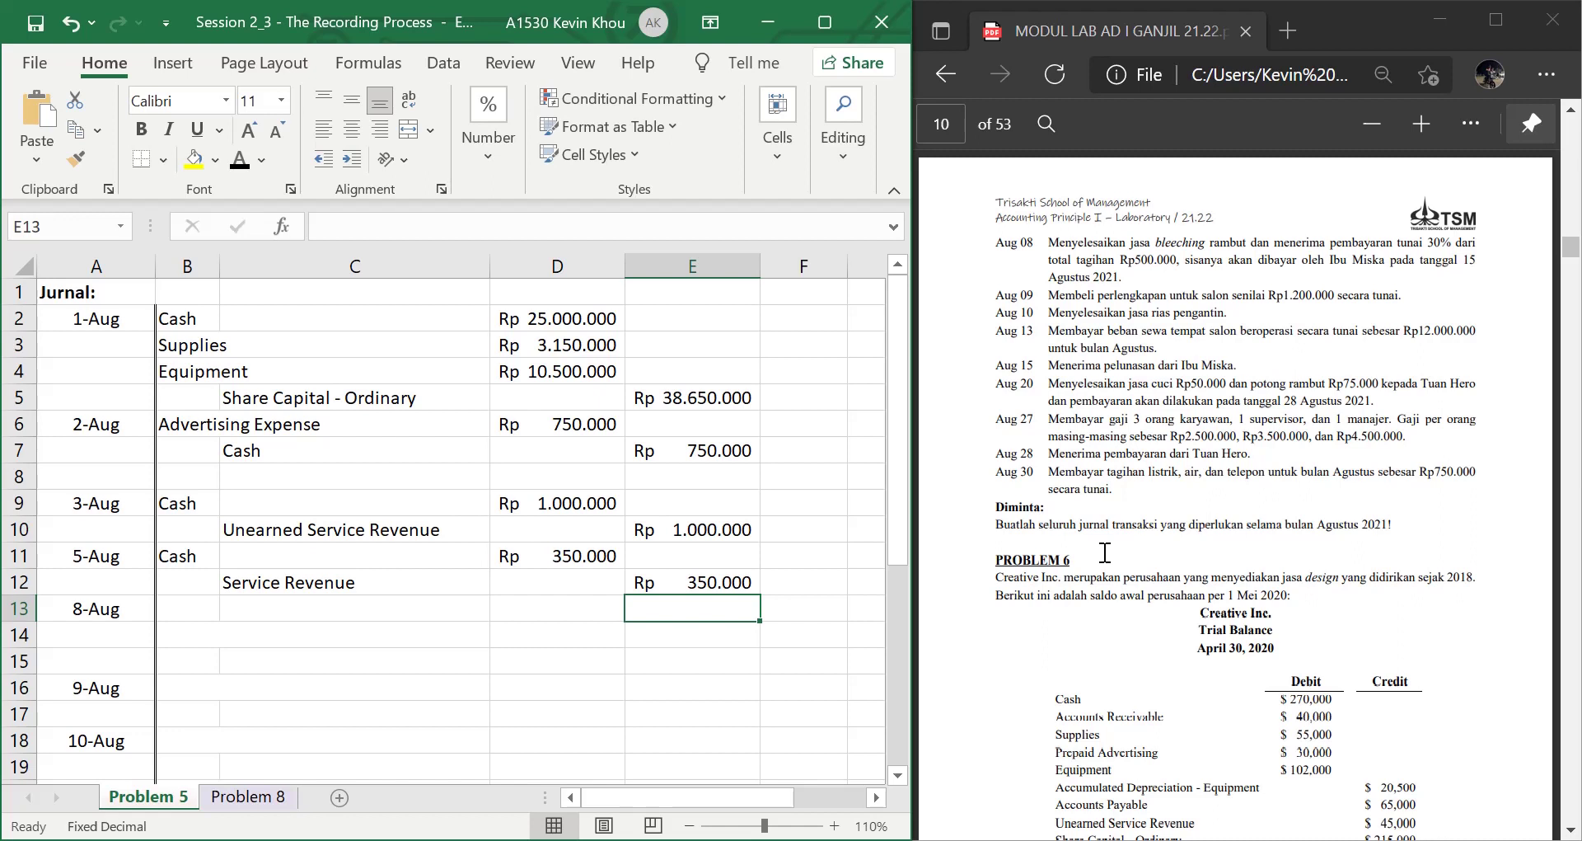
{"action": "key", "text": "Left"}
{"action": "key", "text": "Left"}
{"action": "key", "text": "Left"}
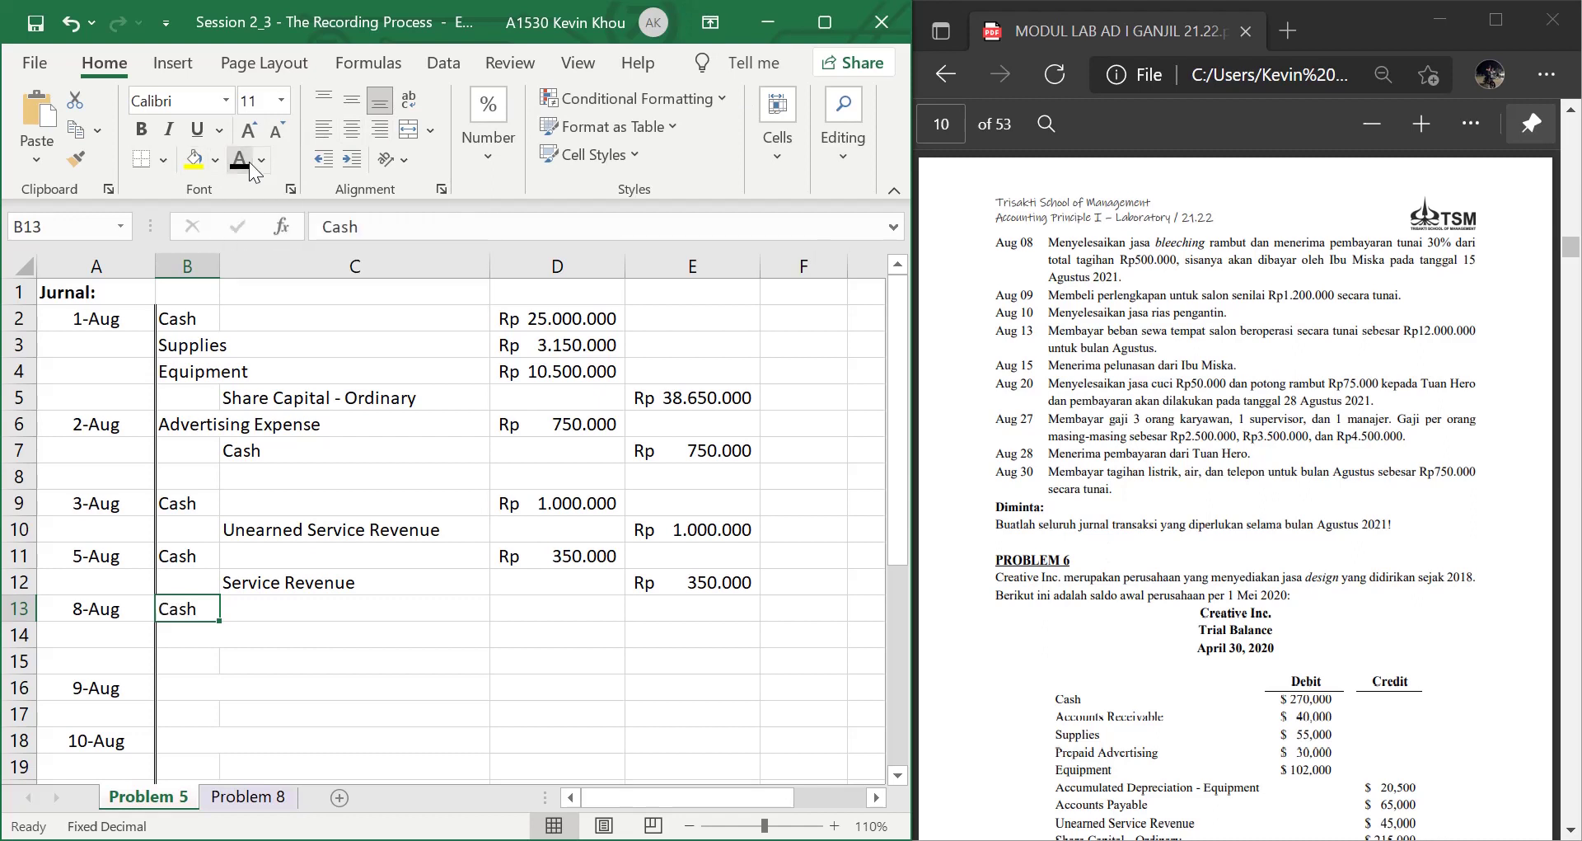
{"action": "key", "text": "Return"}
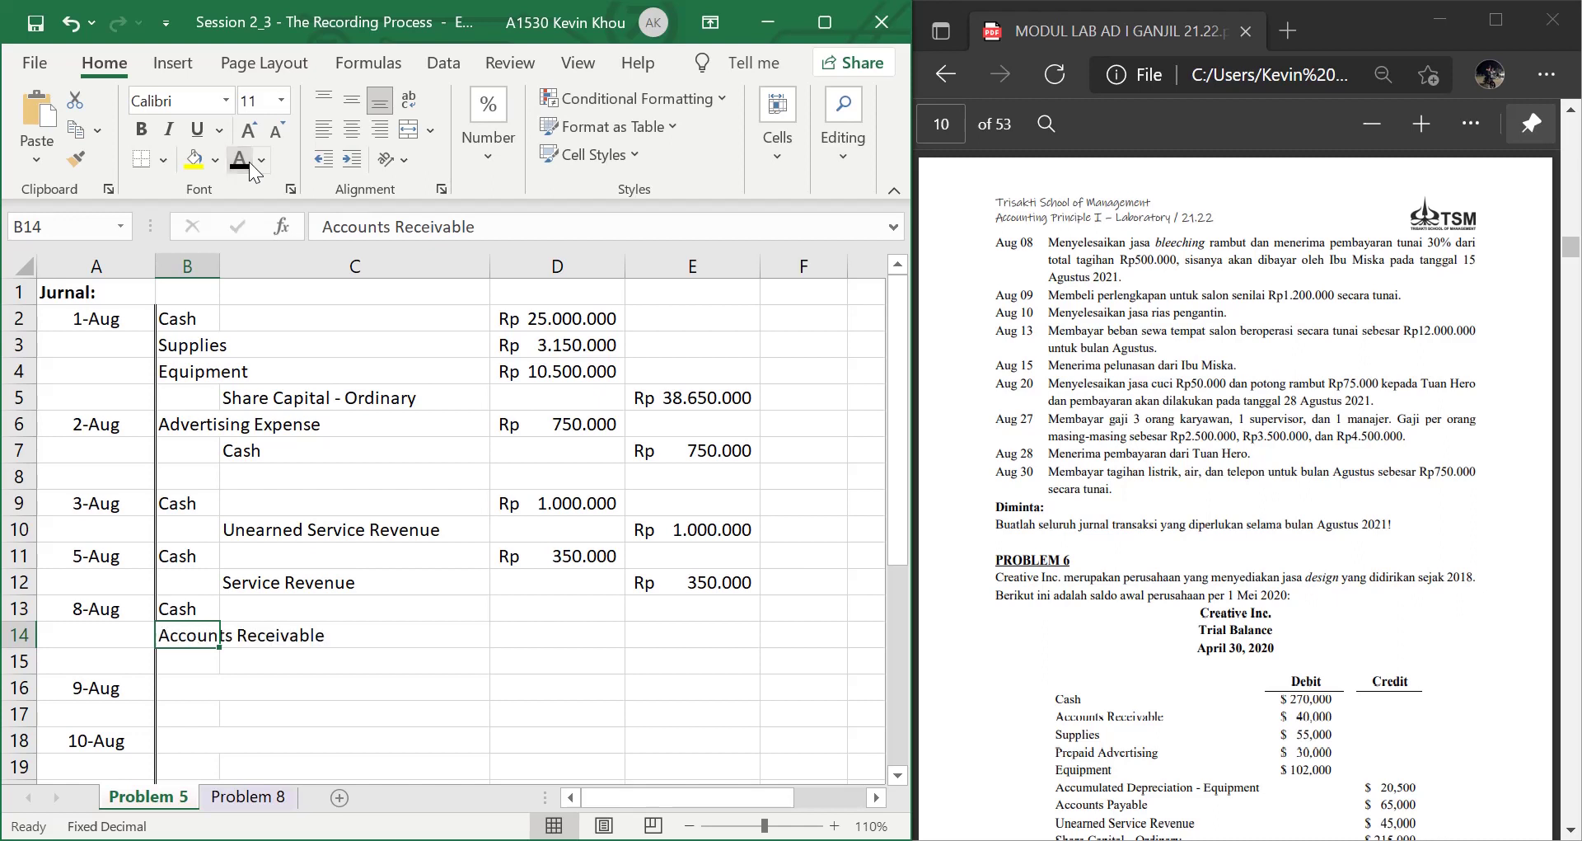
{"action": "key", "text": "Down"}
{"action": "key", "text": "Right"}
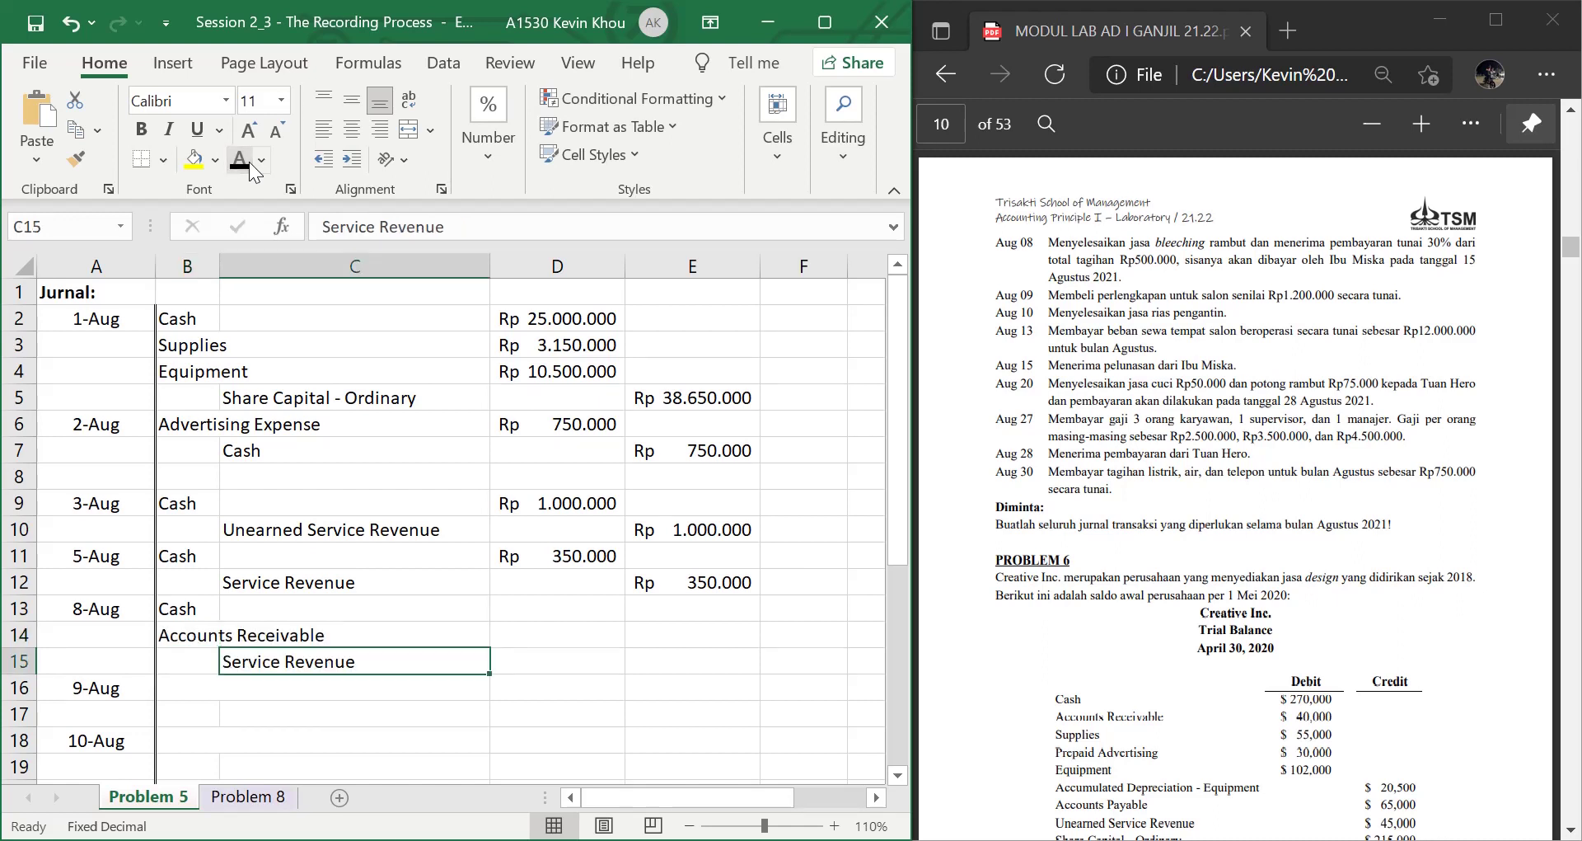
{"action": "key", "text": "Right"}
{"action": "key", "text": "Up"}
{"action": "key", "text": "Up"}
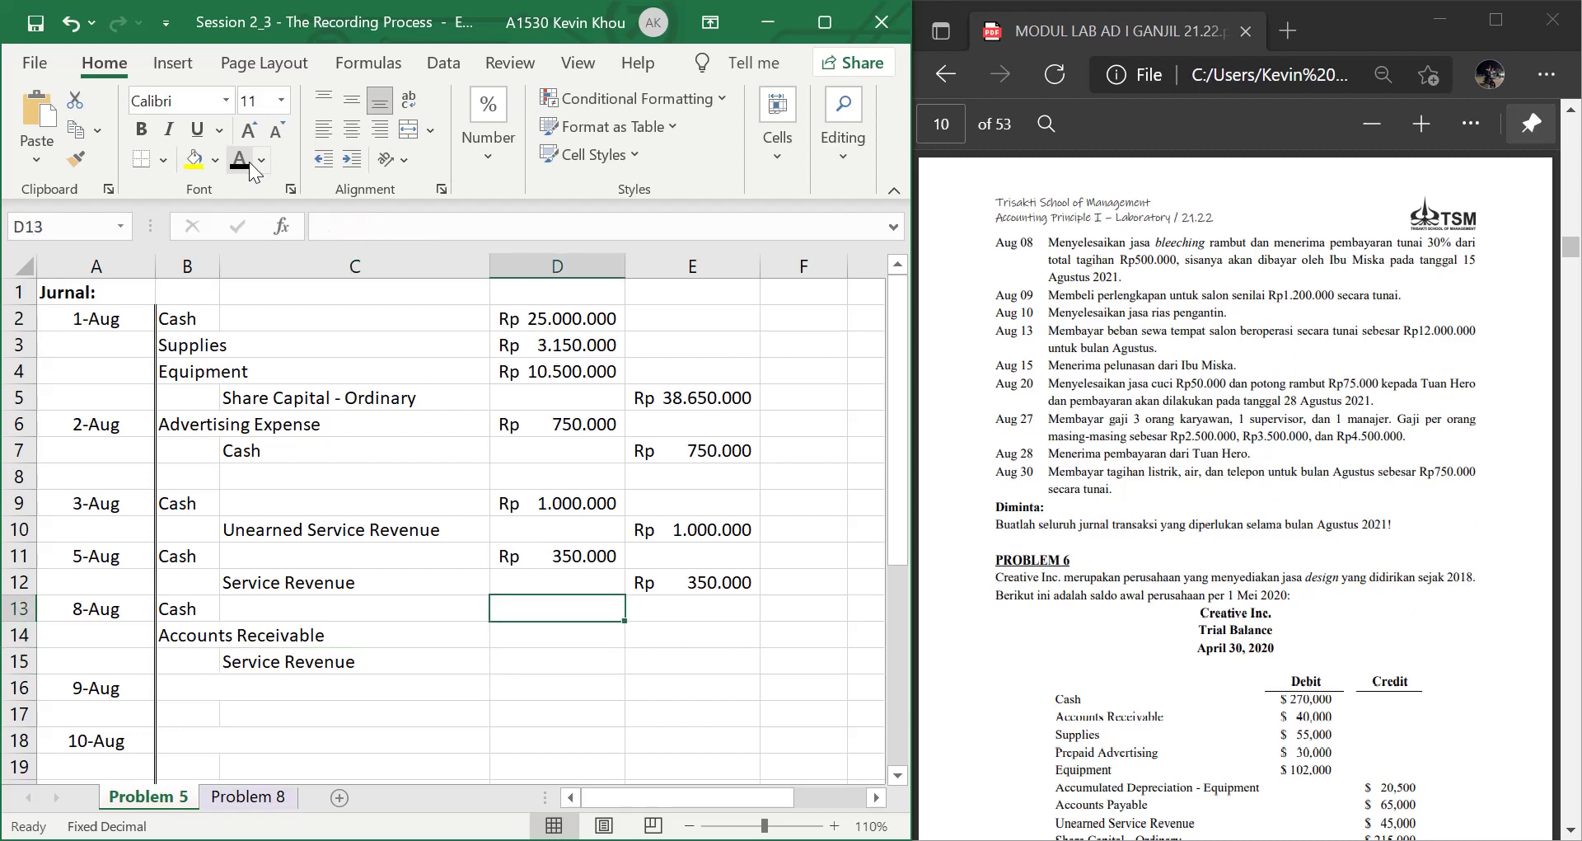
{"action": "type", "text": "="}
{"action": "key", "text": "Escape"}
Enter the 8-Aug Service Revenue credit 500000 in E15
{"action": "key", "text": "Down"}
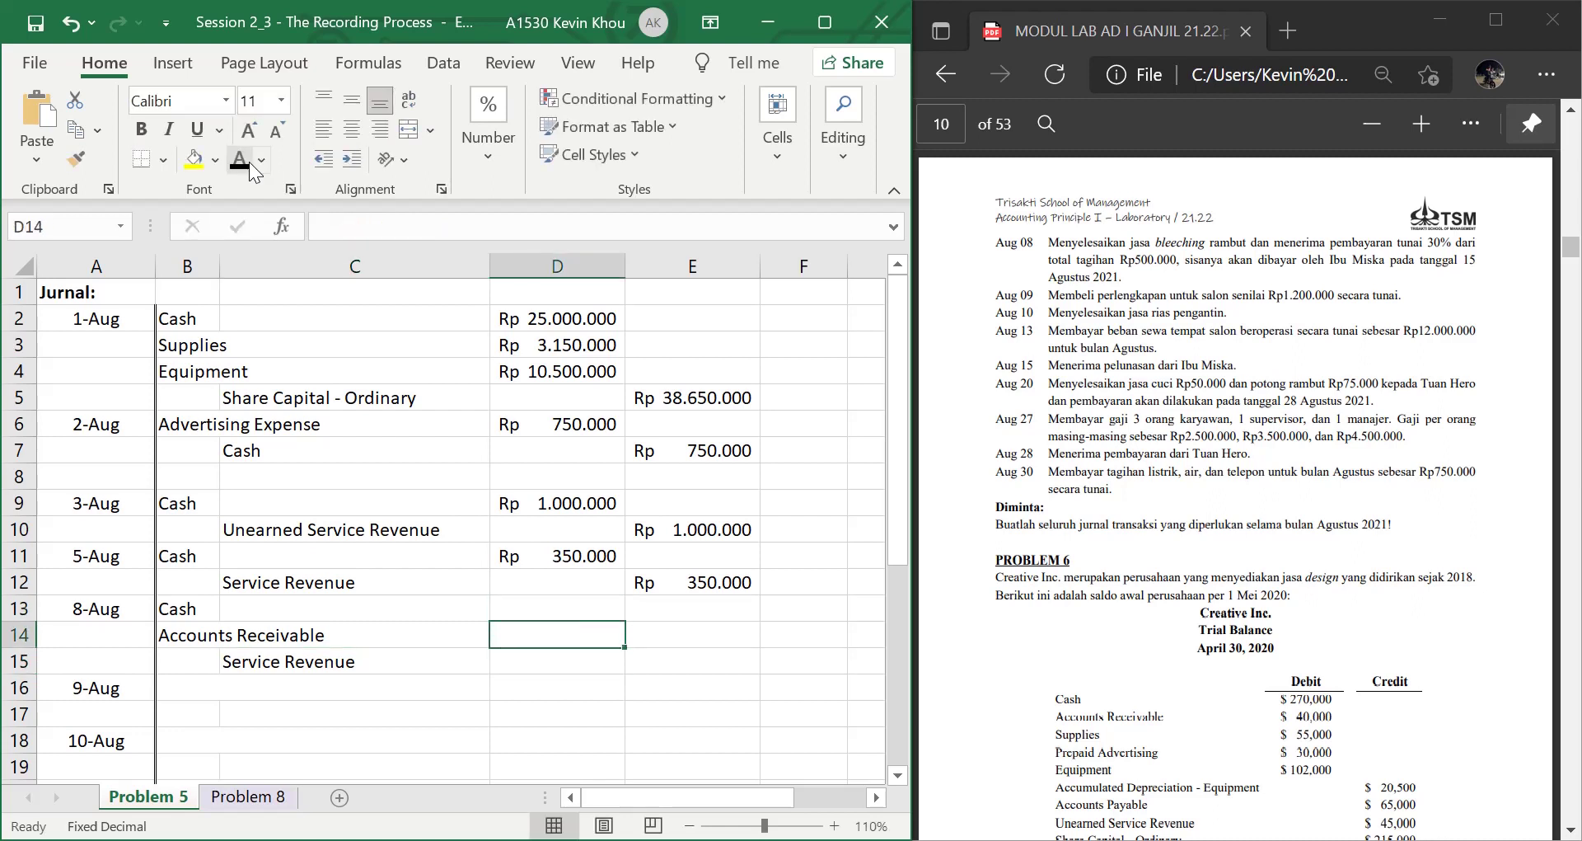
{"action": "key", "text": "Down"}
{"action": "key", "text": "Right"}
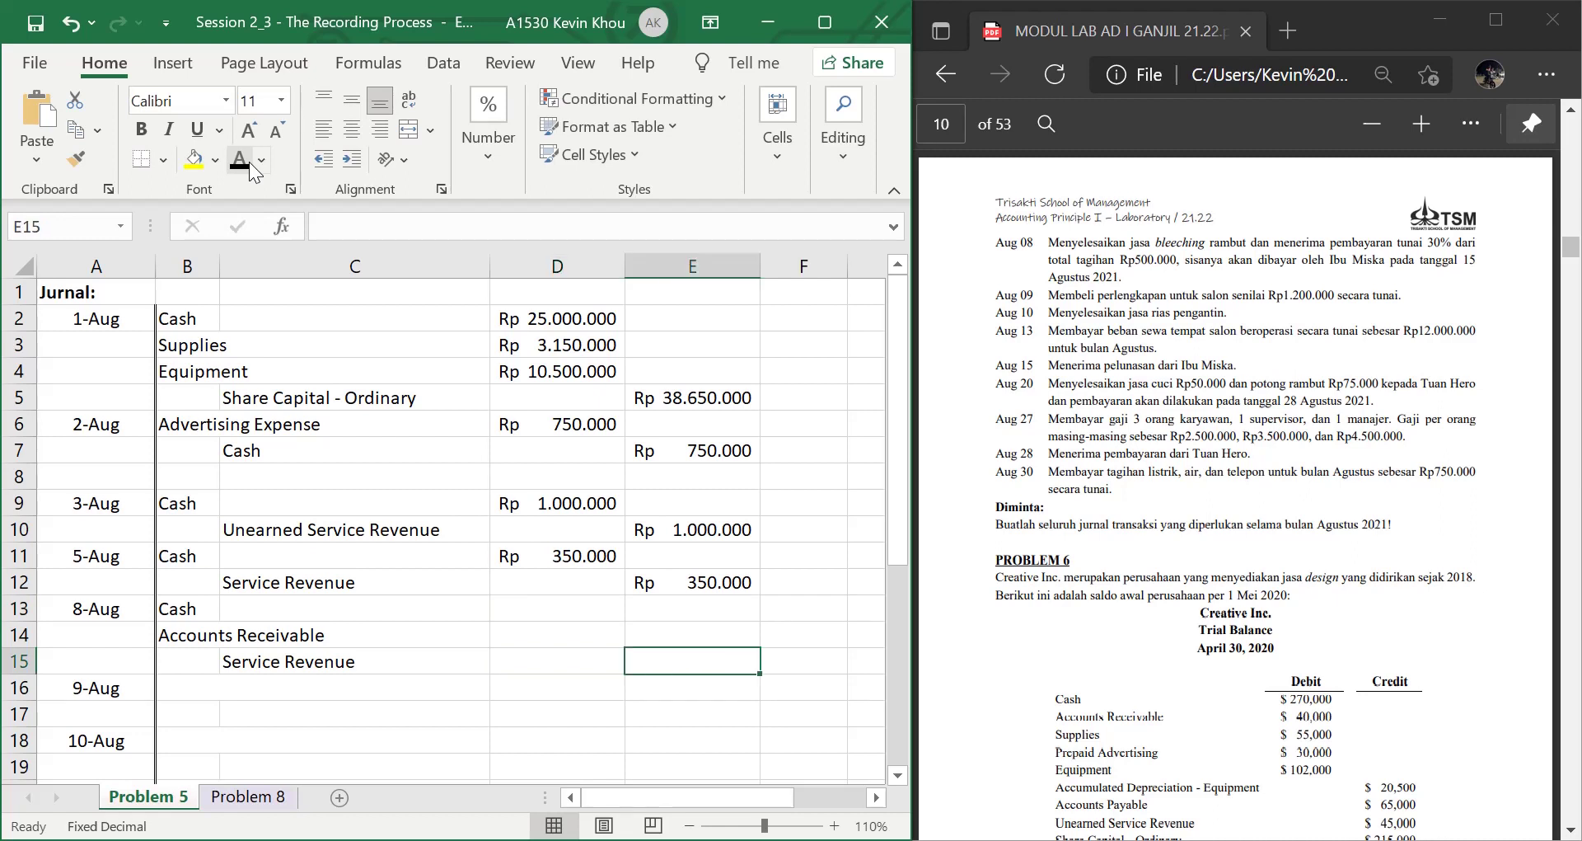
{"action": "type", "text": "500000"}
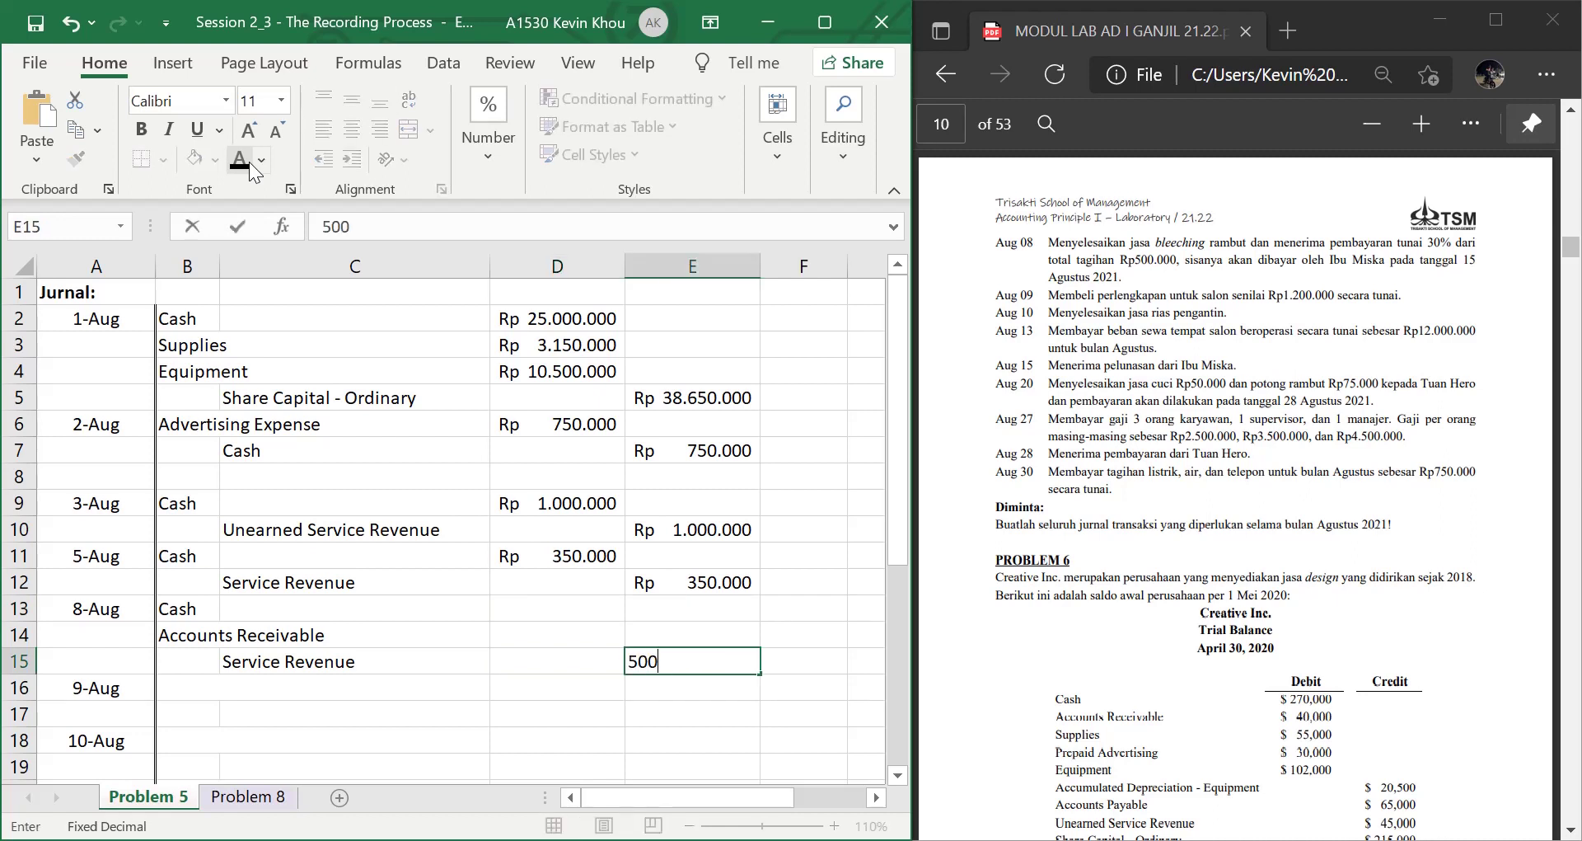
{"action": "key", "text": "Return"}
Enter the 8-Aug Cash debit in D13 with the formula =E15*30%
{"action": "key", "text": "Left"}
{"action": "key", "text": "Up"}
{"action": "key", "text": "Up"}
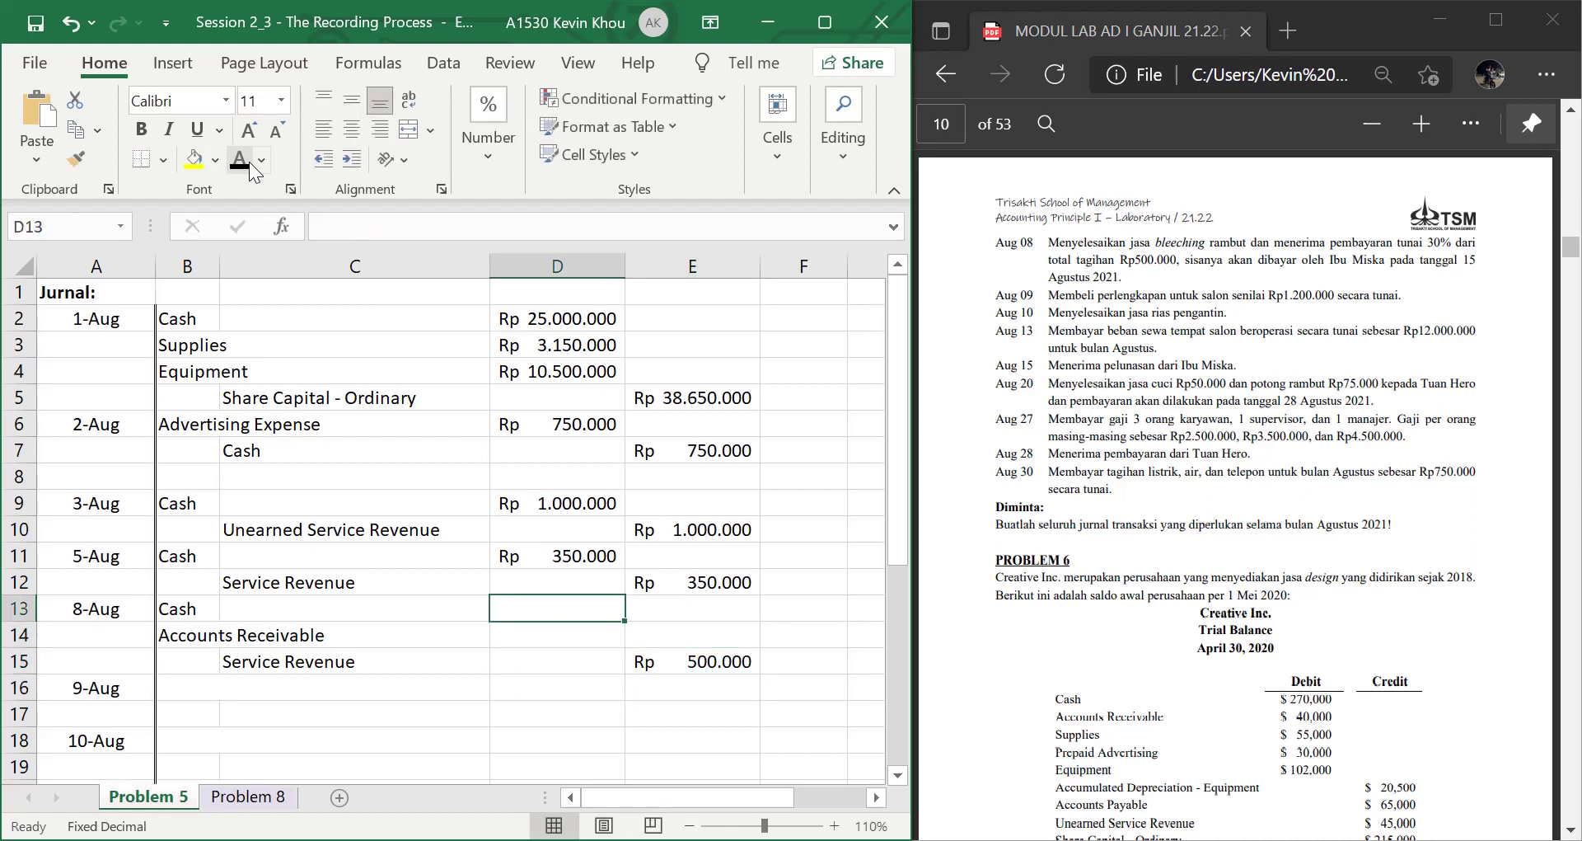
{"action": "type", "text": "="}
{"action": "key", "text": "Down"}
{"action": "key", "text": "Down"}
{"action": "key", "text": "Right"}
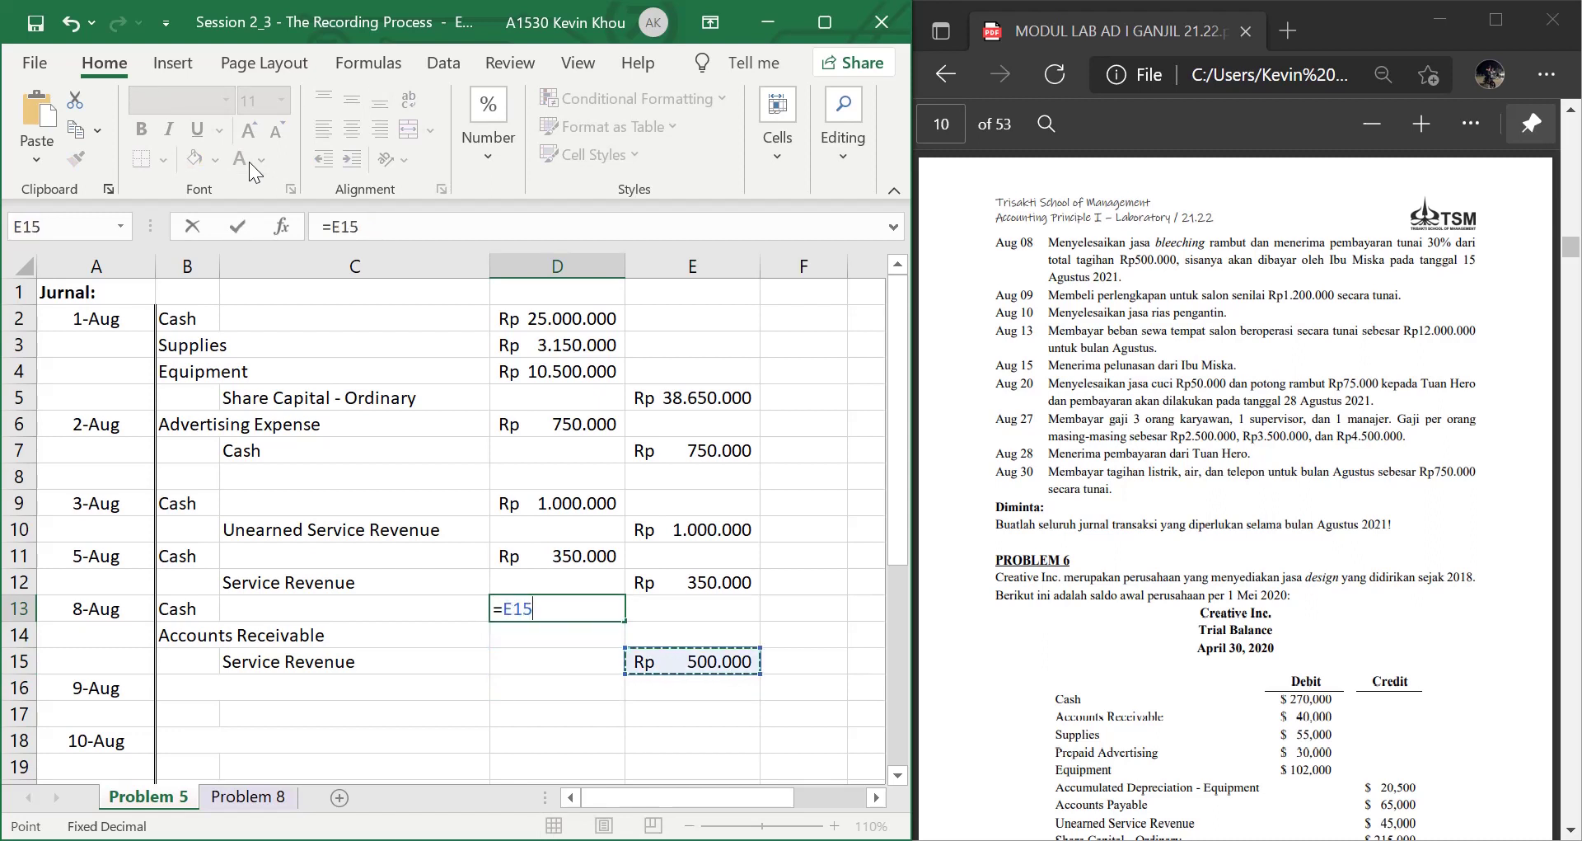
{"action": "type", "text": "*30%"}
{"action": "key", "text": "Return"}
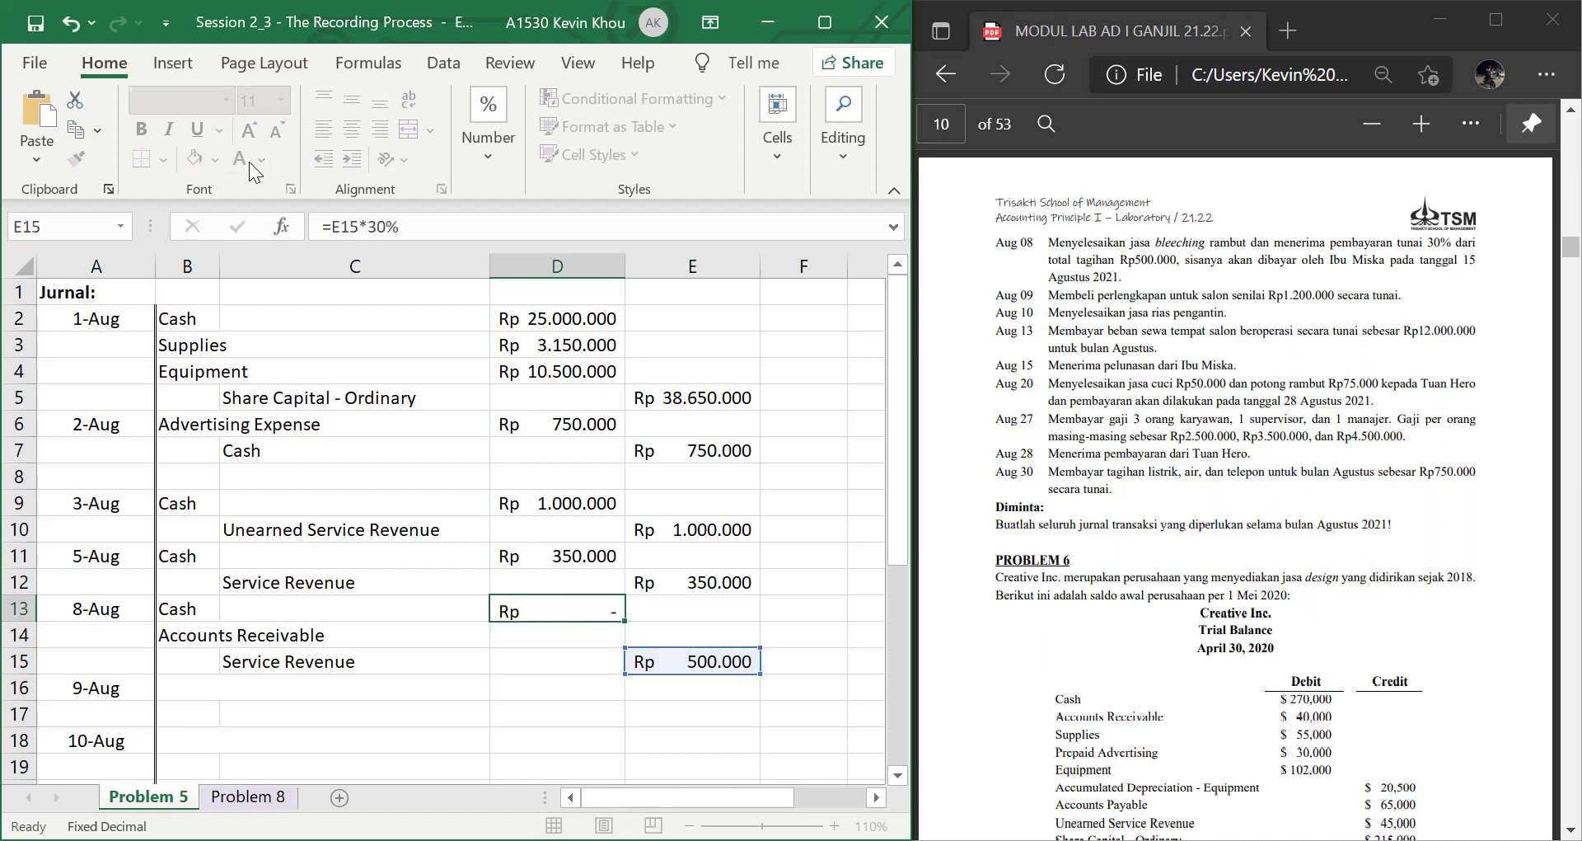
Enter the 8-Aug Accounts Receivable debit in D14 as the Service Revenue credit in E15 minus the Cash debit in D13
{"action": "type", "text": "="}
{"action": "key", "text": "Down"}
{"action": "key", "text": "Right"}
{"action": "type", "text": "-"}
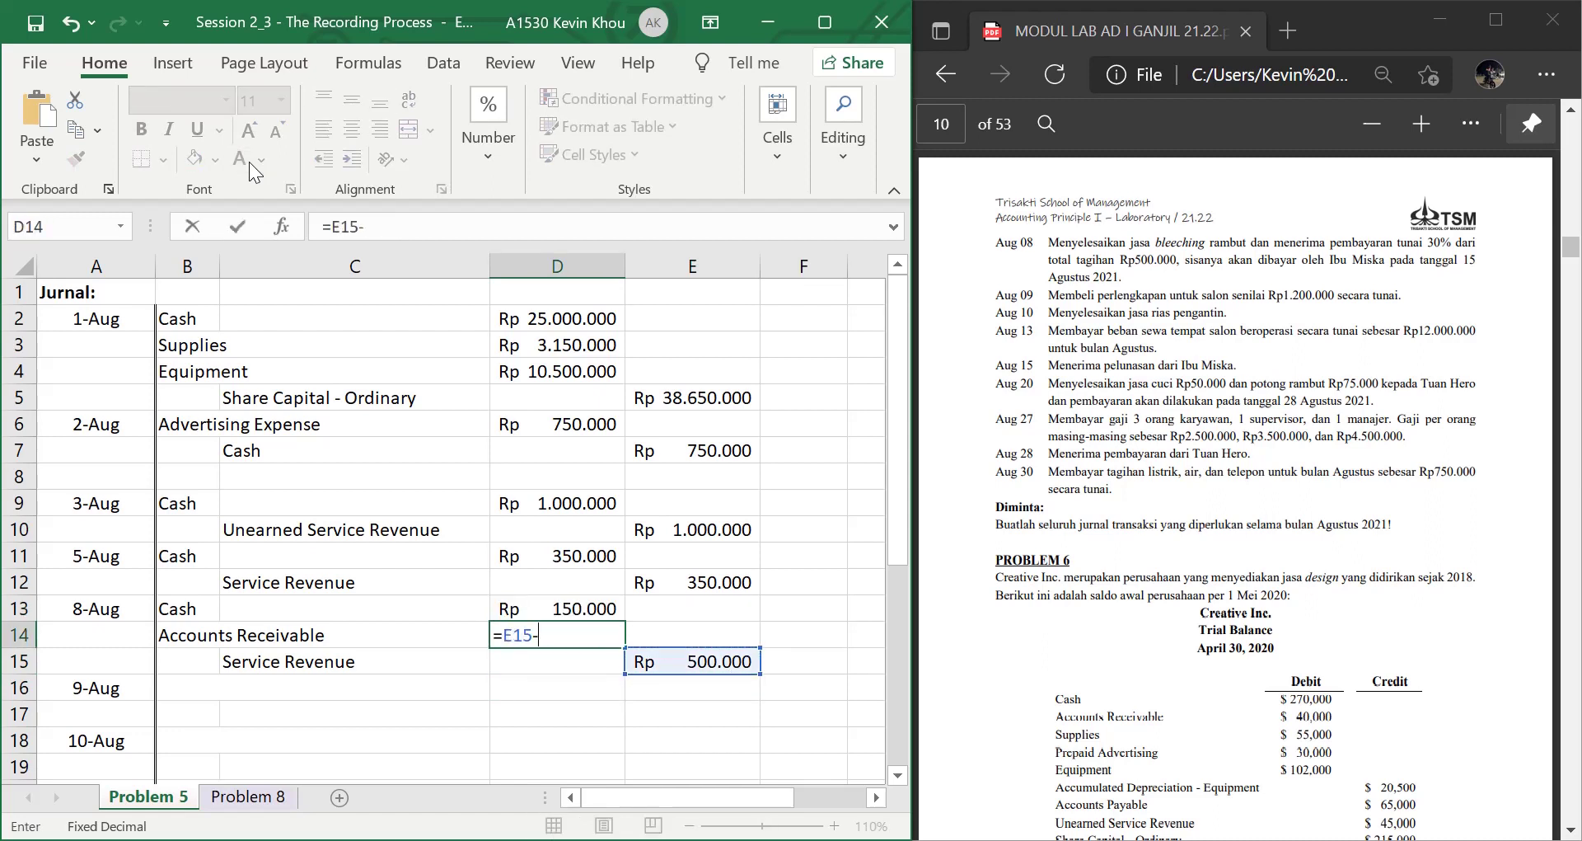
{"action": "key", "text": "Up"}
{"action": "key", "text": "Return"}
Make the 9-Aug account names black: Supplies in B16 and Cash in C17
{"action": "key", "text": "Left"}
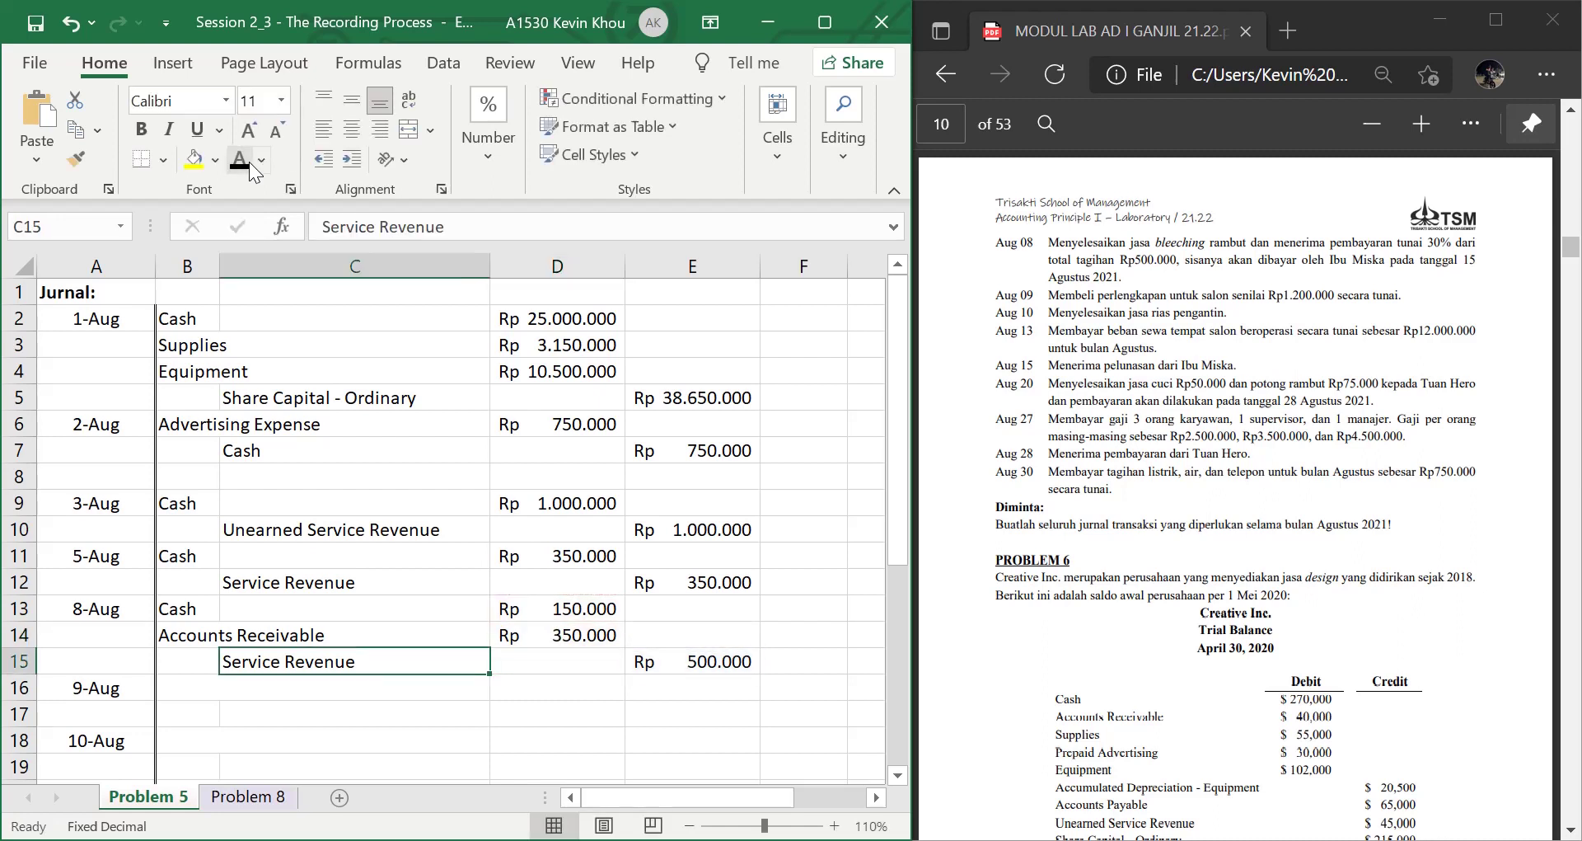
{"action": "key", "text": "Left"}
{"action": "key", "text": "Down"}
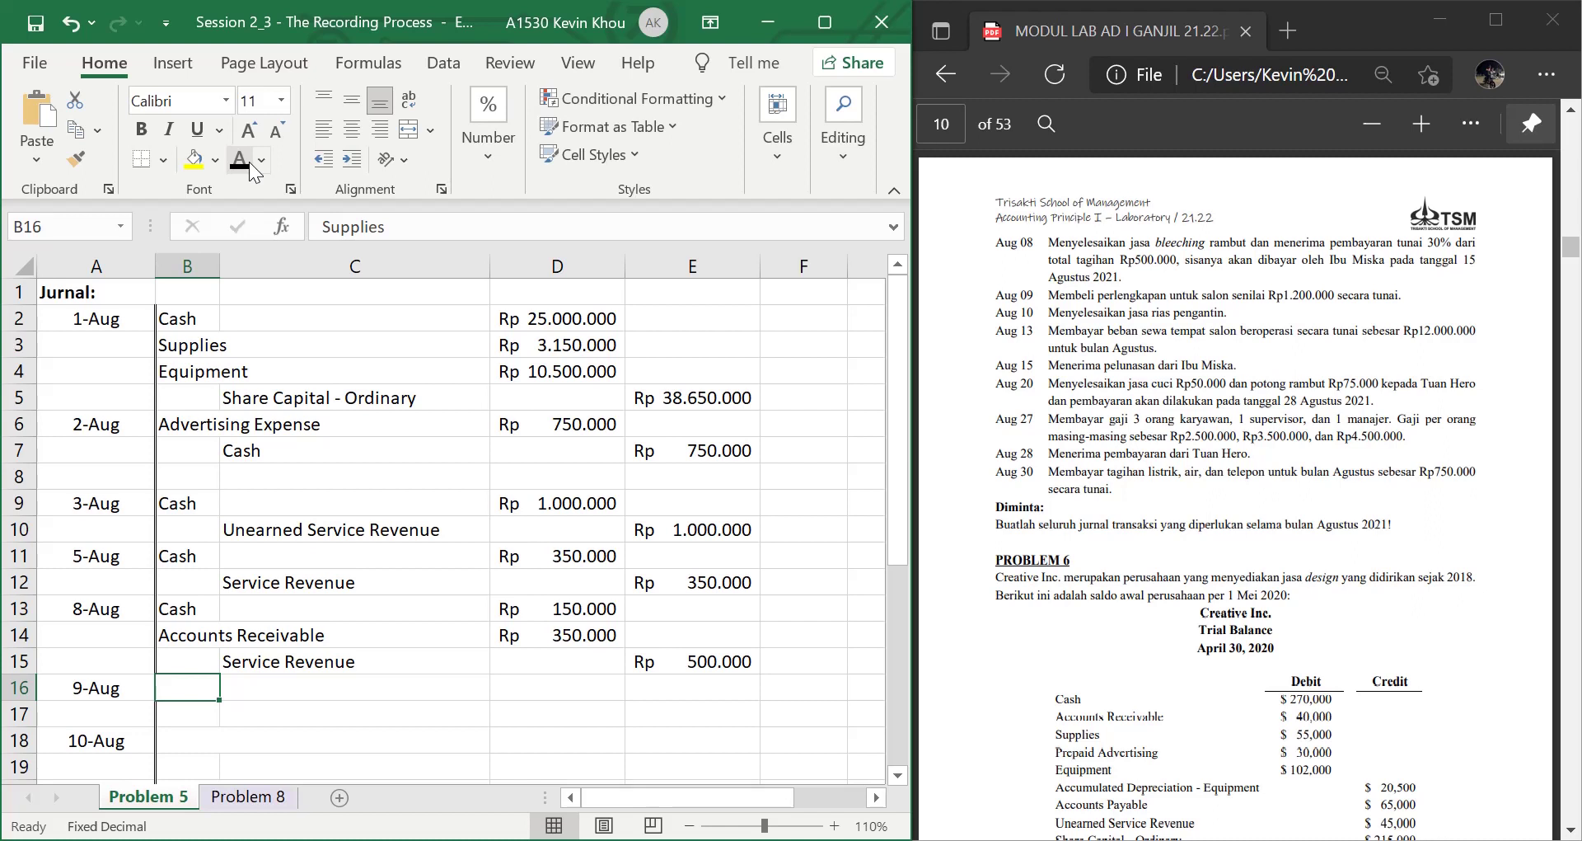
{"action": "key", "text": "Left"}
{"action": "key", "text": "Right"}
{"action": "type", "text": "Supplies"}
{"action": "key", "text": "Return"}
{"action": "key", "text": "Right"}
{"action": "type", "text": "Cash"}
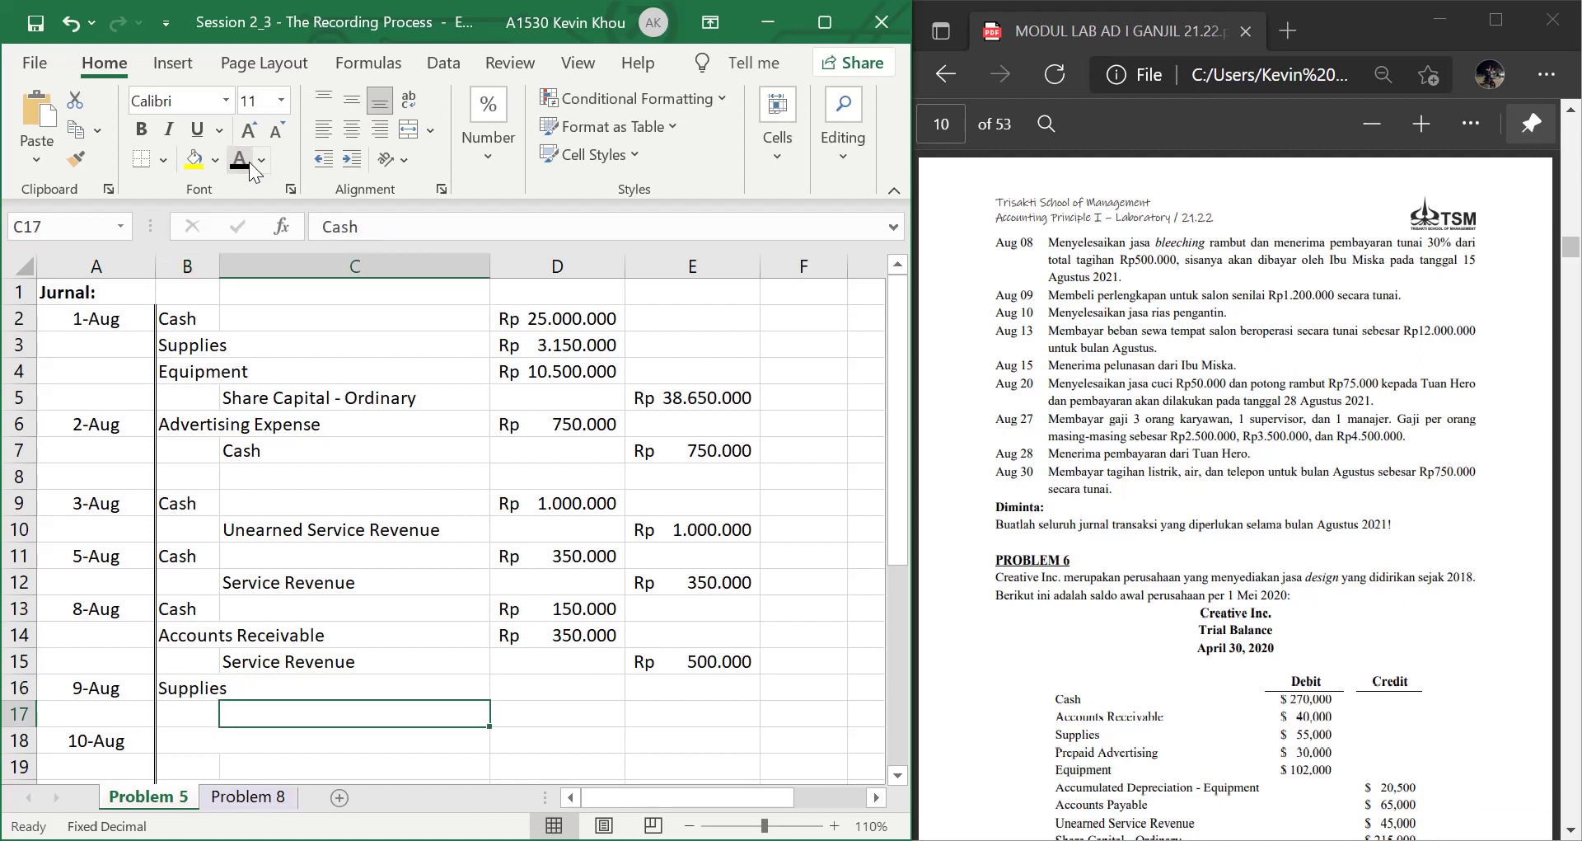
Enter the 9-Aug Supplies debit 1200000 in D16 and the Cash credit in E17 as a formula referencing D16
{"action": "key", "text": "Up"}
{"action": "key", "text": "Right"}
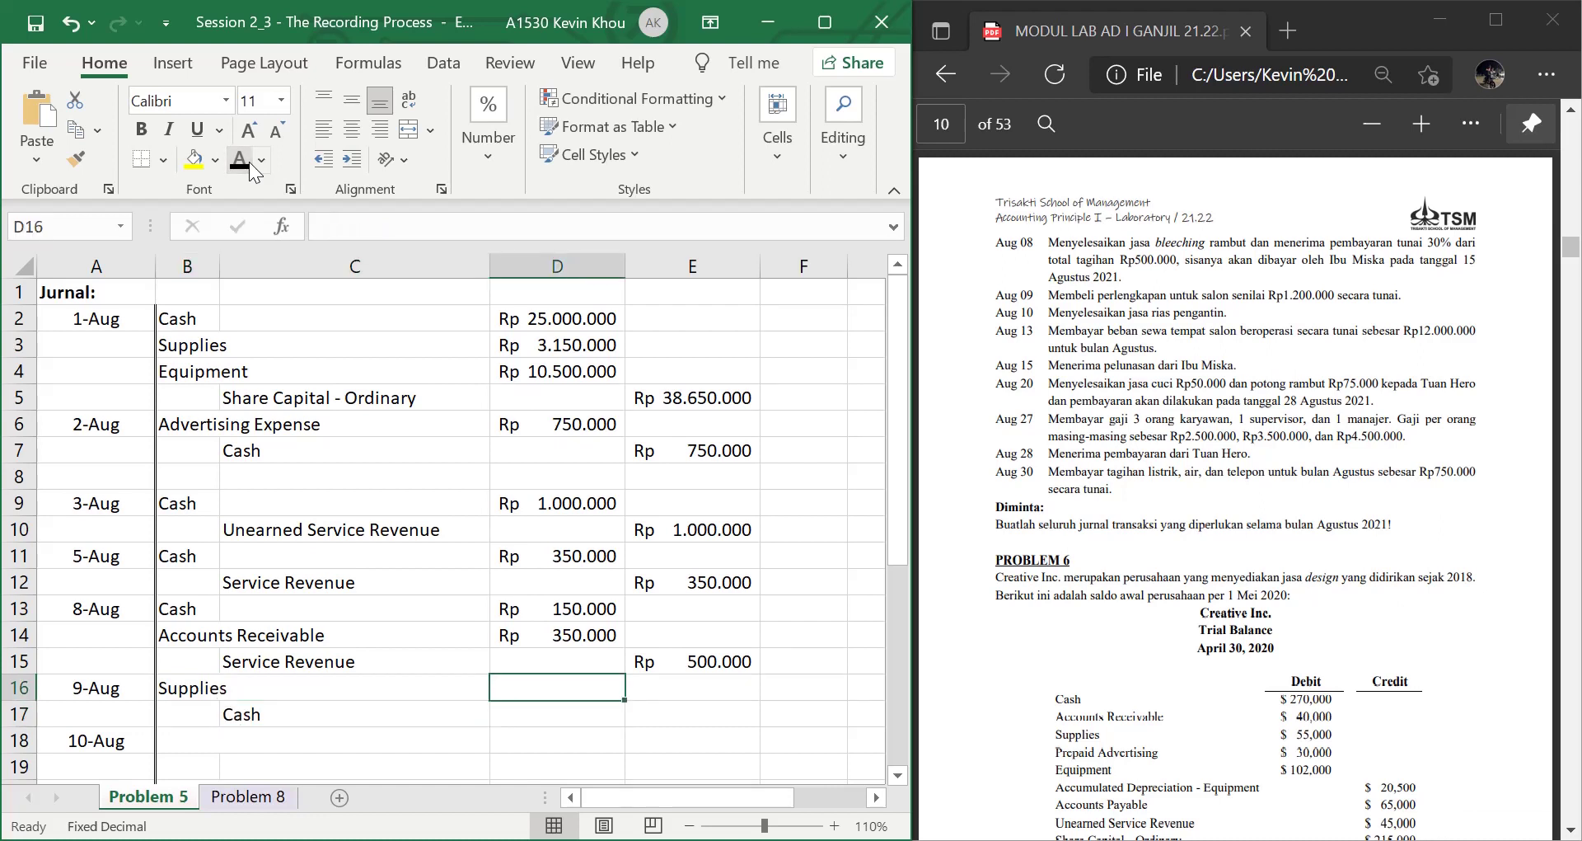
{"action": "type", "text": "1.200.0"}
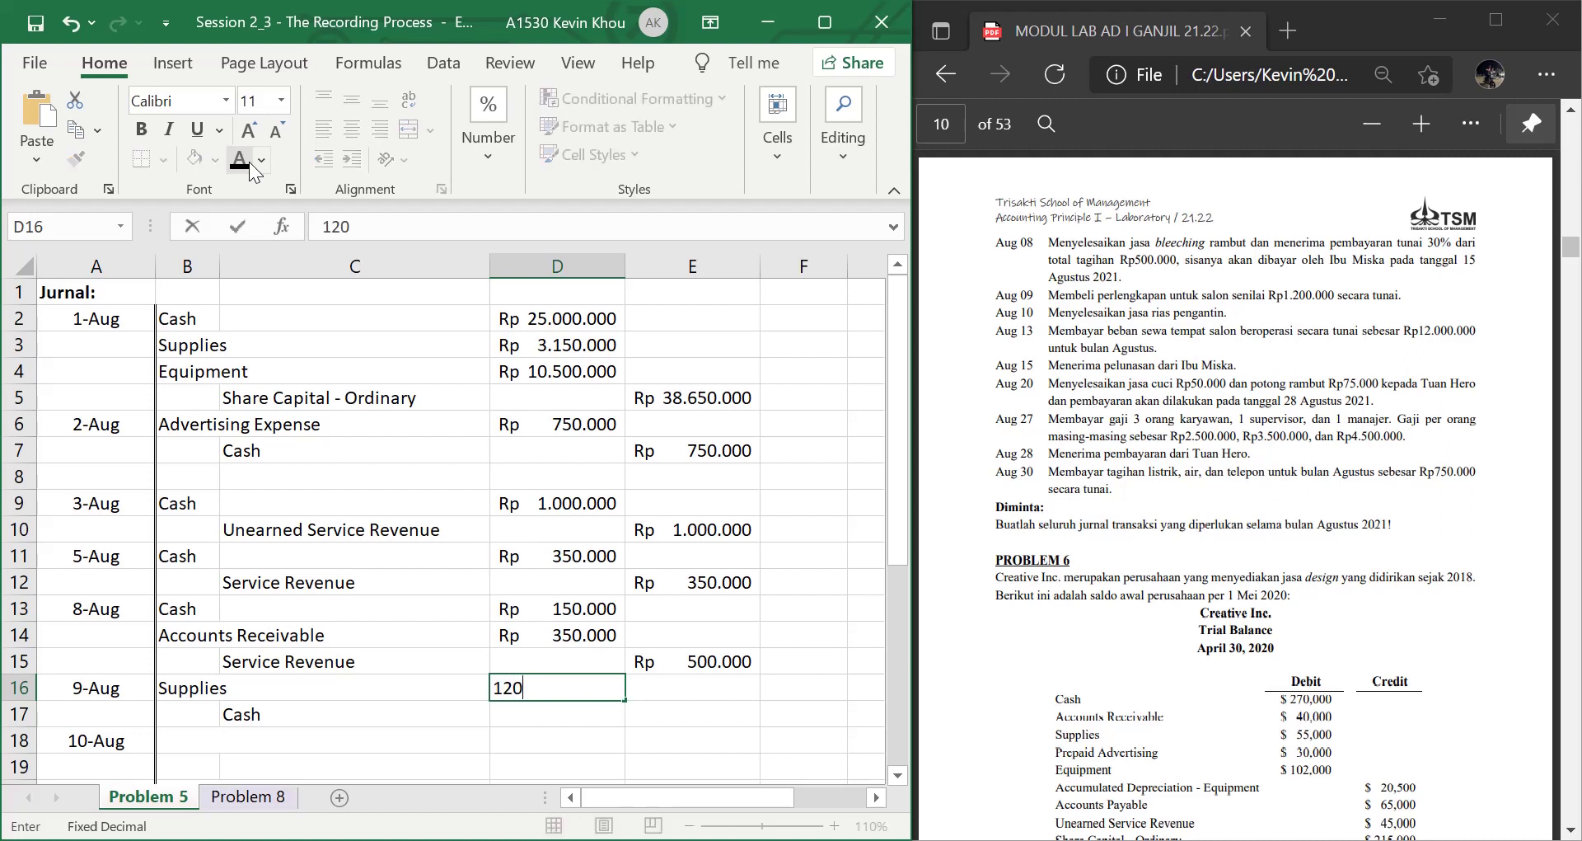
{"action": "type", "text": "0000"}
{"action": "key", "text": "Return"}
{"action": "key", "text": "Right"}
{"action": "type", "text": "="}
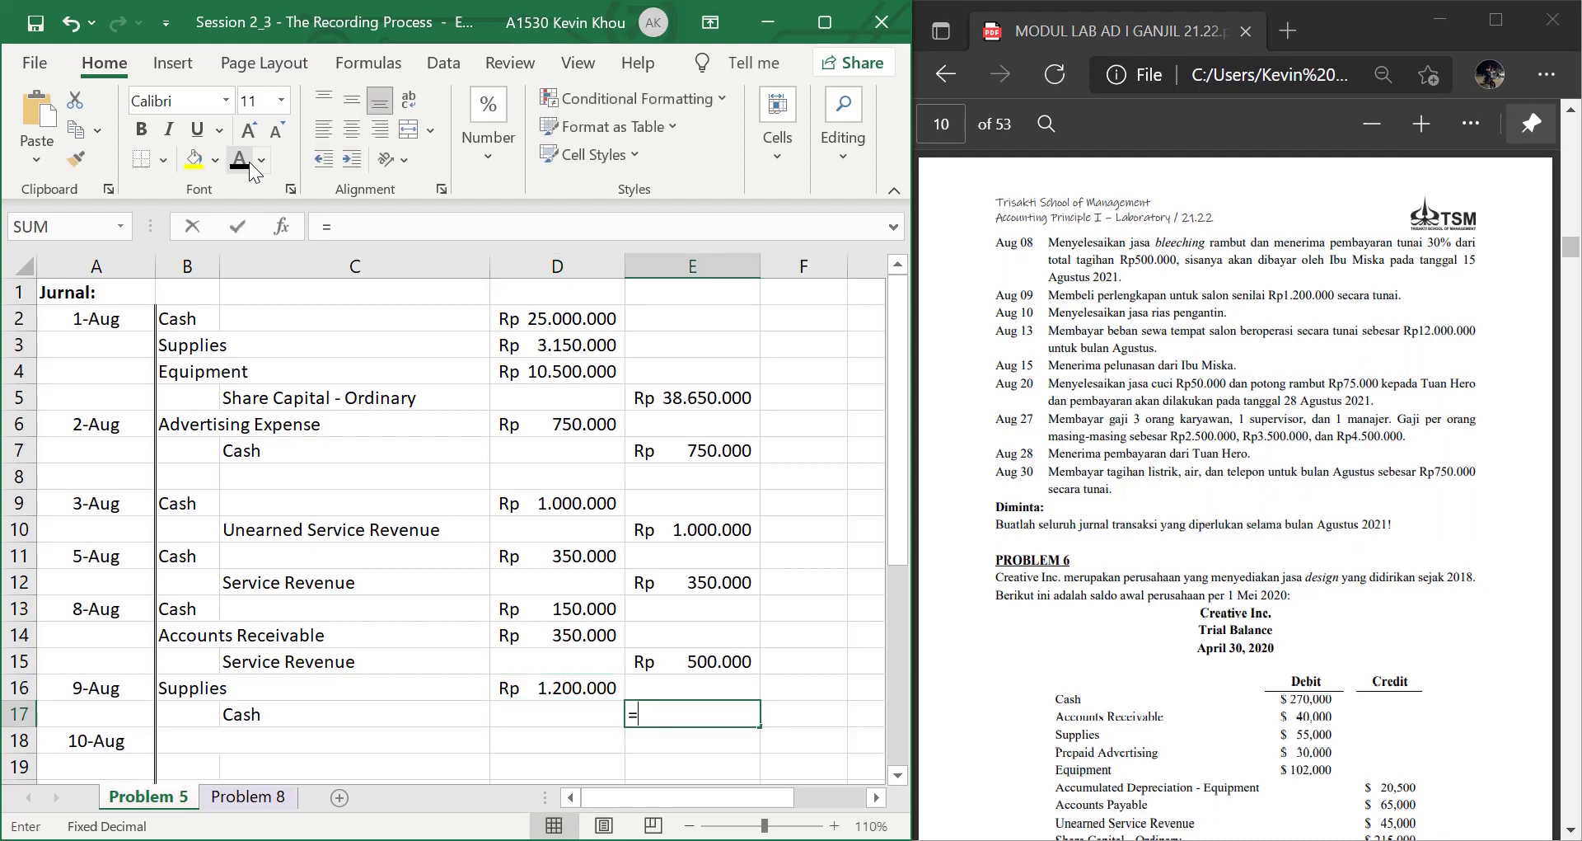
{"action": "key", "text": "Left"}
{"action": "key", "text": "Up"}
{"action": "key", "text": "Return"}
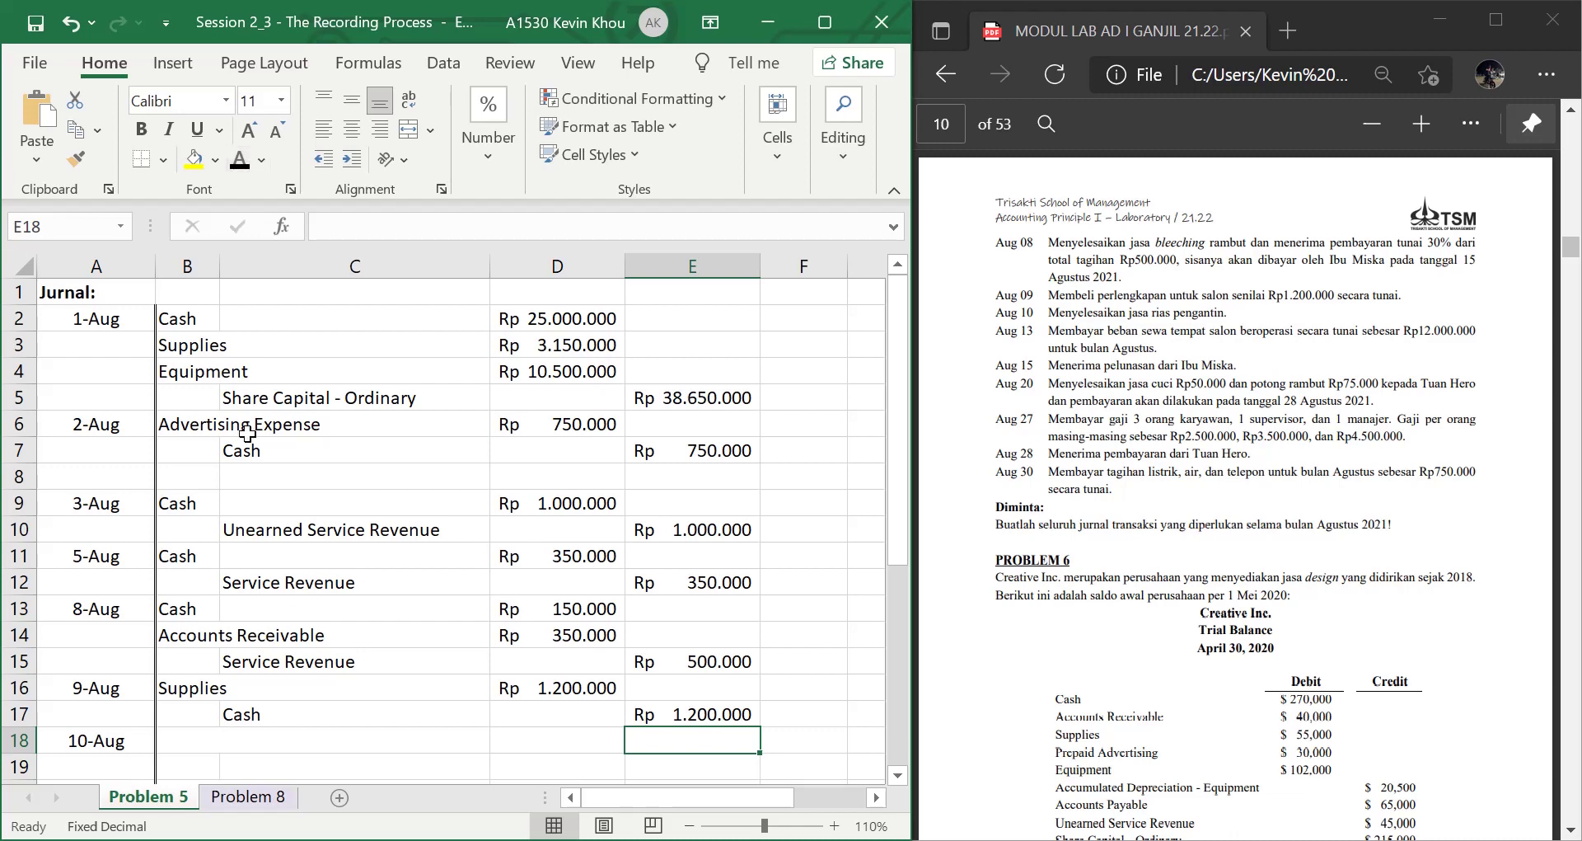
Make the 10-Aug account names black: Unearned Service Revenue in B18 and Service Revenue in C19
{"action": "scroll", "coordinate": [247, 434], "scroll_direction": "down", "scroll_amount": 2}
{"action": "scroll", "coordinate": [247, 434], "scroll_direction": "down", "scroll_amount": 1}
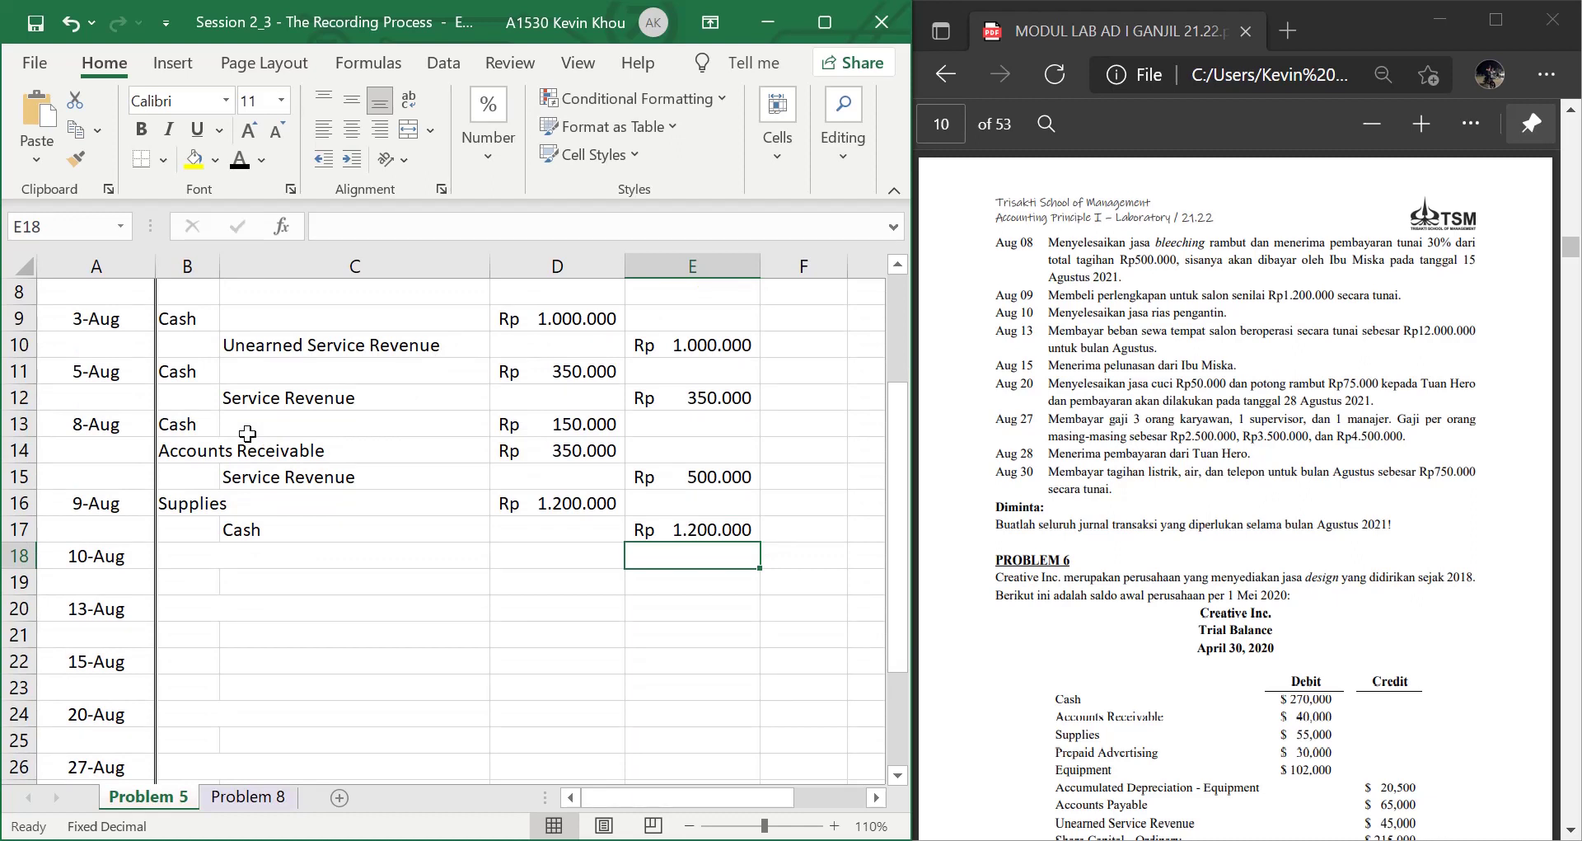
{"action": "key", "text": "Left"}
{"action": "key", "text": "Left"}
{"action": "key", "text": "Left"}
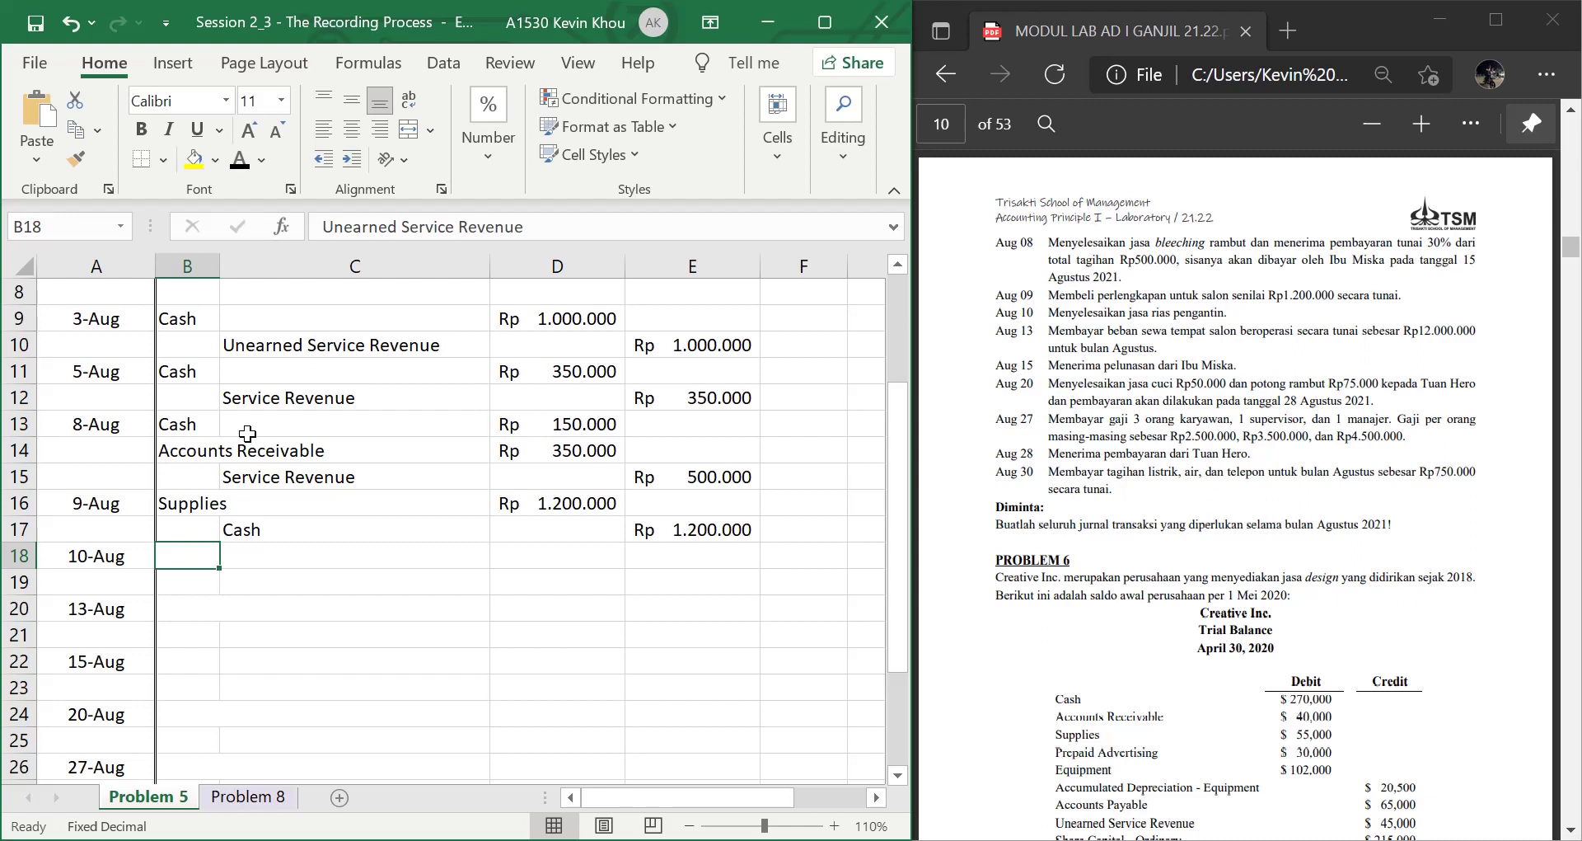
{"action": "left_click", "coordinate": [88, 559]}
{"action": "scroll", "coordinate": [1018, 493], "scroll_direction": "up", "scroll_amount": 3}
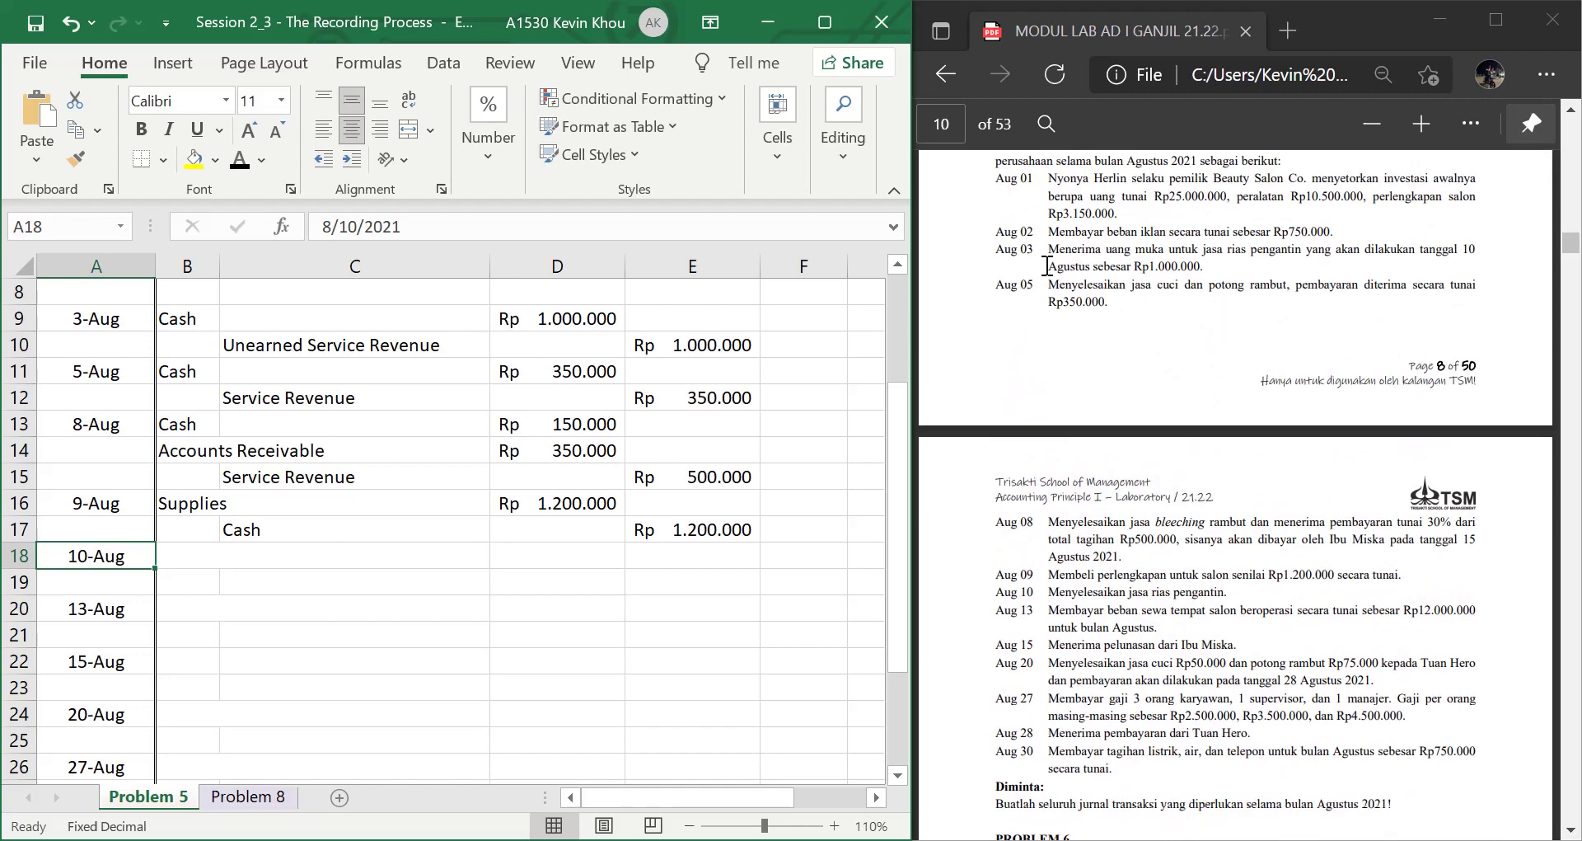
{"action": "left_click", "coordinate": [170, 546]}
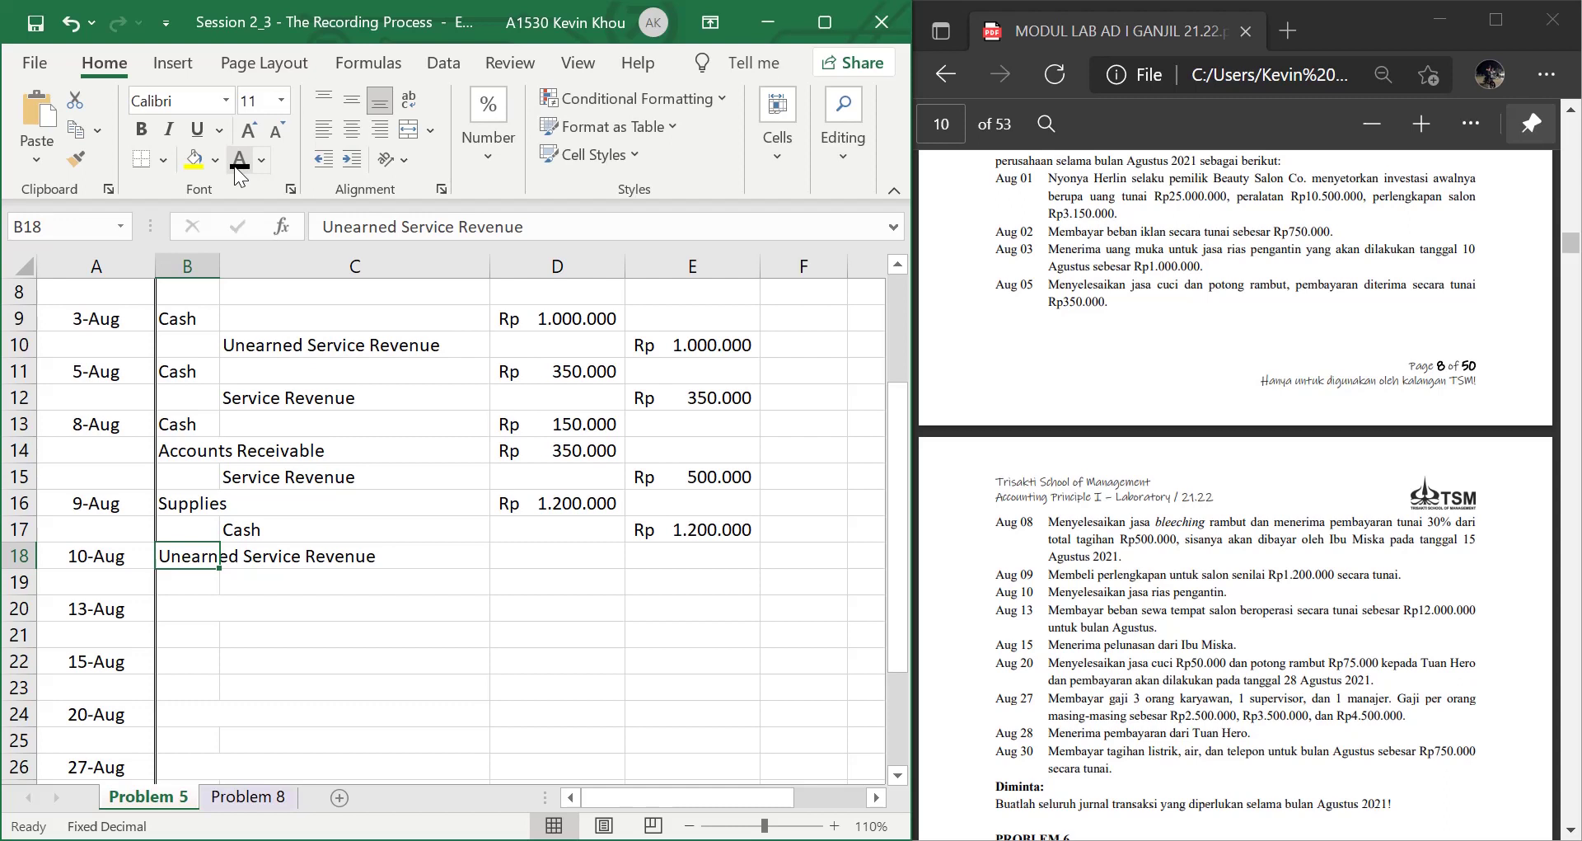
{"action": "key", "text": "Down"}
{"action": "key", "text": "Right"}
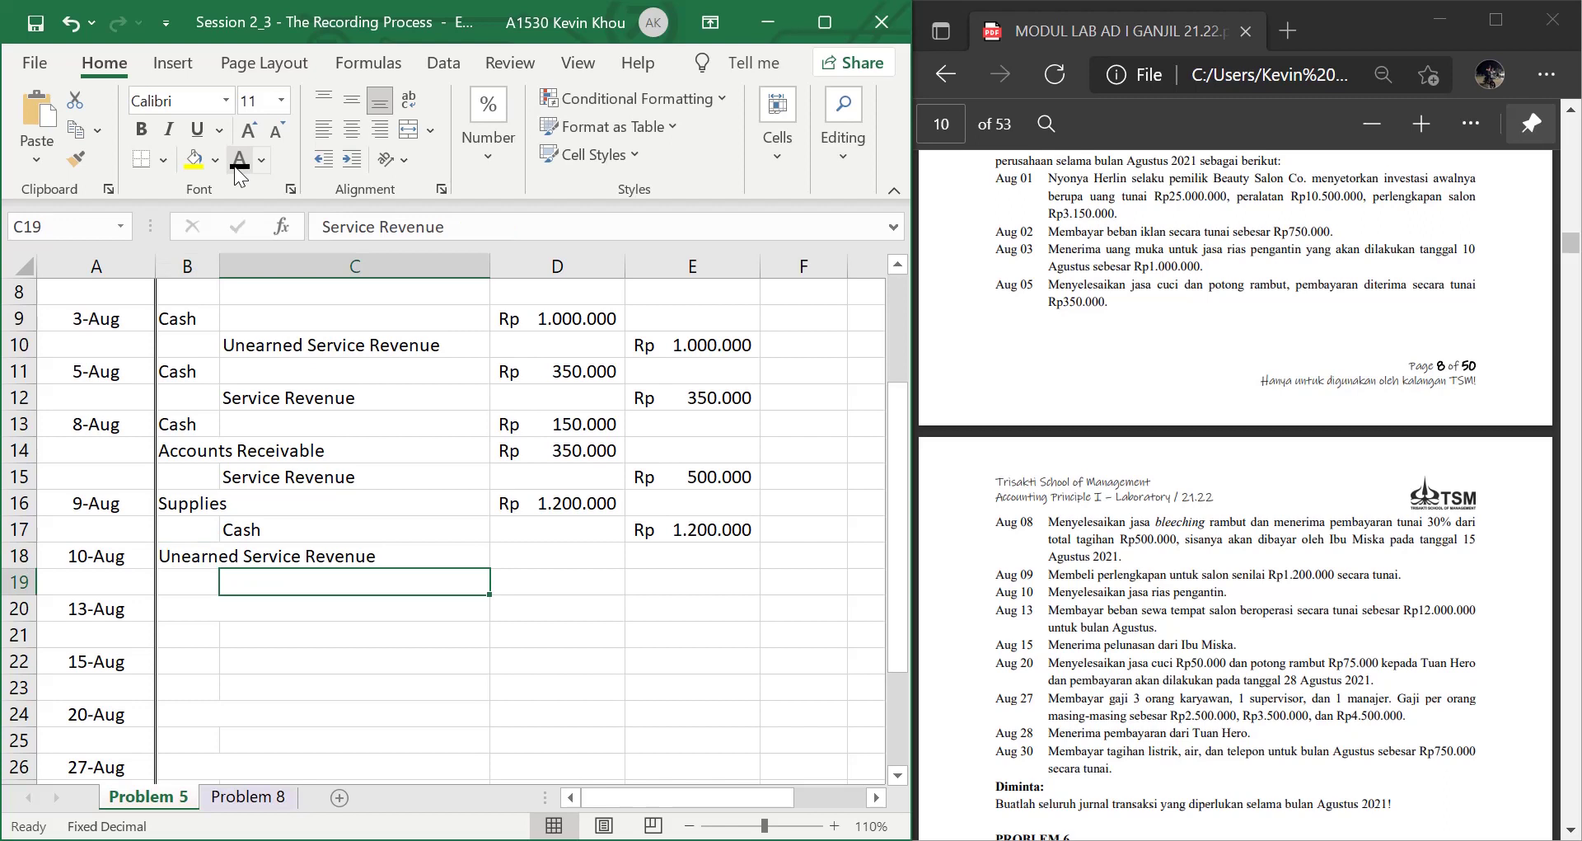
{"action": "left_click", "coordinate": [237, 169]}
Enter the 10-Aug Unearned Service Revenue debit in D18 as a formula referencing the 3-Aug Cash debit in D9
{"action": "key", "text": "Up"}
{"action": "key", "text": "Down"}
{"action": "key", "text": "Right"}
{"action": "key", "text": "Up"}
{"action": "type", "text": "="}
{"action": "key", "text": "Up"}
{"action": "key", "text": "Up"}
{"action": "key", "text": "Up"}
{"action": "key", "text": "Up"}
{"action": "key", "text": "Up"}
{"action": "key", "text": "Up"}
{"action": "key", "text": "Up"}
{"action": "key", "text": "Up"}
{"action": "key", "text": "Up"}
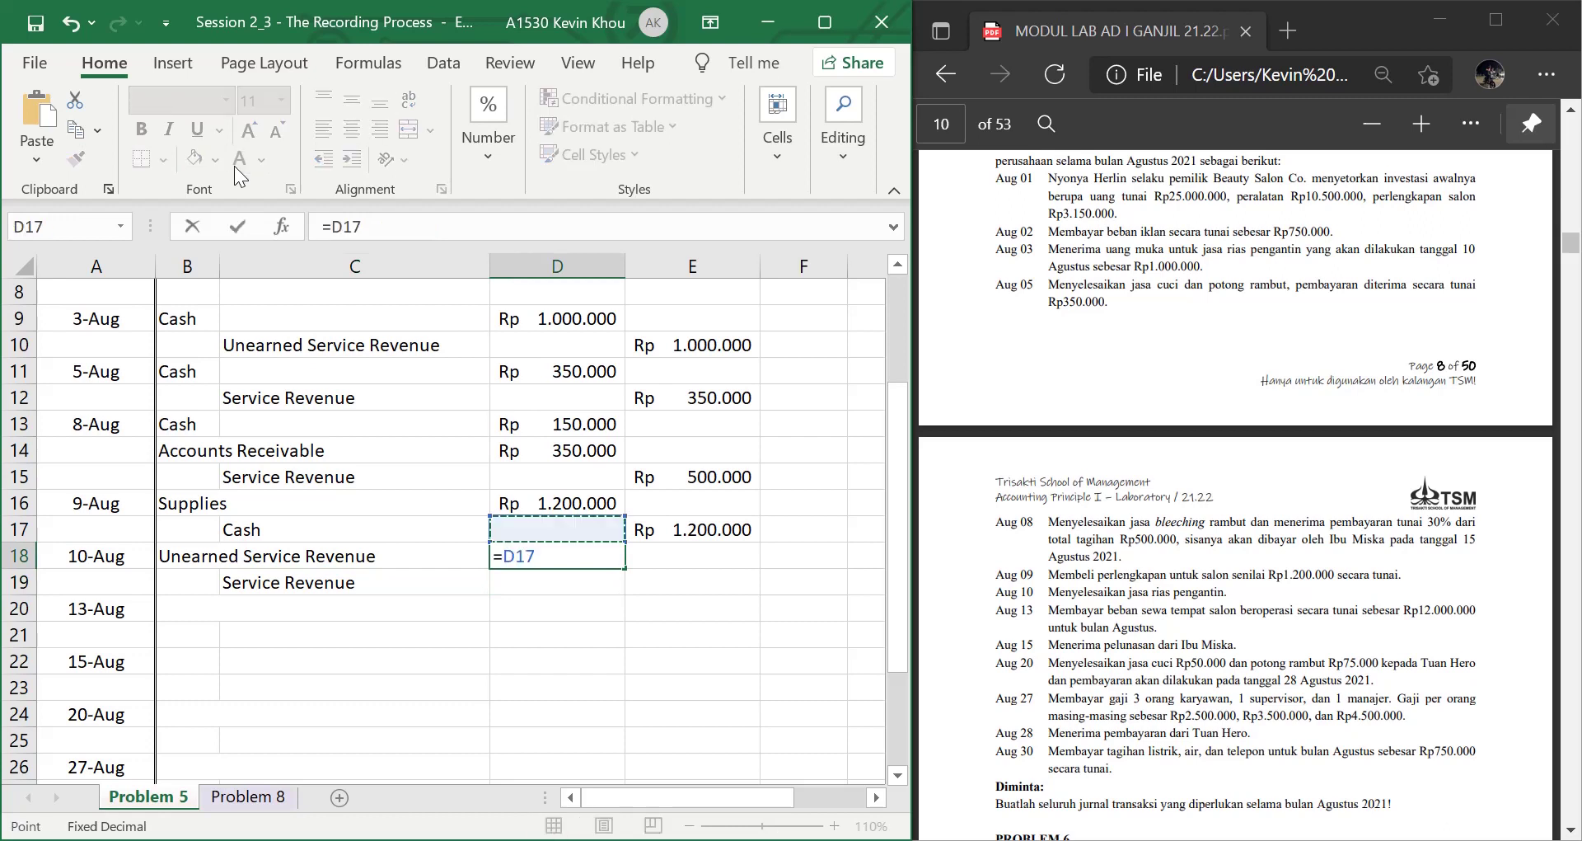
{"action": "key", "text": "Return"}
Enter the 10-Aug Service Revenue credit in E19 as a formula referencing D18
{"action": "key", "text": "Right"}
{"action": "type", "text": "="}
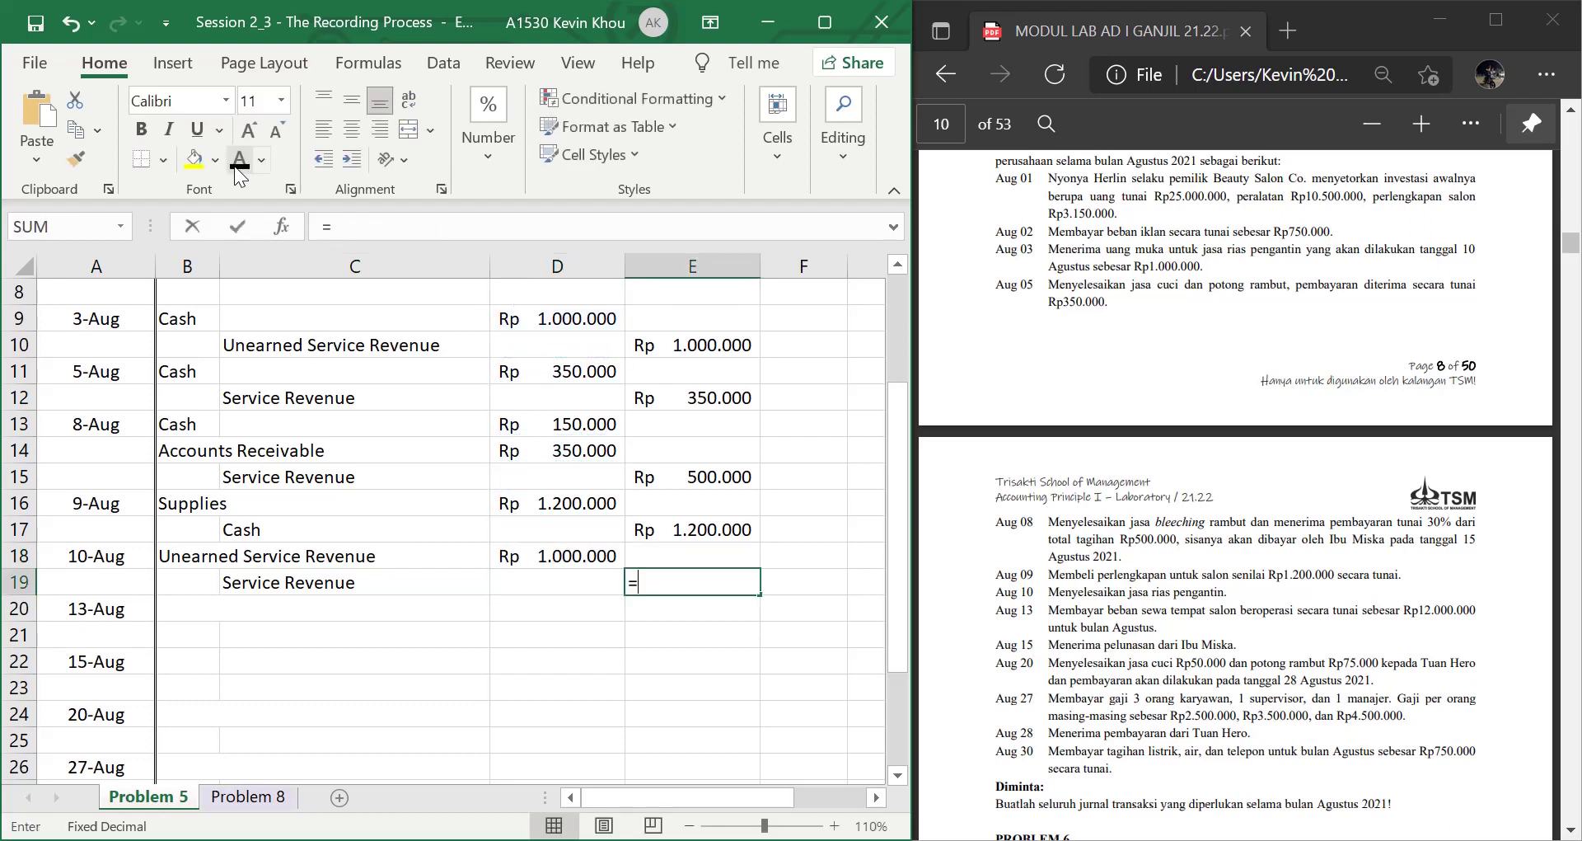
{"action": "key", "text": "Left"}
{"action": "key", "text": "Up"}
{"action": "key", "text": "Return"}
Make the 13-Aug account names black: Rent Expense in B20 and Cash in C21
{"action": "key", "text": "Left"}
{"action": "key", "text": "Left"}
{"action": "key", "text": "Left"}
{"action": "key", "text": "Left"}
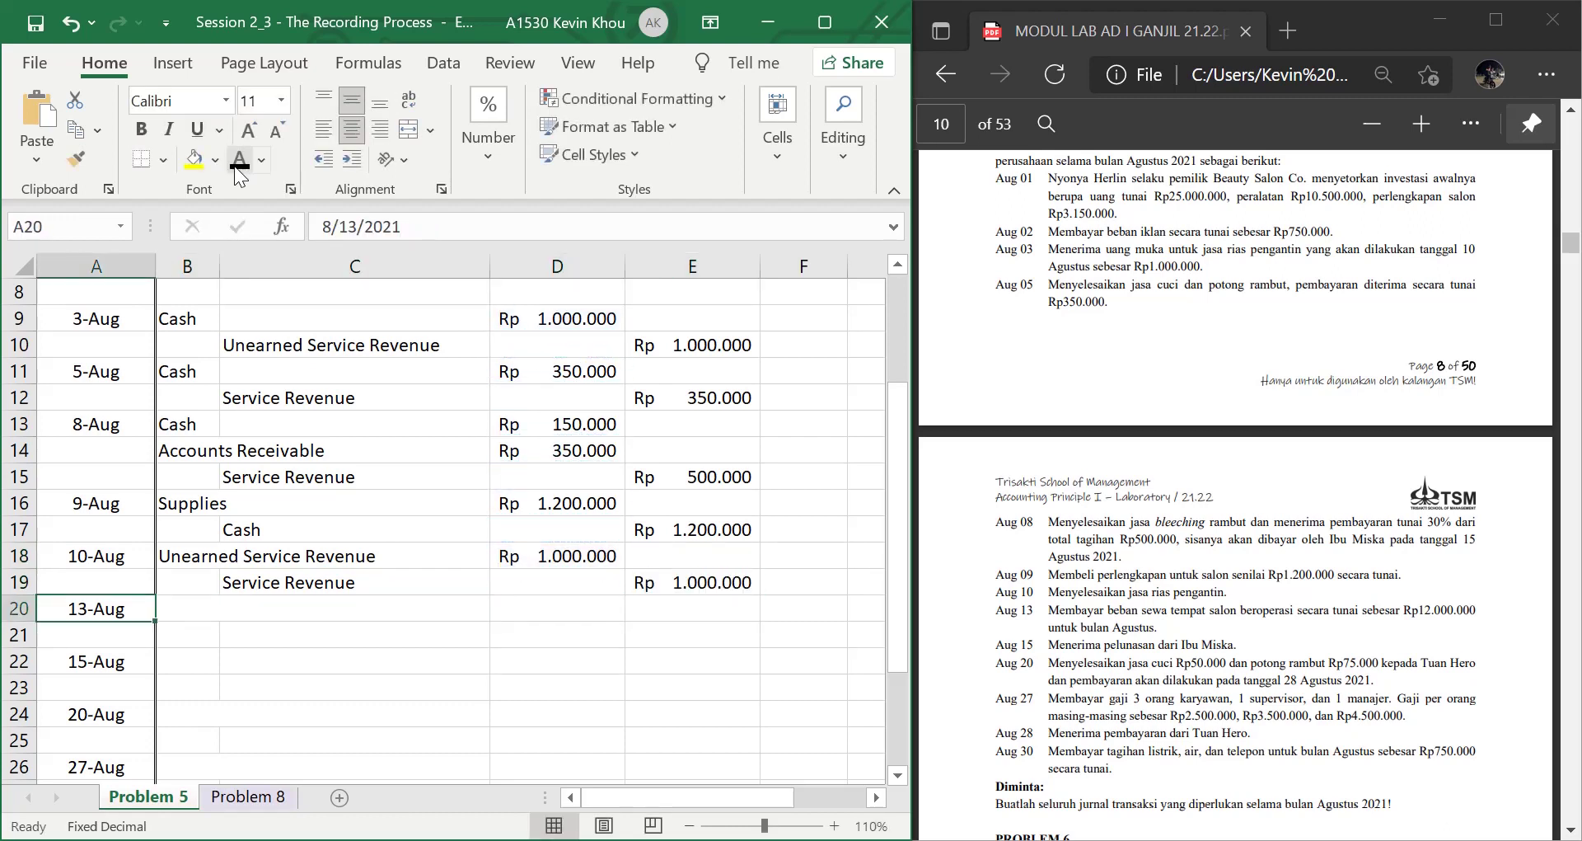
{"action": "scroll", "coordinate": [1258, 777], "scroll_direction": "down", "scroll_amount": 1}
{"action": "scroll", "coordinate": [1259, 777], "scroll_direction": "down", "scroll_amount": 2}
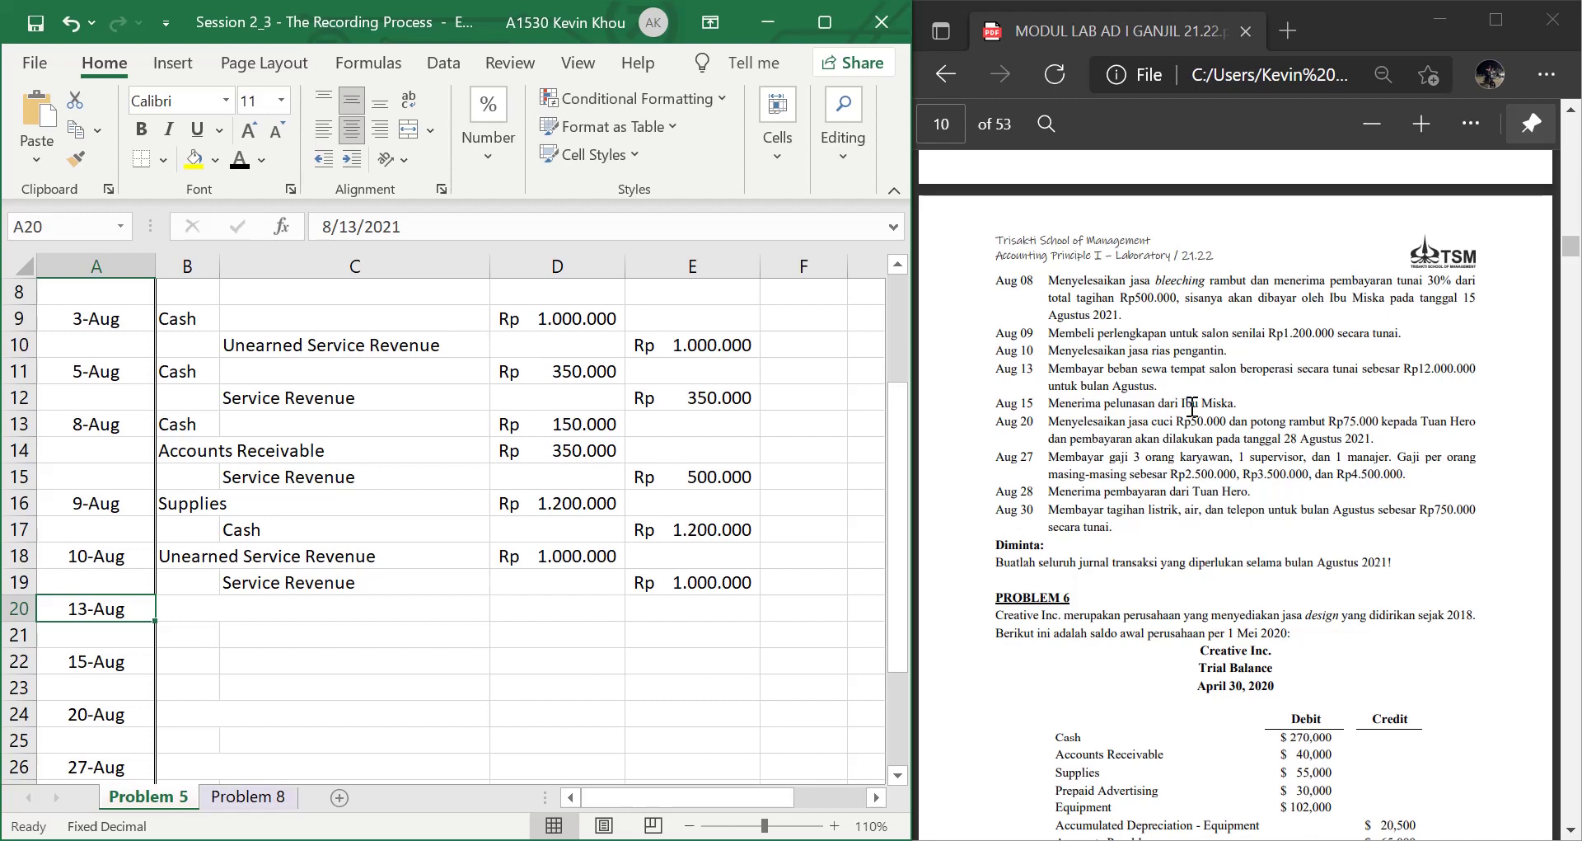
{"action": "key", "text": "Right"}
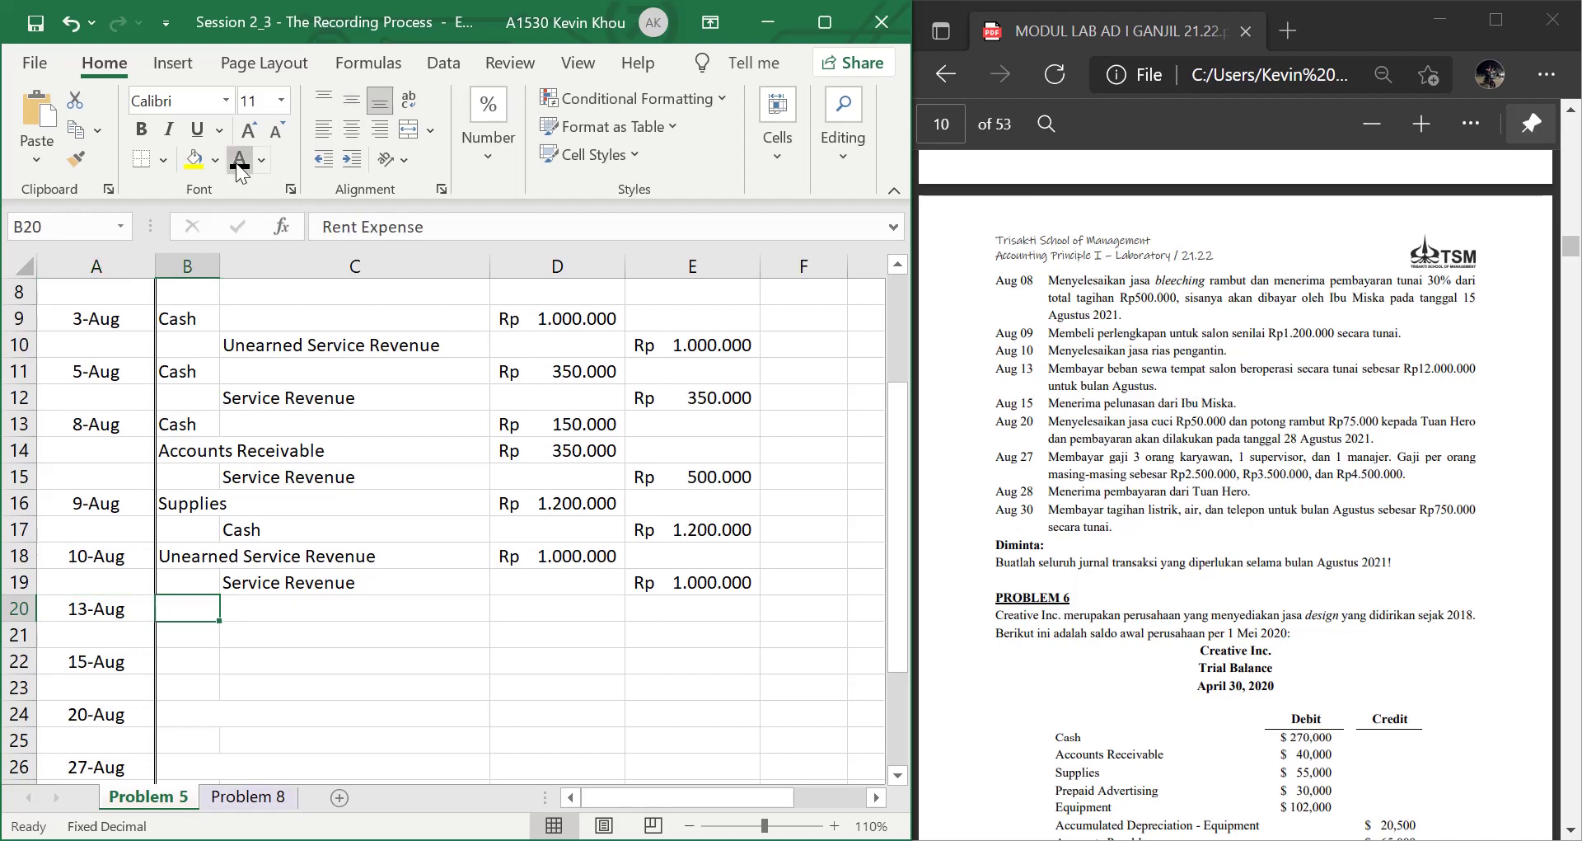
{"action": "key", "text": "Down"}
{"action": "key", "text": "Right"}
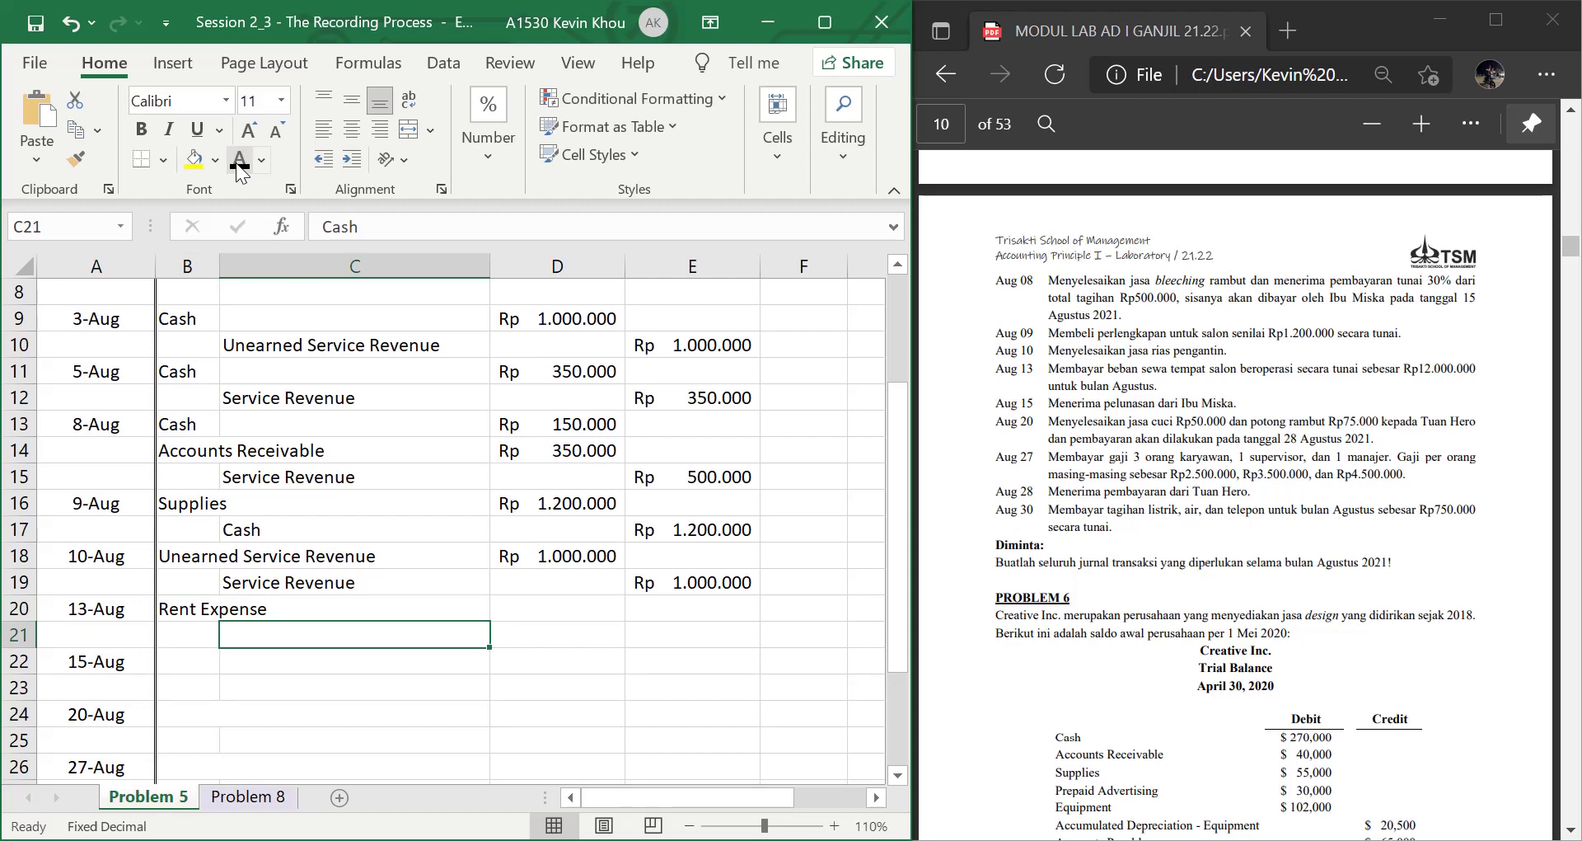
Enter the 13-Aug Rent Expense debit 12000000 in D20 and the Cash credit in E21 as a formula referencing D20
{"action": "key", "text": "Up"}
{"action": "key", "text": "Right"}
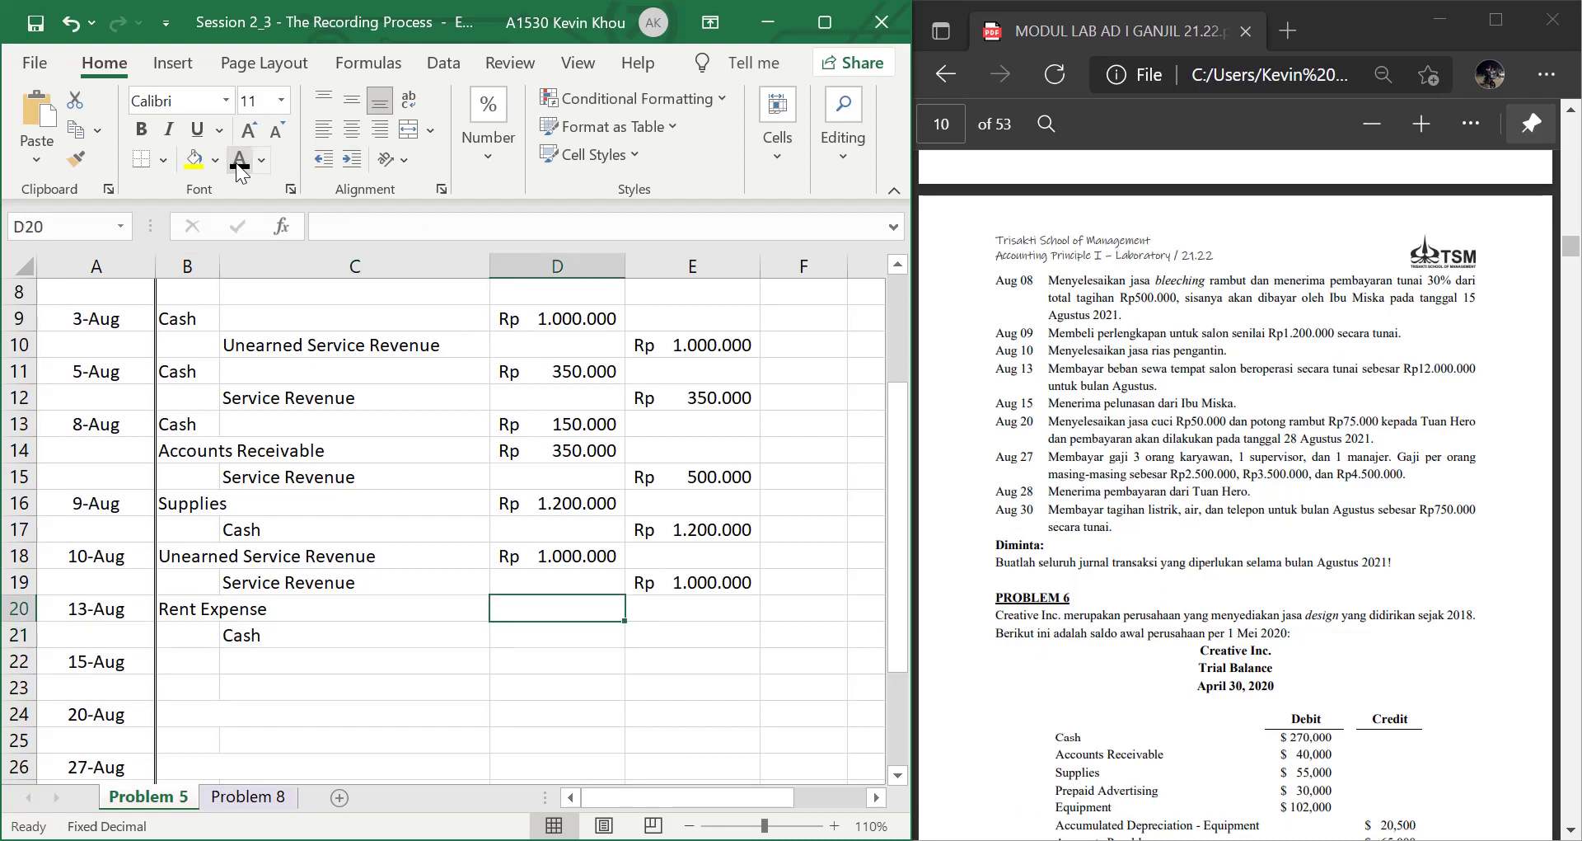
{"action": "type", "text": "=8"}
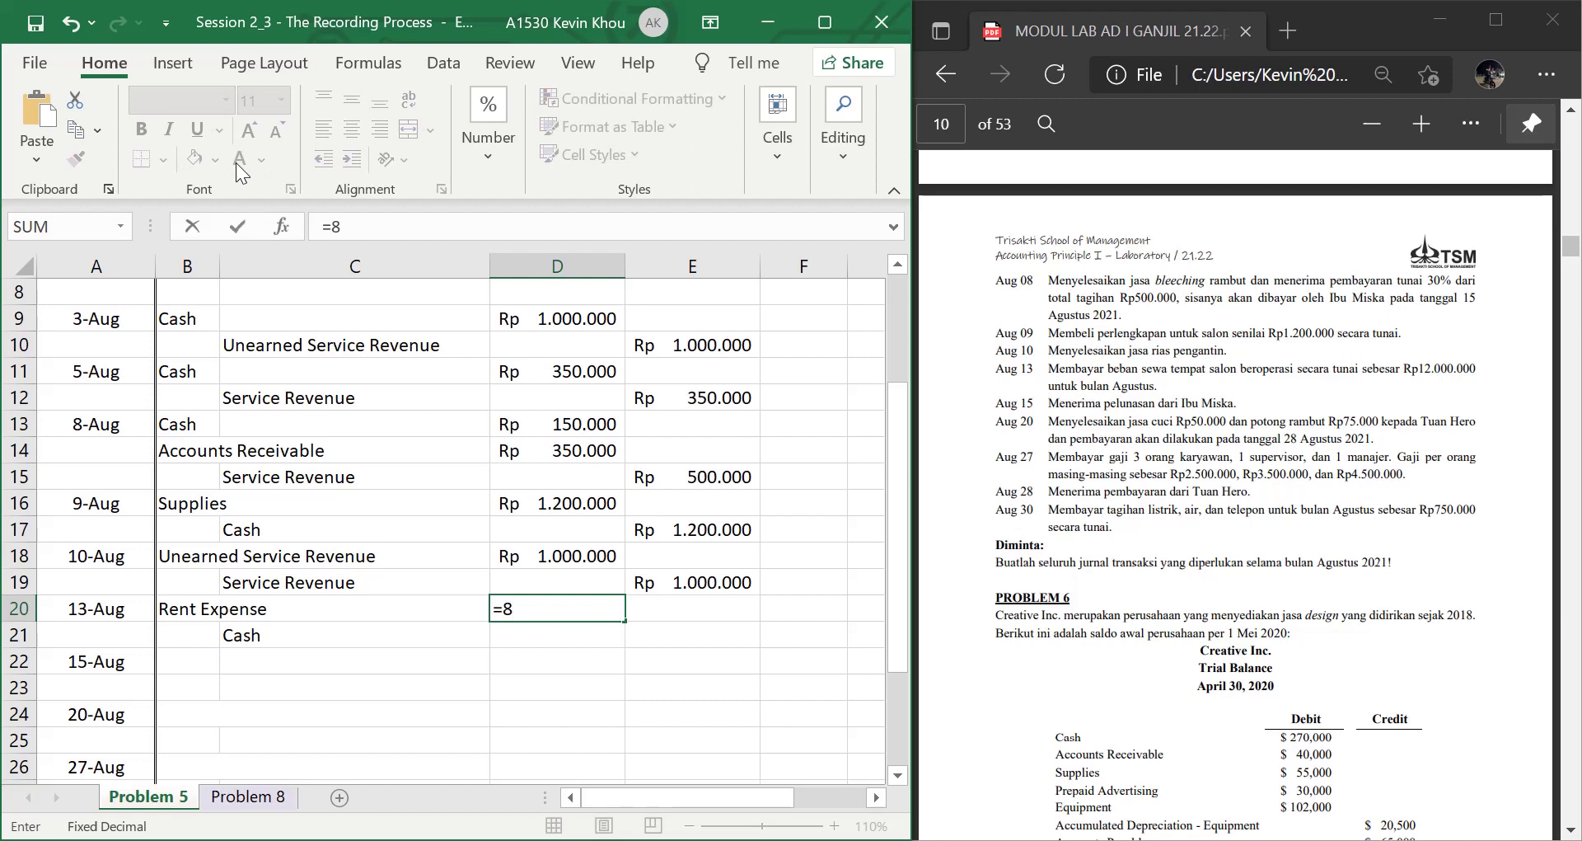
{"action": "key", "text": "BackSpace"}
{"action": "type", "text": "12.000."}
{"action": "type", "text": "00000"}
{"action": "key", "text": "Return"}
{"action": "key", "text": "Right"}
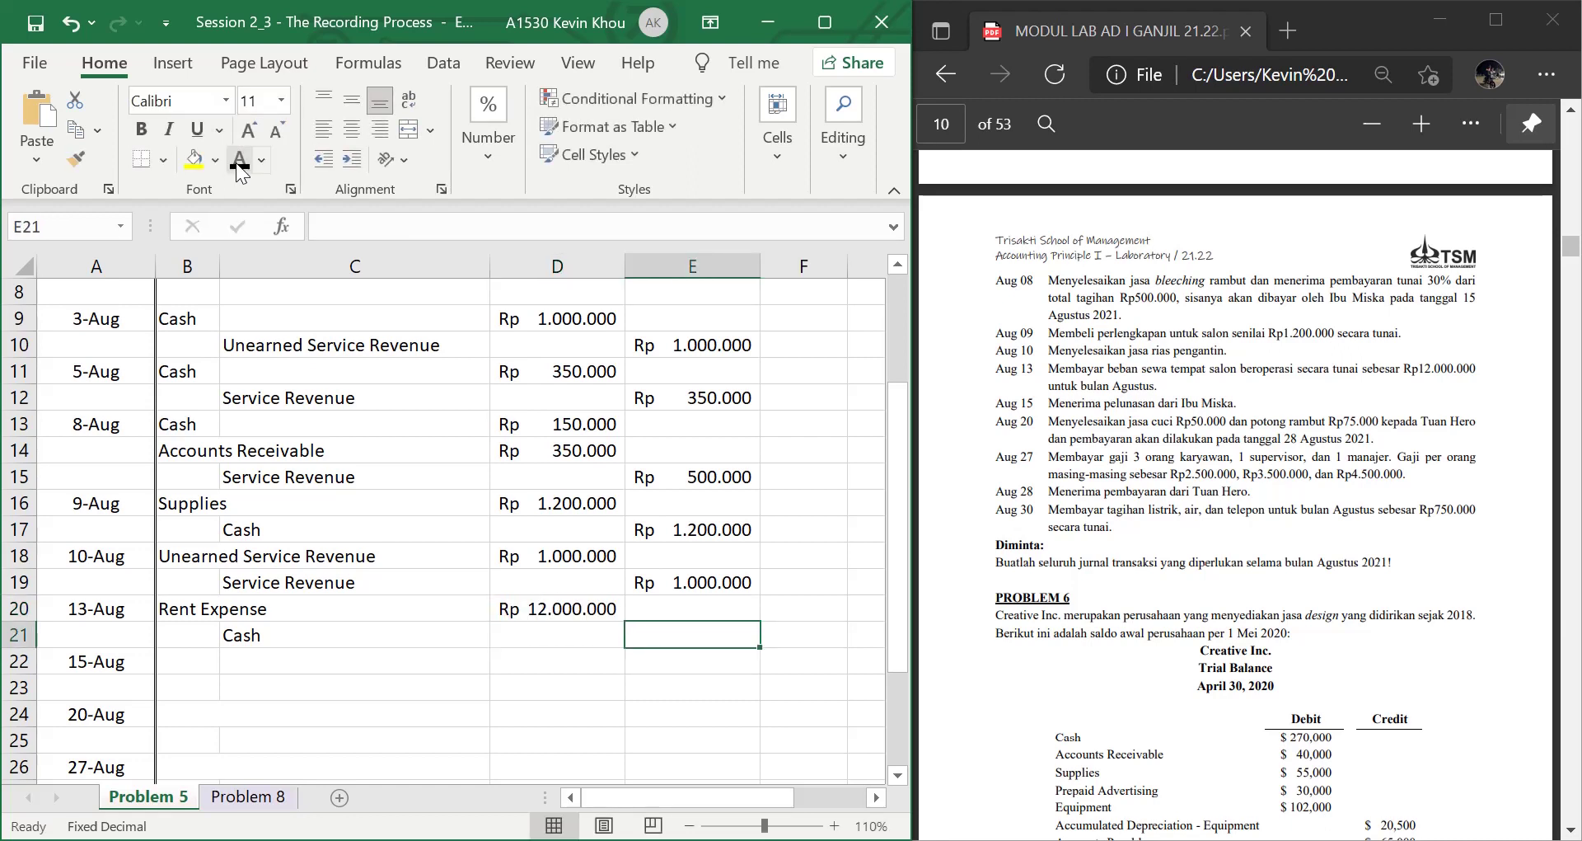
{"action": "type", "text": "="}
{"action": "key", "text": "Left"}
{"action": "key", "text": "Up"}
{"action": "key", "text": "Return"}
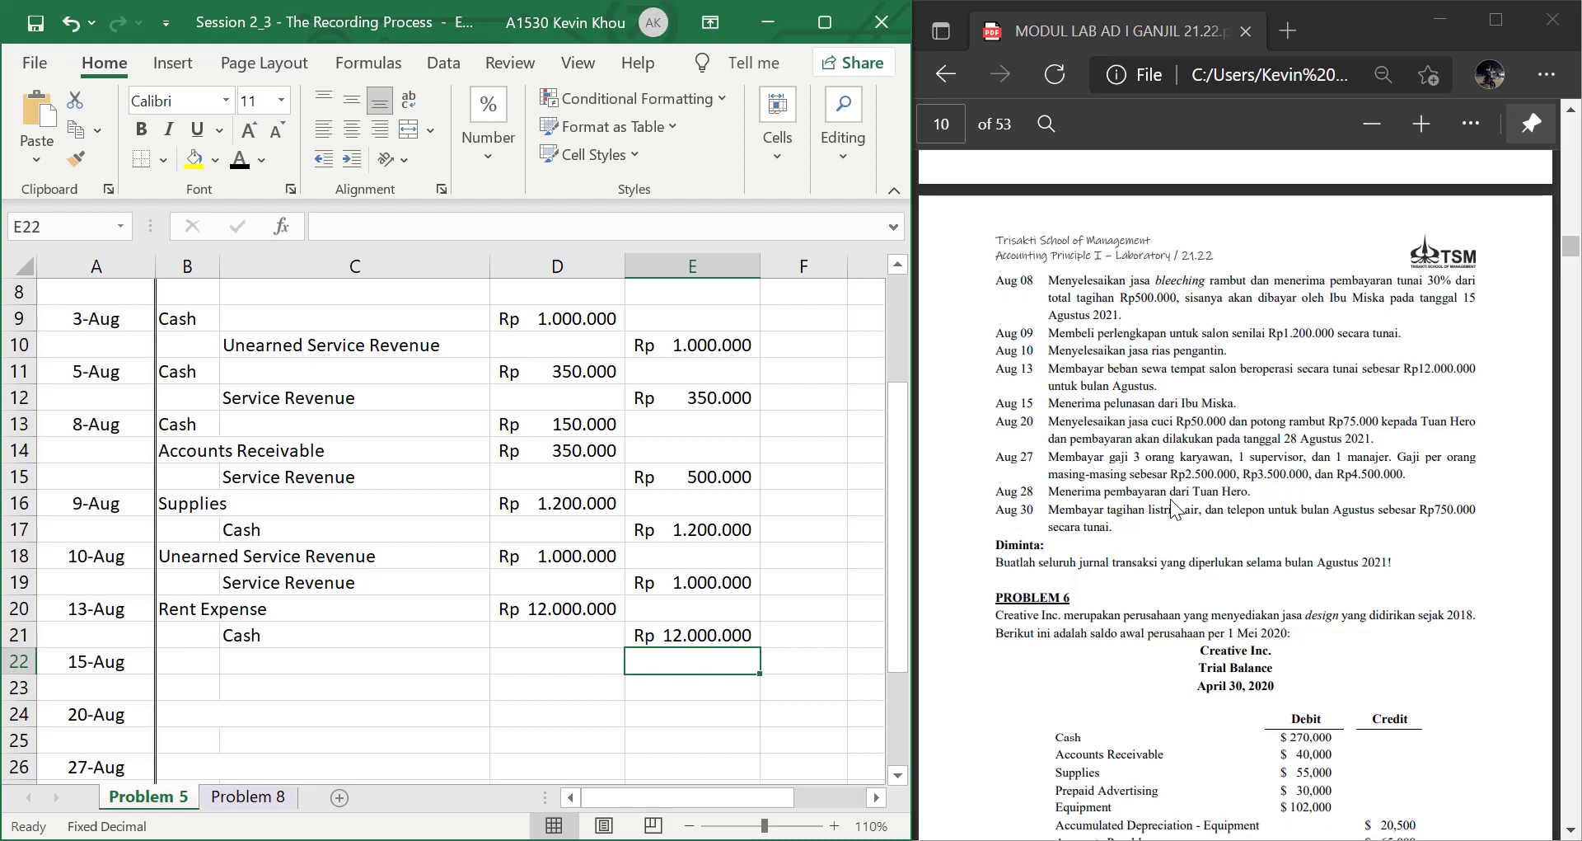
Make the 15-Aug account names black: Cash in B22 and Accounts Receivable in C23
{"action": "key", "text": "Left"}
{"action": "key", "text": "Left"}
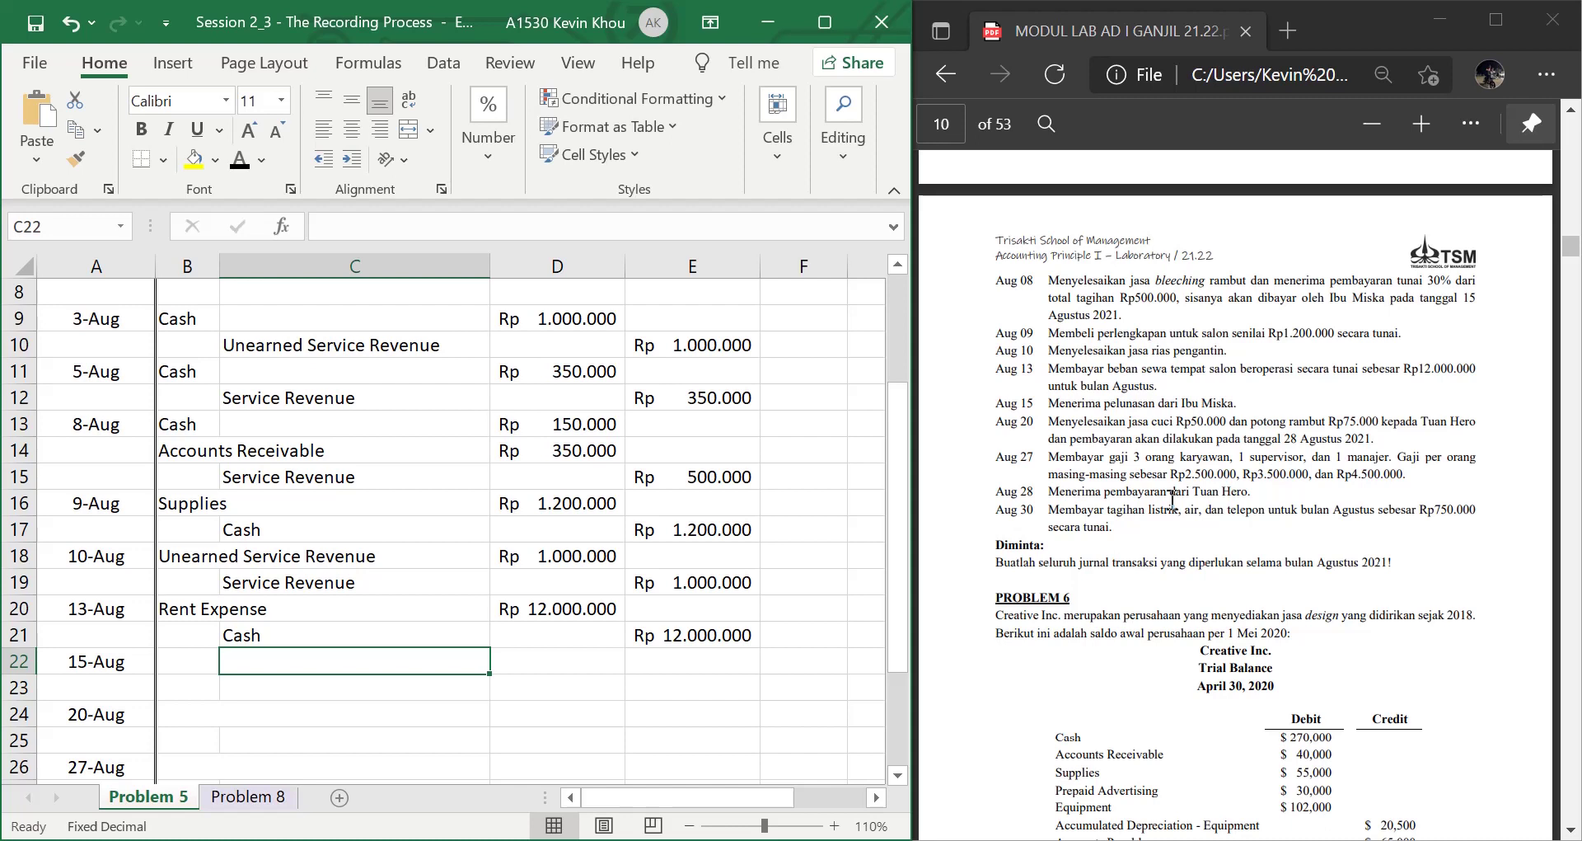
{"action": "key", "text": "Left"}
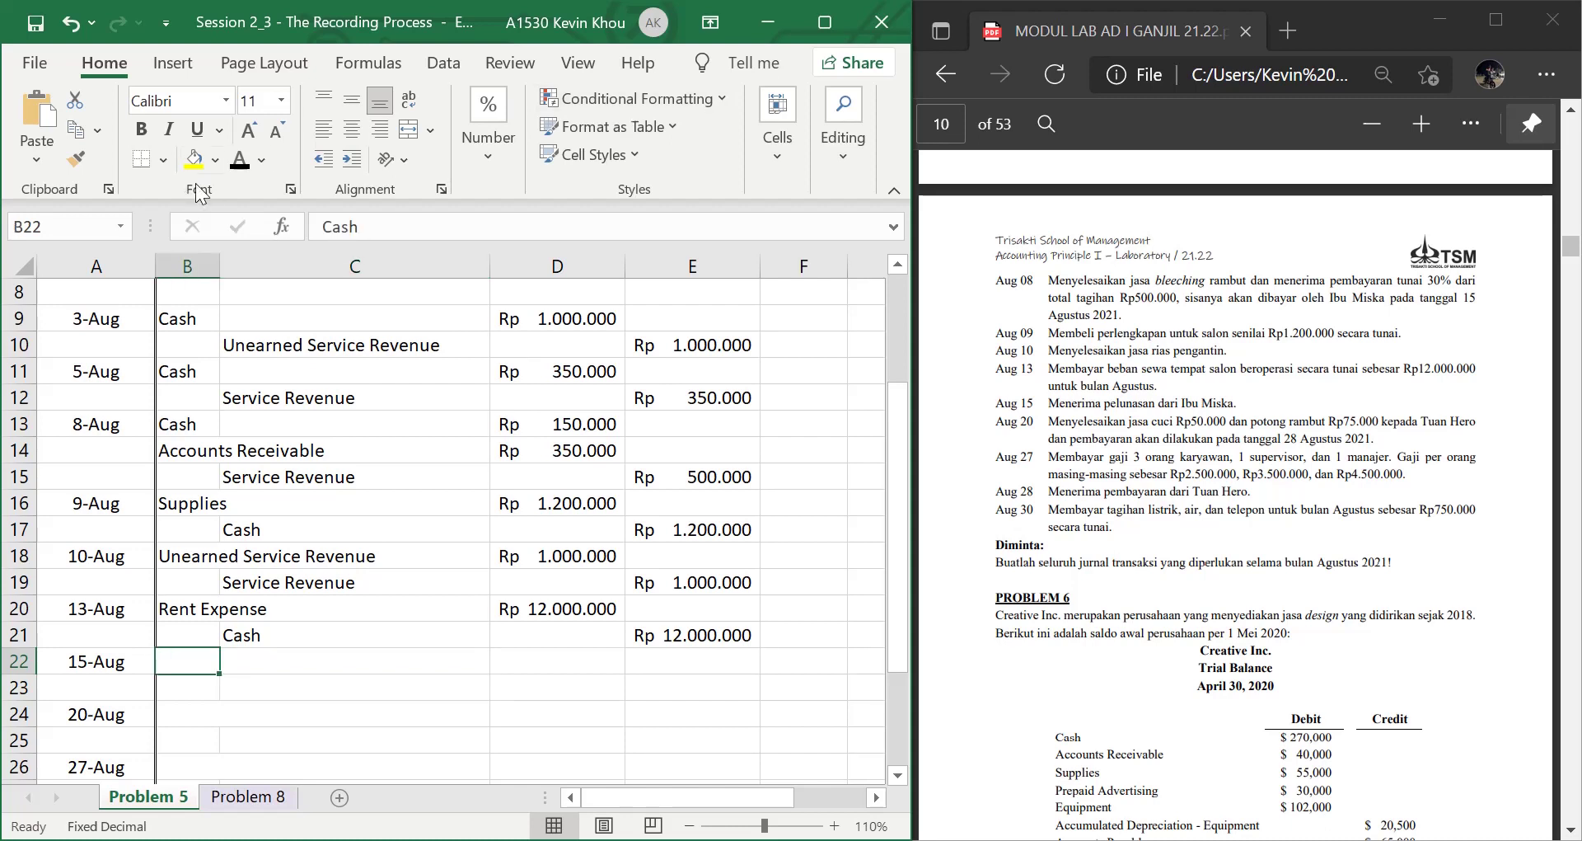
{"action": "left_click", "coordinate": [240, 162]}
{"action": "key", "text": "Down"}
{"action": "key", "text": "Right"}
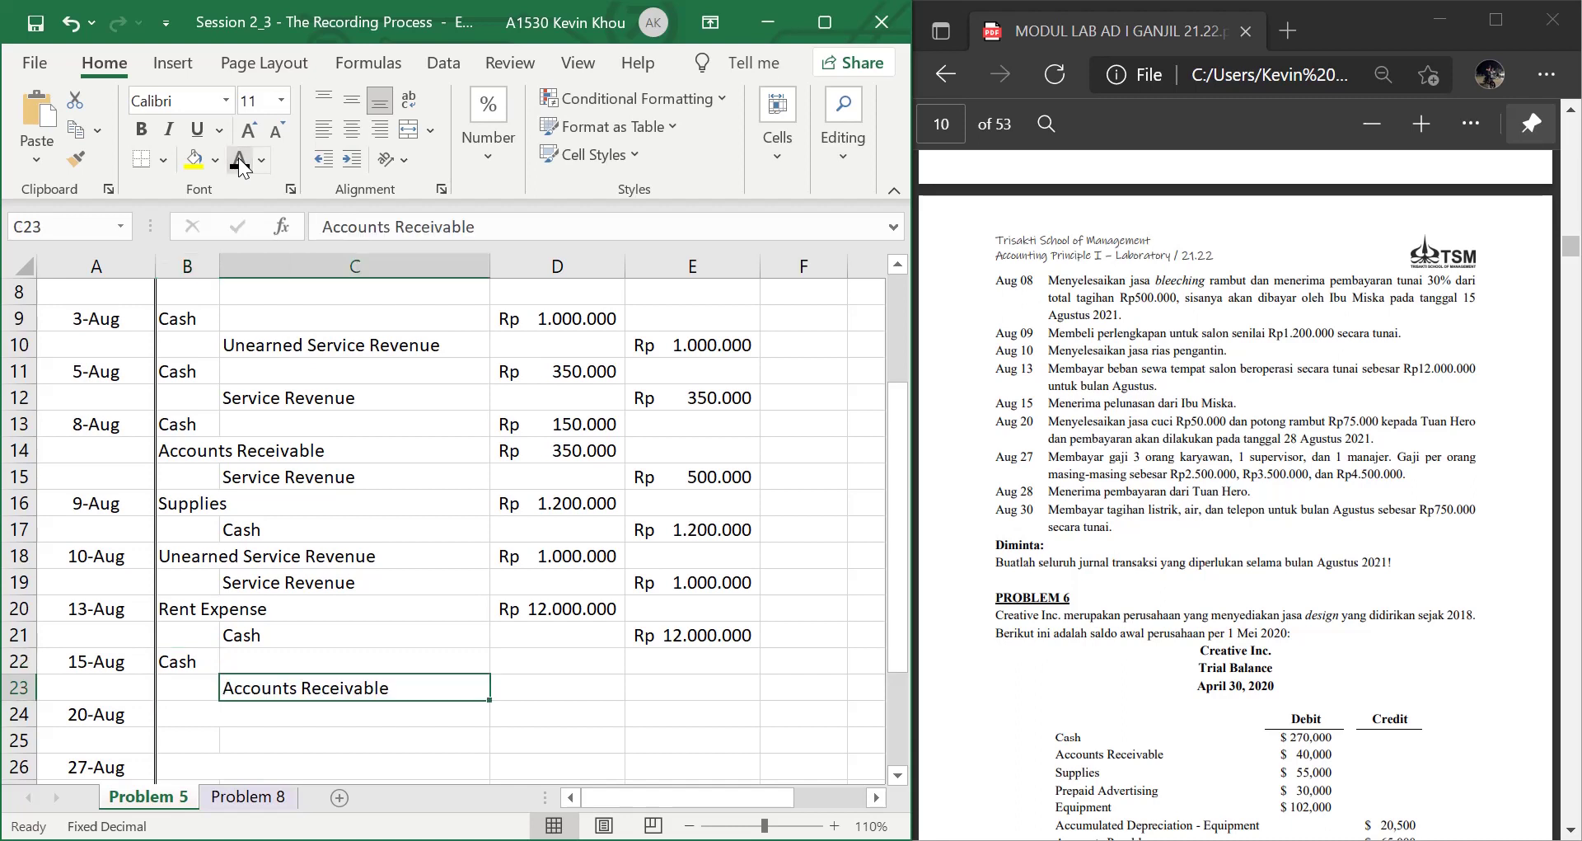
Enter the 15-Aug Cash debit in D22 as a formula referencing the 8-Aug Accounts Receivable debit in D14
{"action": "key", "text": "Up"}
{"action": "key", "text": "Right"}
{"action": "type", "text": "="}
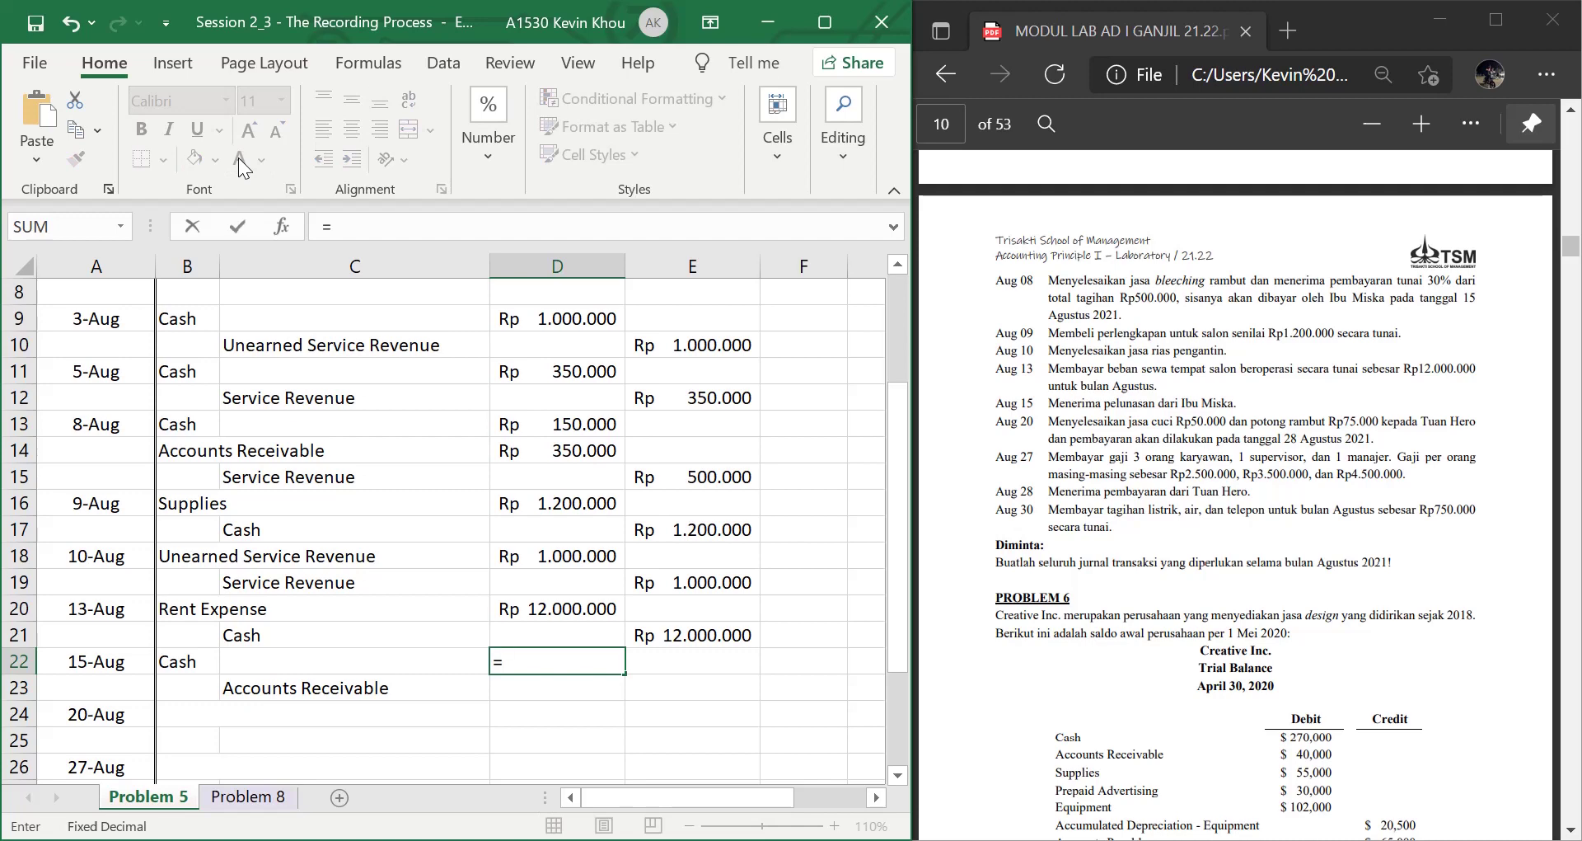
{"action": "key", "text": "Up"}
{"action": "key", "text": "Up"}
{"action": "key", "text": "Up"}
{"action": "key", "text": "Up"}
{"action": "key", "text": "Up"}
{"action": "key", "text": "Up"}
{"action": "key", "text": "Up"}
{"action": "key", "text": "Up"}
{"action": "key", "text": "Return"}
Enter the 15-Aug Accounts Receivable credit in E23 as a formula referencing D22
{"action": "key", "text": "Right"}
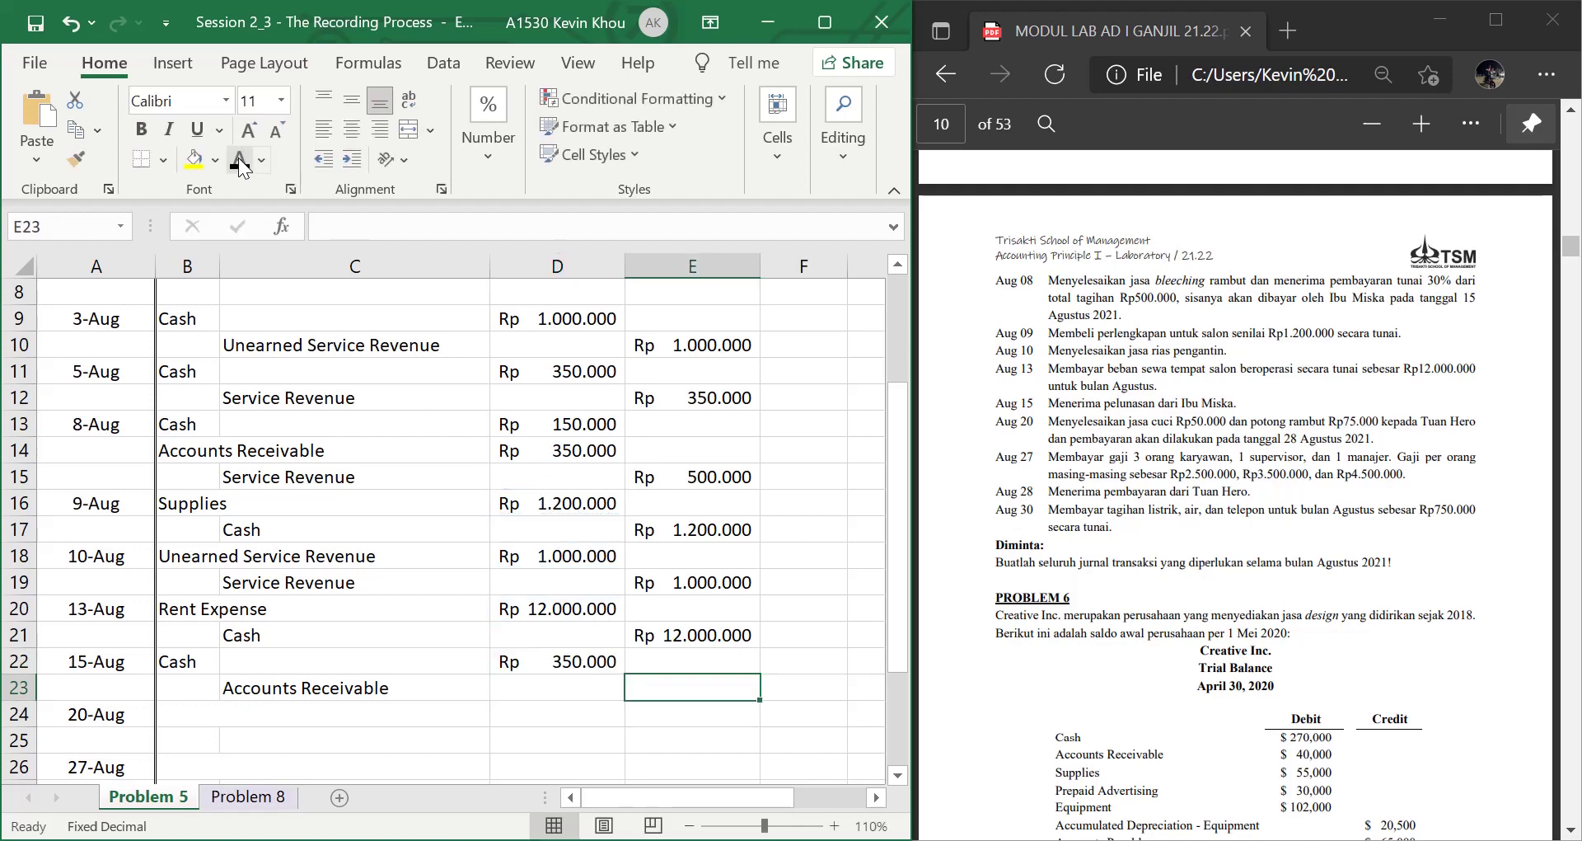
{"action": "type", "text": "="}
{"action": "key", "text": "Up"}
{"action": "key", "text": "Left"}
{"action": "key", "text": "Return"}
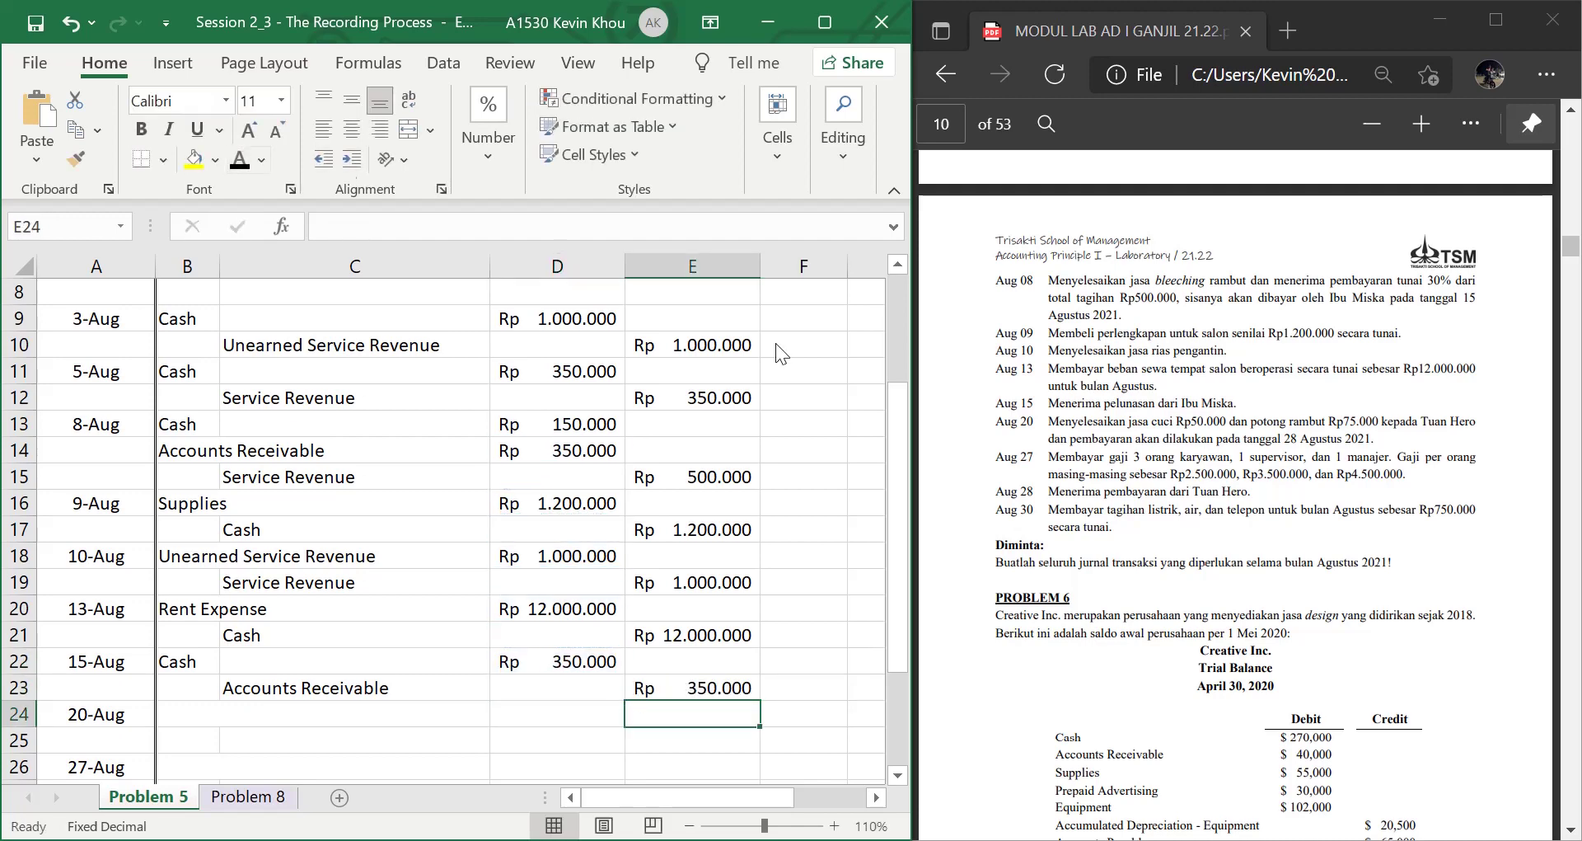
Make the 20-Aug account names black: Accounts Receivable in B24 and Service Revenue in C25
{"action": "scroll", "coordinate": [1116, 523], "scroll_direction": "down", "scroll_amount": 1}
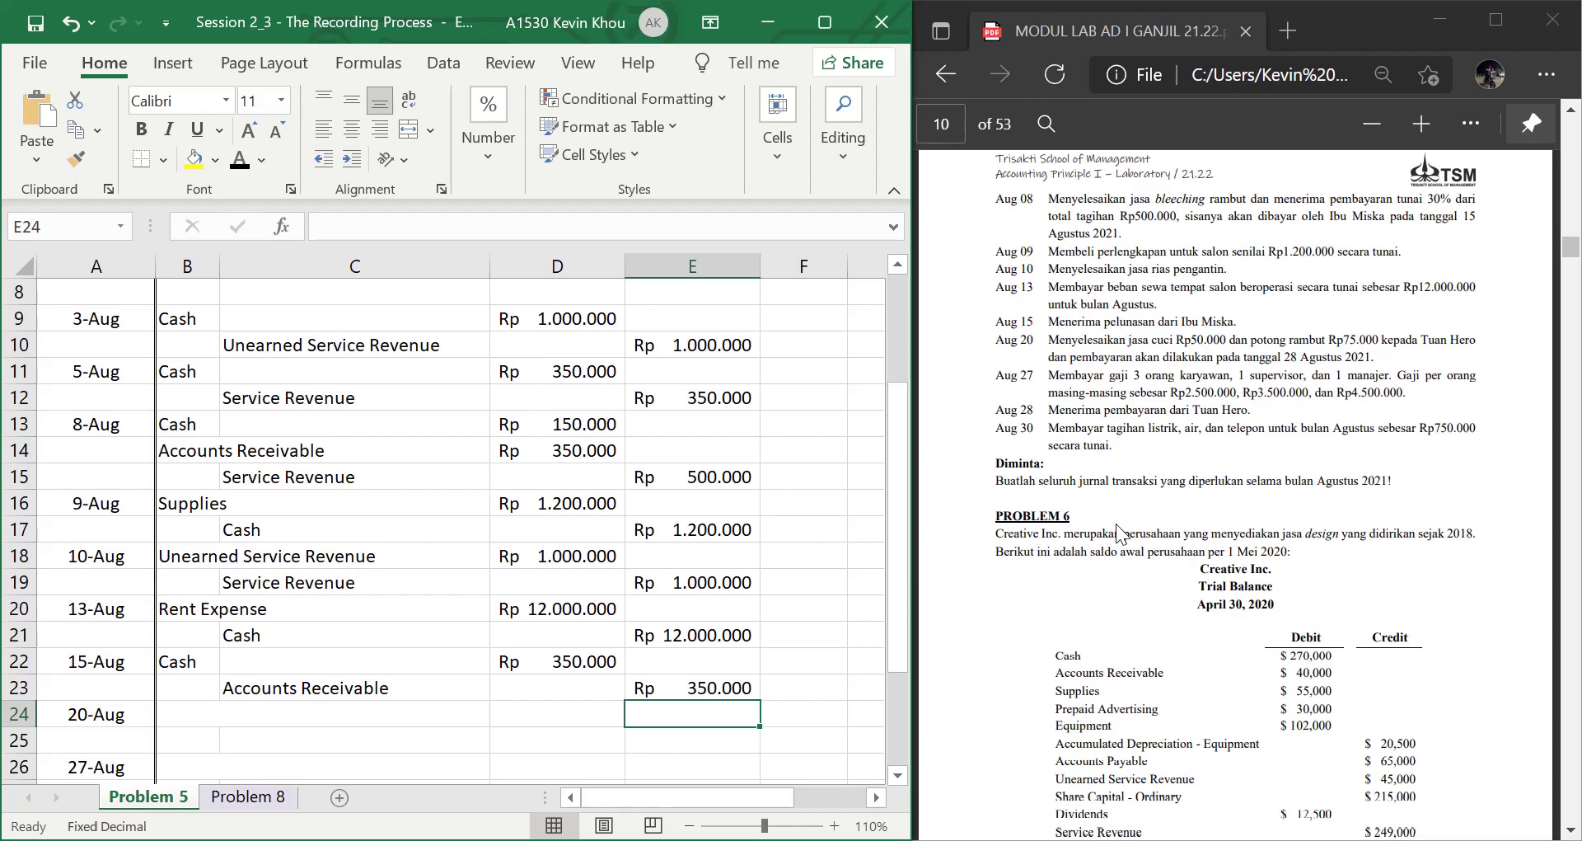
{"action": "key", "text": "Left"}
{"action": "key", "text": "Left"}
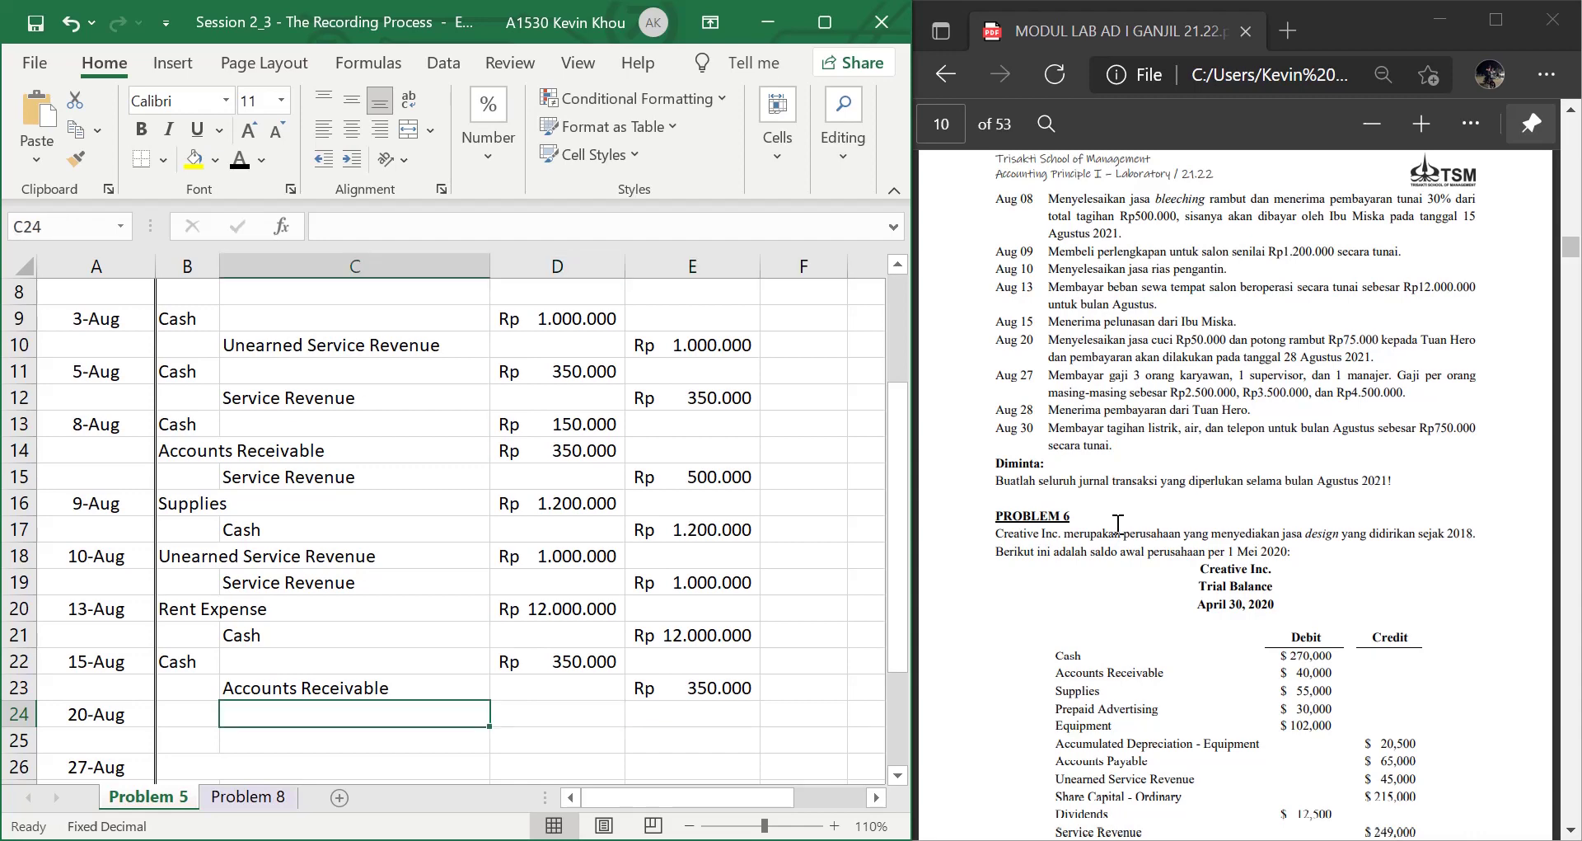
{"action": "key", "text": "Left"}
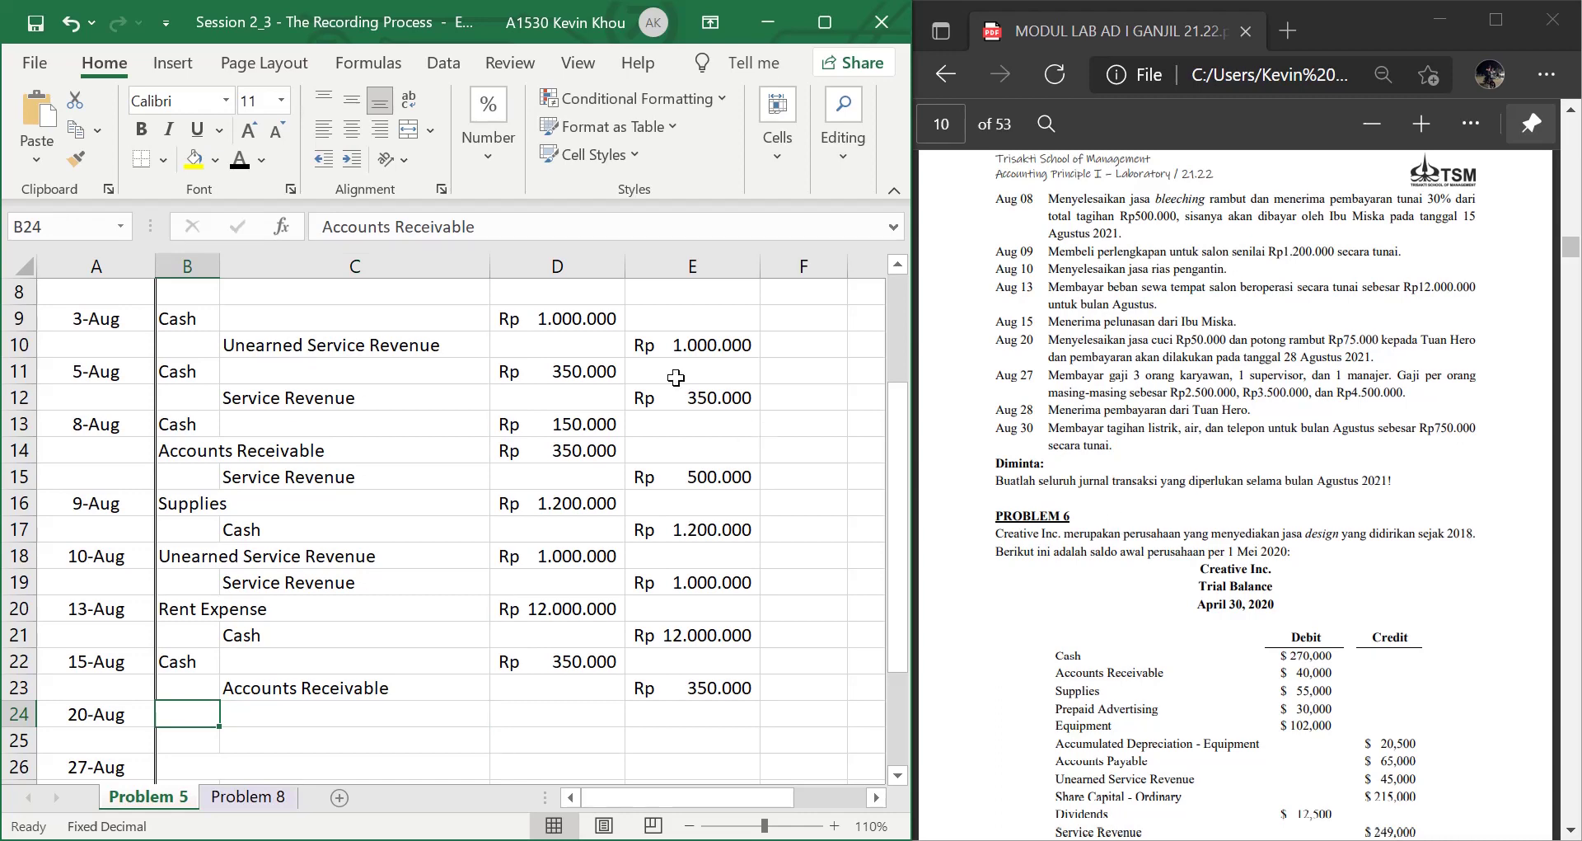
{"action": "left_click", "coordinate": [241, 161]}
{"action": "key", "text": "Down"}
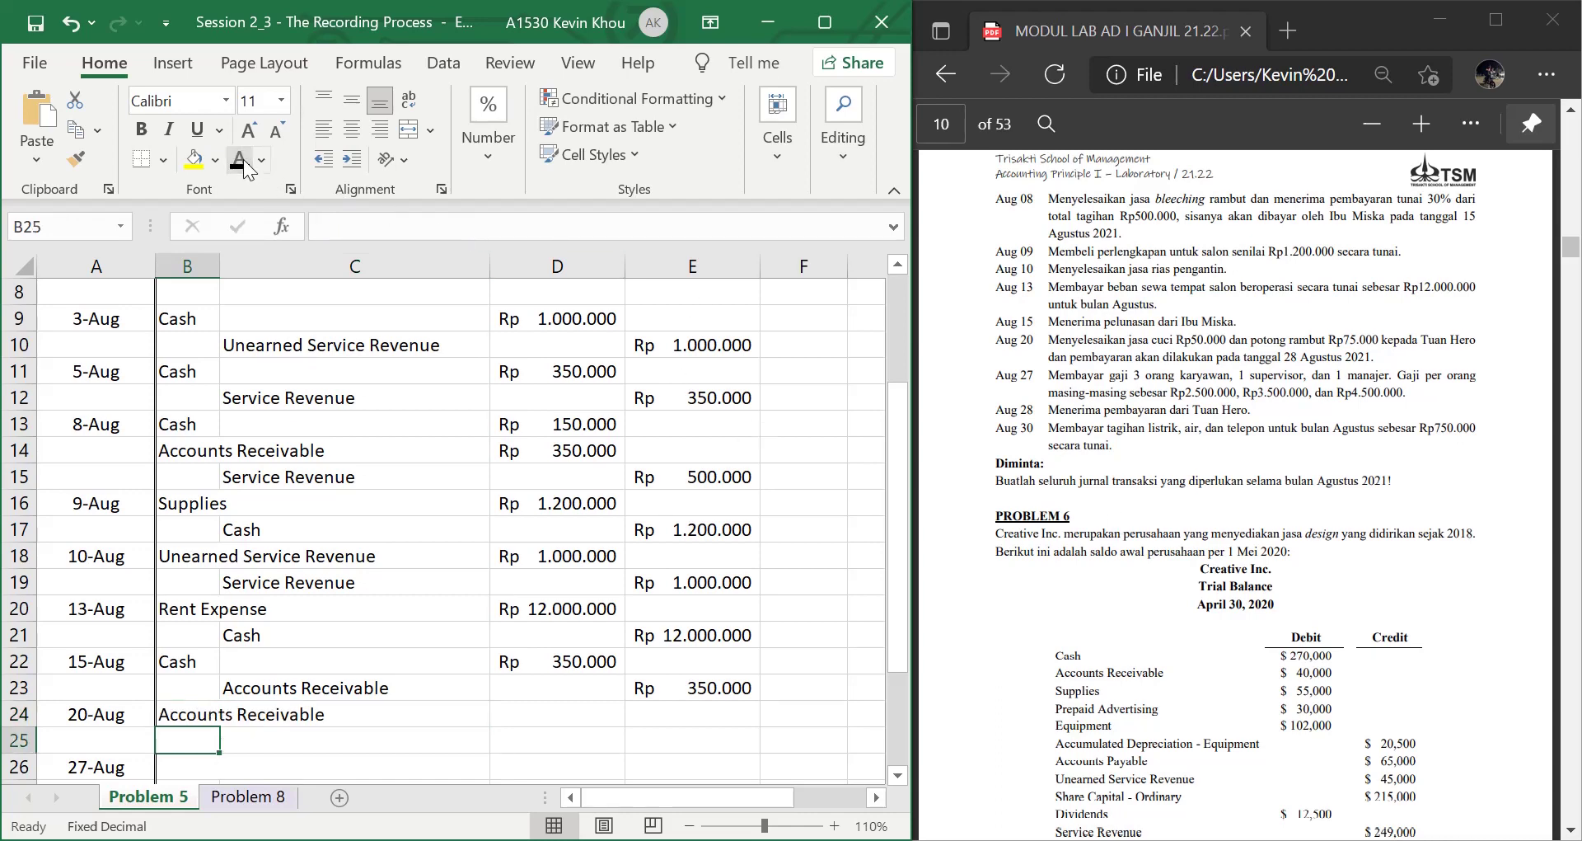
{"action": "key", "text": "Right"}
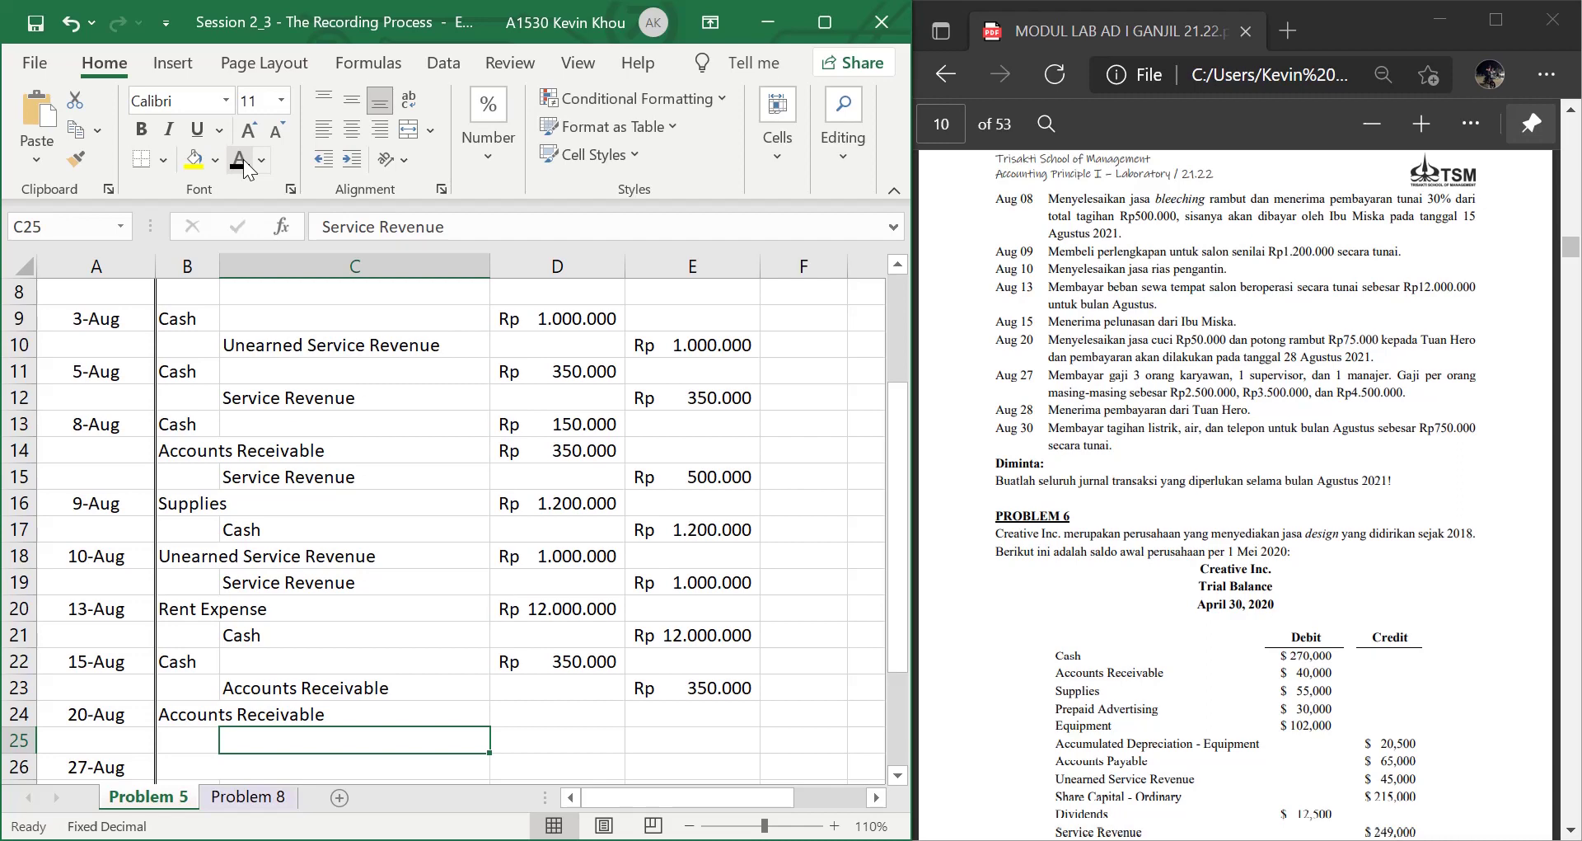
{"action": "left_click", "coordinate": [239, 160]}
Enter the 20-Aug Accounts Receivable debit in D24 as =50000+75000 and the Service Revenue credit in E25 as a formula referencing D24
{"action": "key", "text": "Right"}
{"action": "key", "text": "Up"}
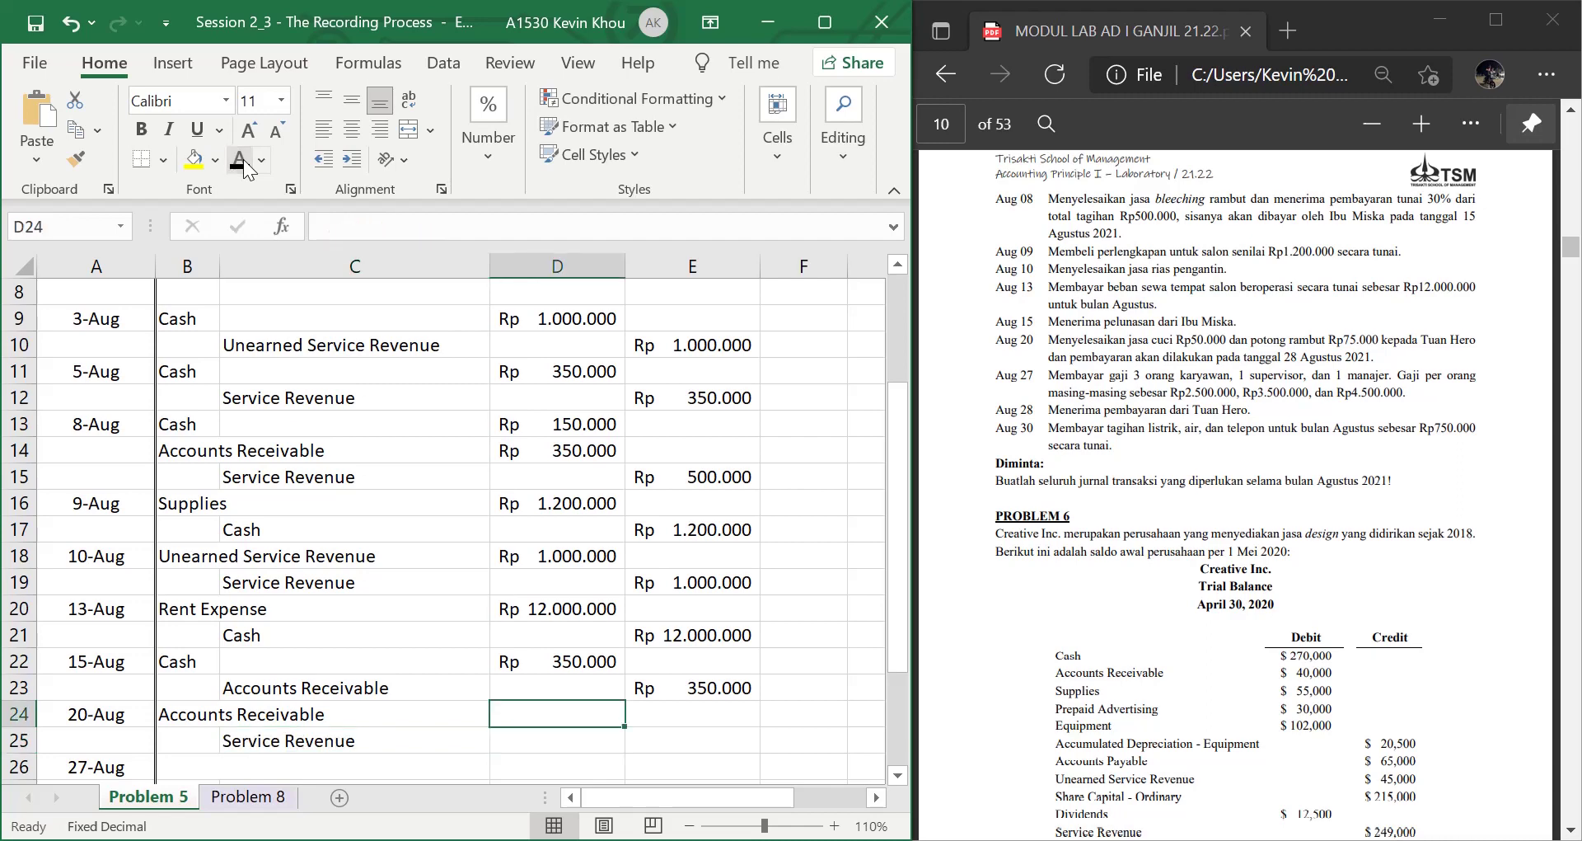
{"action": "type", "text": "="}
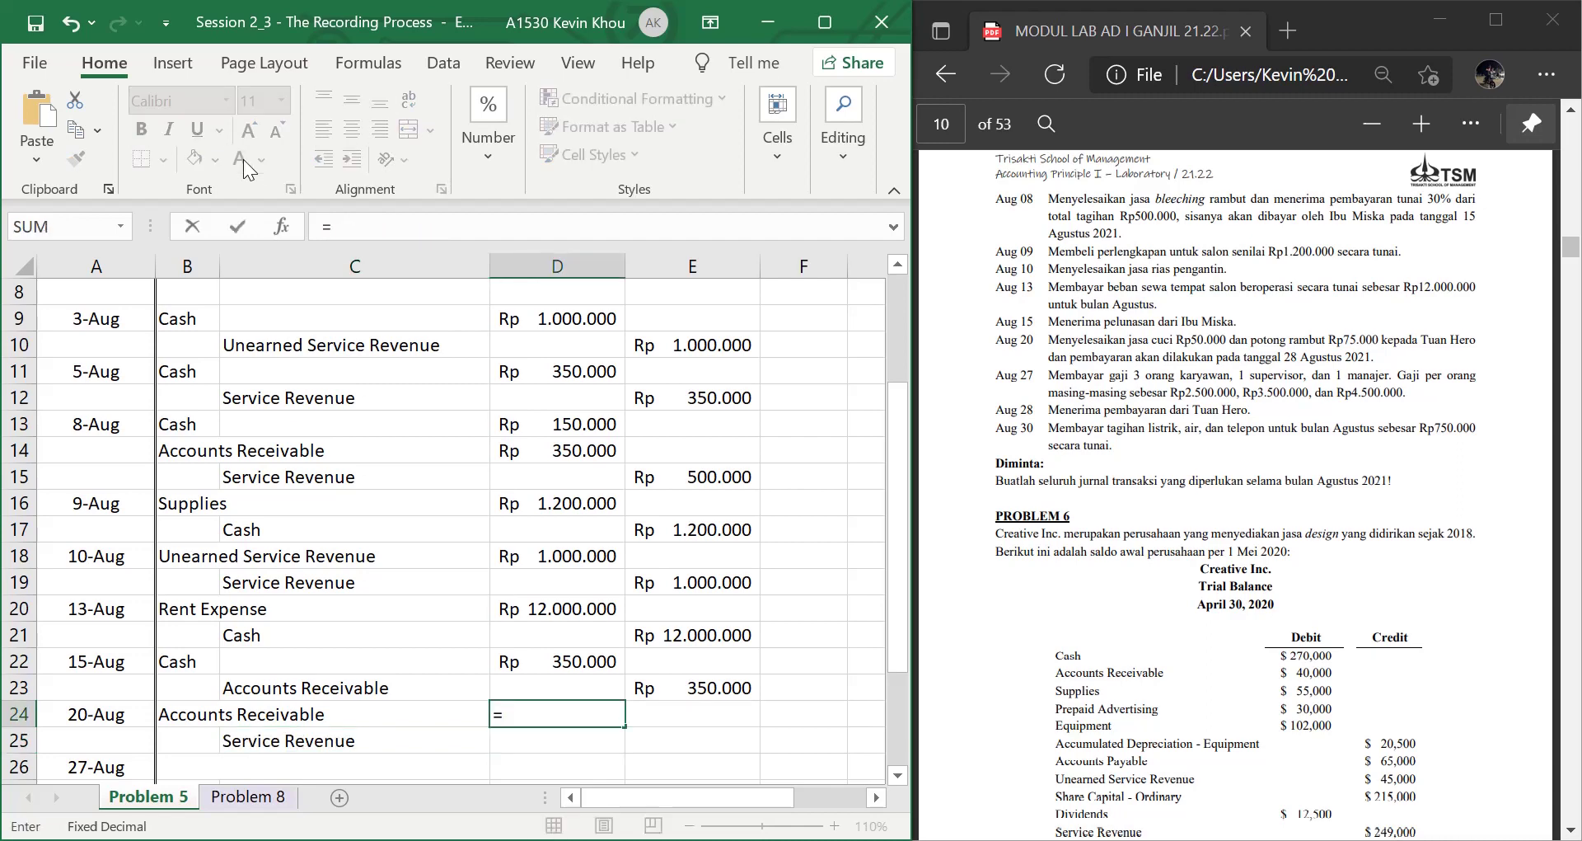
{"action": "type", "text": "50000+75"}
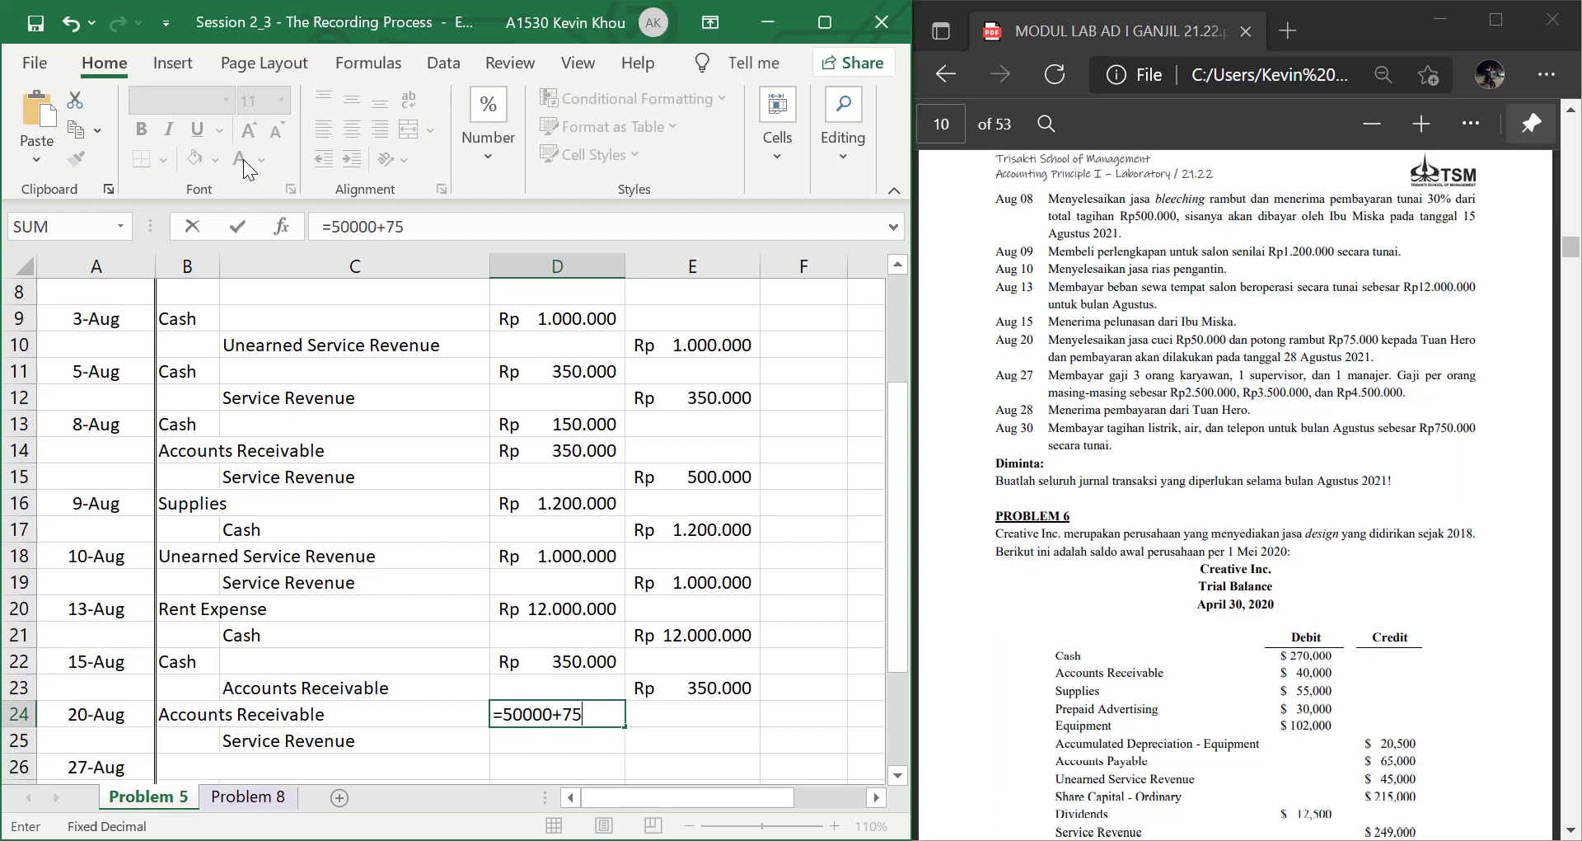
{"action": "type", "text": "000"}
{"action": "key", "text": "Return"}
{"action": "key", "text": "Right"}
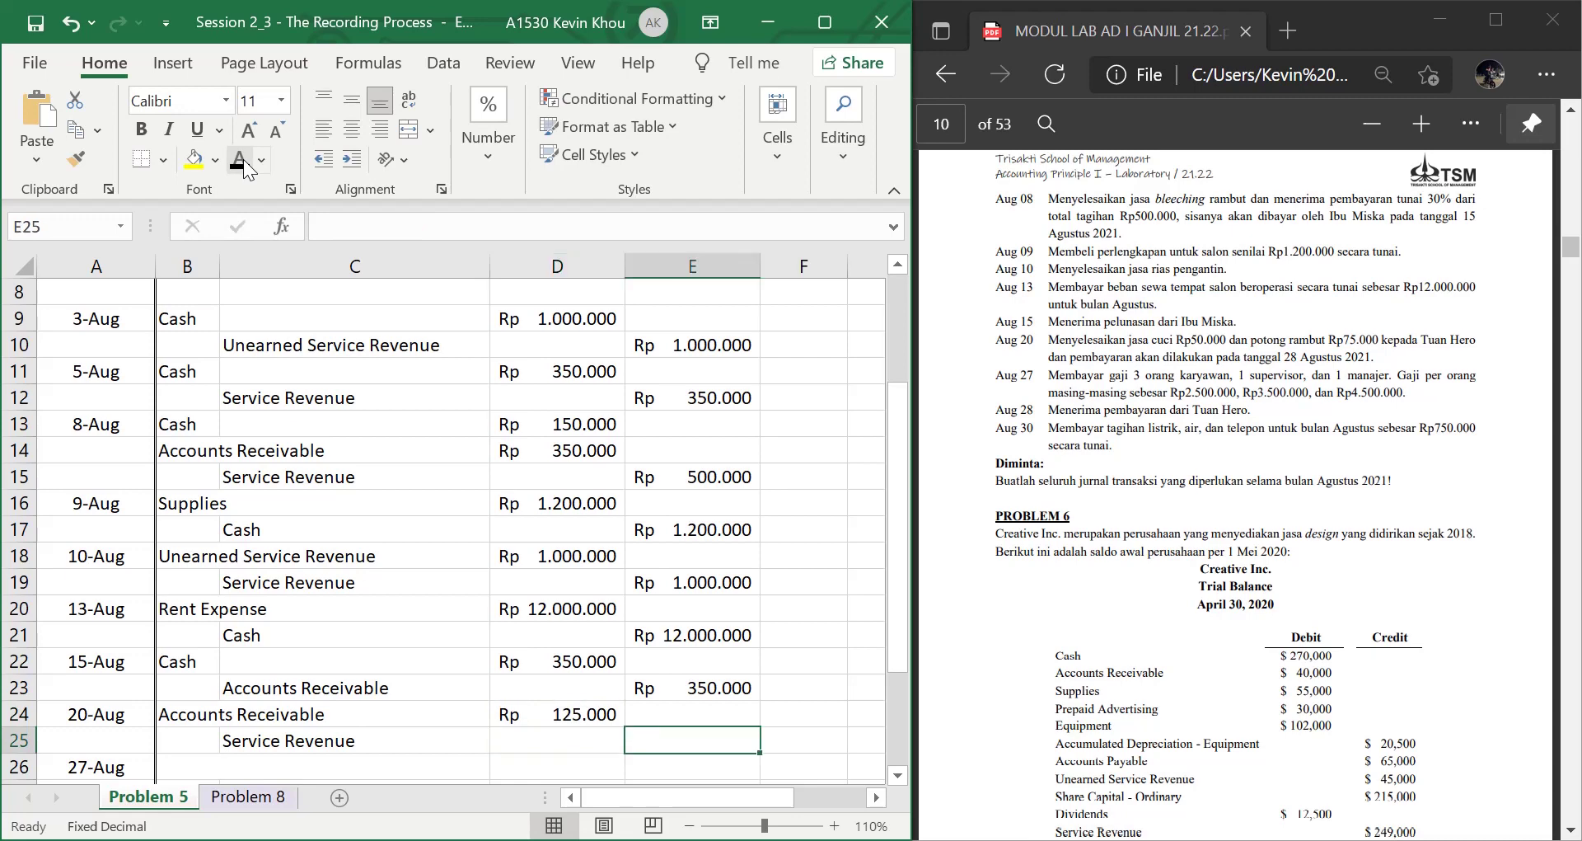
{"action": "type", "text": "="}
{"action": "key", "text": "Left"}
{"action": "key", "text": "Up"}
{"action": "key", "text": "Return"}
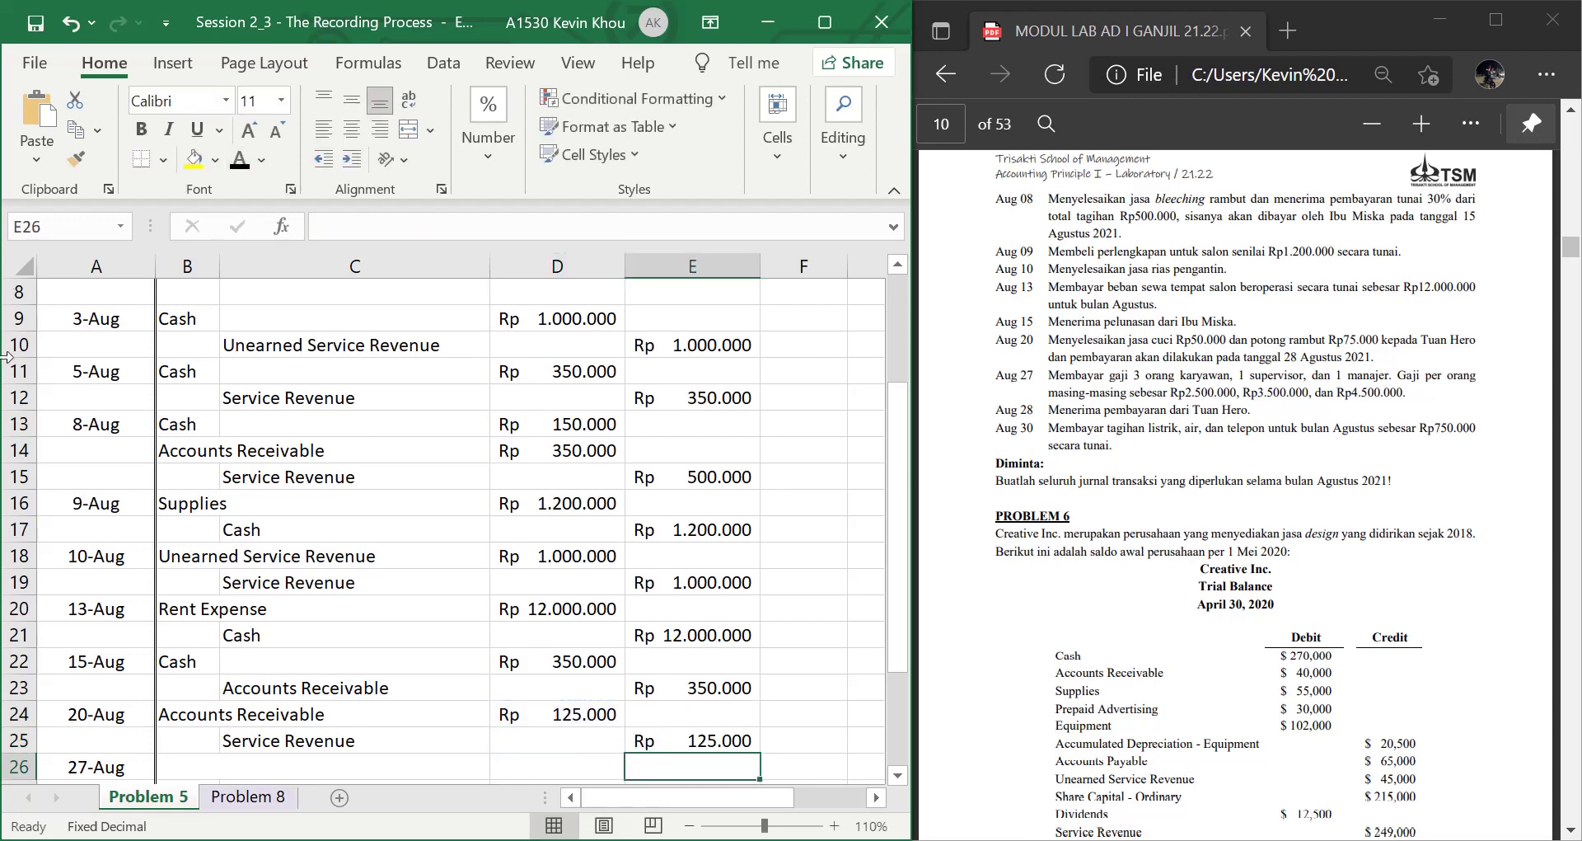
Make the 27-Aug account names black: Salaries and Wages Expense in B26 and Cash in C27
{"action": "scroll", "coordinate": [316, 610], "scroll_direction": "down", "scroll_amount": 4}
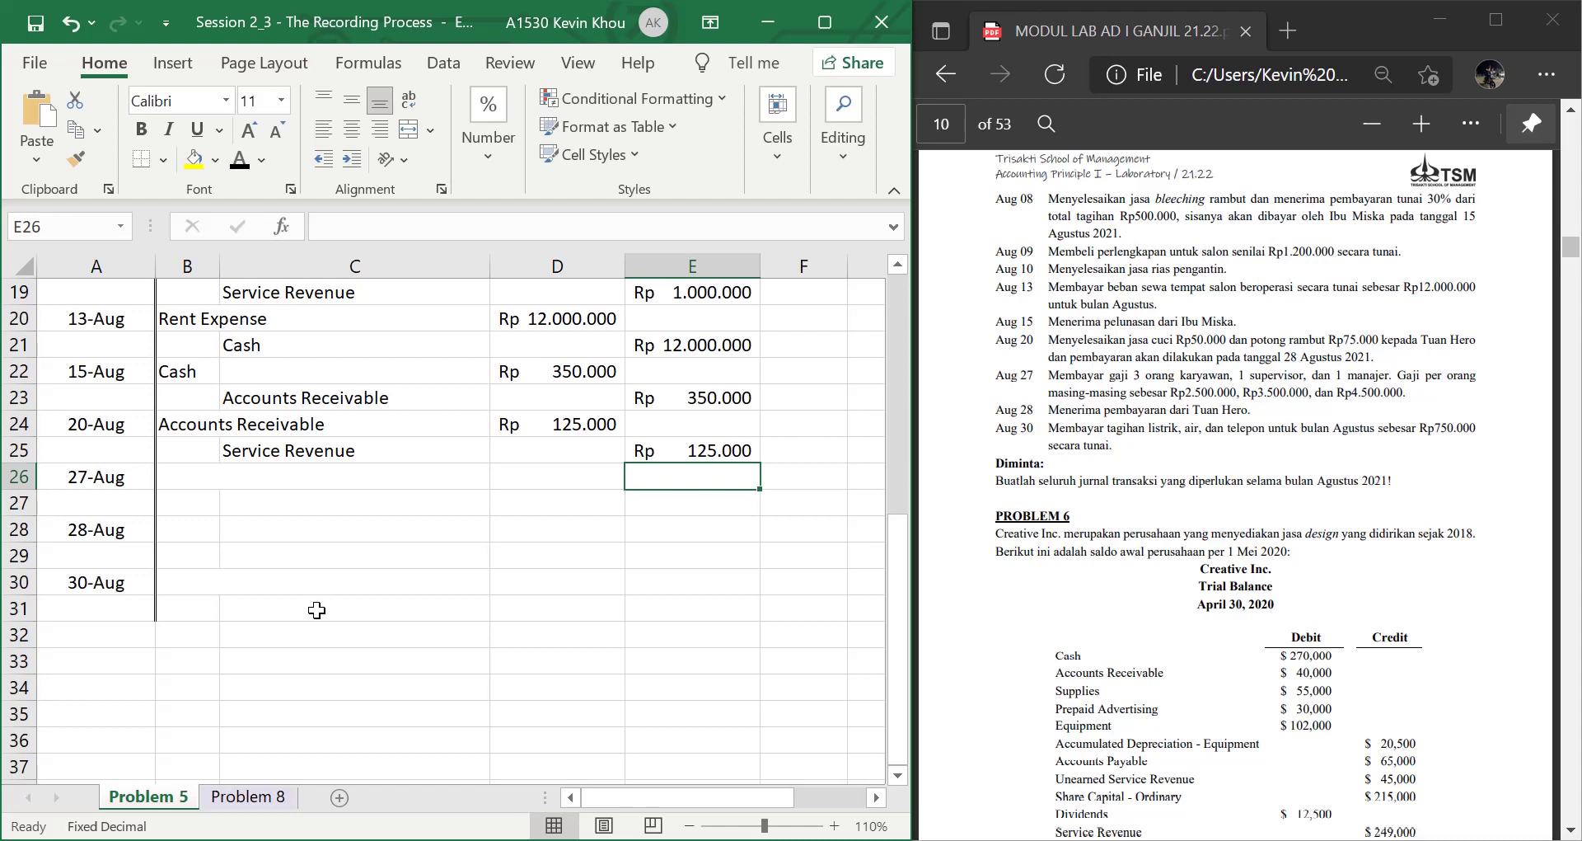
{"action": "key", "text": "Left"}
{"action": "key", "text": "Left"}
{"action": "key", "text": "Left"}
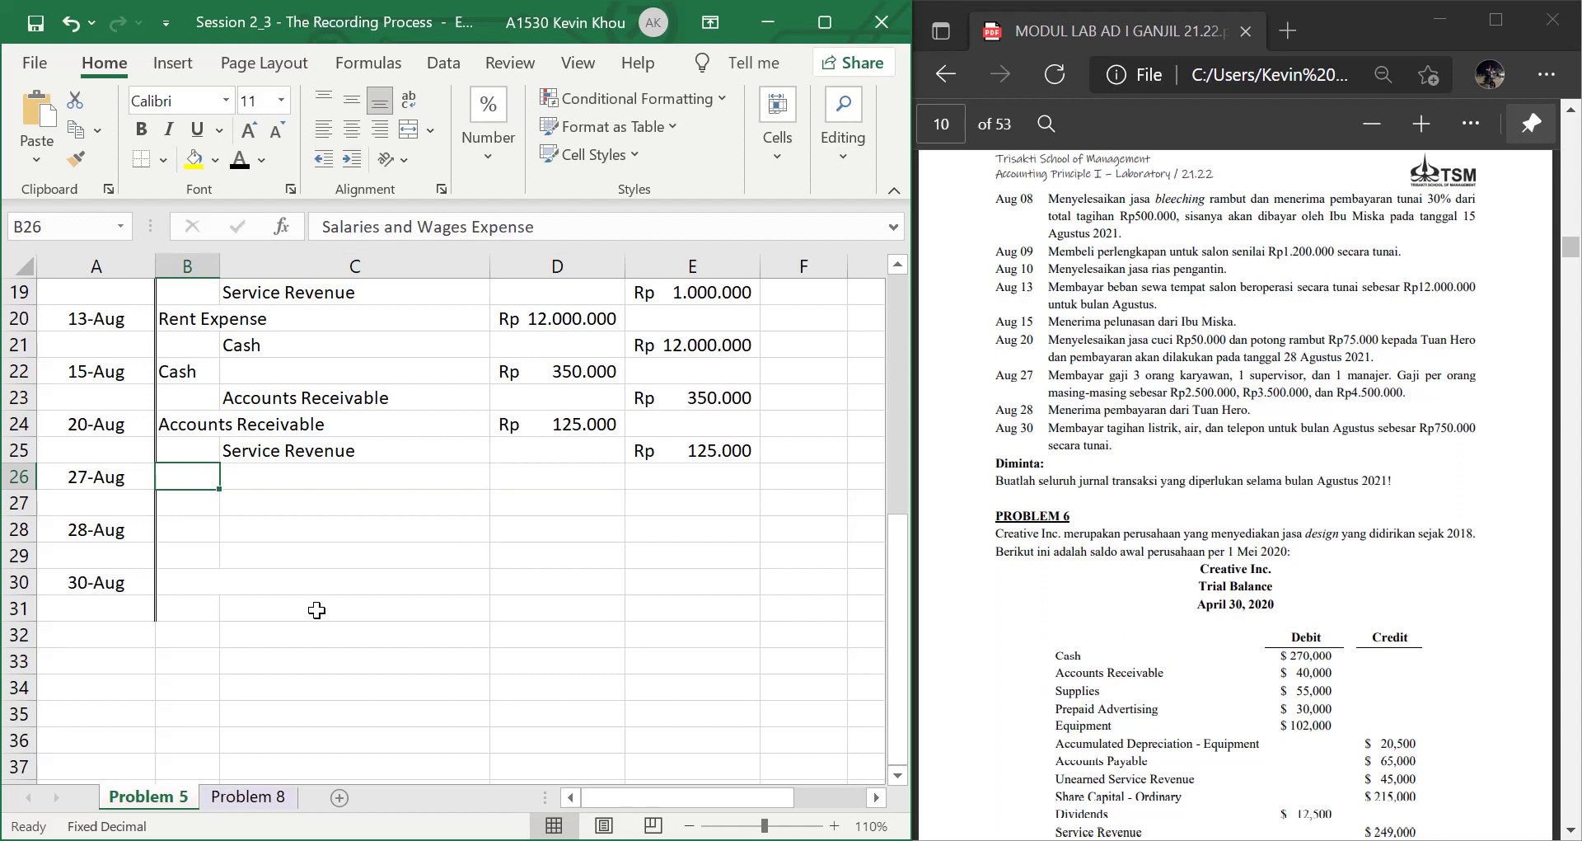
{"action": "left_click", "coordinate": [239, 163]}
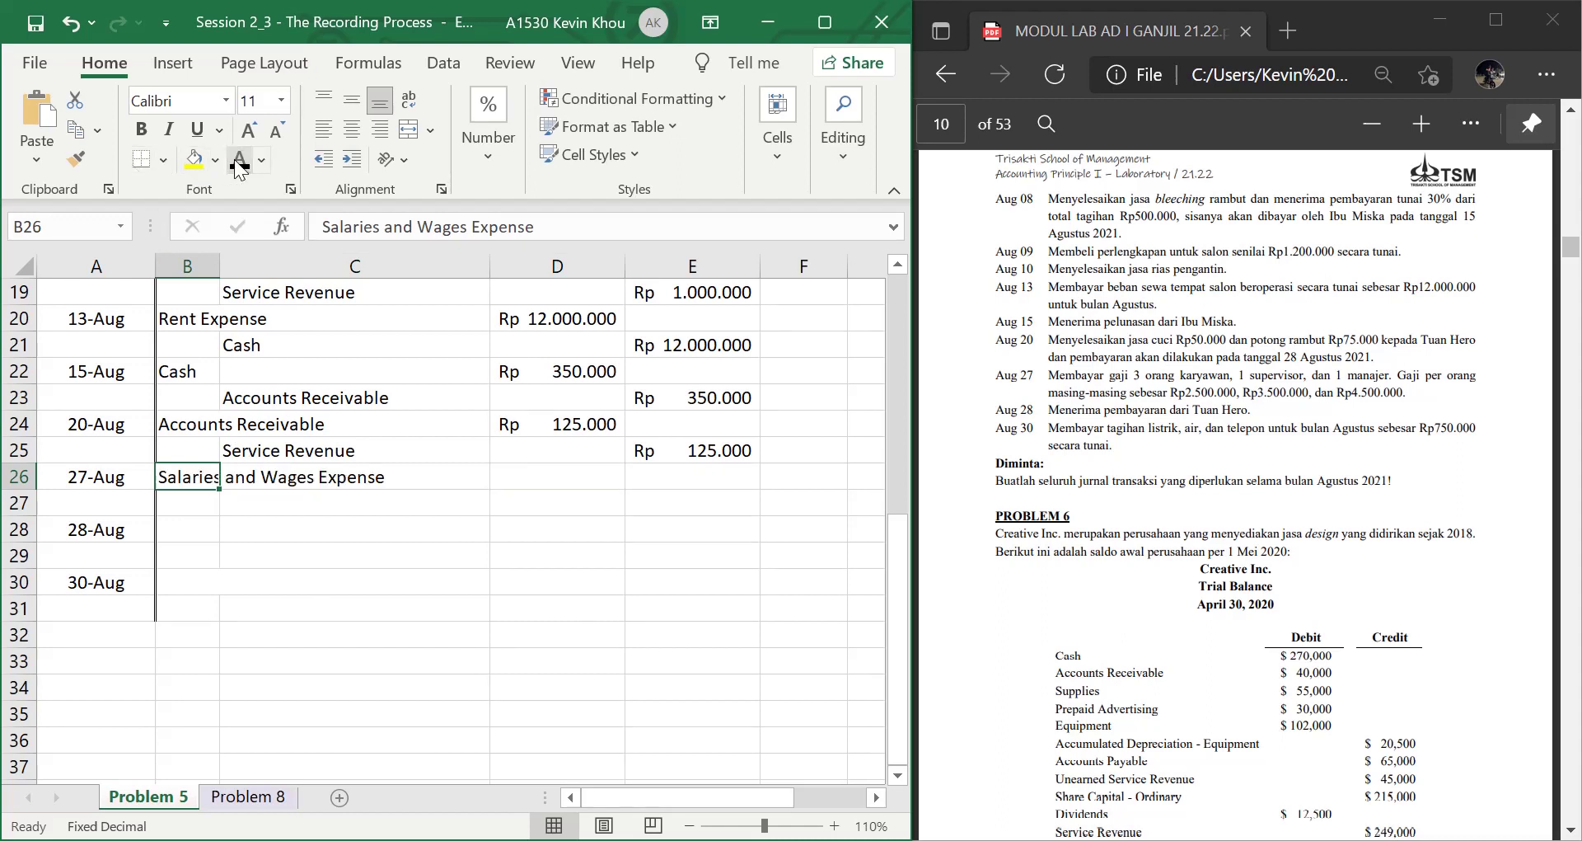
{"action": "key", "text": "Down"}
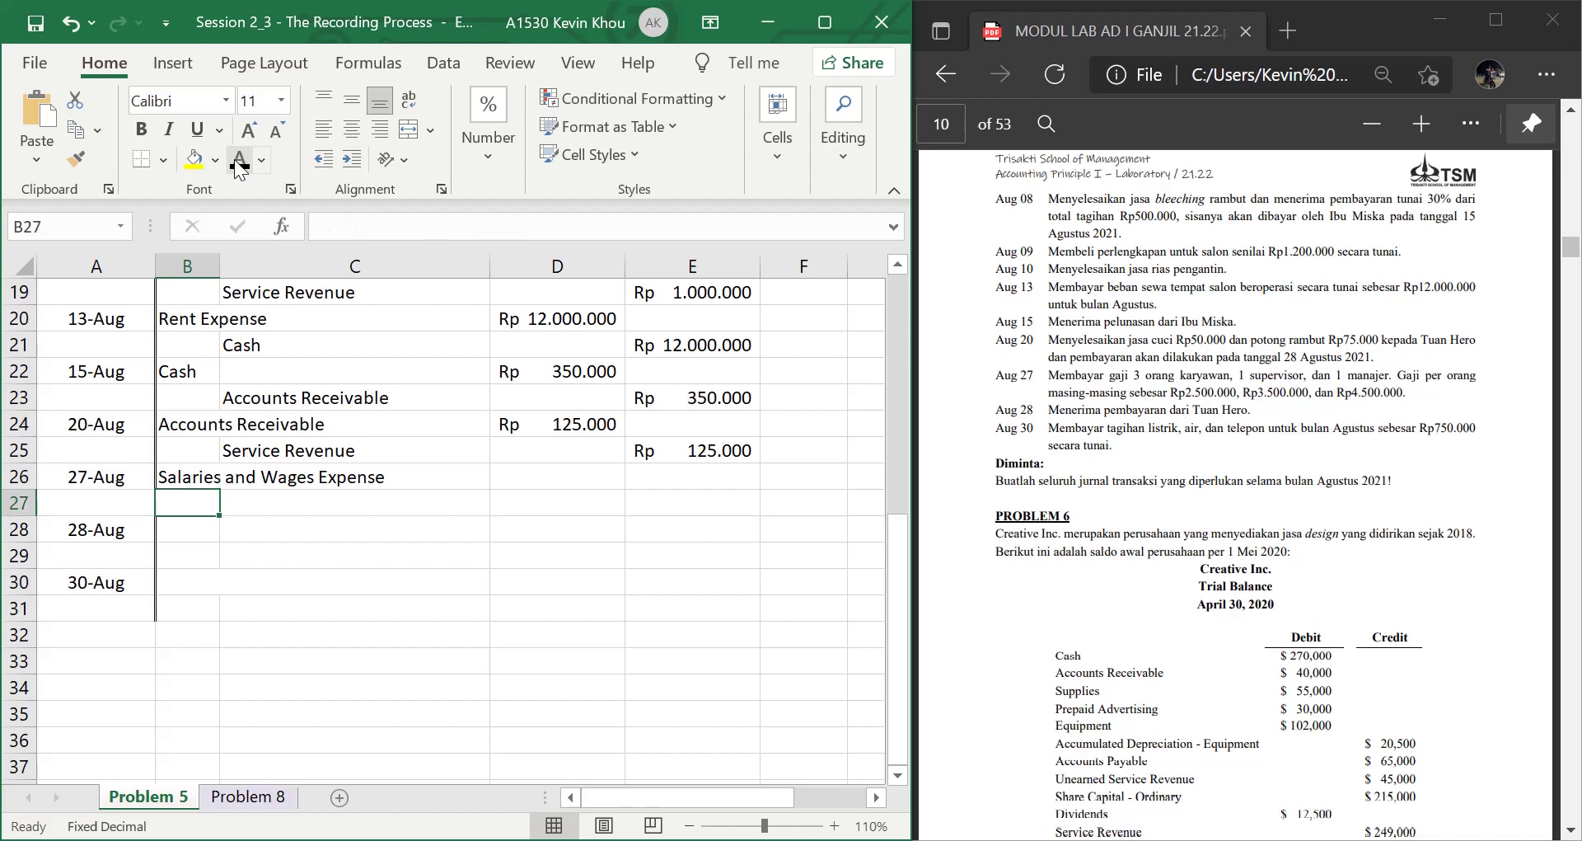
{"action": "key", "text": "Right"}
{"action": "left_click", "coordinate": [239, 163]}
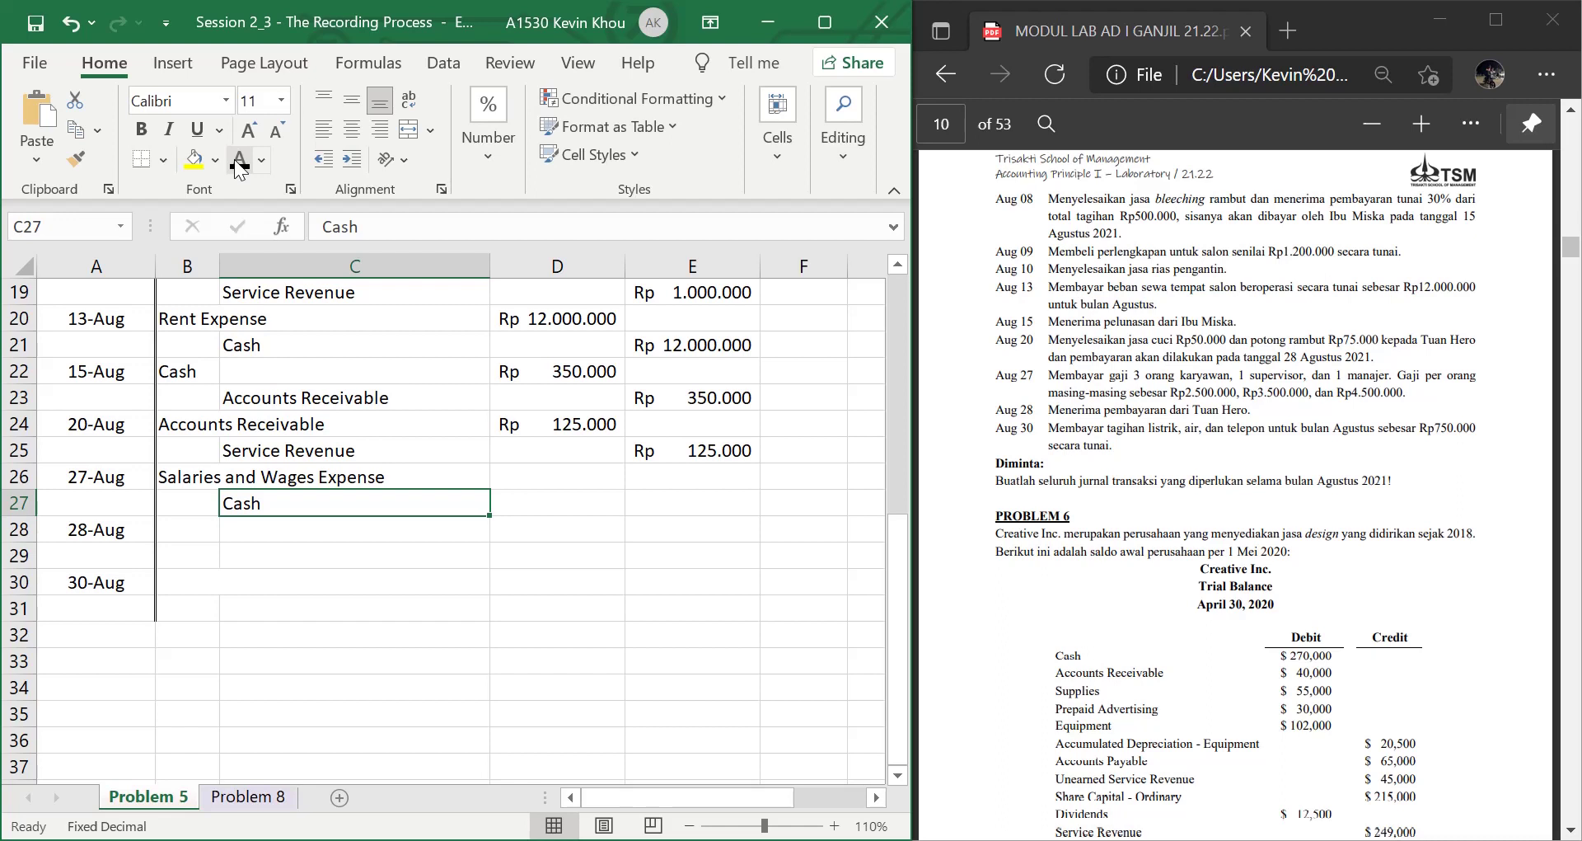
Enter the 27-Aug Salaries and Wages Expense debit in D26 as =3*2500000+3500000+4500000
{"action": "key", "text": "Right"}
{"action": "key", "text": "Up"}
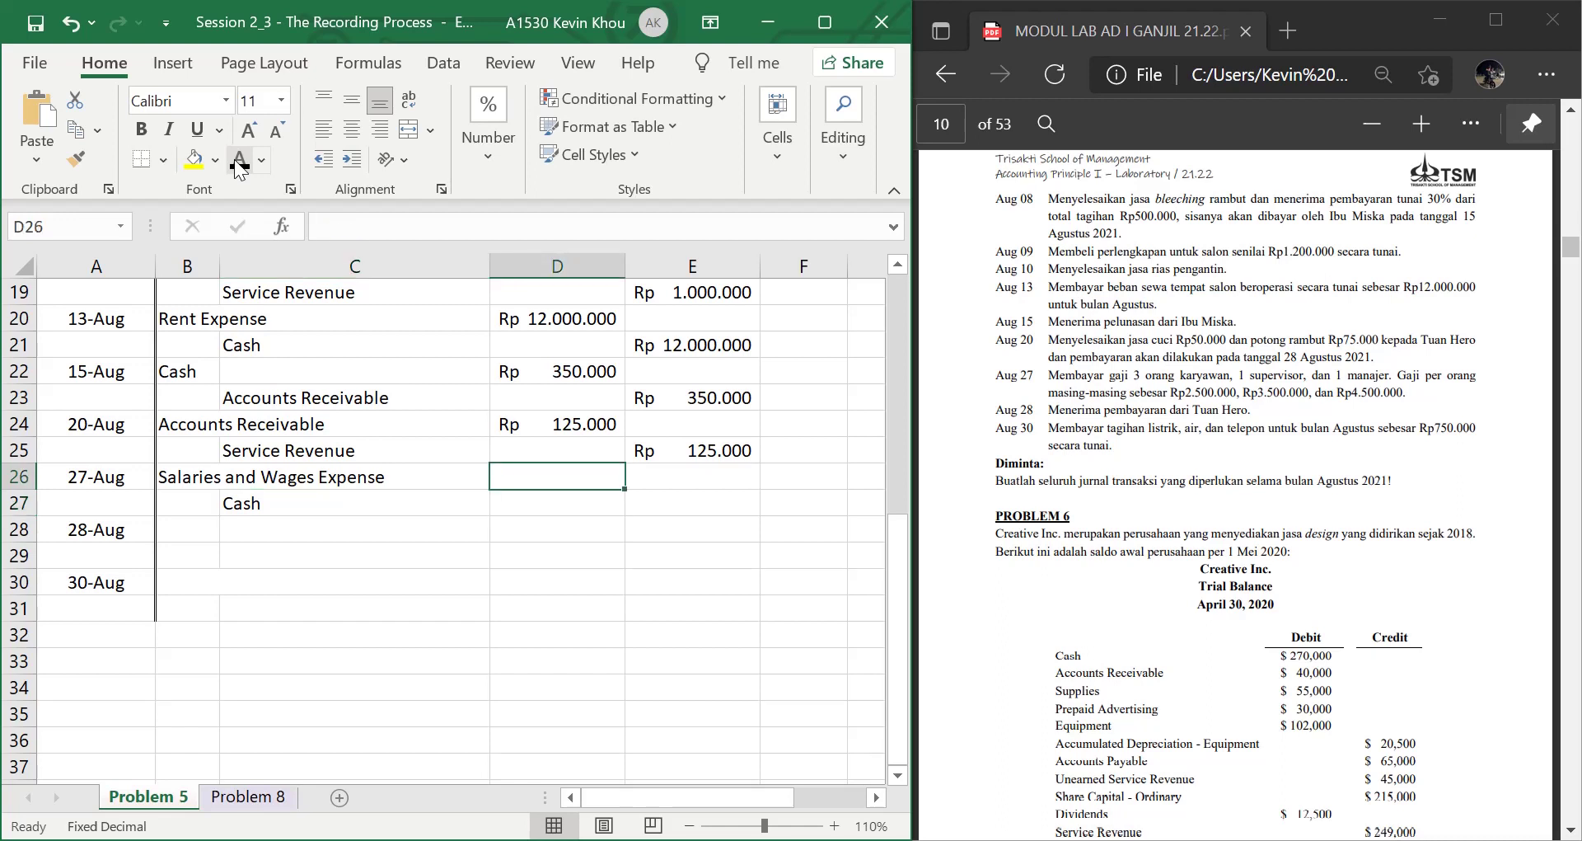
{"action": "type", "text": "=3"}
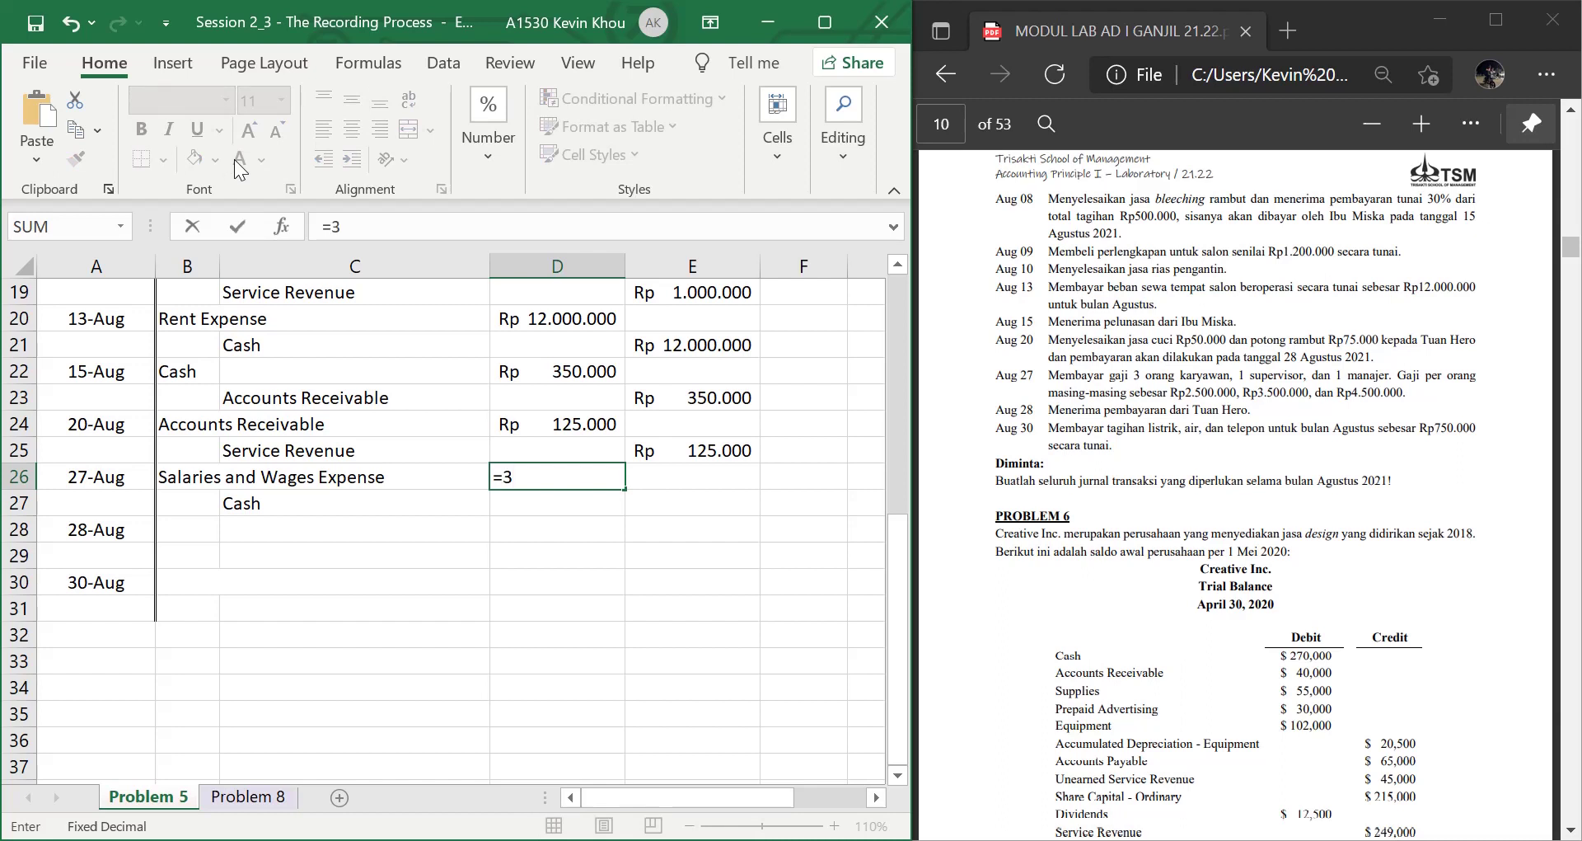
{"action": "type", "text": "*"}
{"action": "type", "text": "2500000+"}
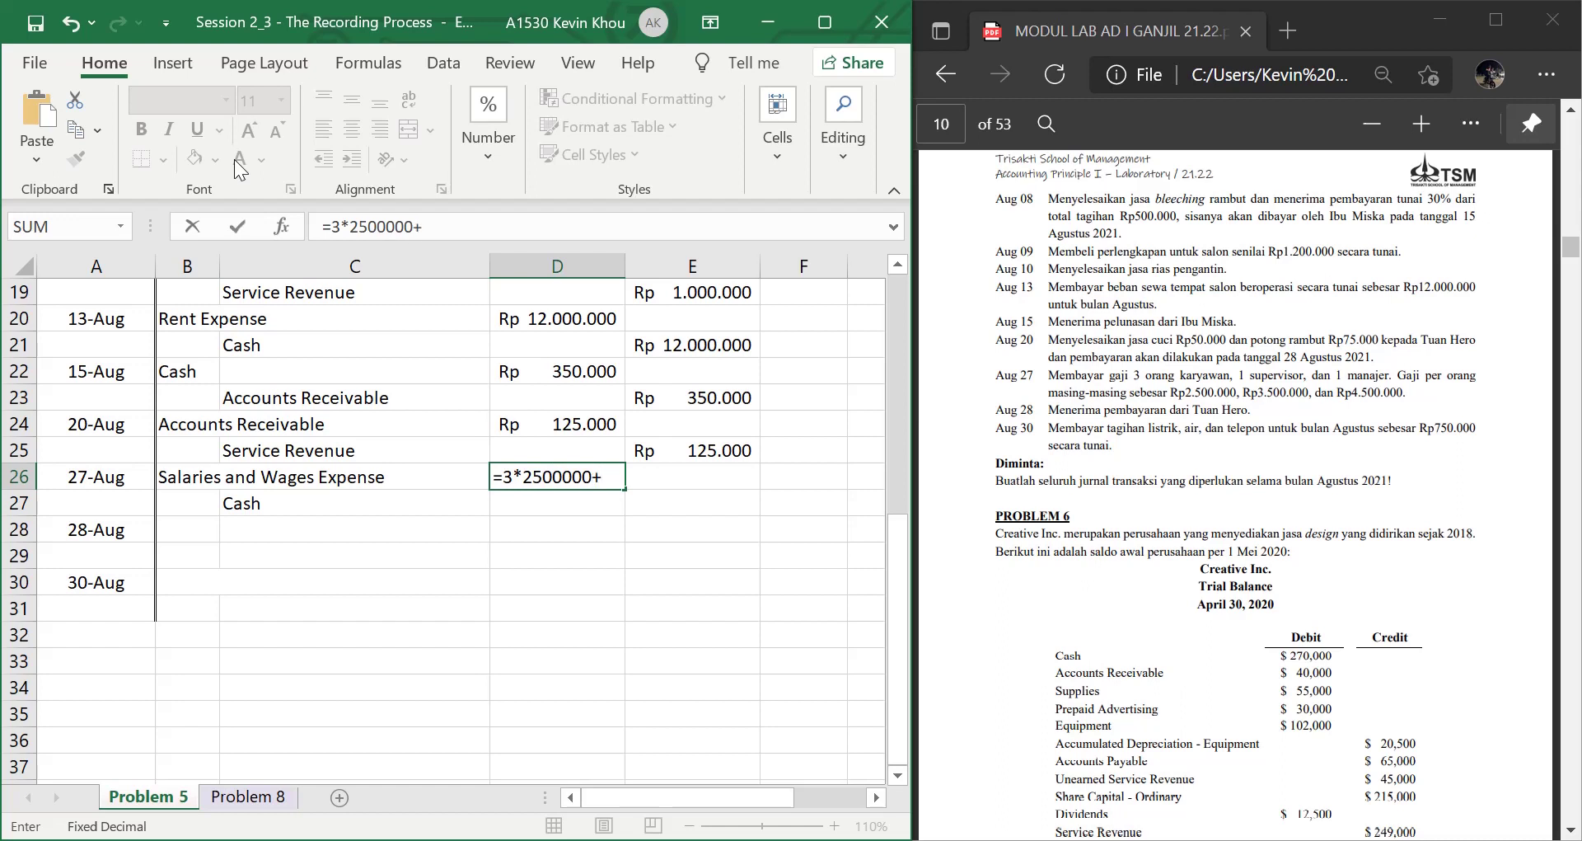
{"action": "type", "text": "3500000+"}
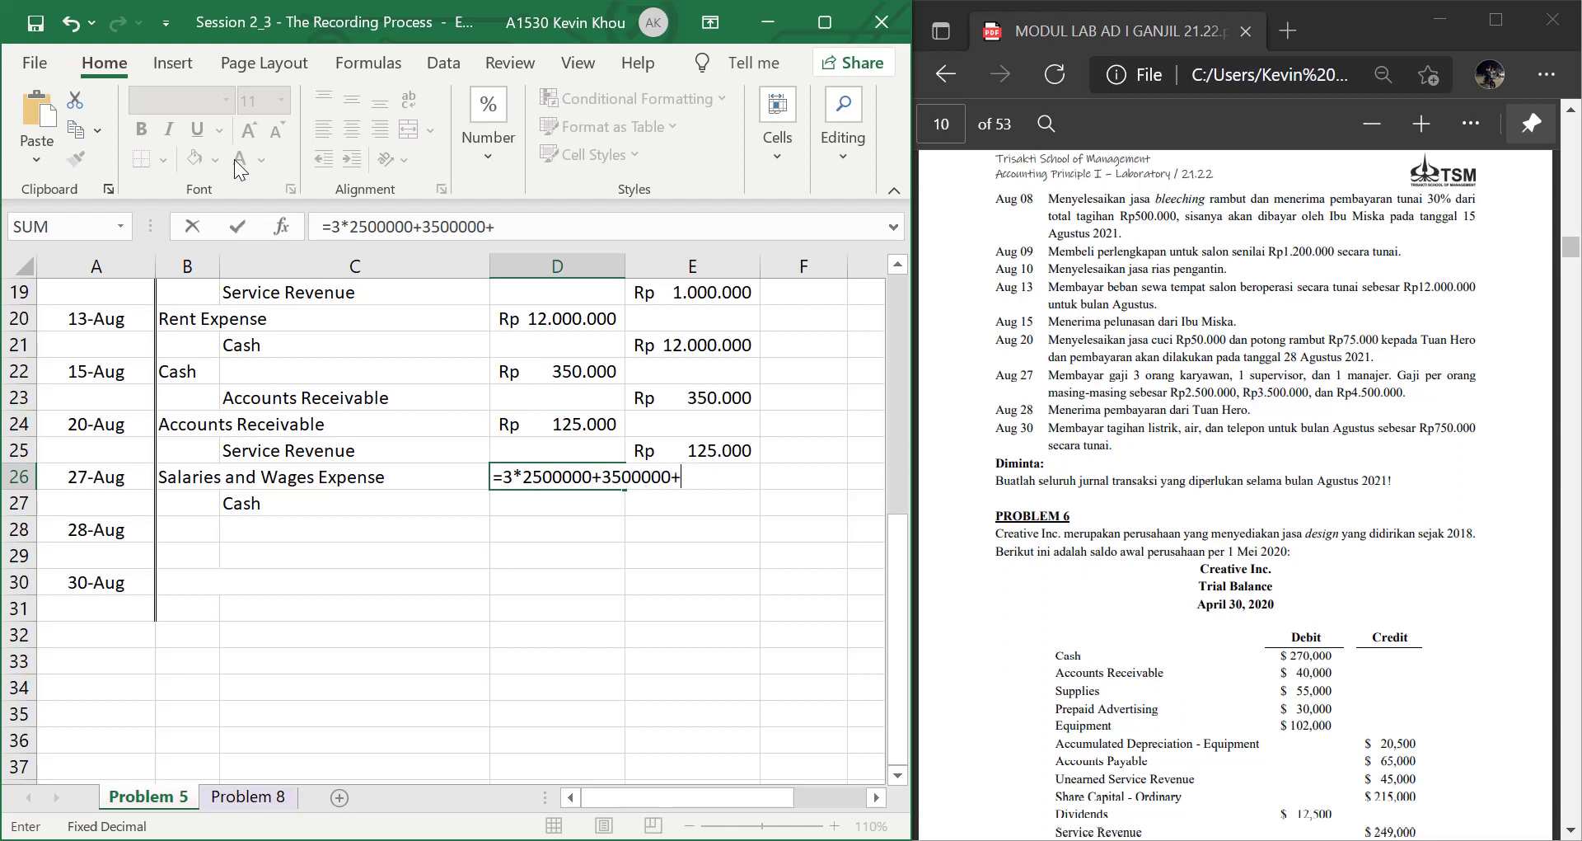
{"action": "type", "text": "450000"}
{"action": "key", "text": "Return"}
Enter the 27-Aug Cash credit in E27 as a formula referencing D26
{"action": "key", "text": "Right"}
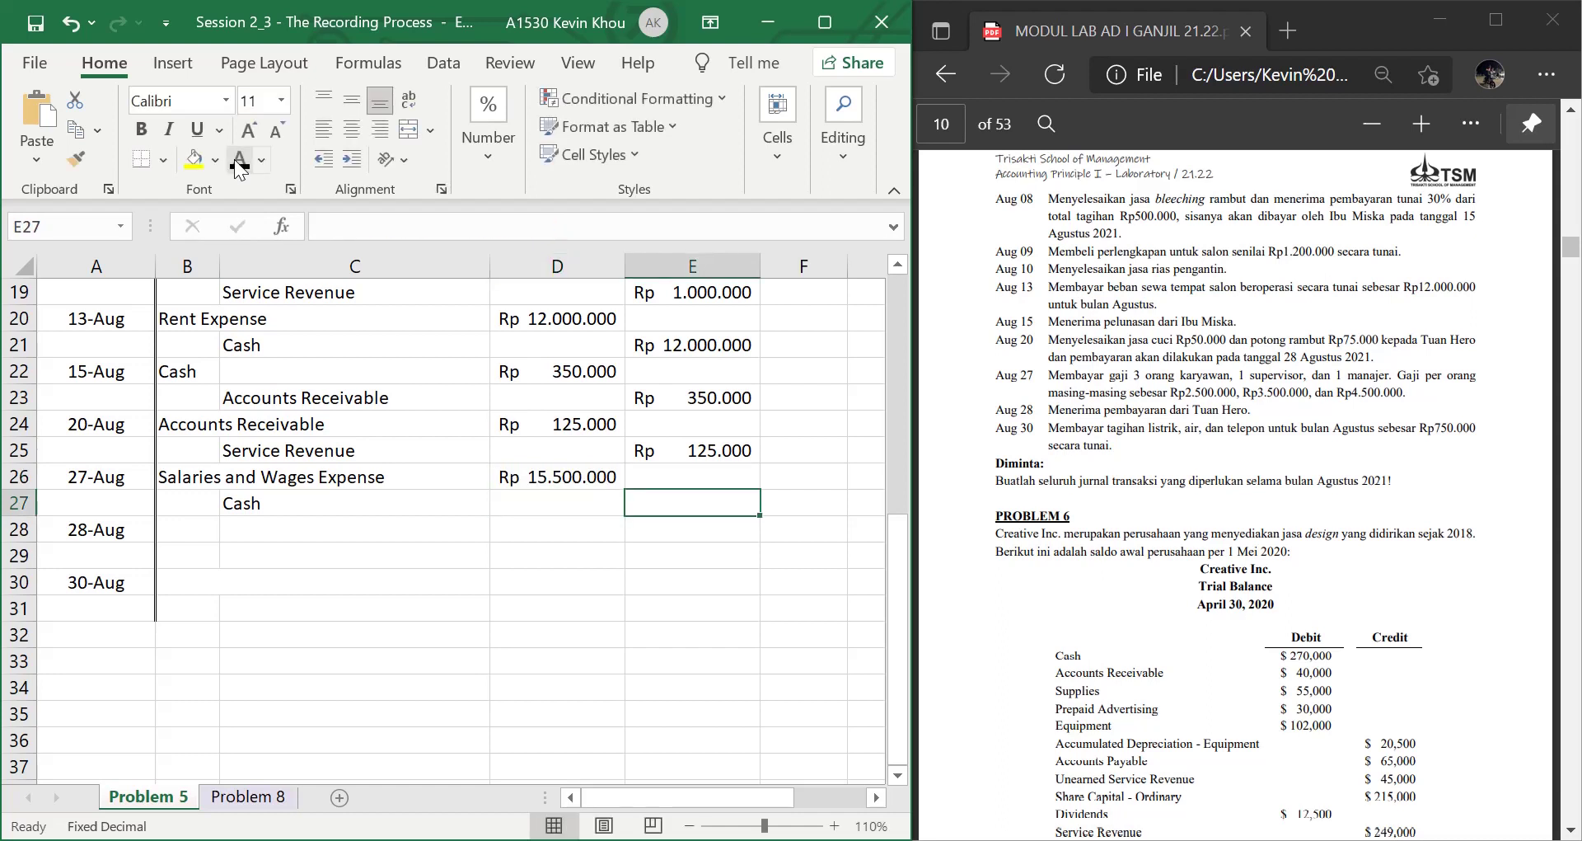
{"action": "type", "text": "=D26"}
{"action": "key", "text": "Return"}
Make the 28-Aug account names black: Cash in B28 and Accounts Receivable in C29
{"action": "key", "text": "Left"}
{"action": "key", "text": "Left"}
{"action": "key", "text": "Left"}
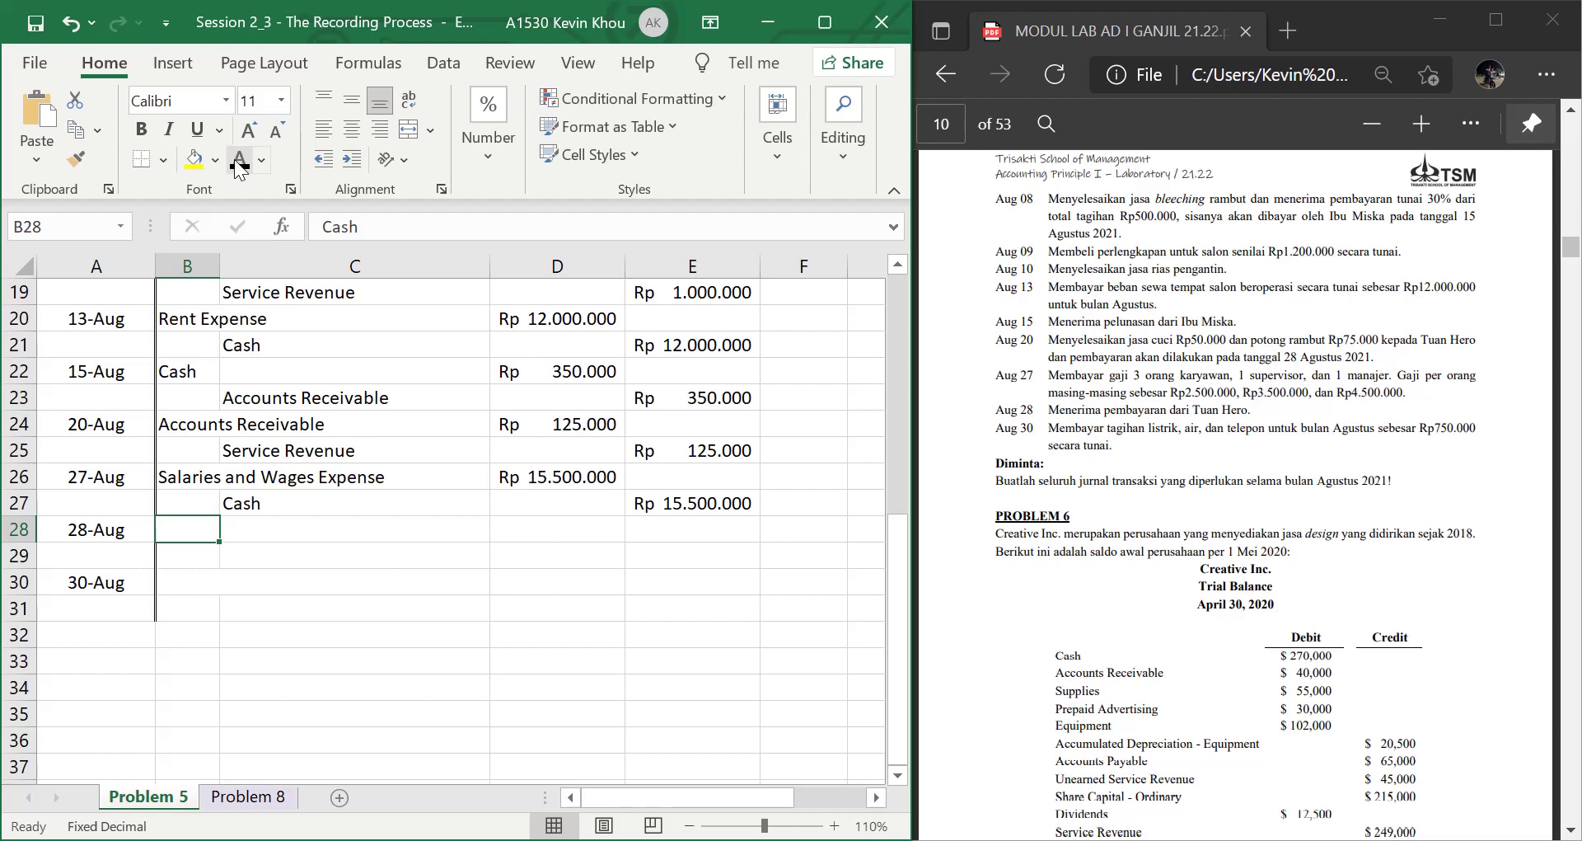
{"action": "key", "text": "Up"}
{"action": "key", "text": "Up"}
{"action": "key", "text": "Up"}
{"action": "key", "text": "Up"}
{"action": "key", "text": "Down"}
{"action": "key", "text": "Down"}
{"action": "key", "text": "Down"}
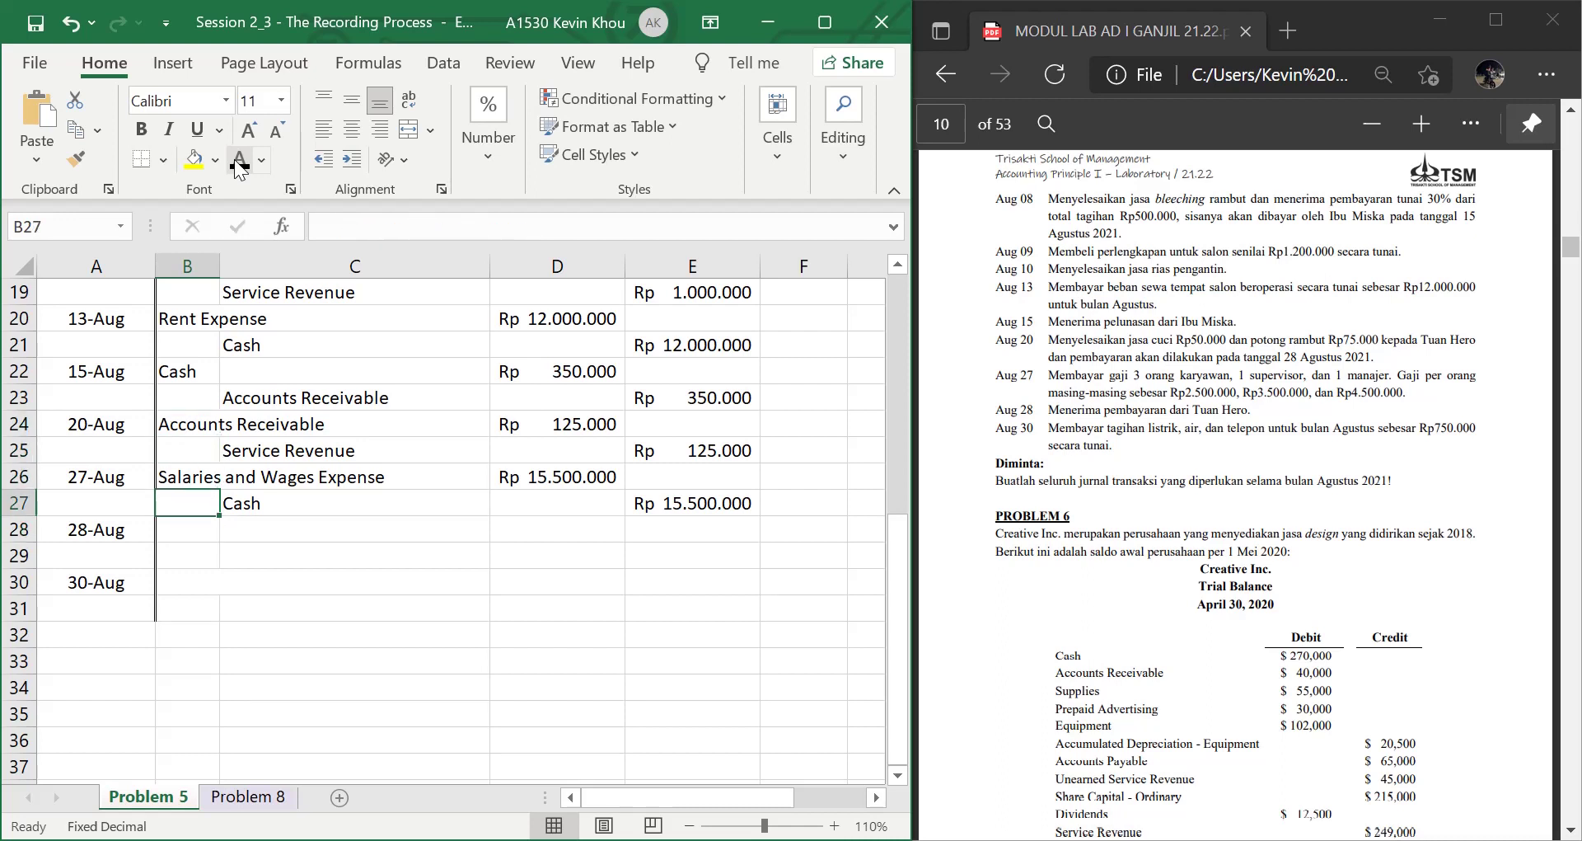
{"action": "key", "text": "Down"}
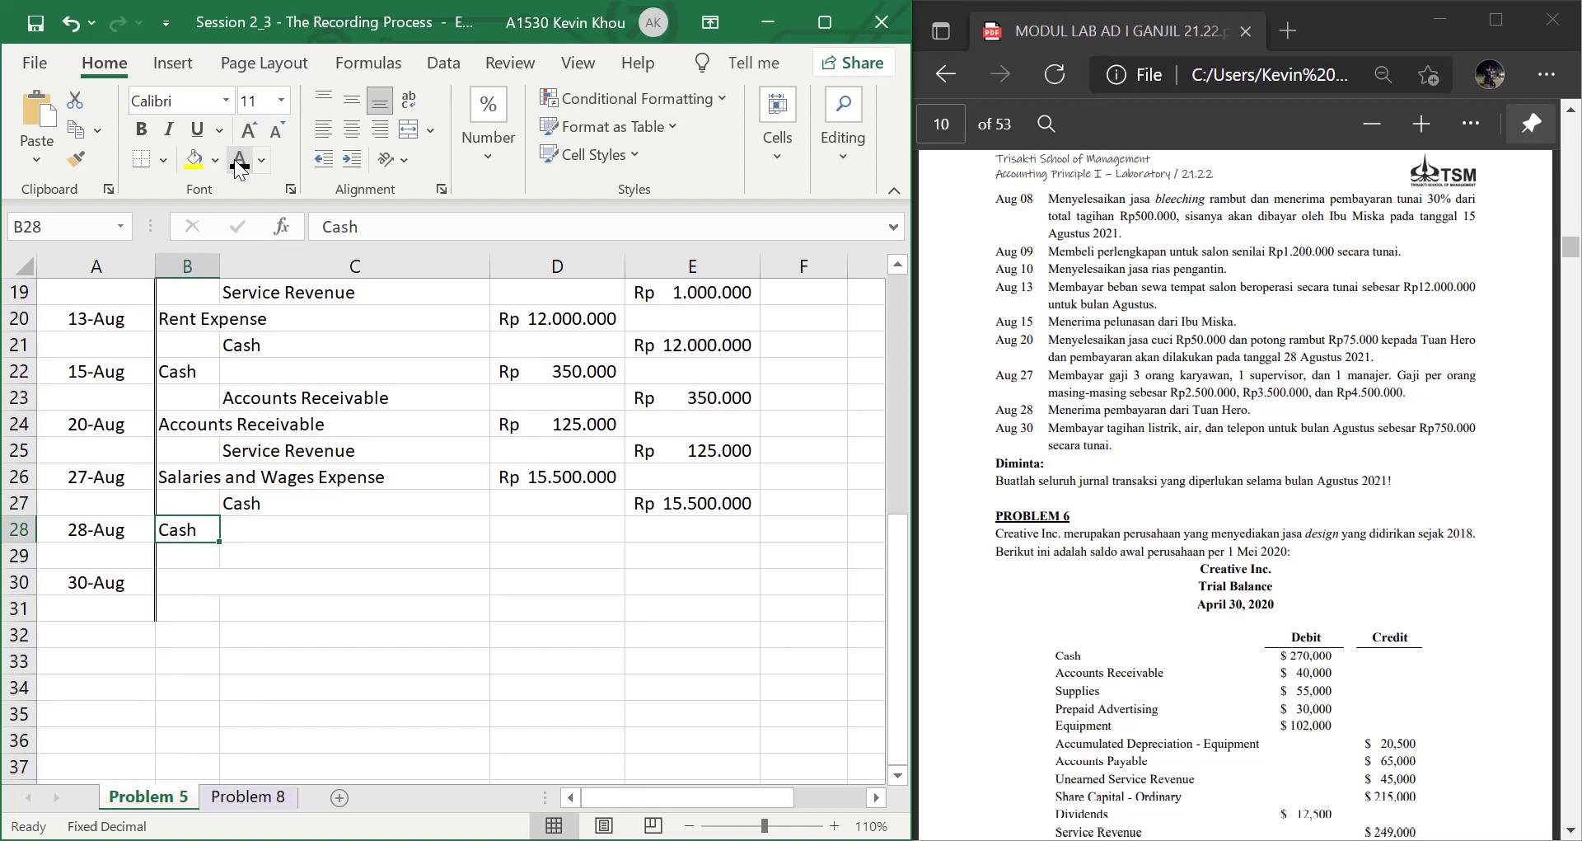
{"action": "key", "text": "Down"}
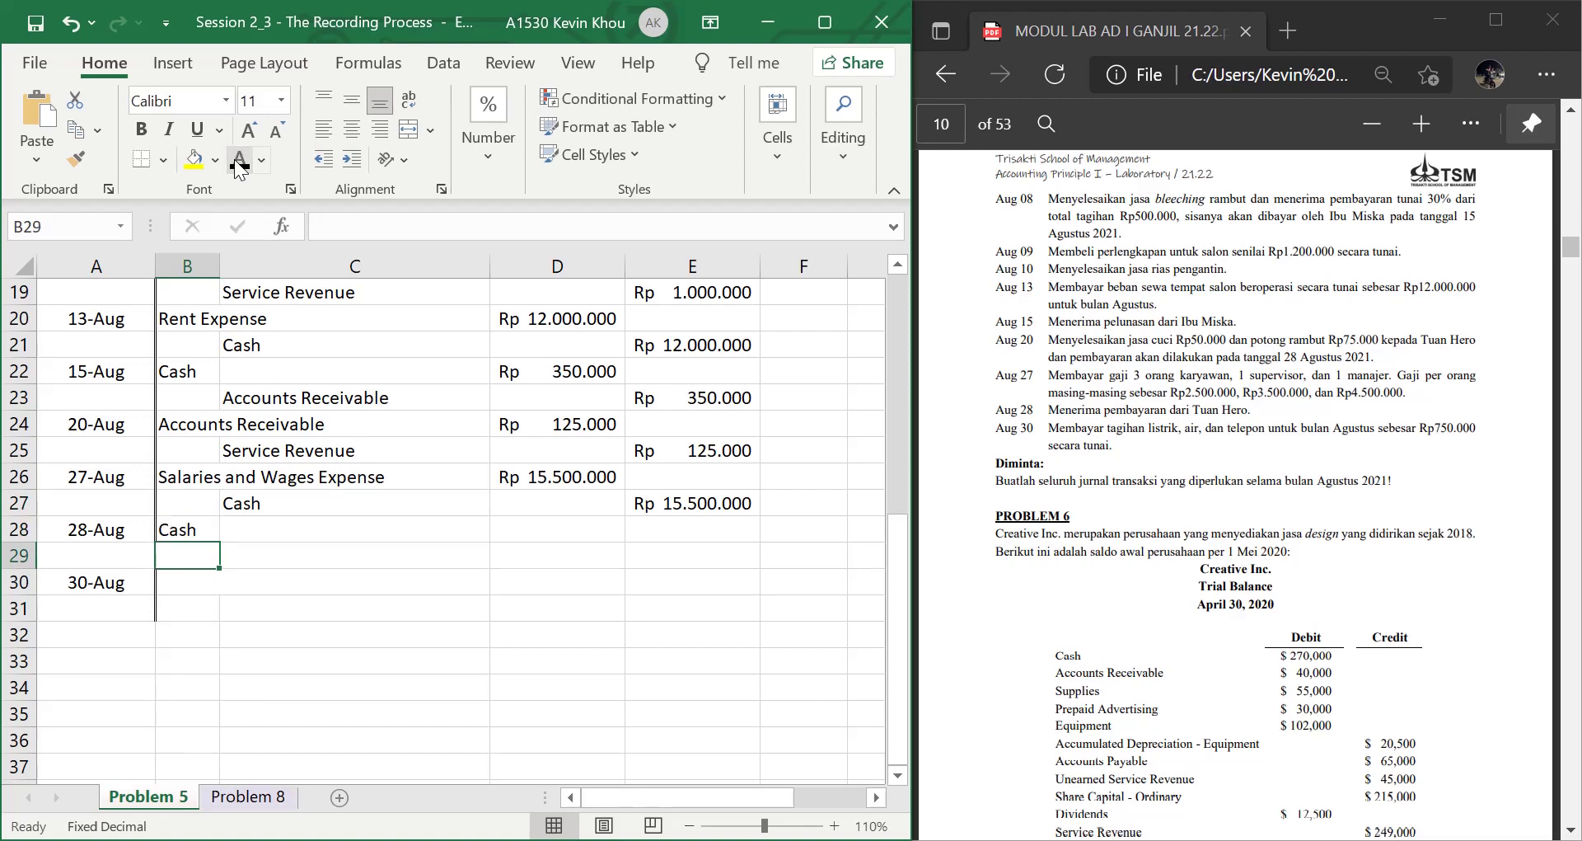
{"action": "key", "text": "Right"}
{"action": "type", "text": "Accounts Receivable"}
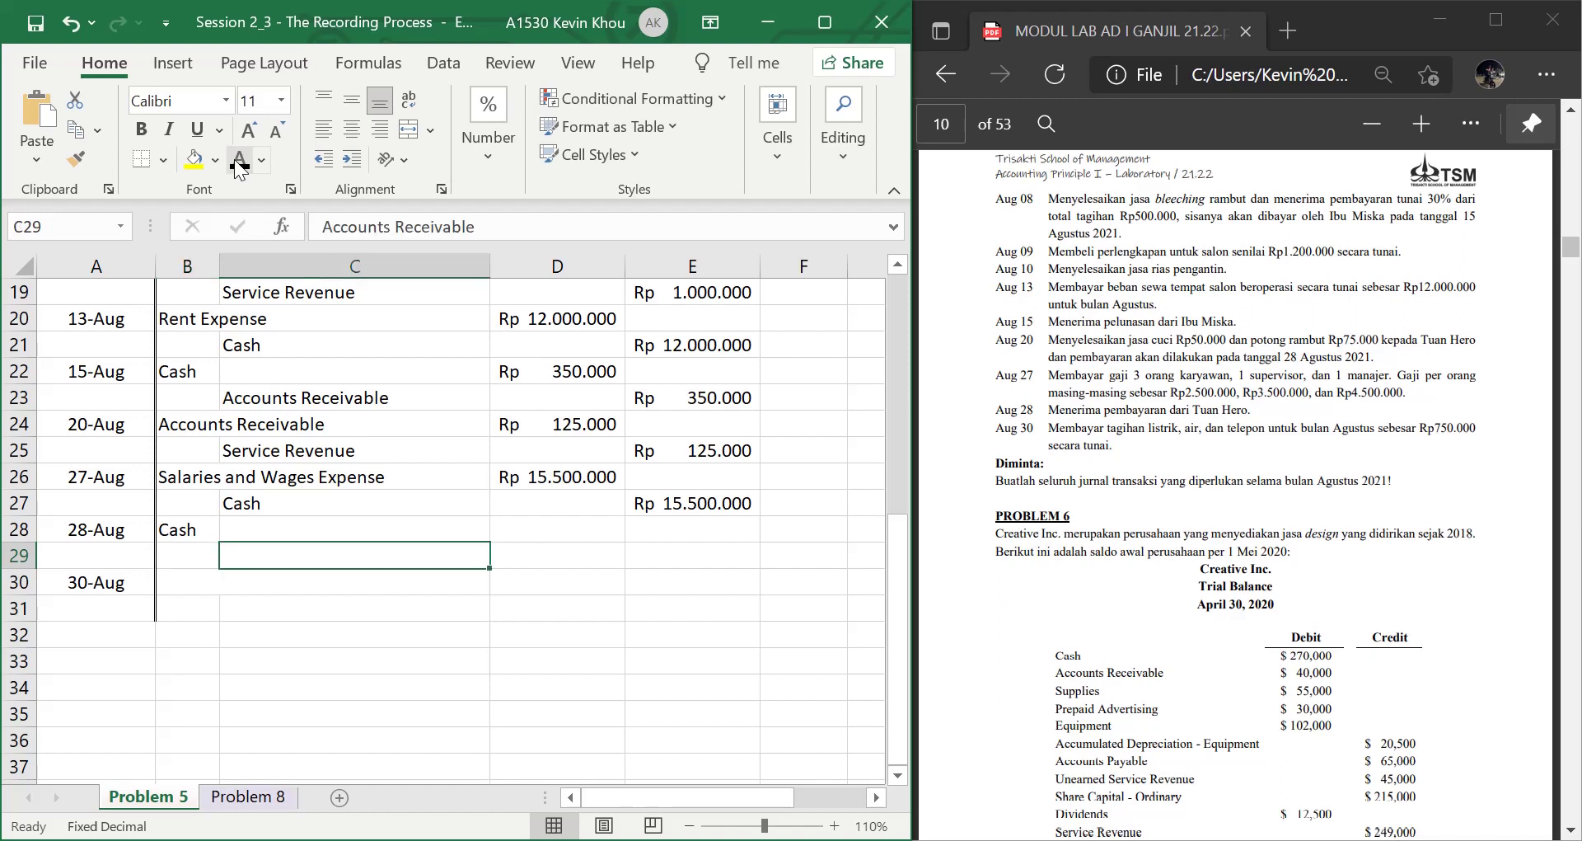
Enter the 28-Aug Cash debit in D28 as a formula referencing the 20-Aug Accounts Receivable debit in D24
{"action": "key", "text": "Right"}
{"action": "key", "text": "Up"}
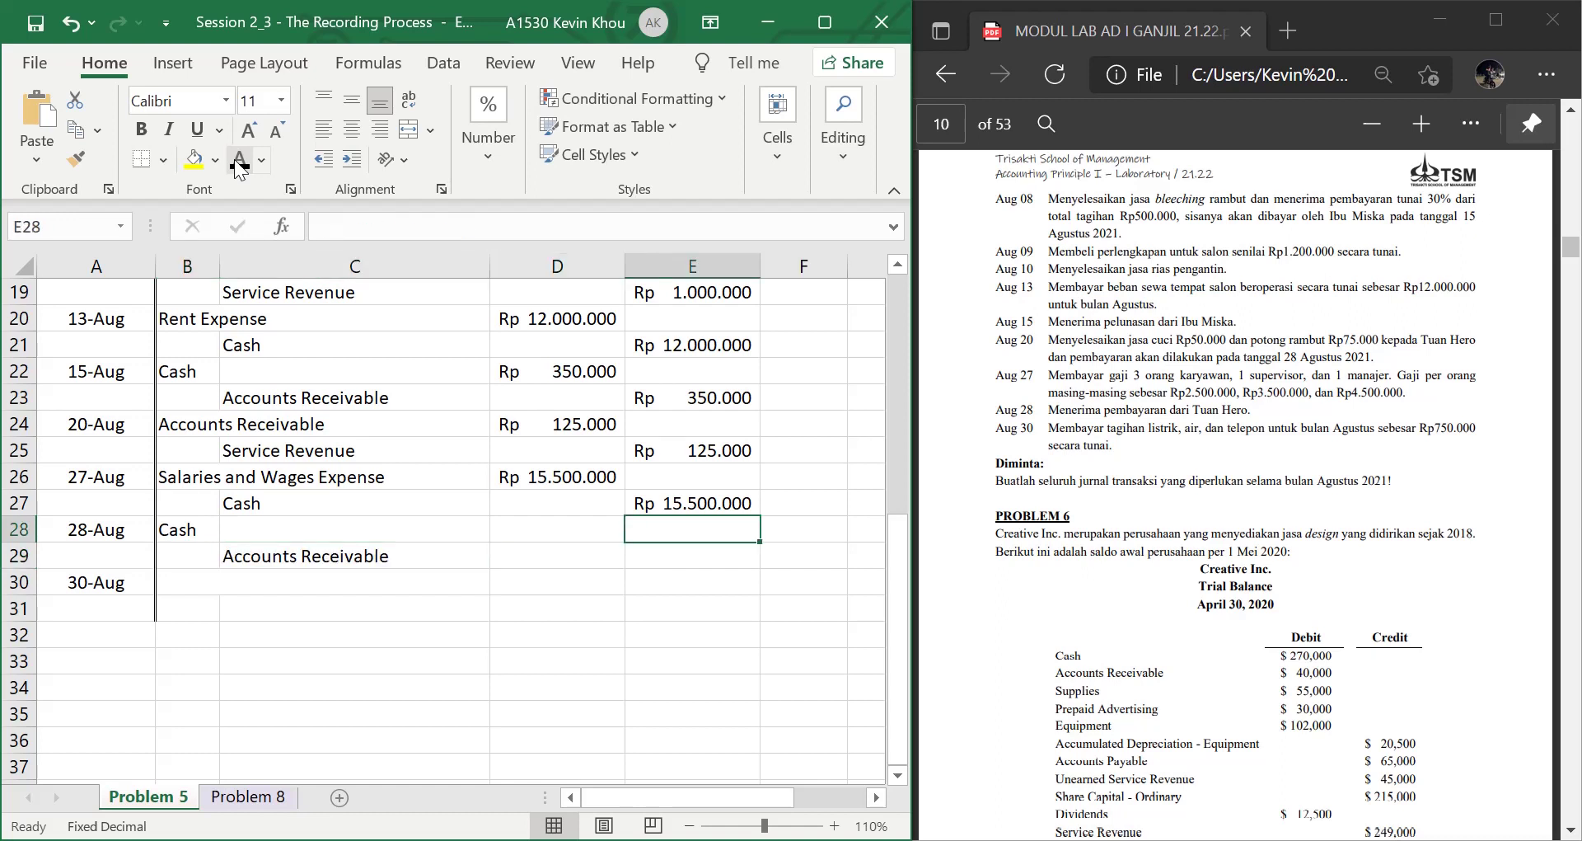
{"action": "type", "text": "="}
{"action": "key", "text": "Up"}
{"action": "key", "text": "Up"}
{"action": "key", "text": "Up"}
{"action": "key", "text": "Up"}
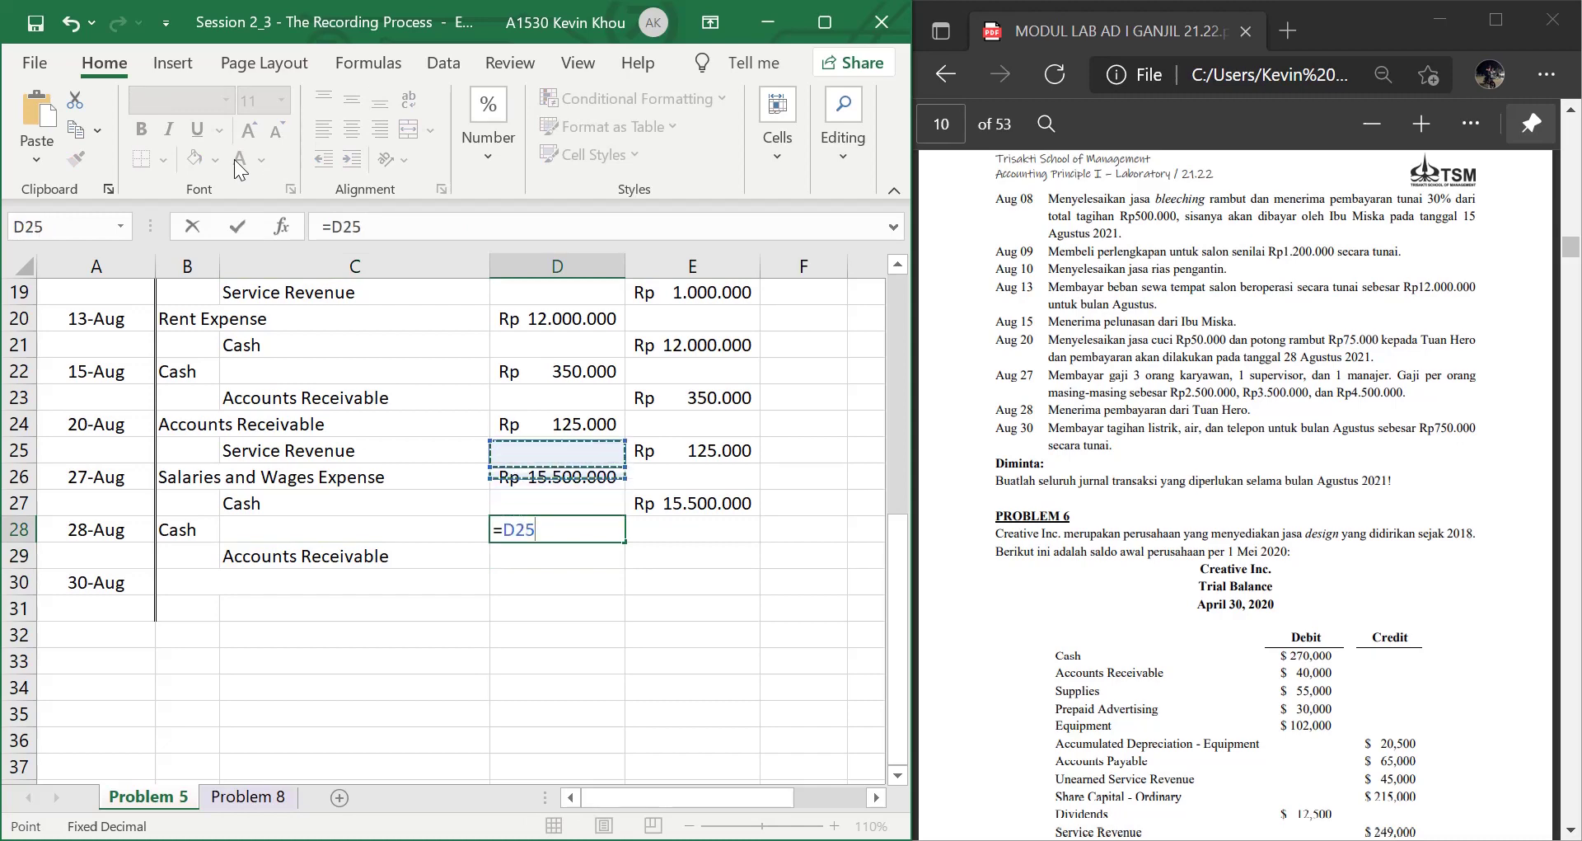
{"action": "key", "text": "Return"}
Enter the 28-Aug Accounts Receivable credit in E29 as a formula referencing D28
{"action": "key", "text": "Right"}
{"action": "type", "text": "="}
{"action": "key", "text": "Up"}
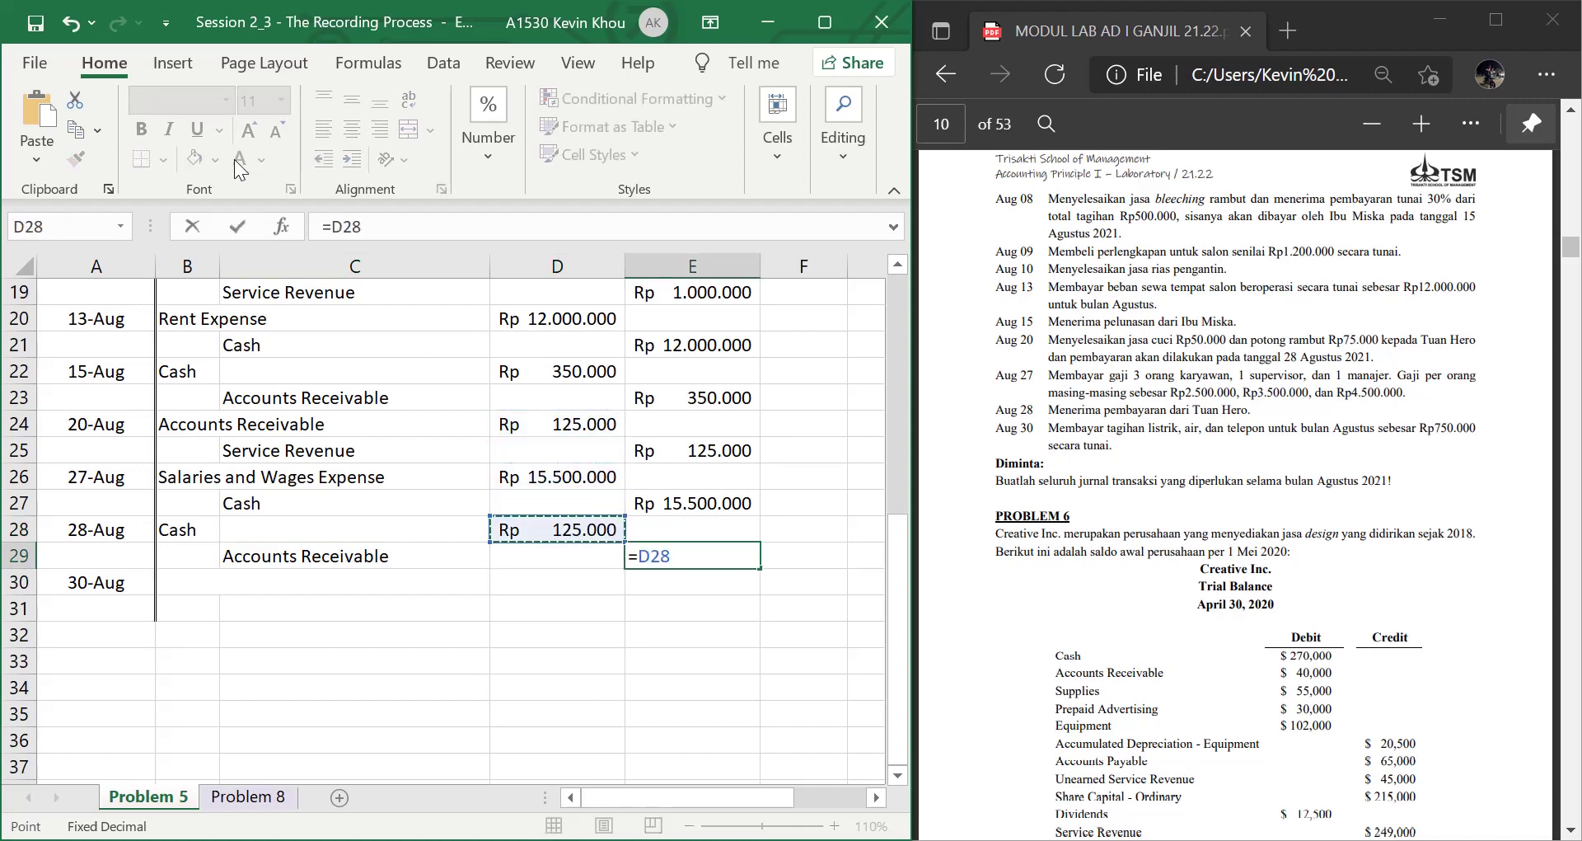
{"action": "key", "text": "Return"}
{"action": "key", "text": "Up"}
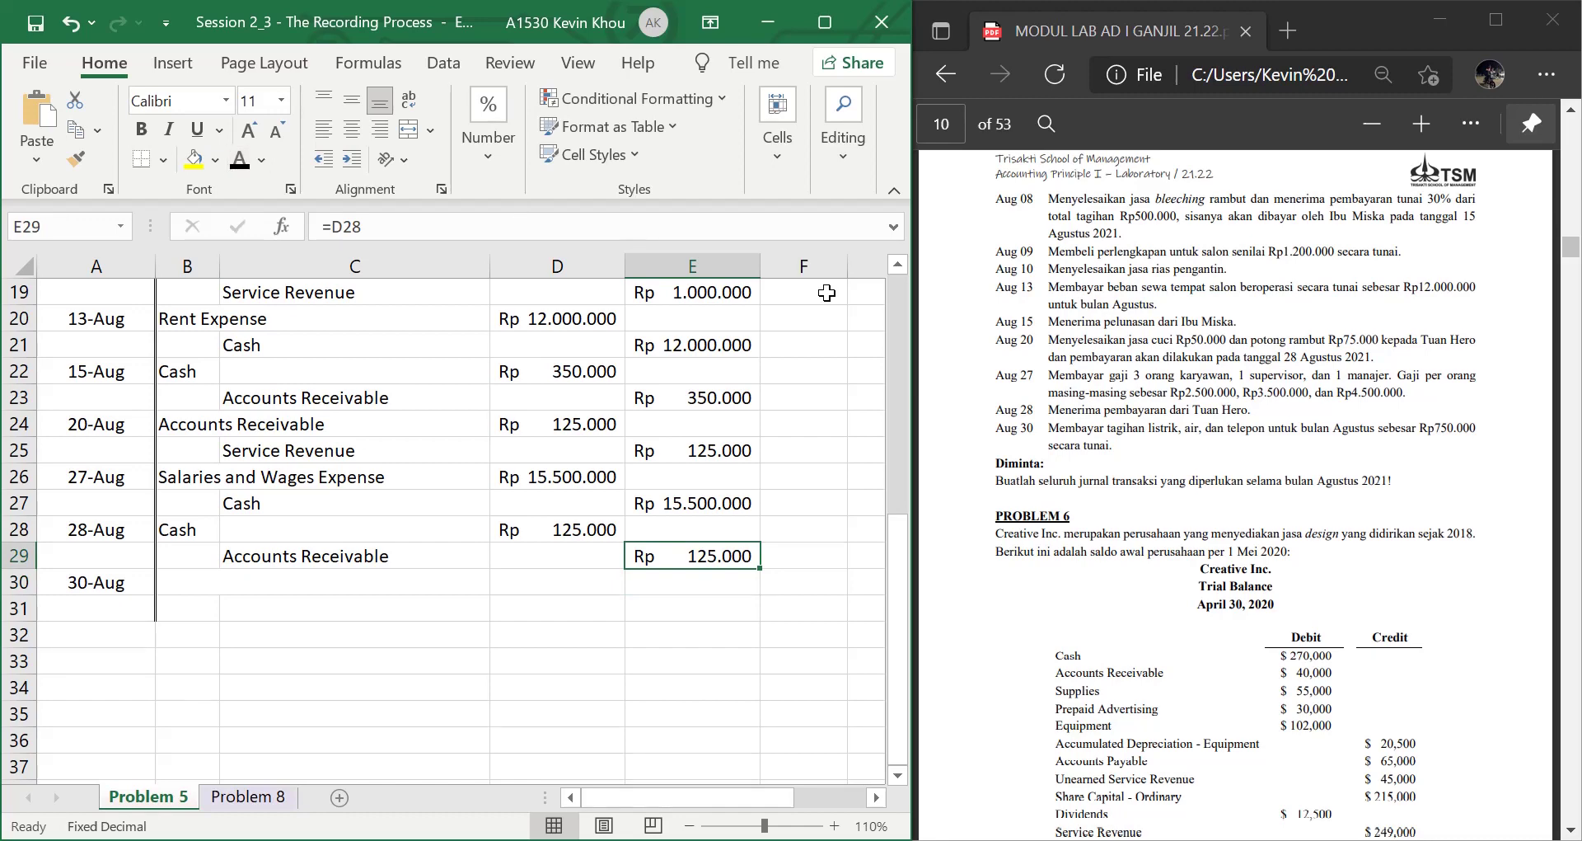
Recheck the Problem 5 transactions and make the 30-Aug account names black: Utilities Expense in B30 and Cash in C31
{"action": "scroll", "coordinate": [1180, 591], "scroll_direction": "up", "scroll_amount": 5}
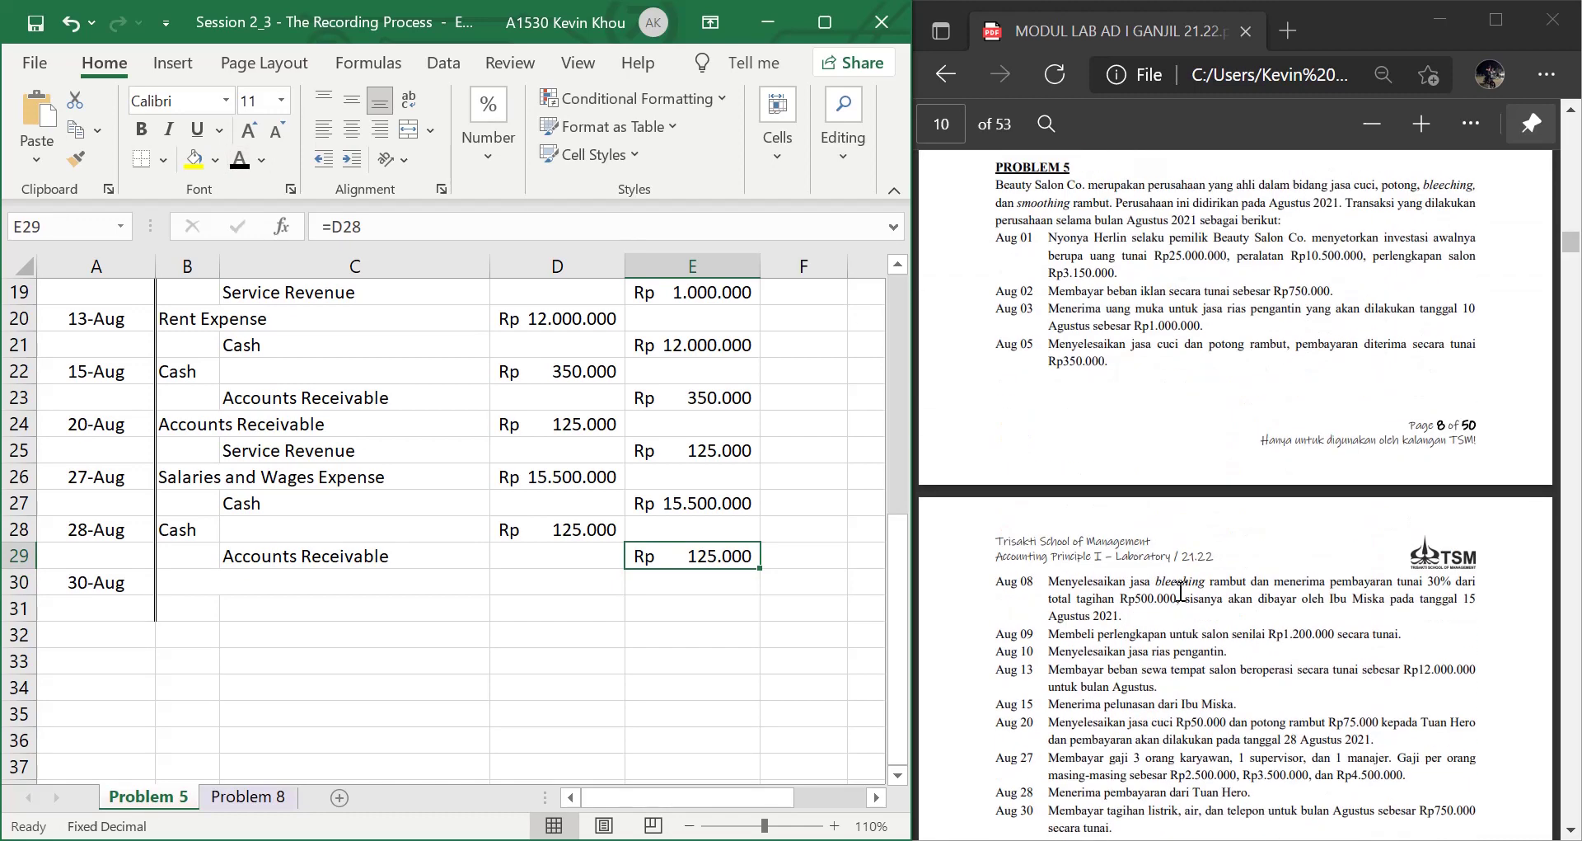
{"action": "scroll", "coordinate": [1180, 591], "scroll_direction": "down", "scroll_amount": 1}
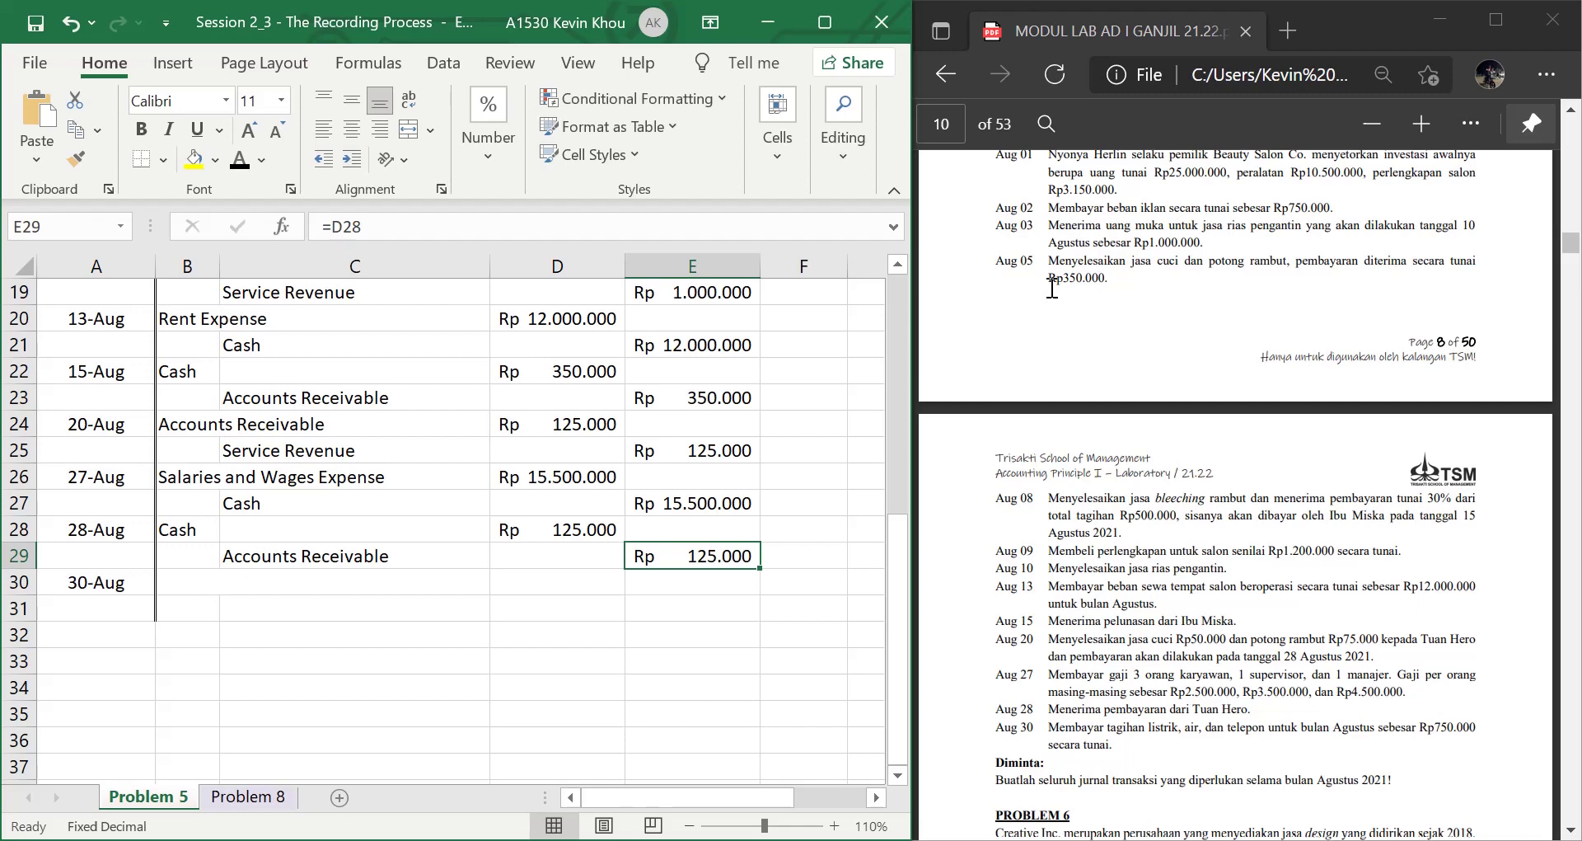
{"action": "scroll", "coordinate": [1129, 550], "scroll_direction": "down", "scroll_amount": 2}
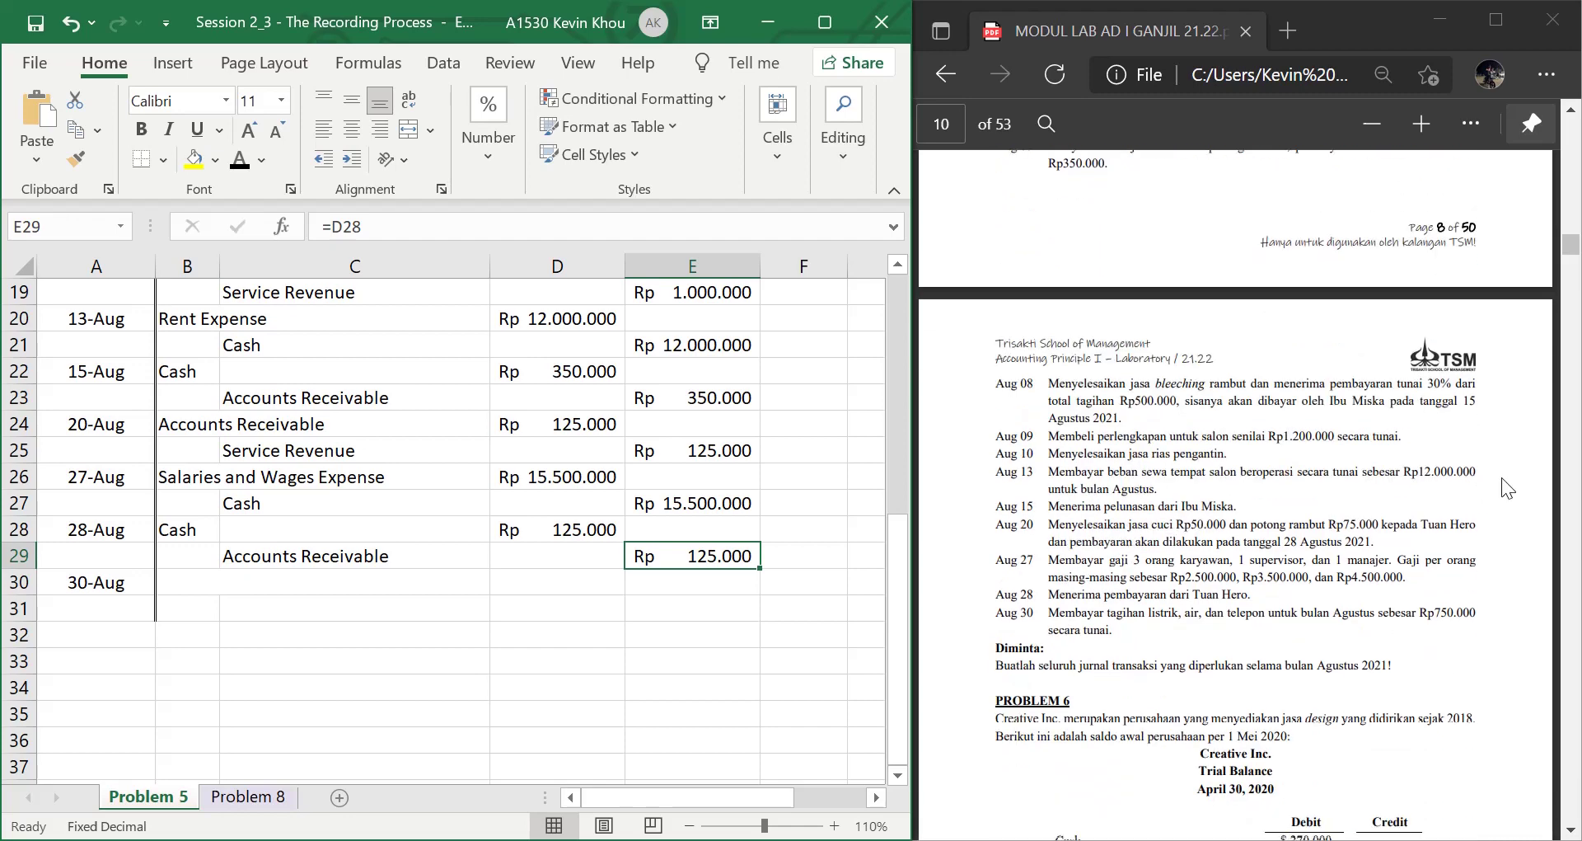
{"action": "left_click", "coordinate": [544, 487]}
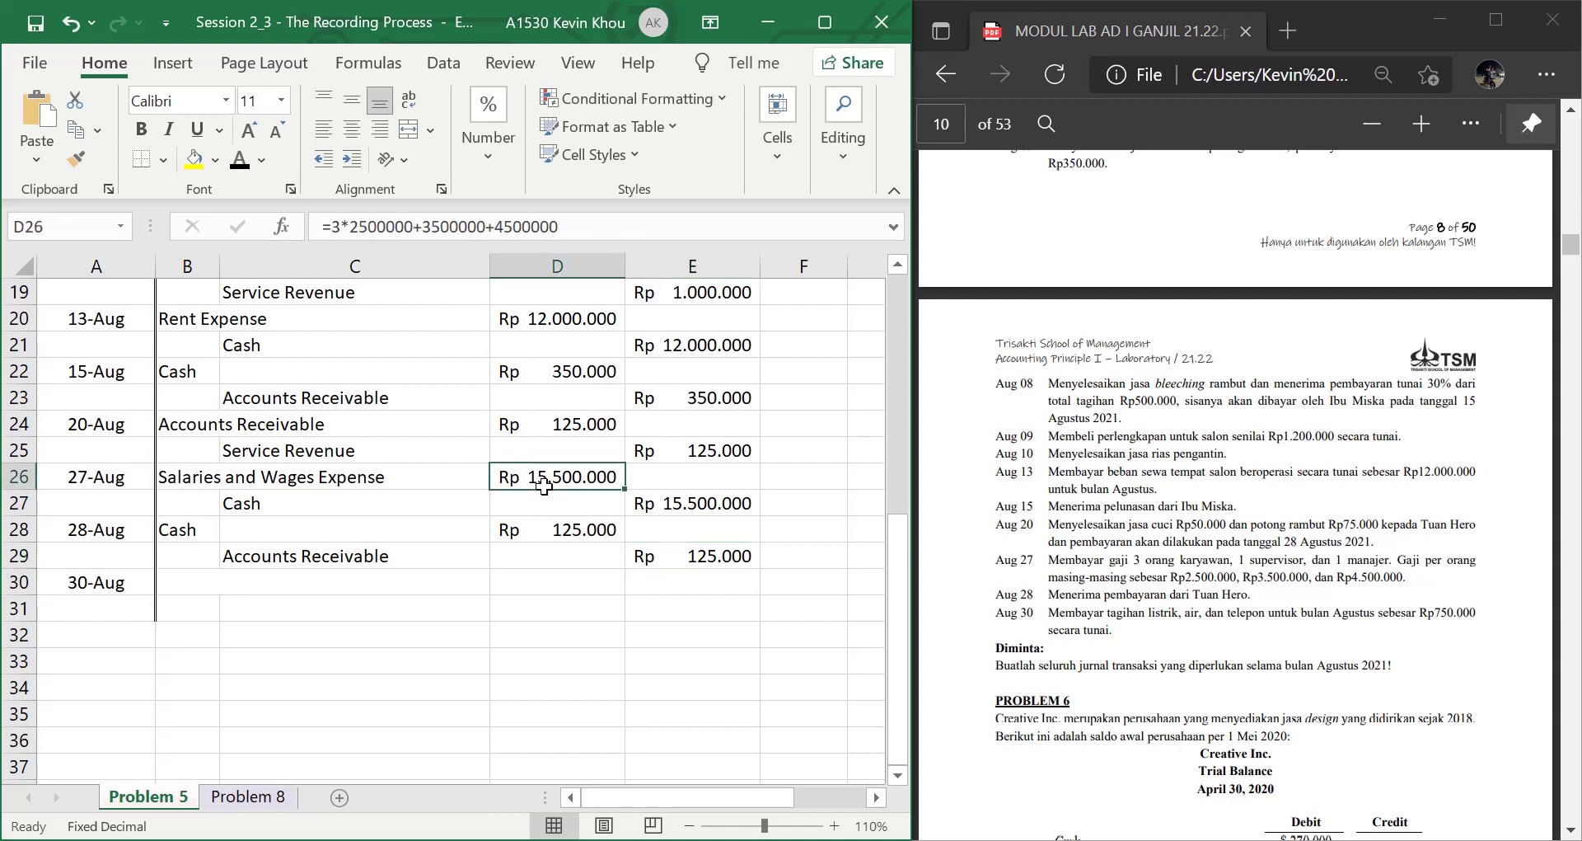
{"action": "key", "text": "Down"}
{"action": "key", "text": "Down"}
{"action": "key", "text": "Down"}
{"action": "key", "text": "Left"}
{"action": "key", "text": "Left"}
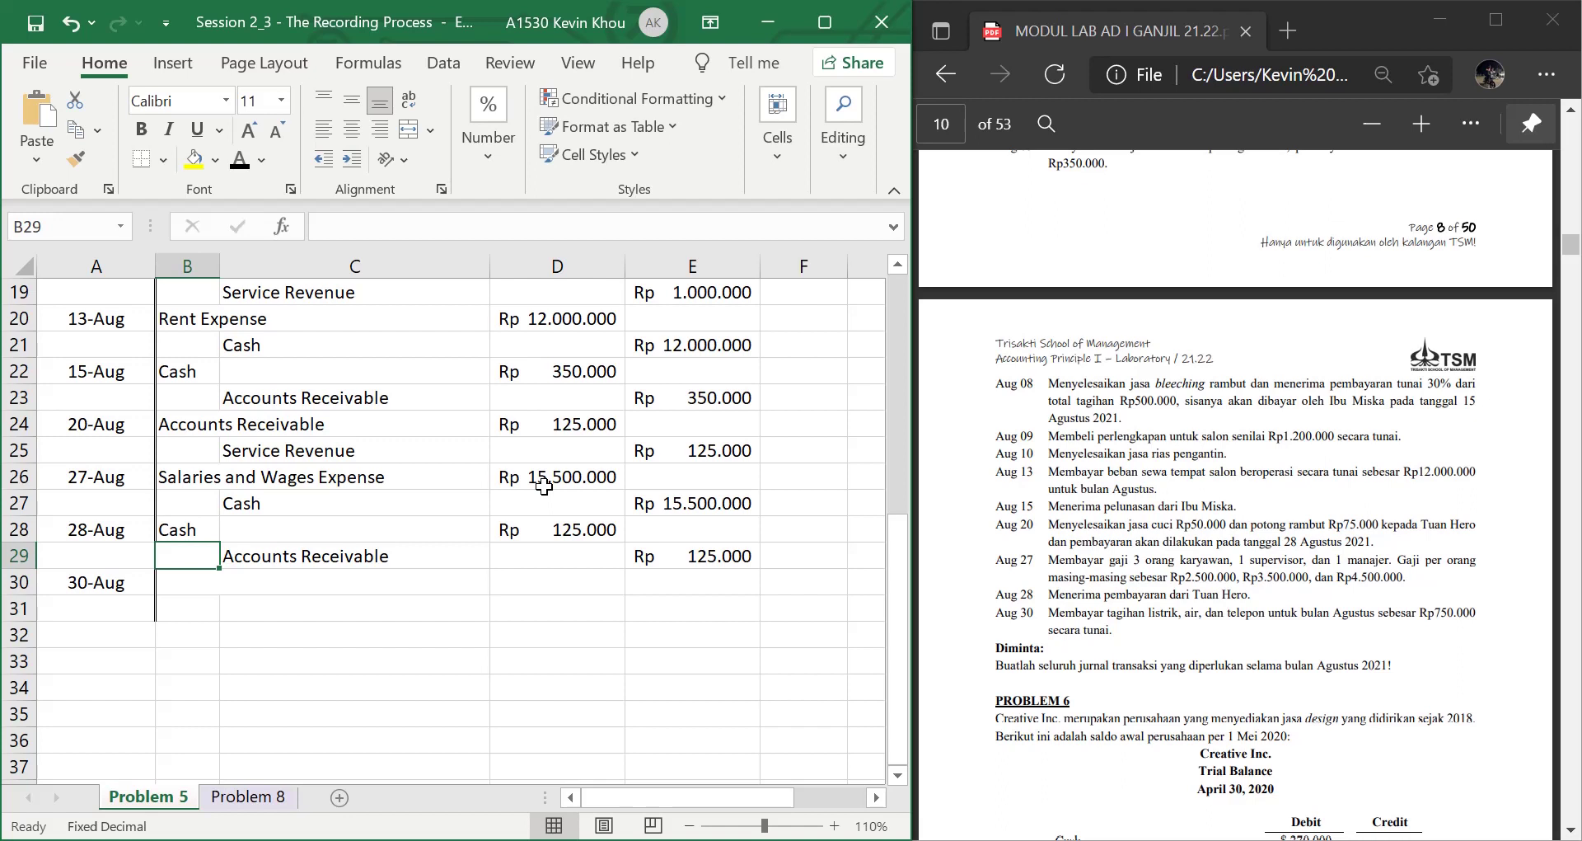
{"action": "key", "text": "Down"}
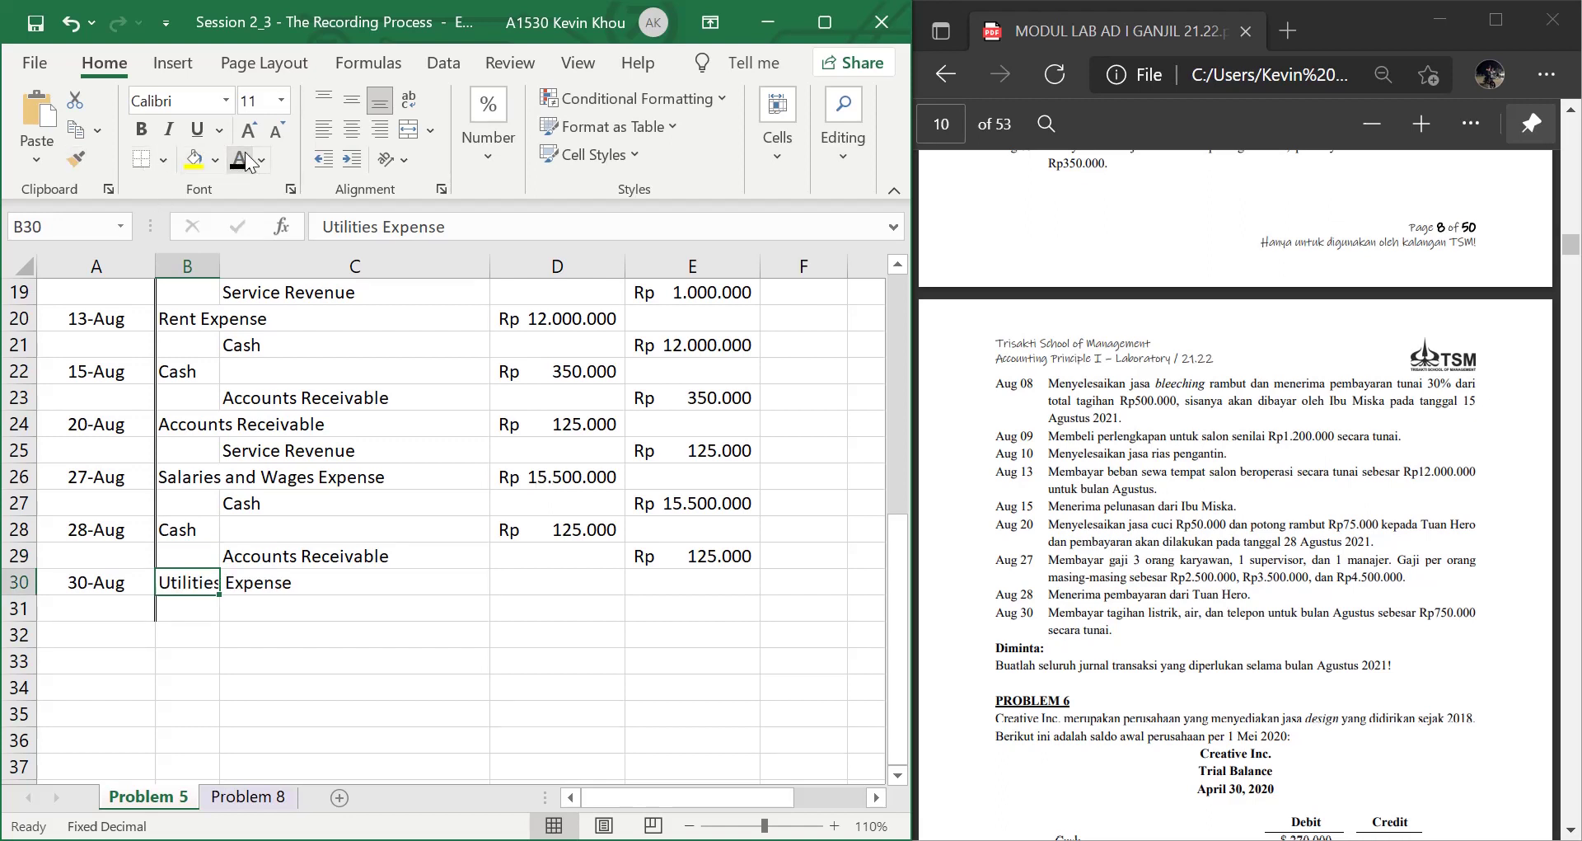
{"action": "key", "text": "Down"}
{"action": "key", "text": "Right"}
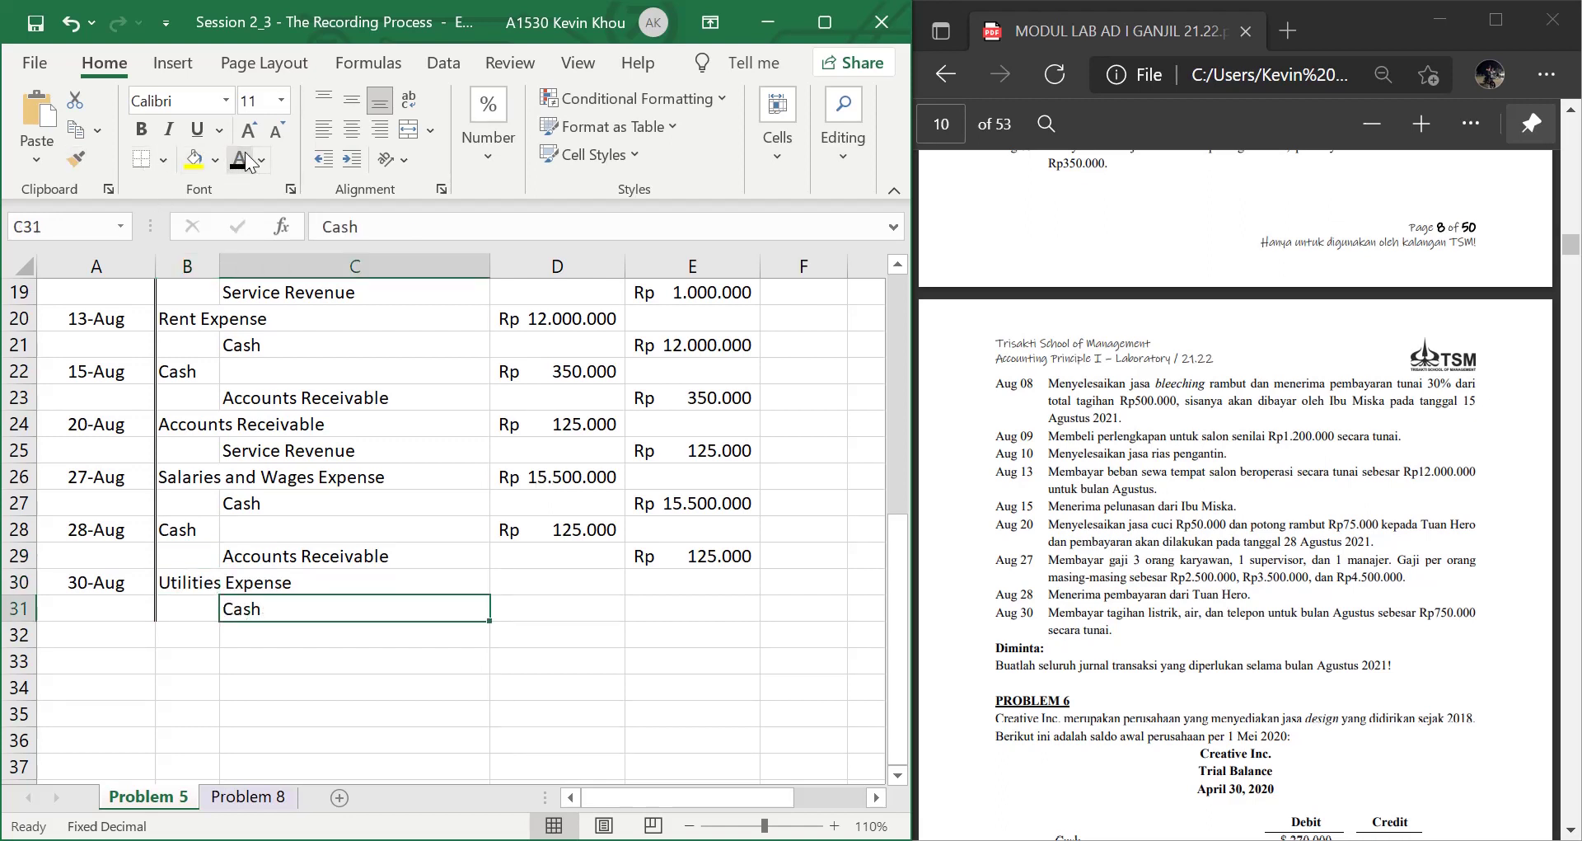
Enter the 30-Aug Utilities Expense debit of 750000 in D30 and the Cash credit in E31 as a formula referencing D30
{"action": "key", "text": "Up"}
{"action": "key", "text": "Right"}
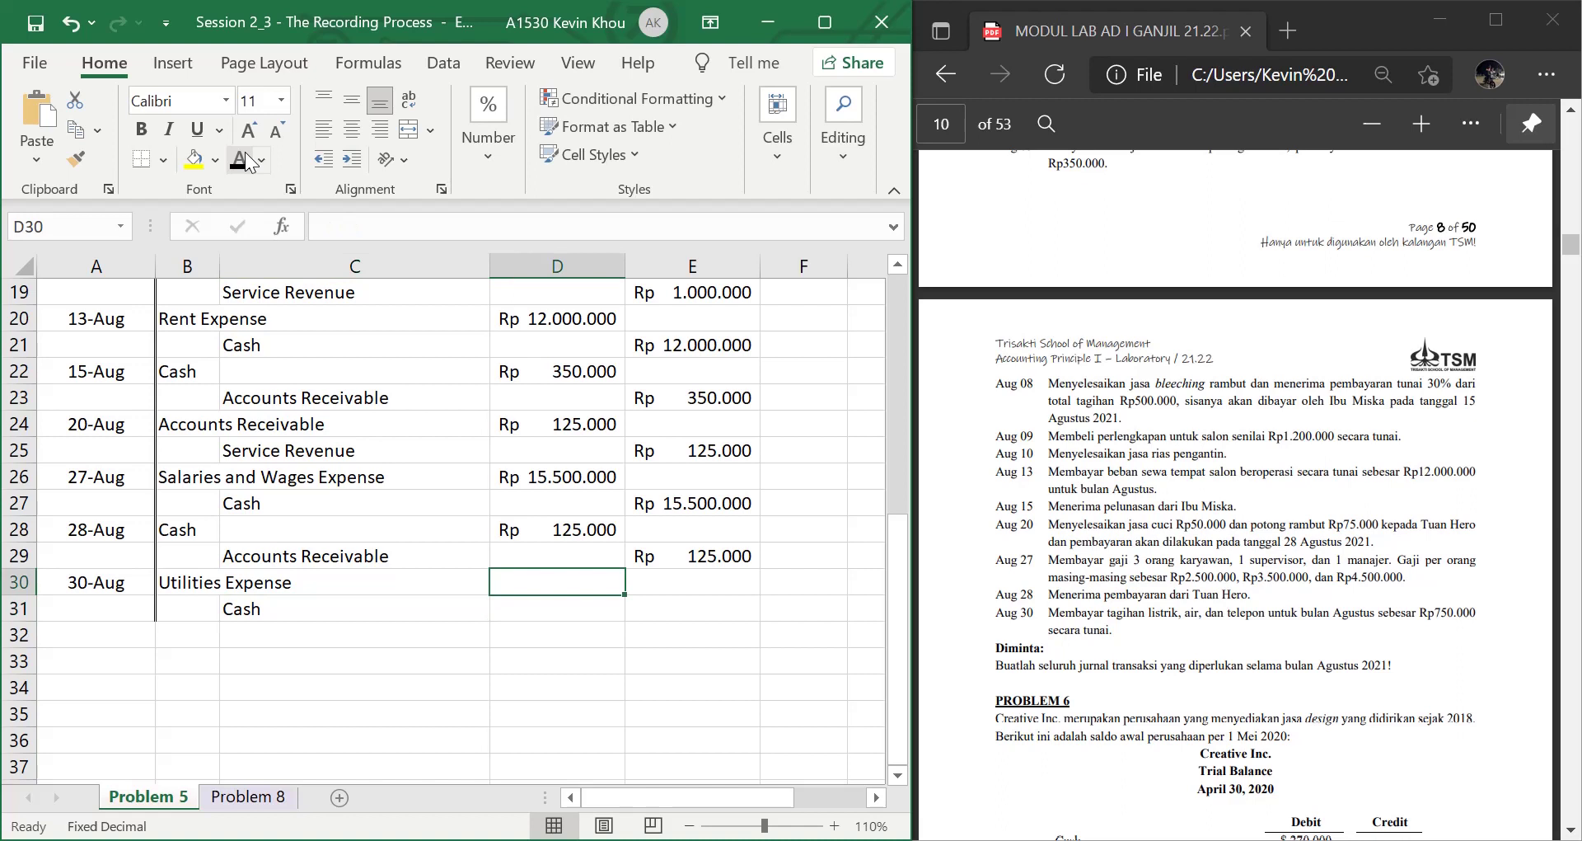
{"action": "type", "text": "750000"}
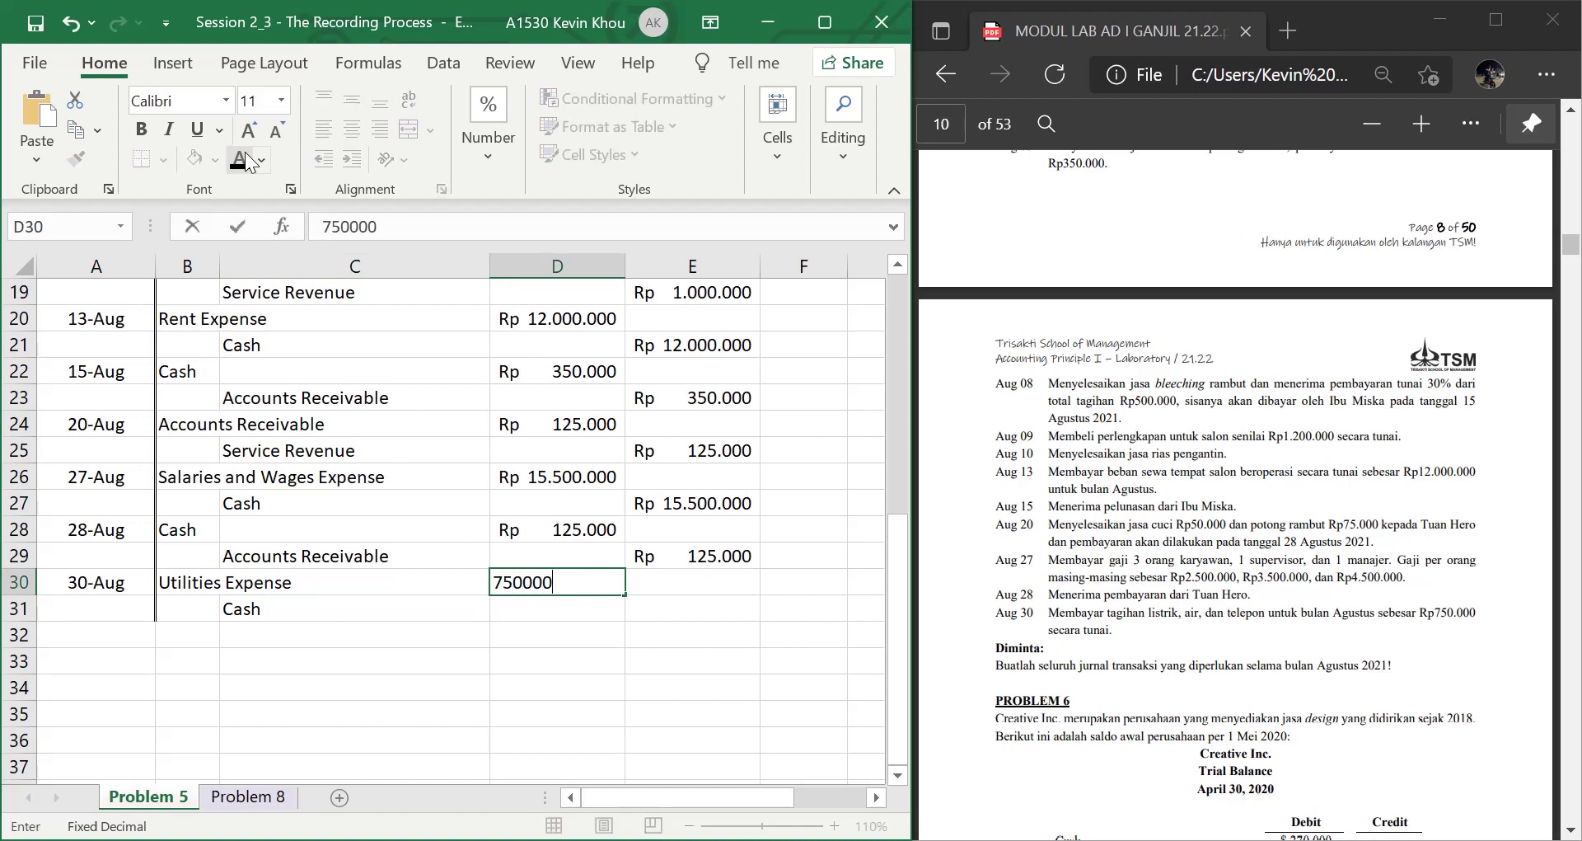
{"action": "key", "text": "Return"}
{"action": "key", "text": "Right"}
{"action": "type", "text": "="}
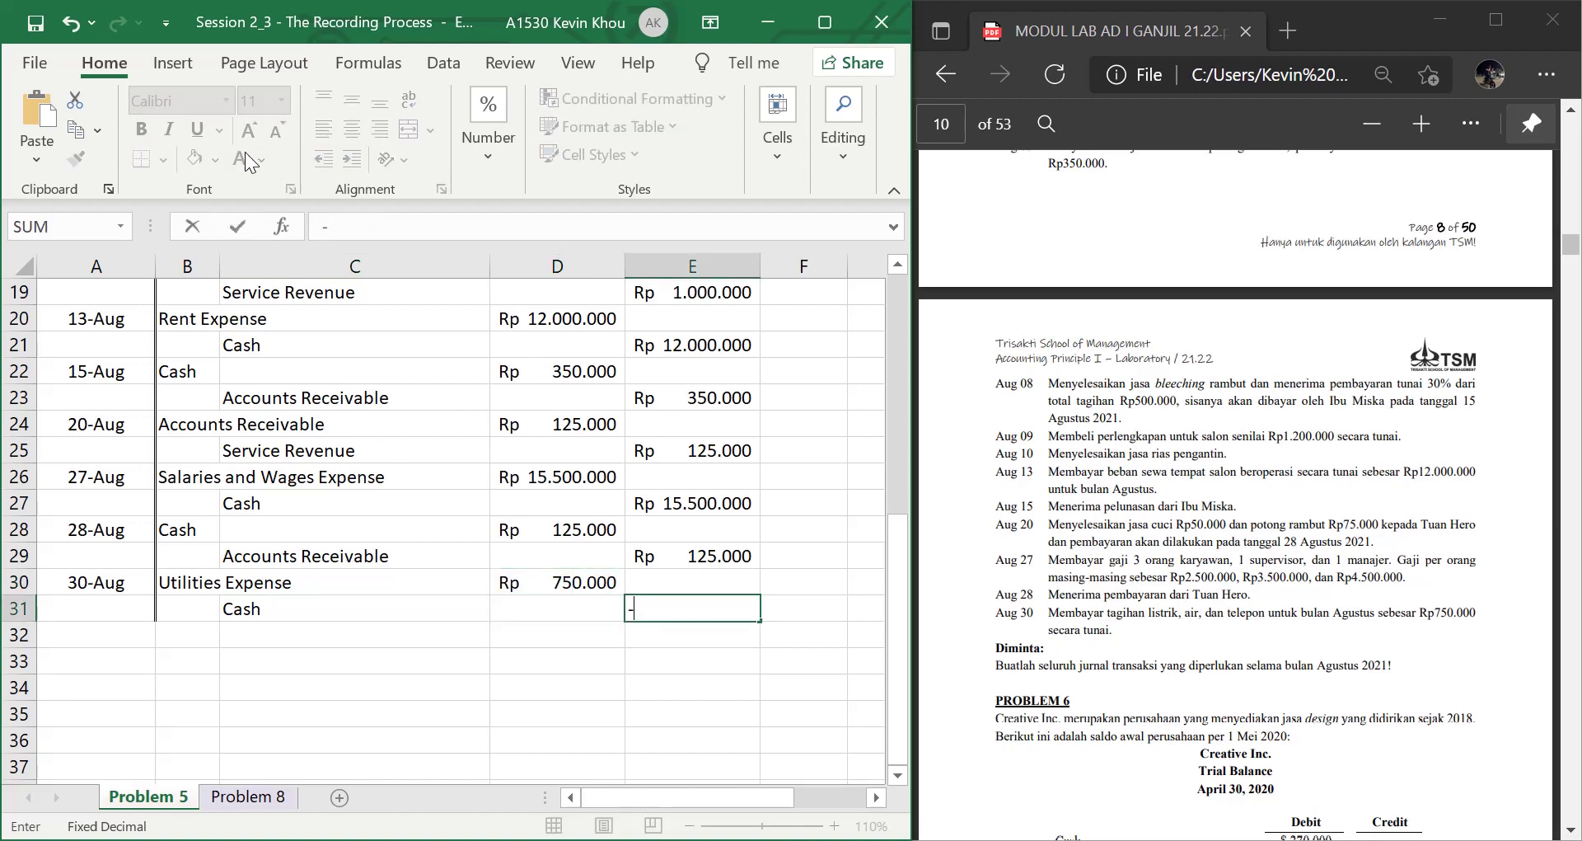
{"action": "key", "text": "Left"}
{"action": "key", "text": "Up"}
{"action": "key", "text": "Return"}
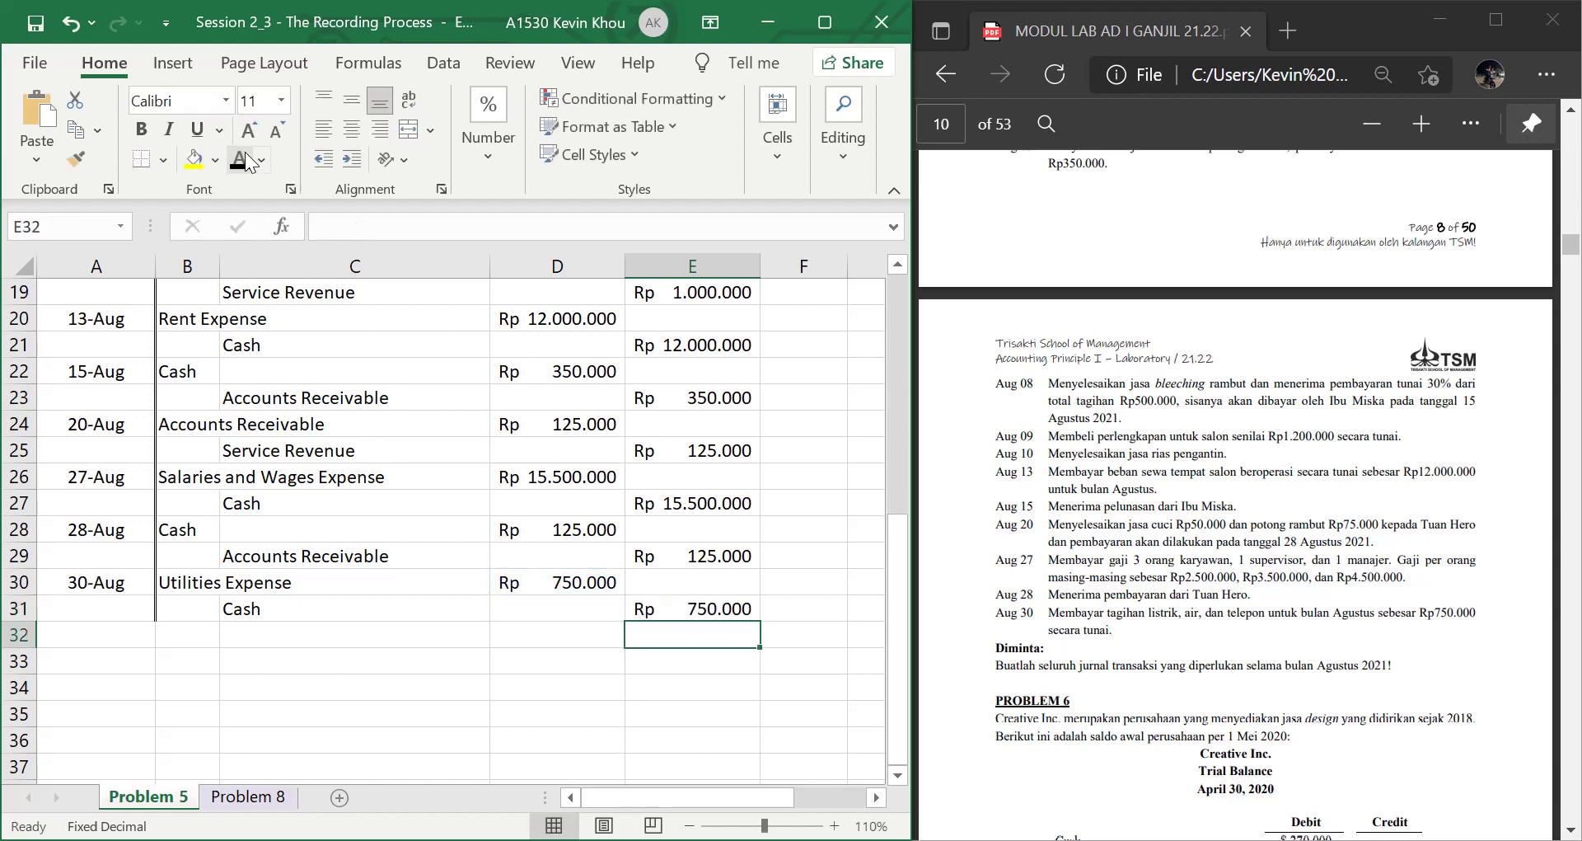
Examine the Problem 8 worksheet's journal and trial balance areas and the KoreanTalk Co. transactions in the PDF module
{"action": "left_click", "coordinate": [351, 427]}
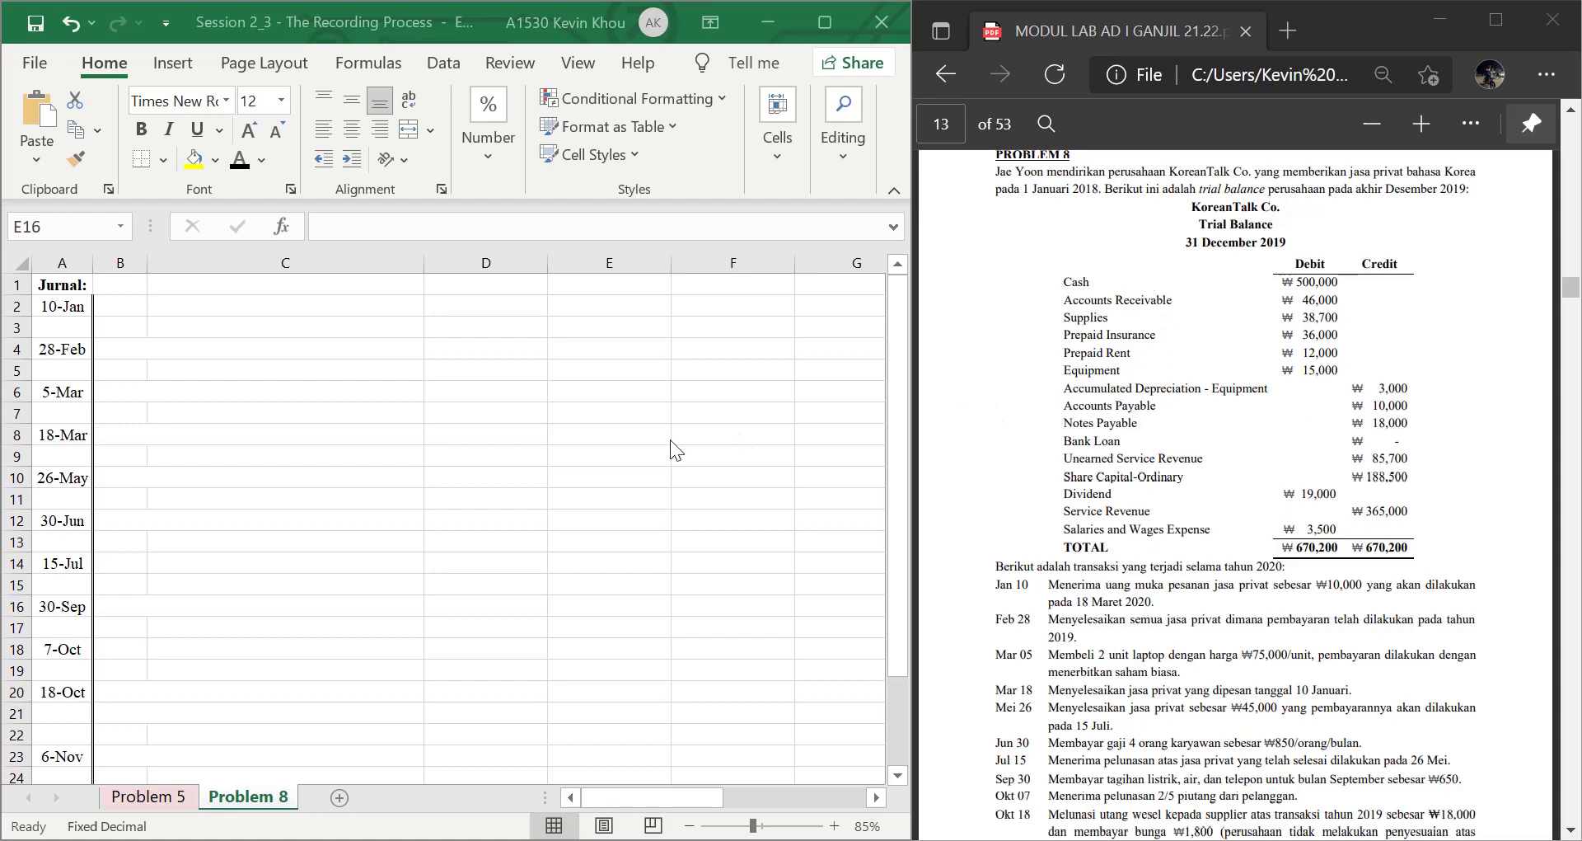
{"action": "scroll", "coordinate": [671, 445], "scroll_direction": "right", "scroll_amount": 6}
{"action": "scroll", "coordinate": [672, 446], "scroll_direction": "left", "scroll_amount": 3}
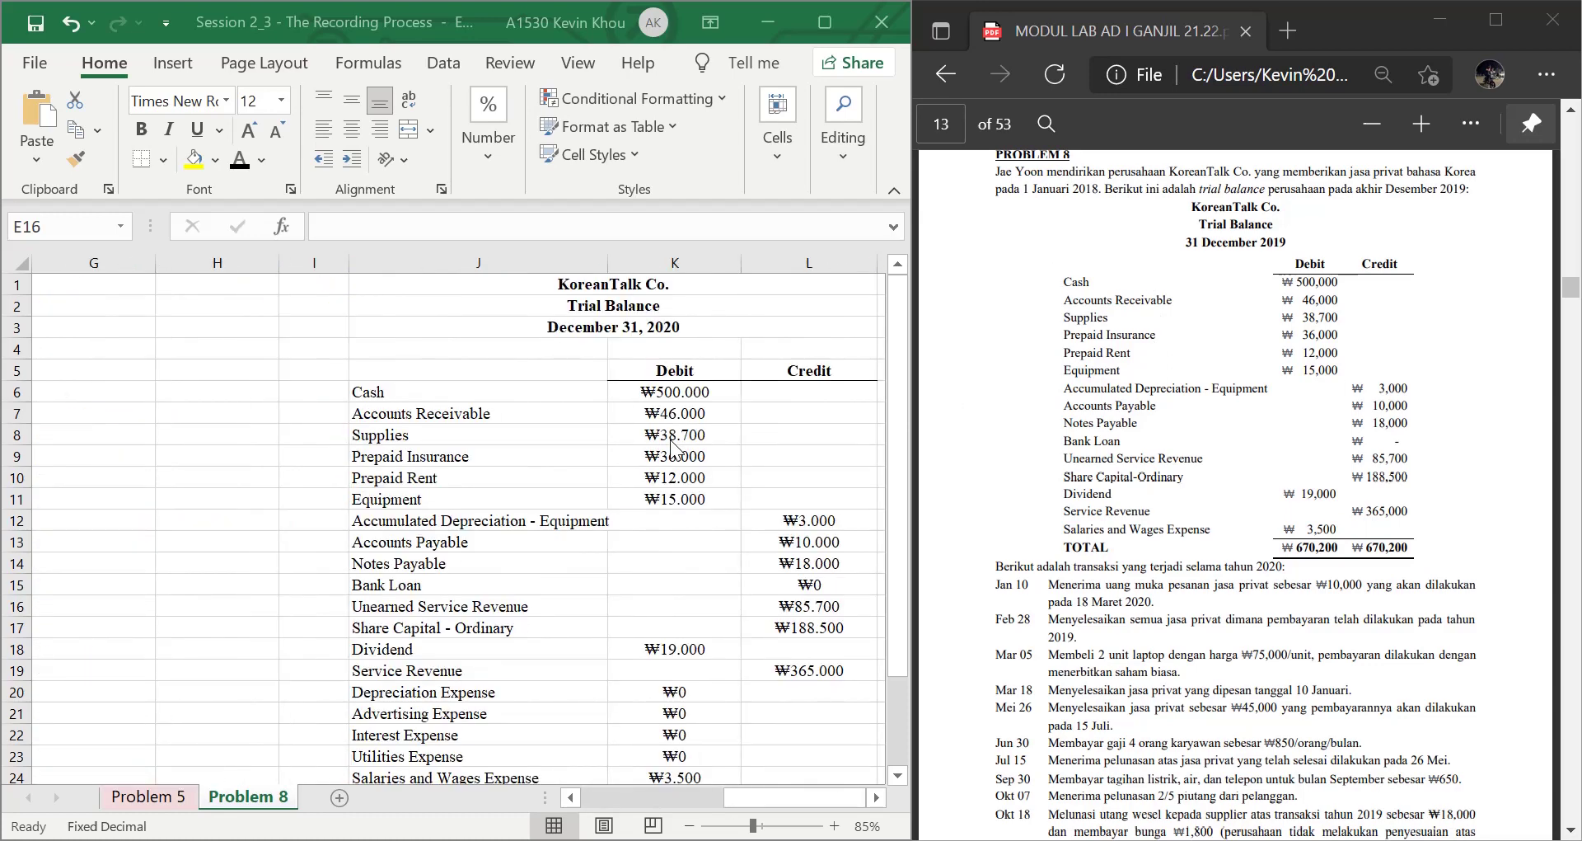
{"action": "scroll", "coordinate": [674, 449], "scroll_direction": "down", "scroll_amount": 2}
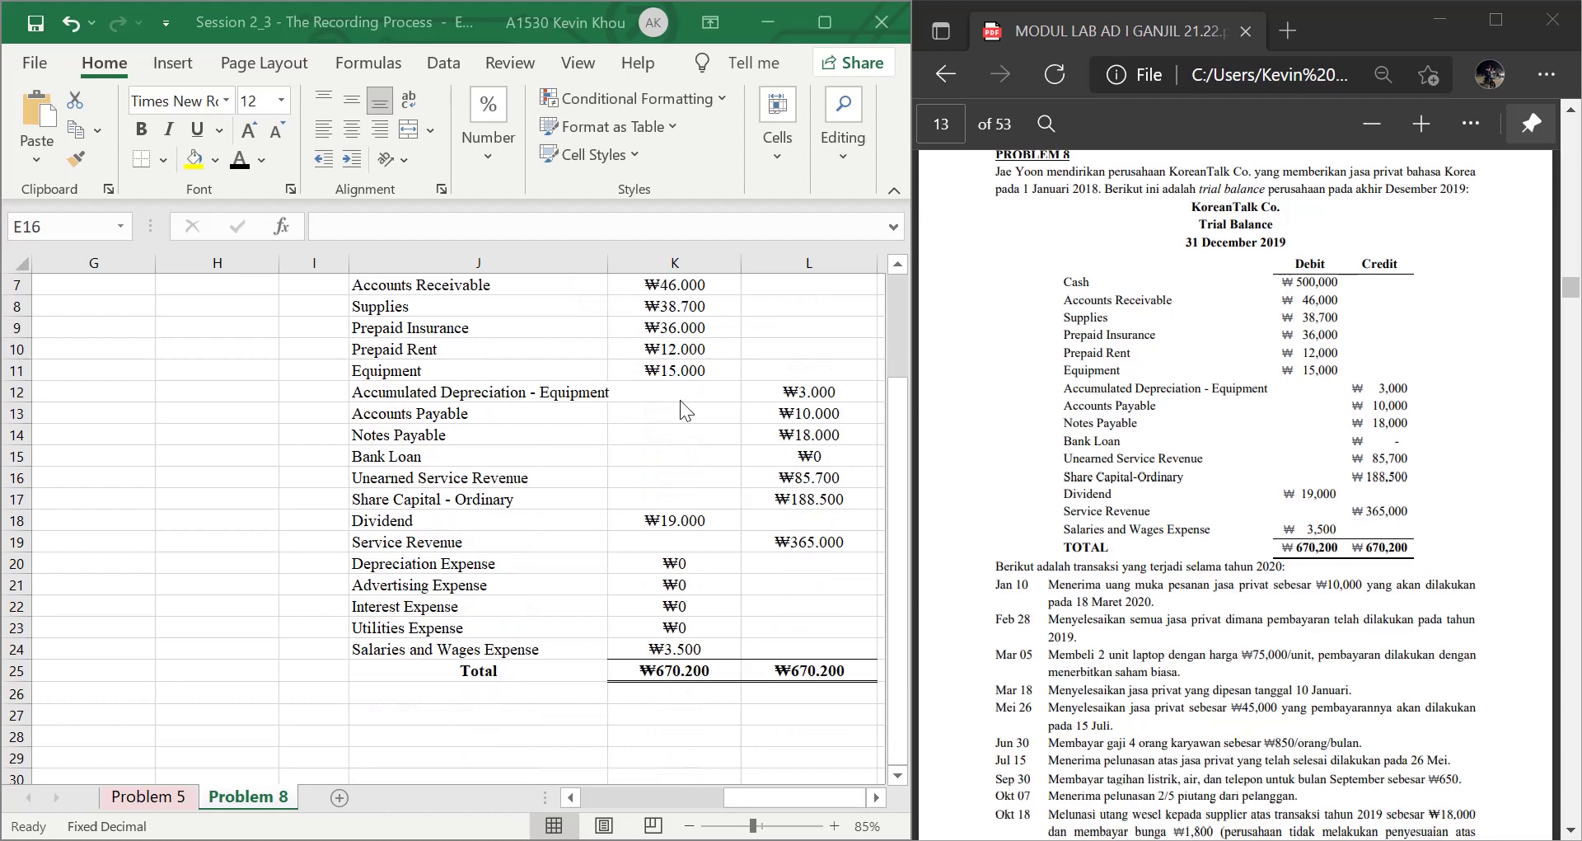
{"action": "scroll", "coordinate": [640, 487], "scroll_direction": "up", "scroll_amount": 2}
{"action": "scroll", "coordinate": [639, 487], "scroll_direction": "left", "scroll_amount": 3}
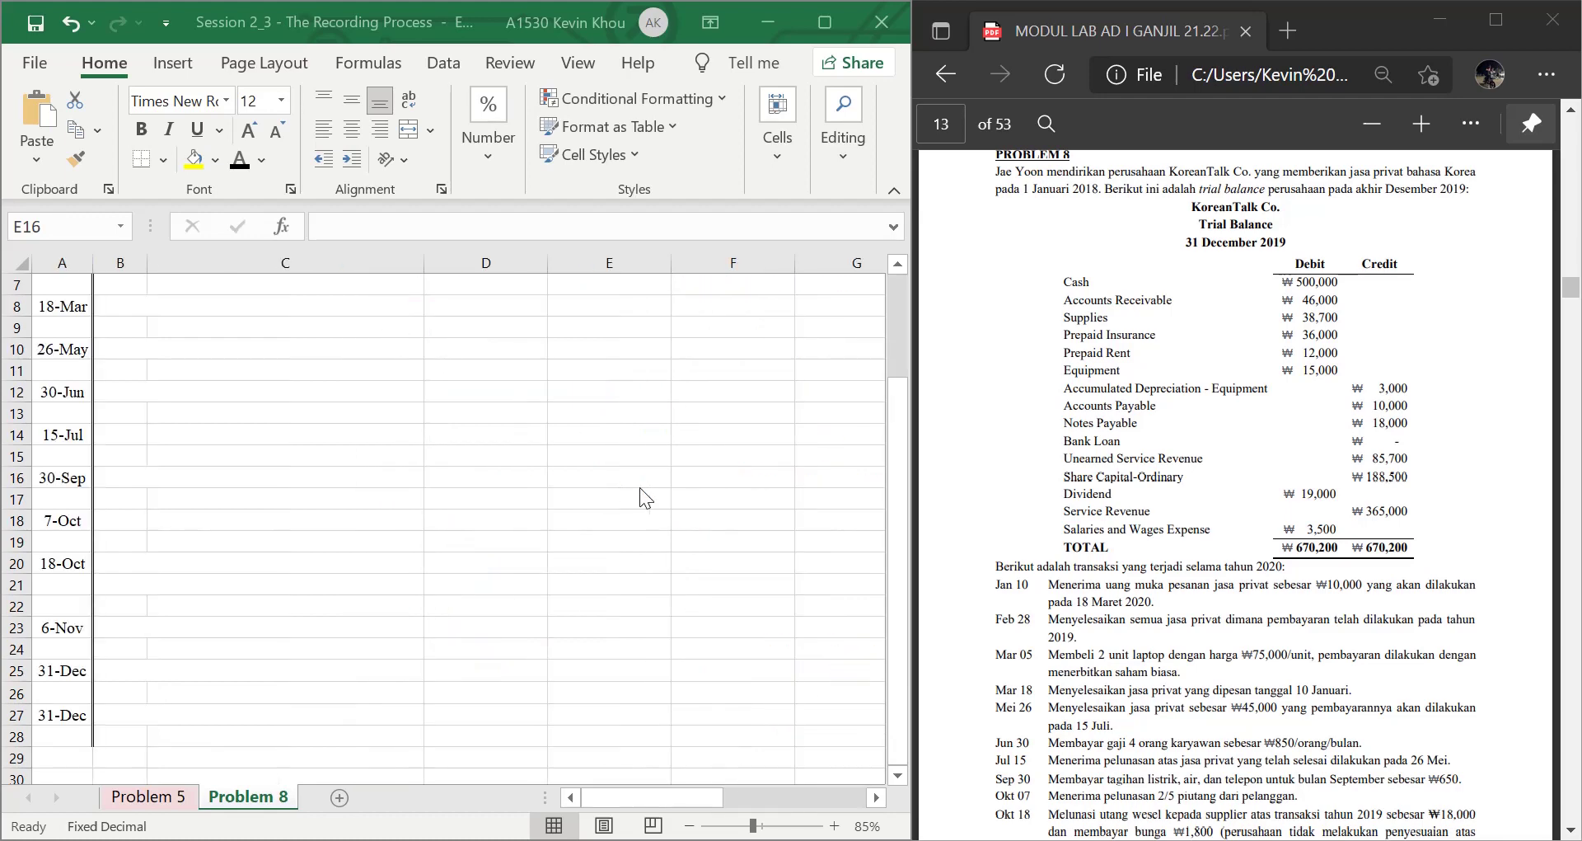
{"action": "left_click", "coordinate": [1133, 593]}
{"action": "scroll", "coordinate": [1132, 593], "scroll_direction": "down", "scroll_amount": 6}
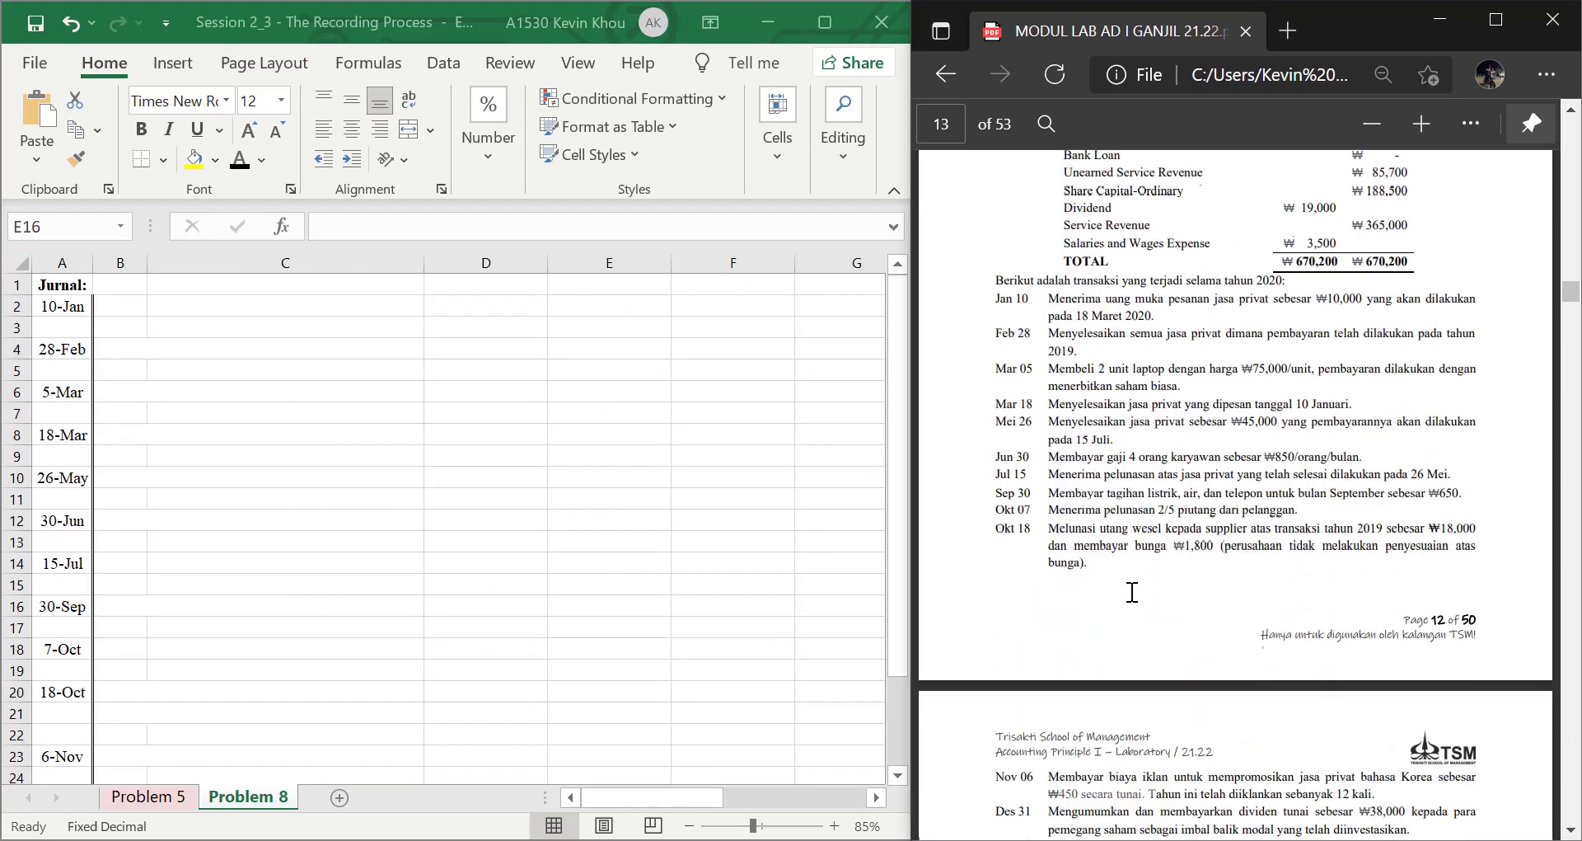
Review the KoreanTalk Co. 2020 transactions and the opening trial balance in the PDF module
{"action": "scroll", "coordinate": [1132, 594], "scroll_direction": "up", "scroll_amount": 3}
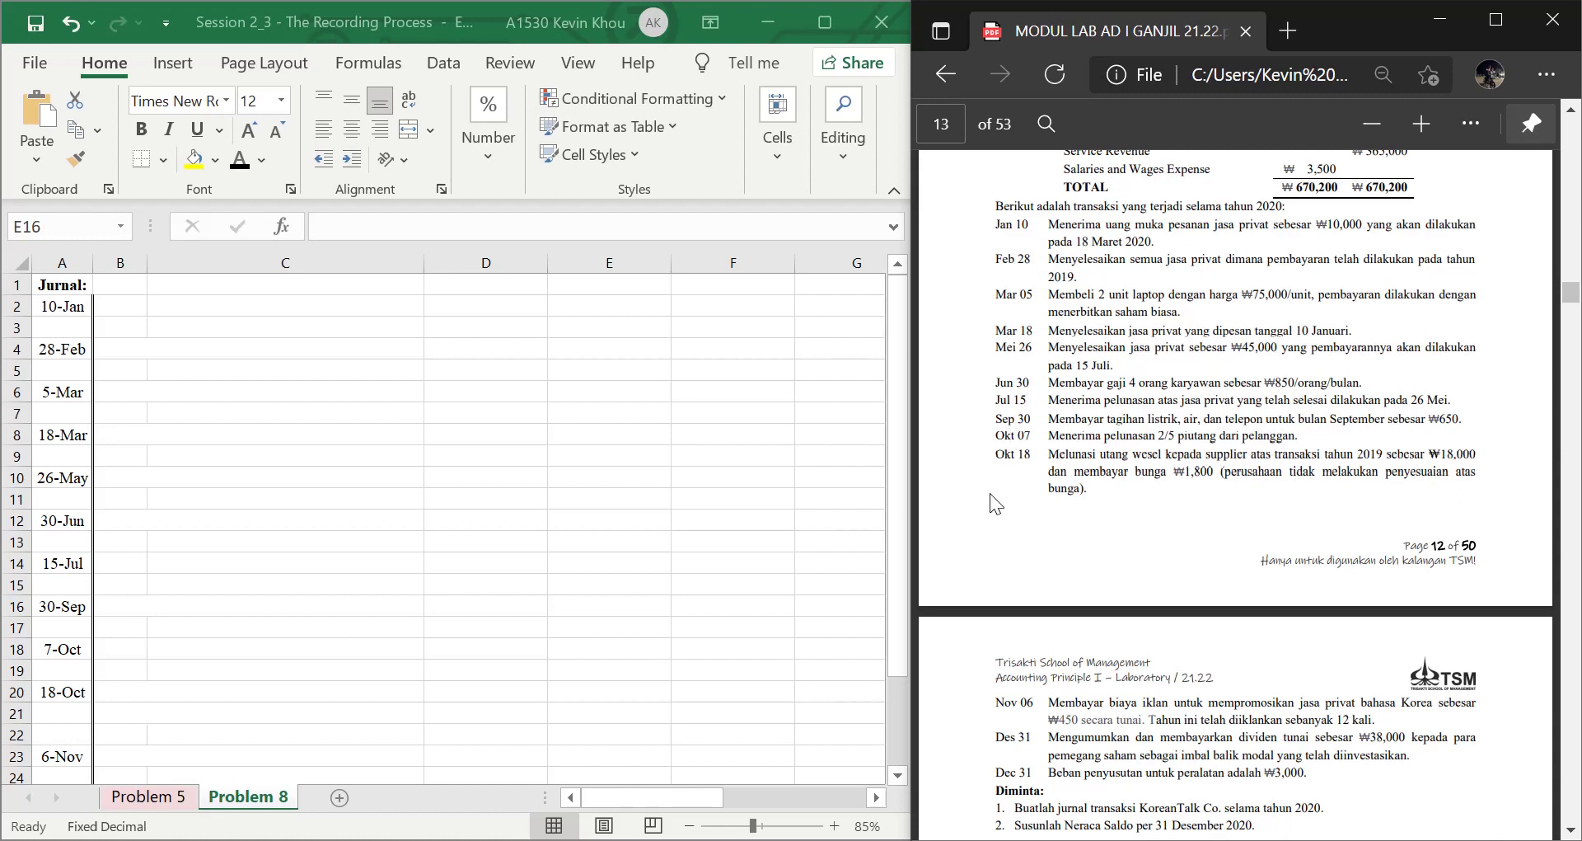
{"action": "scroll", "coordinate": [992, 745], "scroll_direction": "down", "scroll_amount": 2}
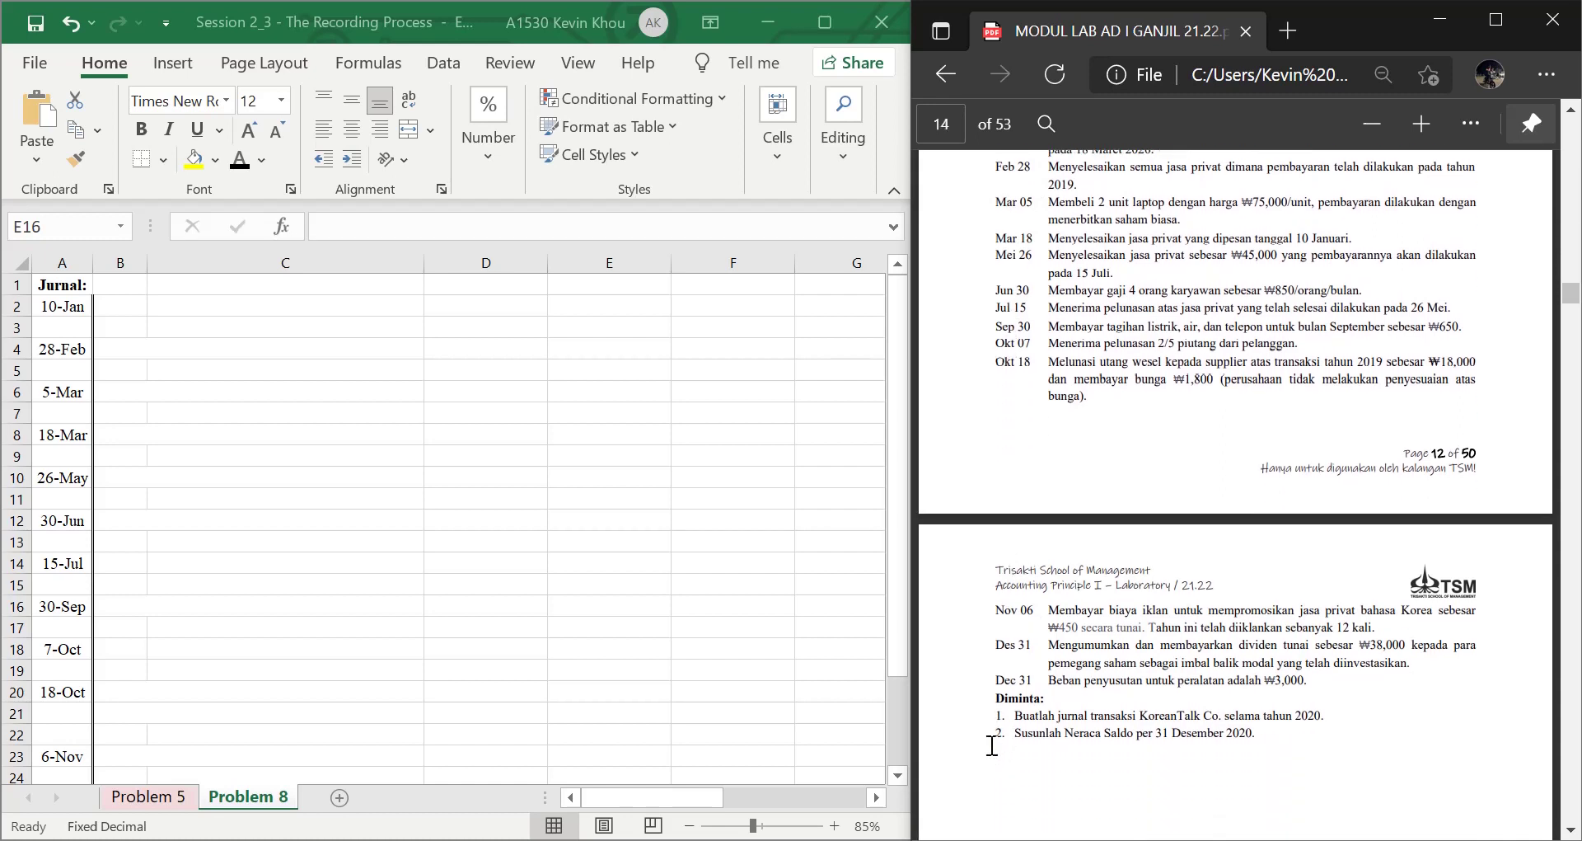
{"action": "scroll", "coordinate": [992, 745], "scroll_direction": "up", "scroll_amount": 1}
{"action": "left_click", "coordinate": [265, 483]}
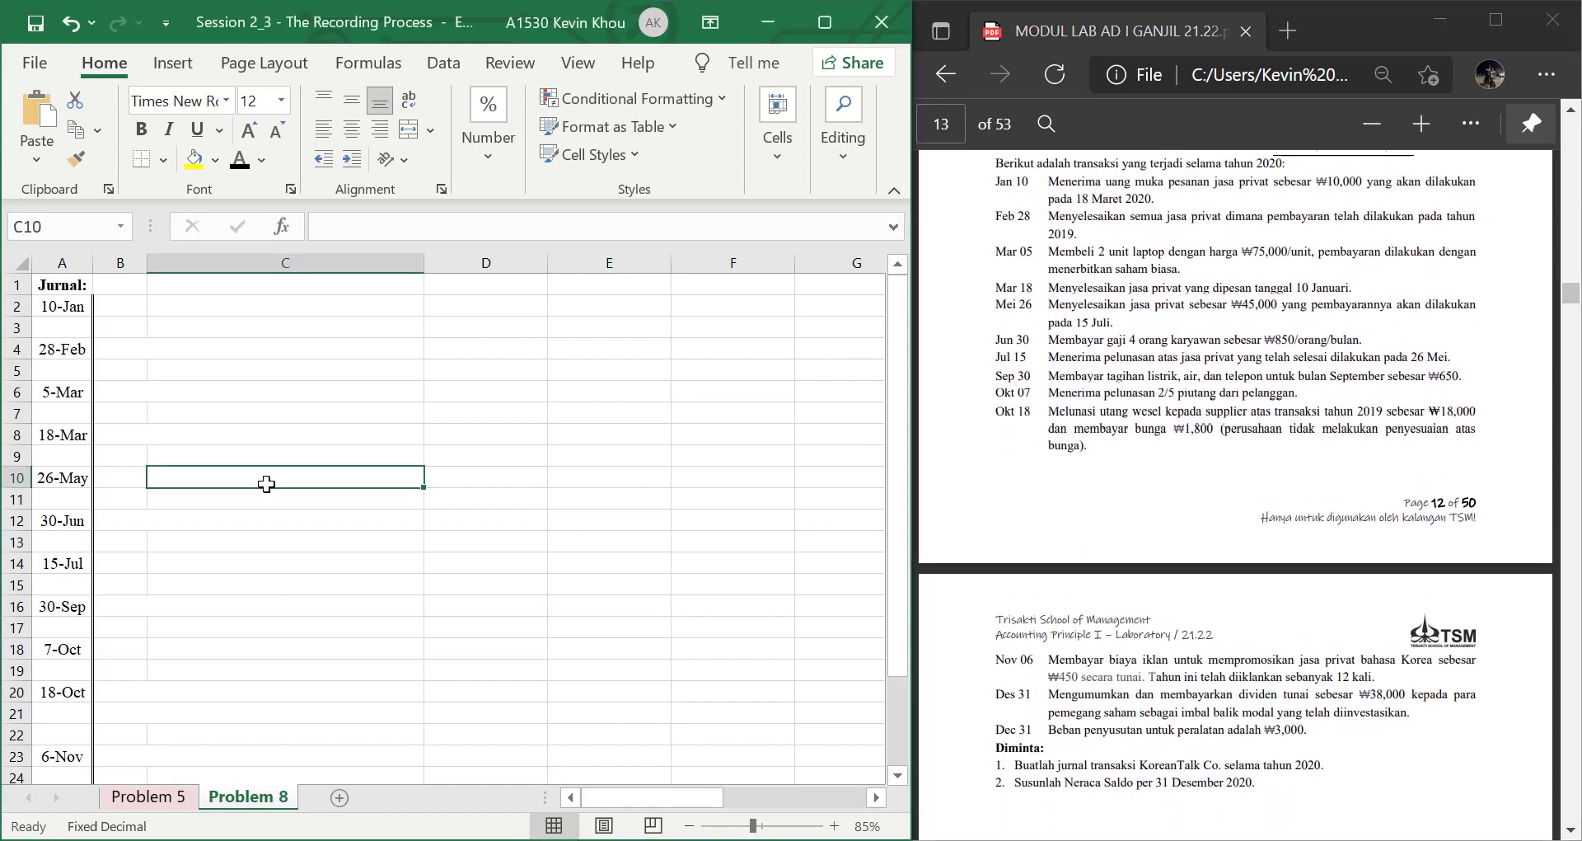
{"action": "left_click", "coordinate": [462, 388]}
{"action": "scroll", "coordinate": [1015, 432], "scroll_direction": "up", "scroll_amount": 3}
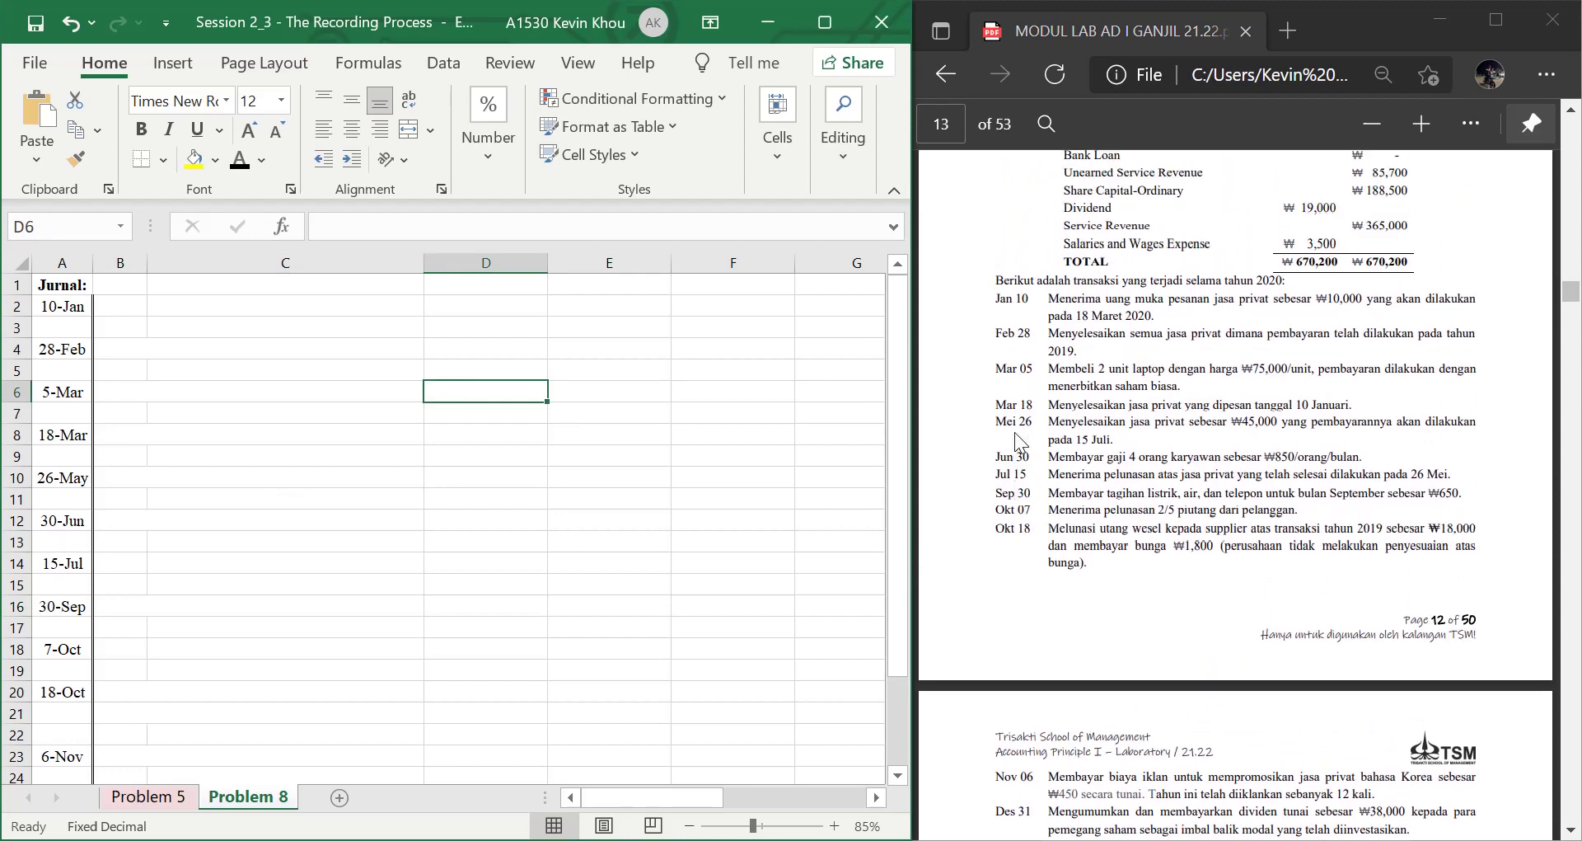
{"action": "scroll", "coordinate": [1018, 440], "scroll_direction": "up", "scroll_amount": 4}
{"action": "scroll", "coordinate": [1018, 441], "scroll_direction": "down", "scroll_amount": 5}
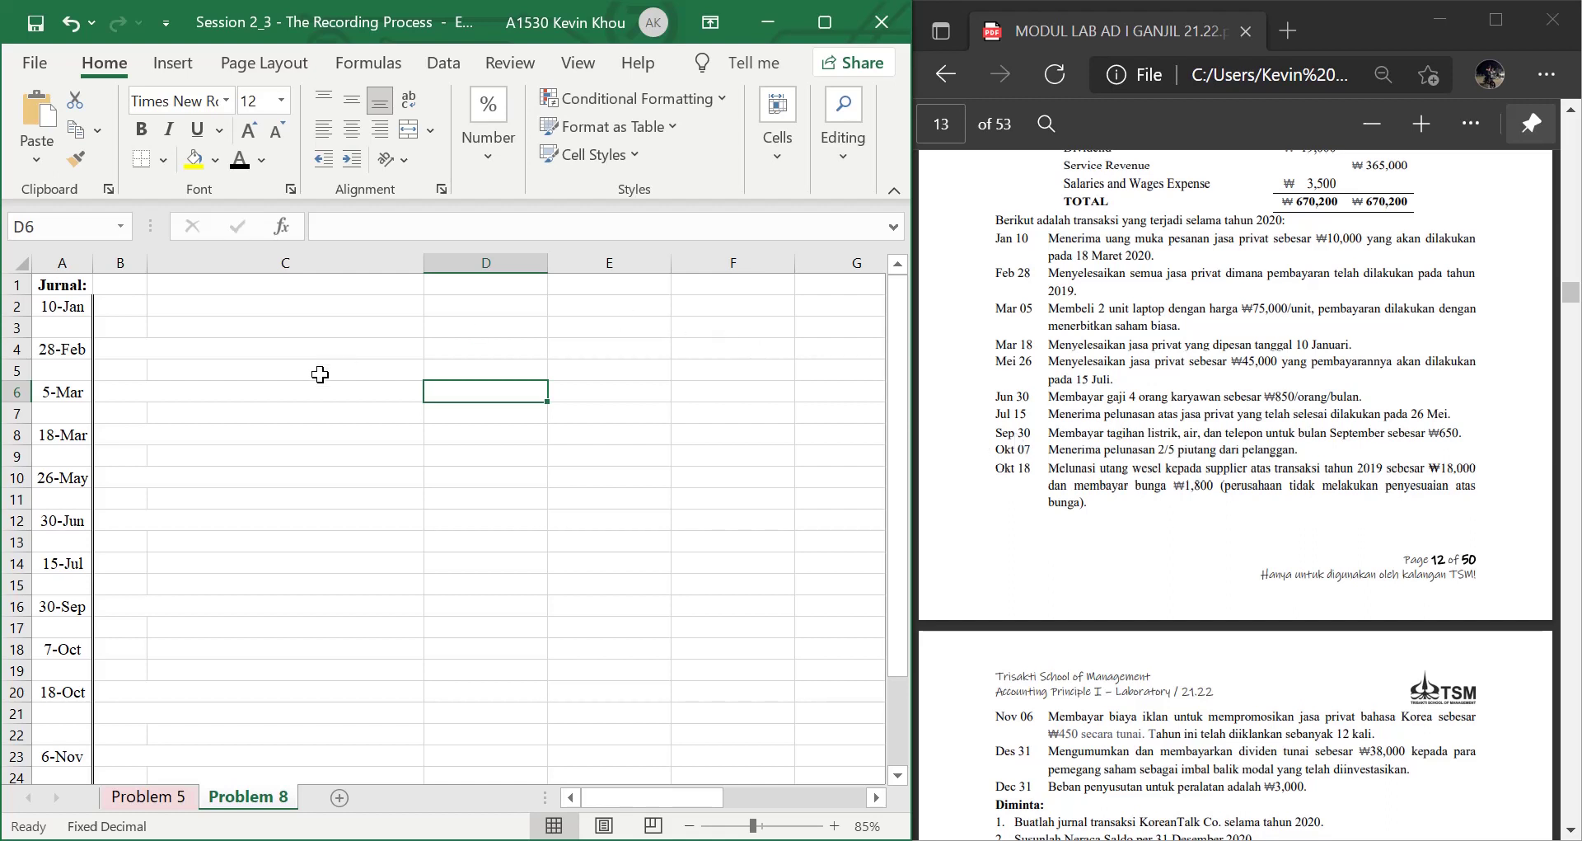
Make the 10-Jan Cash account name in B2 black and enter Unearned Service Revenue in C3
{"action": "left_click", "coordinate": [198, 381]}
{"action": "key", "text": "Left"}
{"action": "key", "text": "Up"}
{"action": "key", "text": "Up"}
{"action": "key", "text": "Up"}
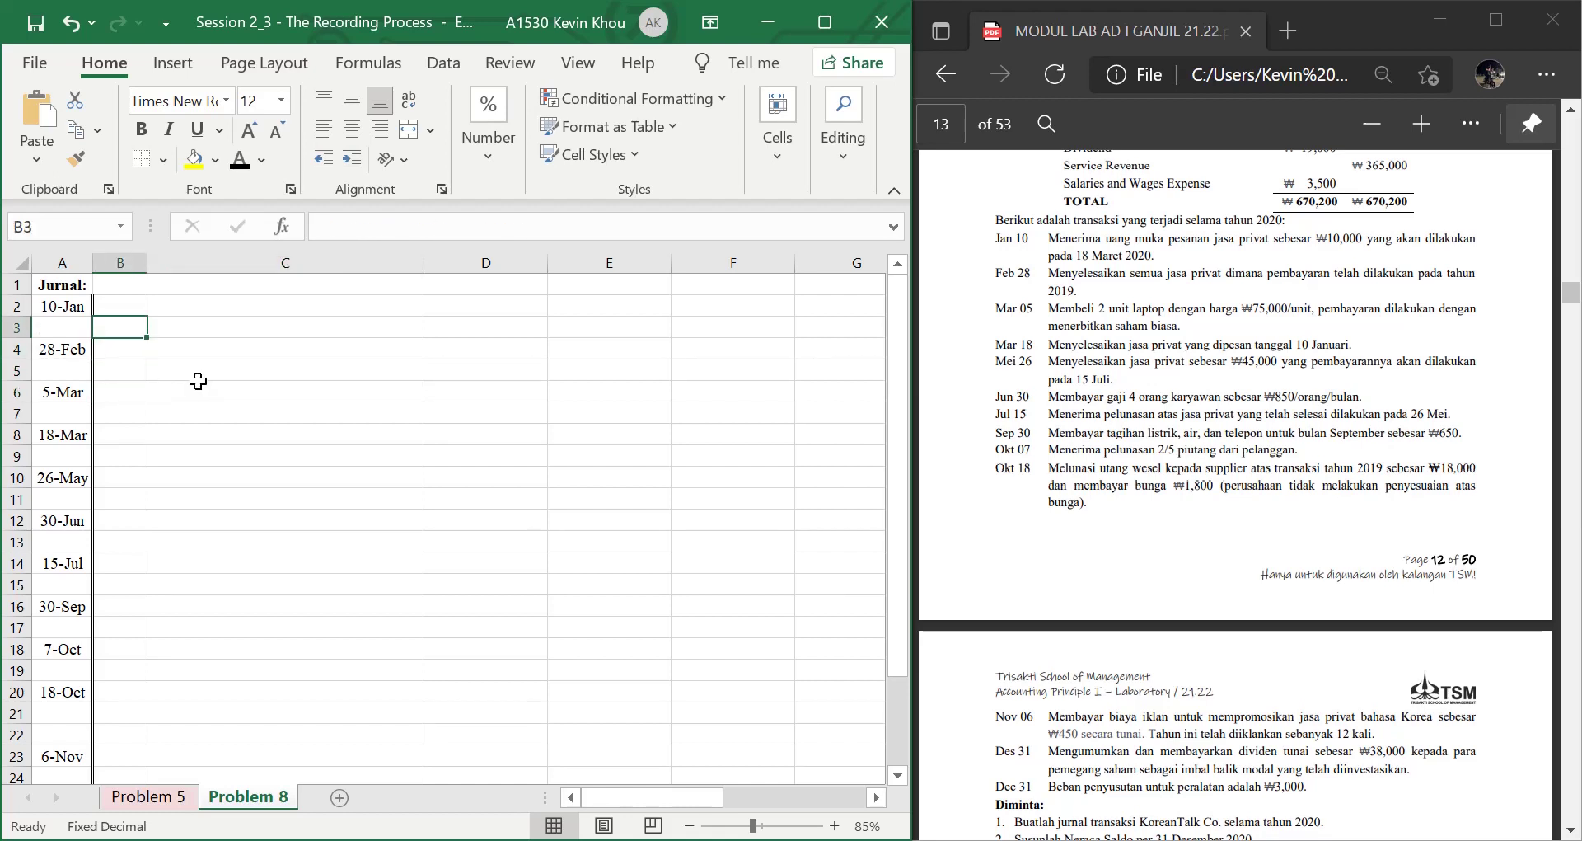
{"action": "key", "text": "Up"}
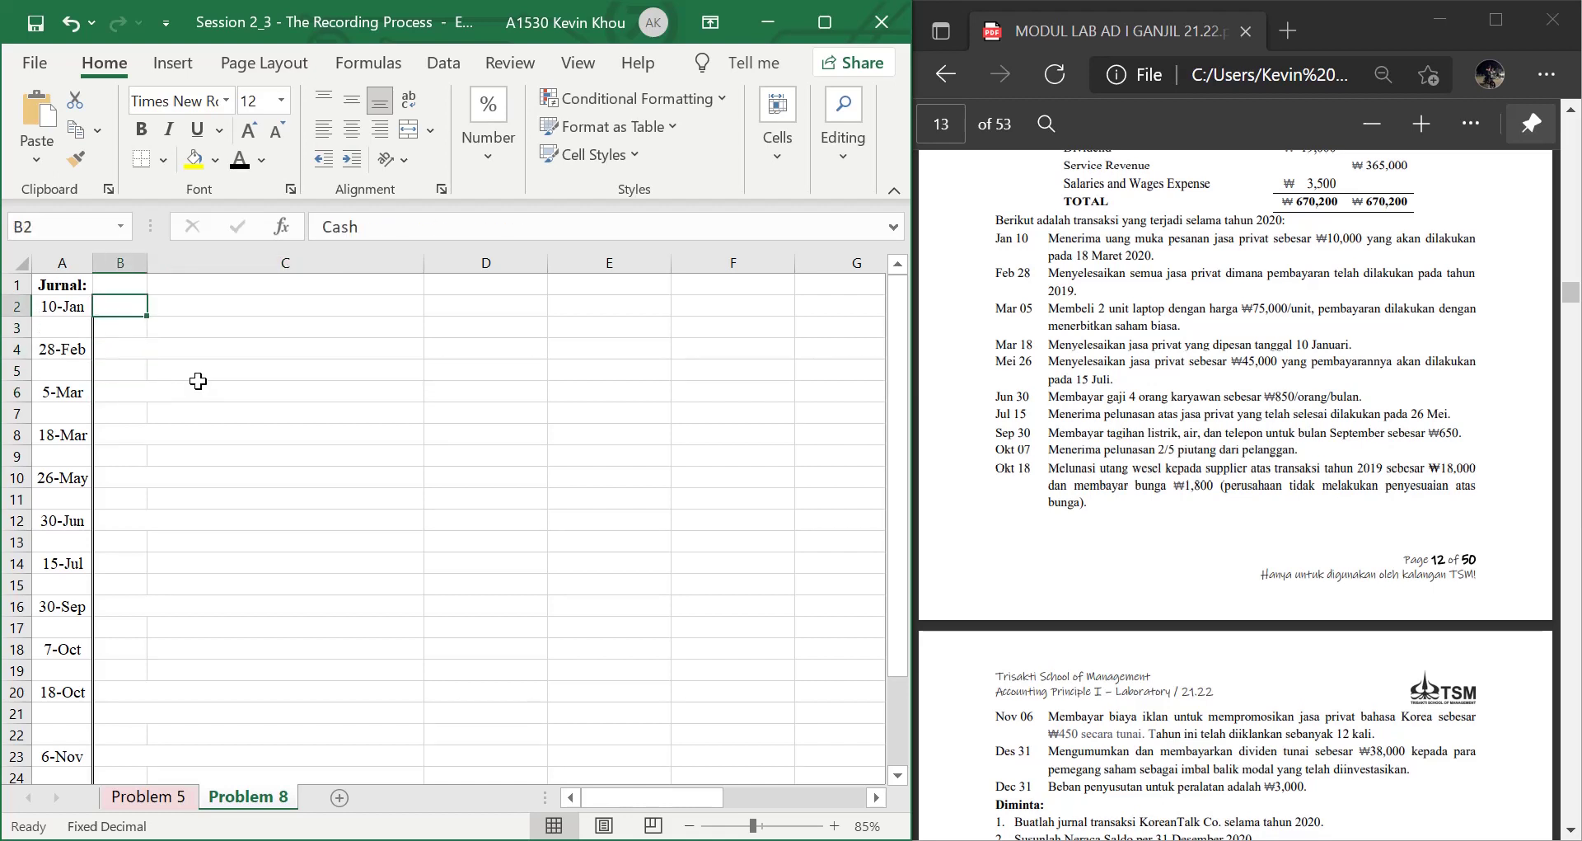
{"action": "left_click", "coordinate": [240, 160]}
{"action": "key", "text": "Down"}
{"action": "key", "text": "Right"}
{"action": "type", "text": "Unearned Service Revenue"}
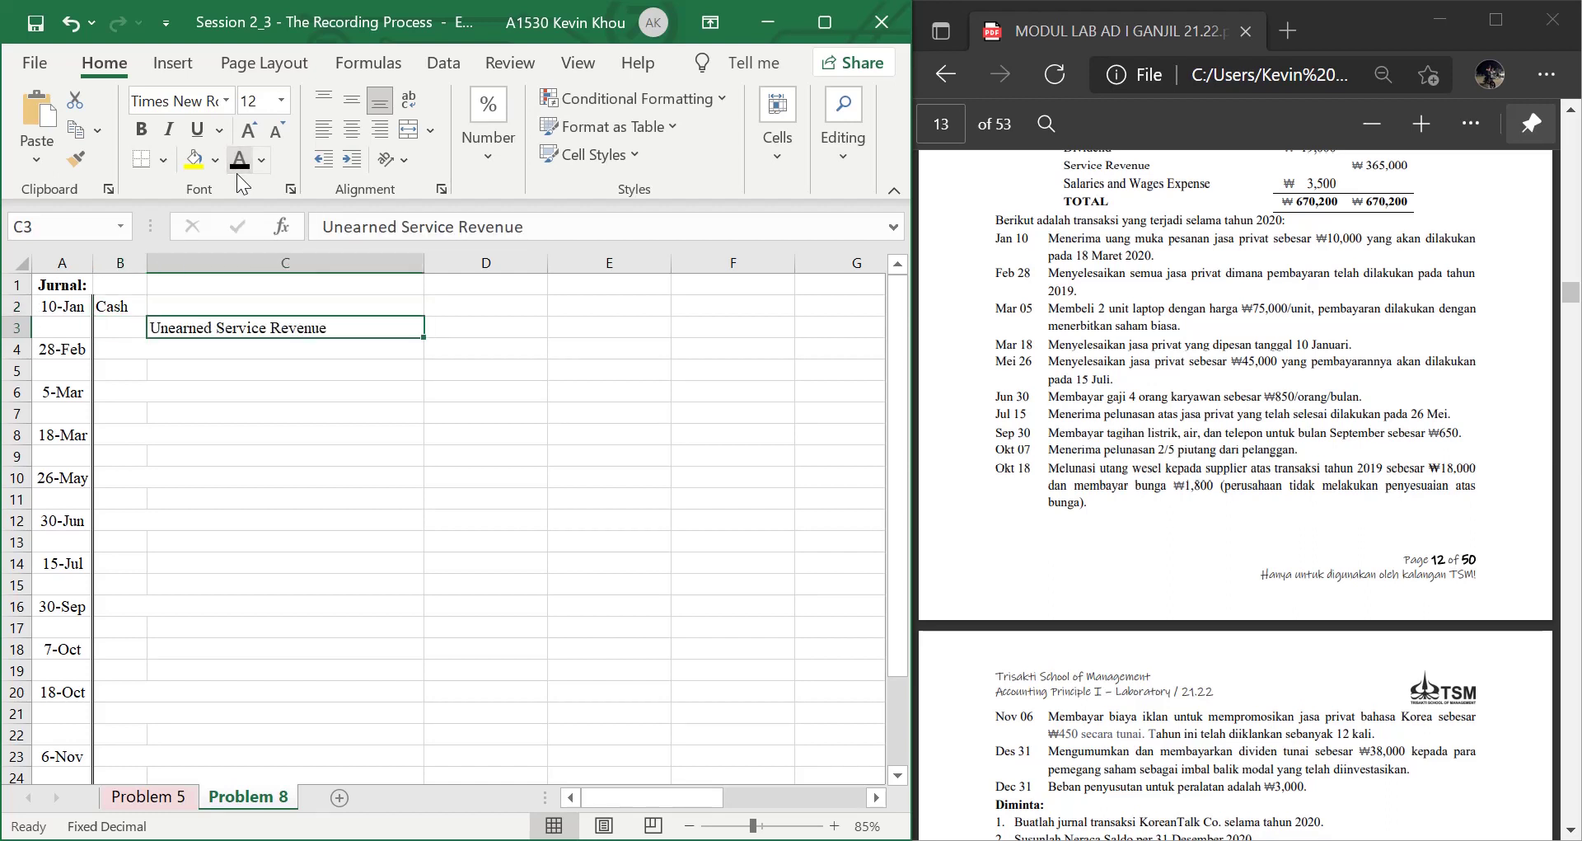
Enter 10000 as the 10-Jan Cash debit in D2 and as the Unearned Service Revenue credit in E3
{"action": "key", "text": "Right"}
{"action": "key", "text": "Up"}
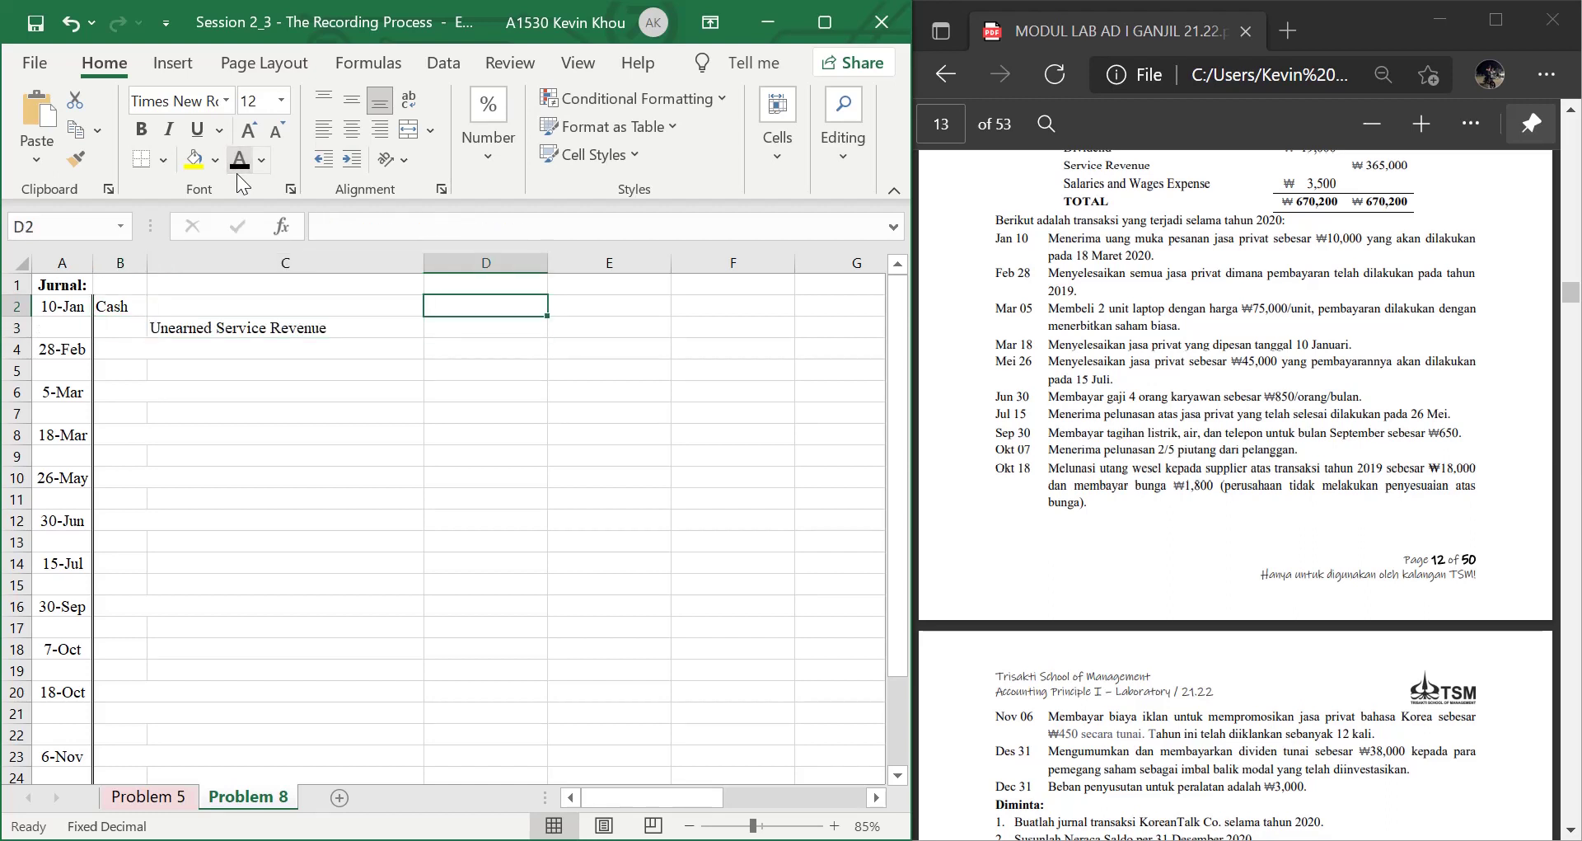
{"action": "type", "text": "10000"}
{"action": "key", "text": "Return"}
{"action": "key", "text": "Right"}
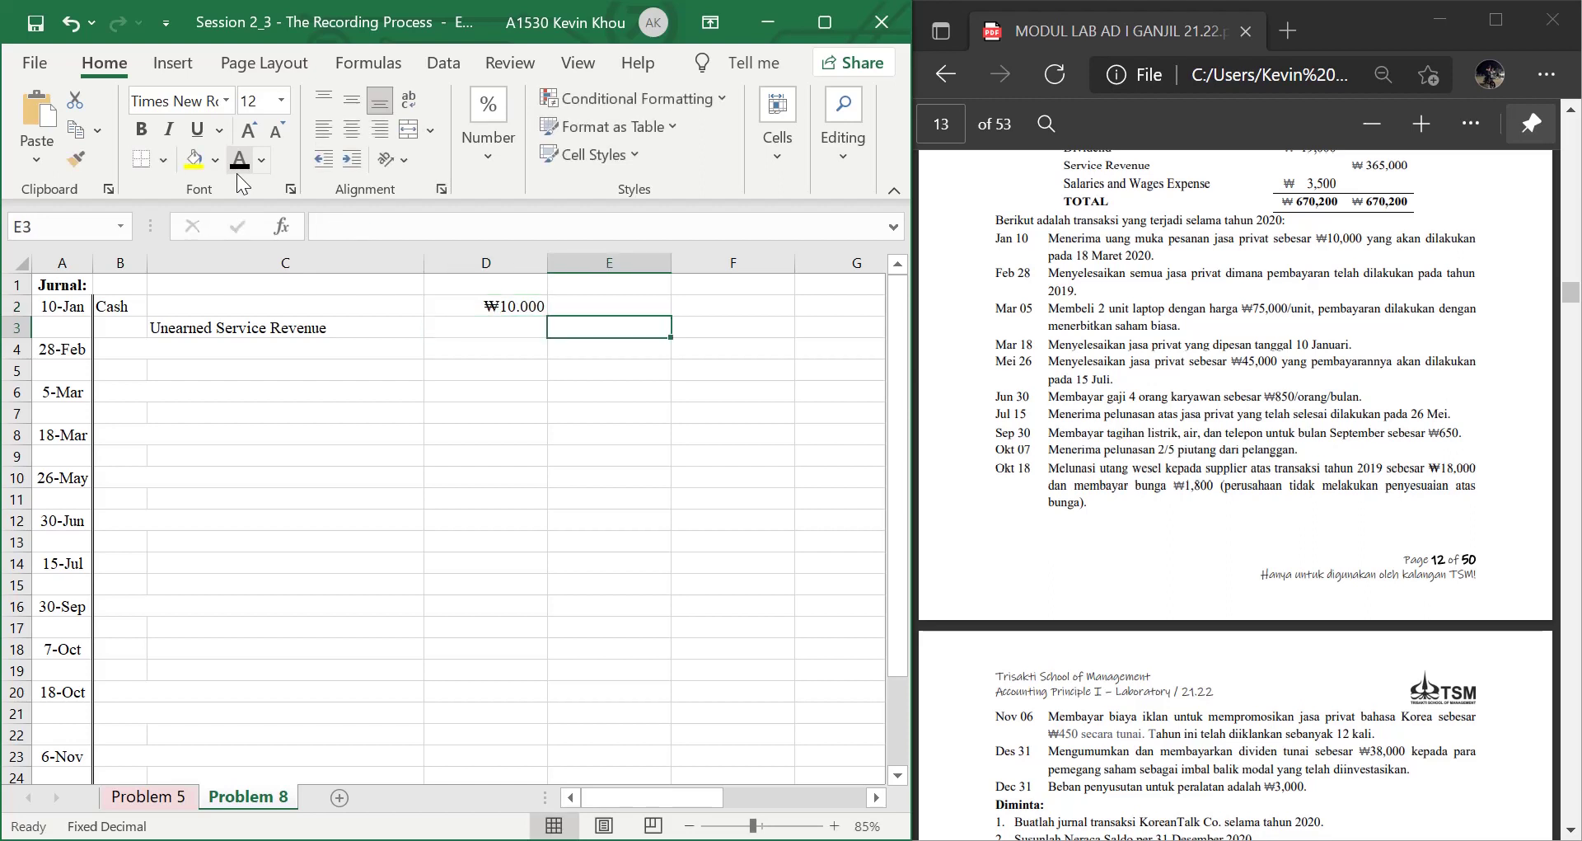
{"action": "type", "text": "10000"}
{"action": "key", "text": "Return"}
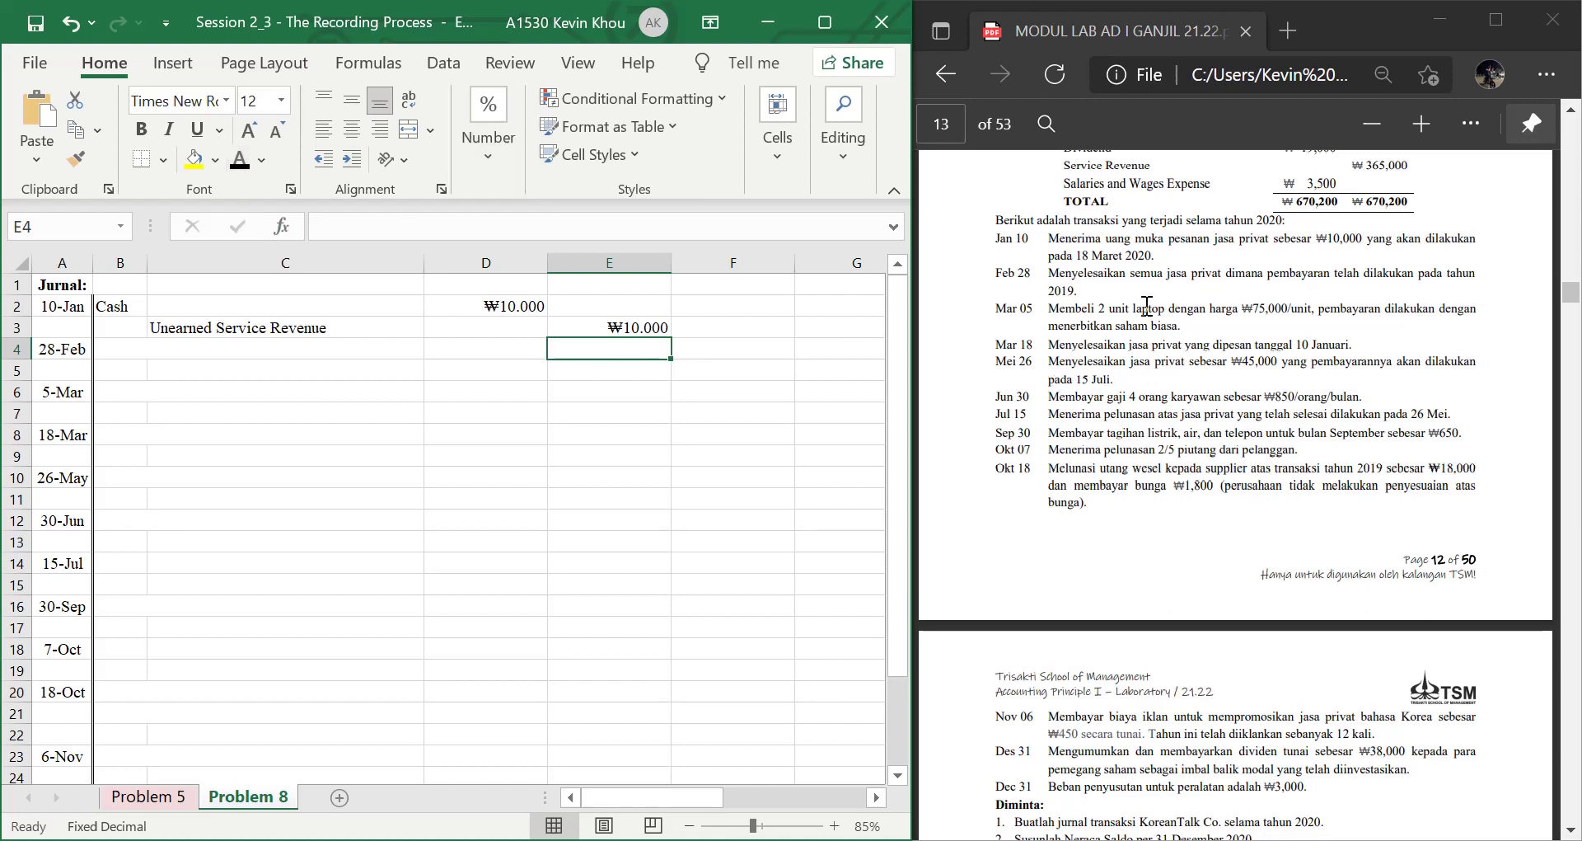
Highlight the Unearned Service Revenue line of the PDF's trial balance in yellow
{"action": "scroll", "coordinate": [1136, 300], "scroll_direction": "up", "scroll_amount": 1}
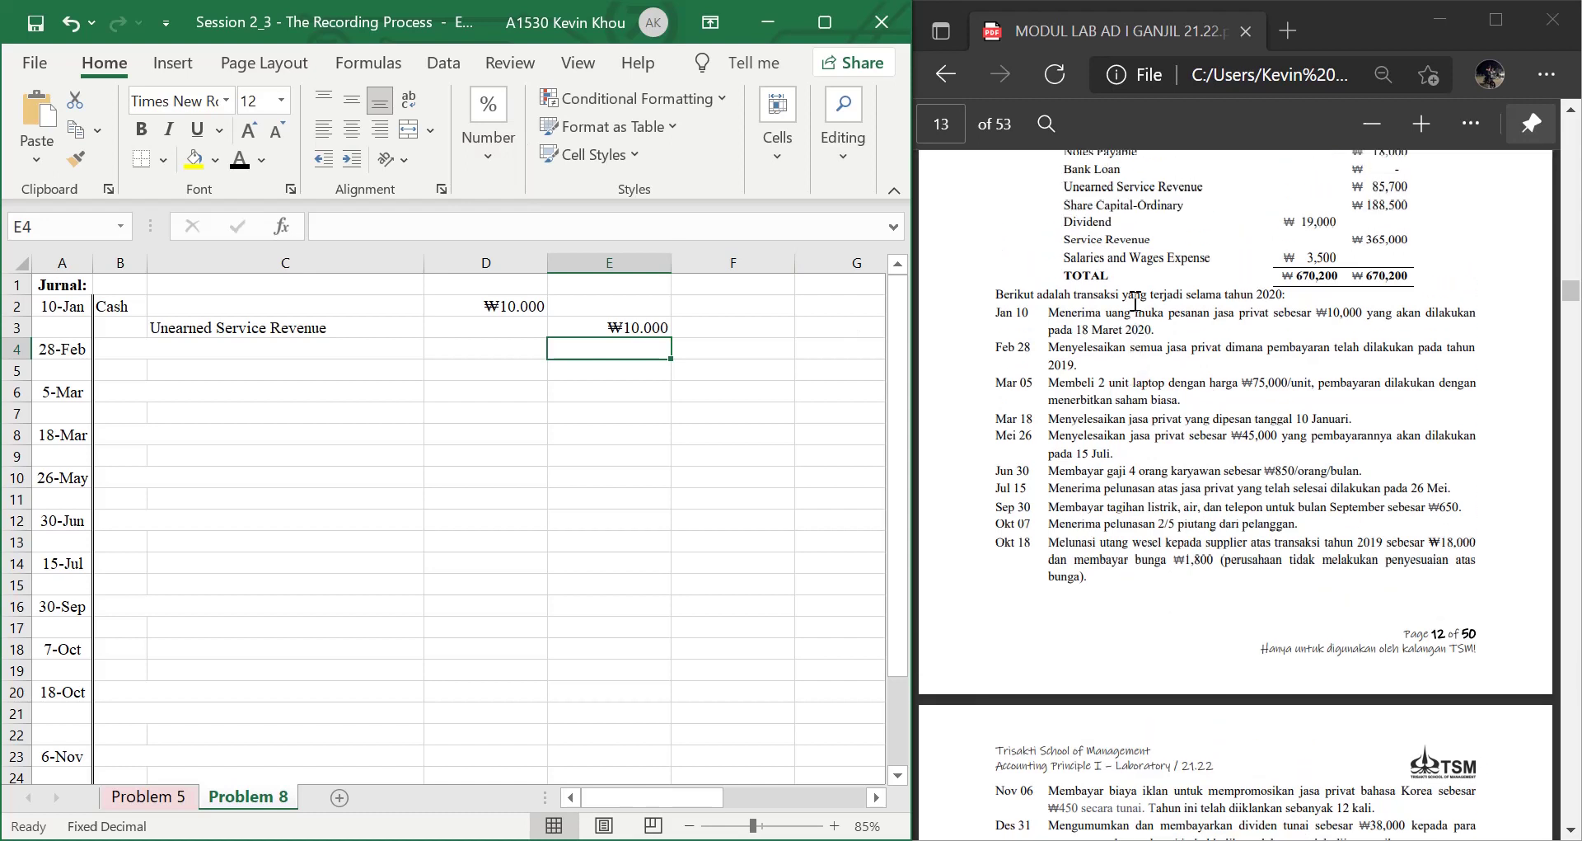
{"action": "scroll", "coordinate": [1135, 302], "scroll_direction": "up", "scroll_amount": 1}
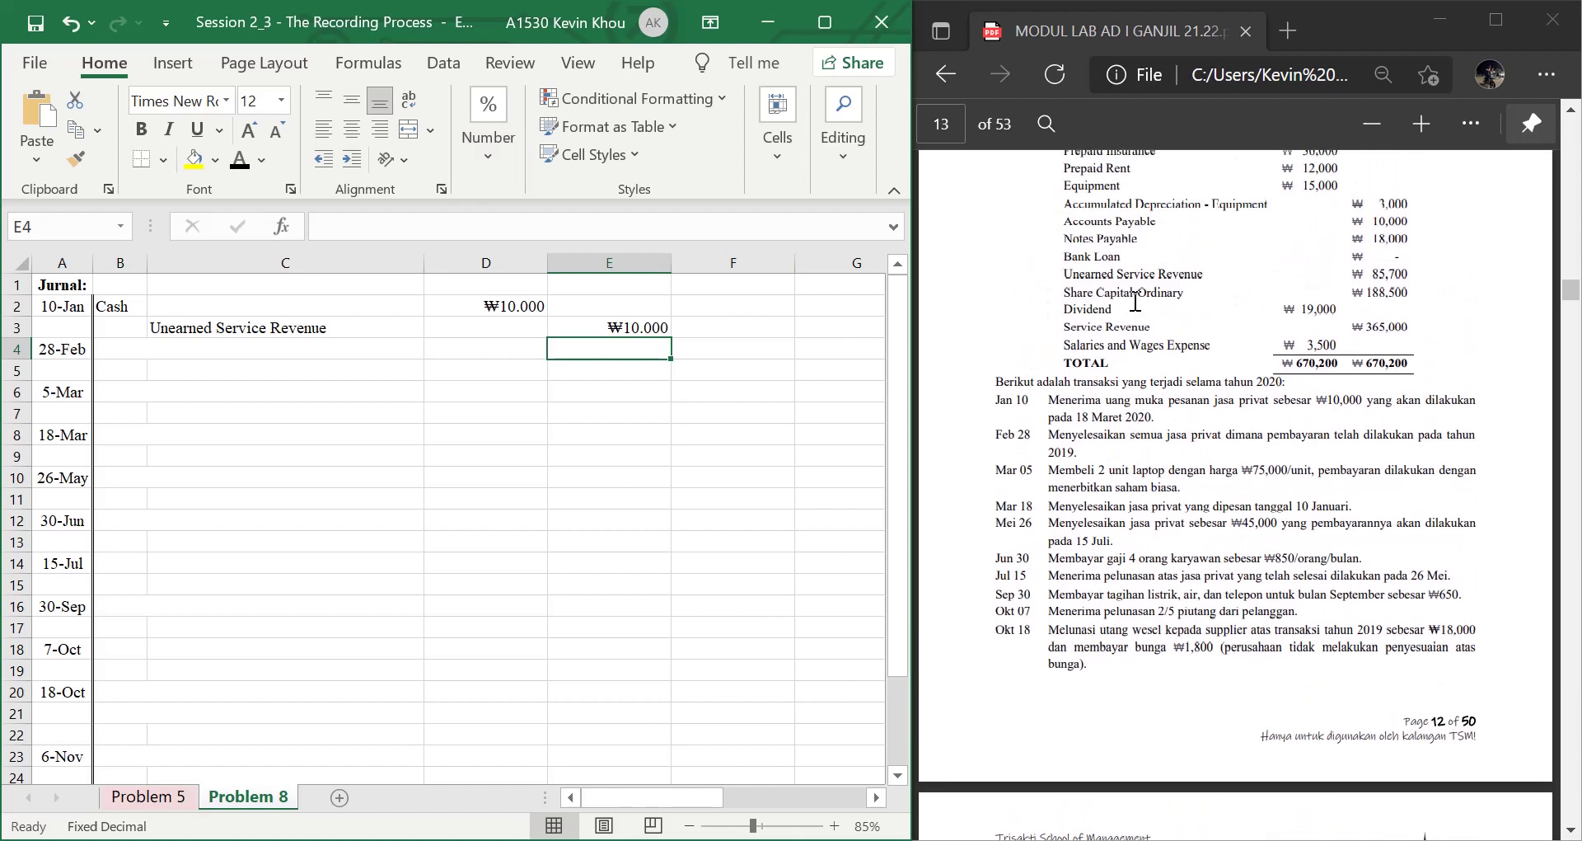
{"action": "scroll", "coordinate": [1136, 301], "scroll_direction": "up", "scroll_amount": 1}
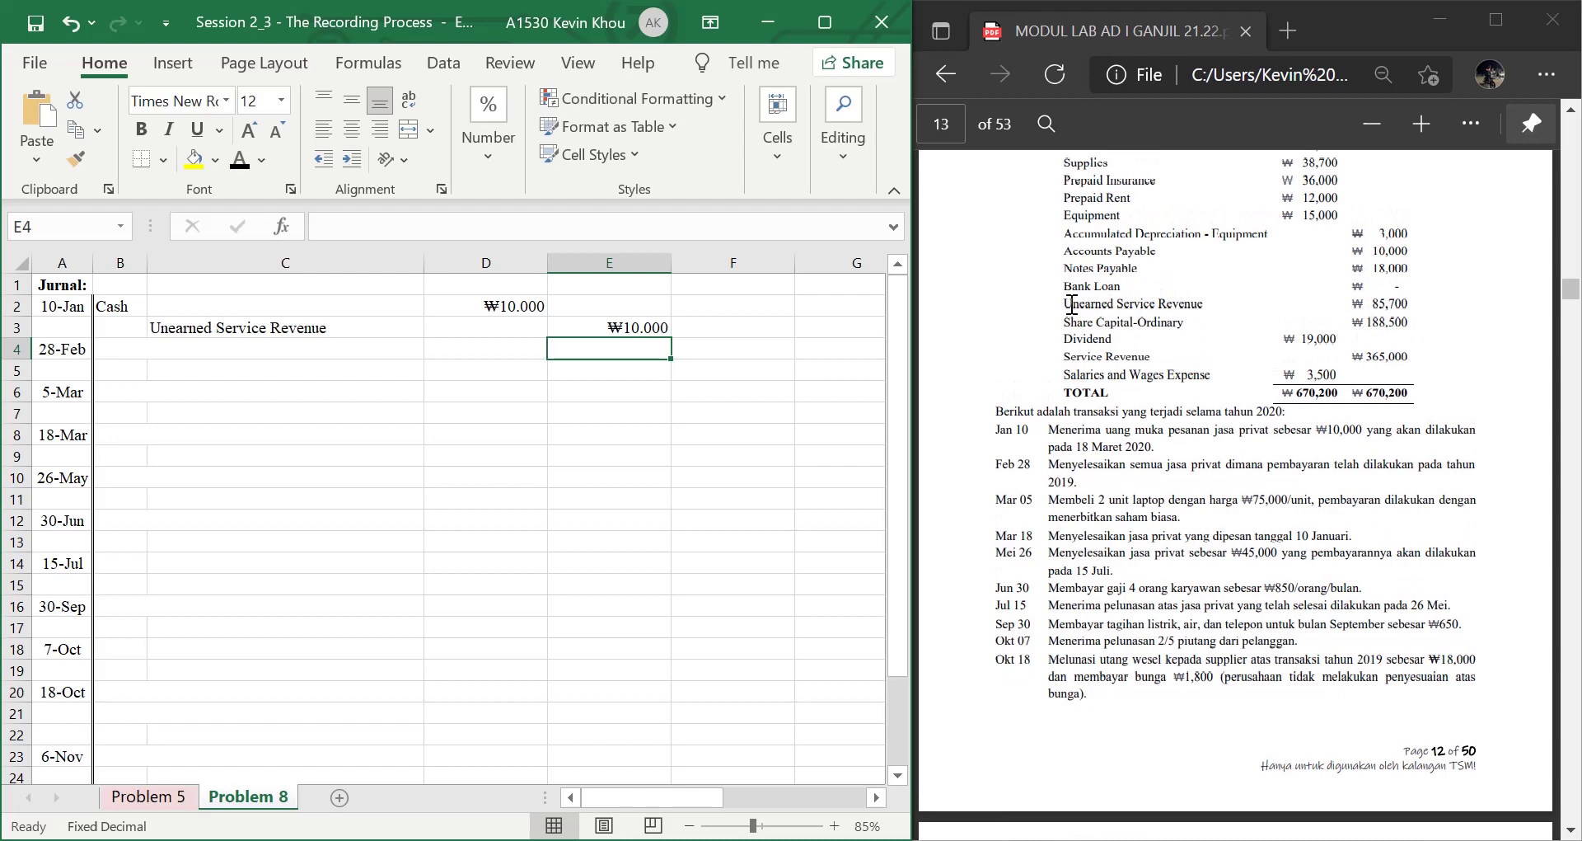
{"action": "left_click_drag", "start_coordinate": [1063, 304], "coordinate": [1412, 303]}
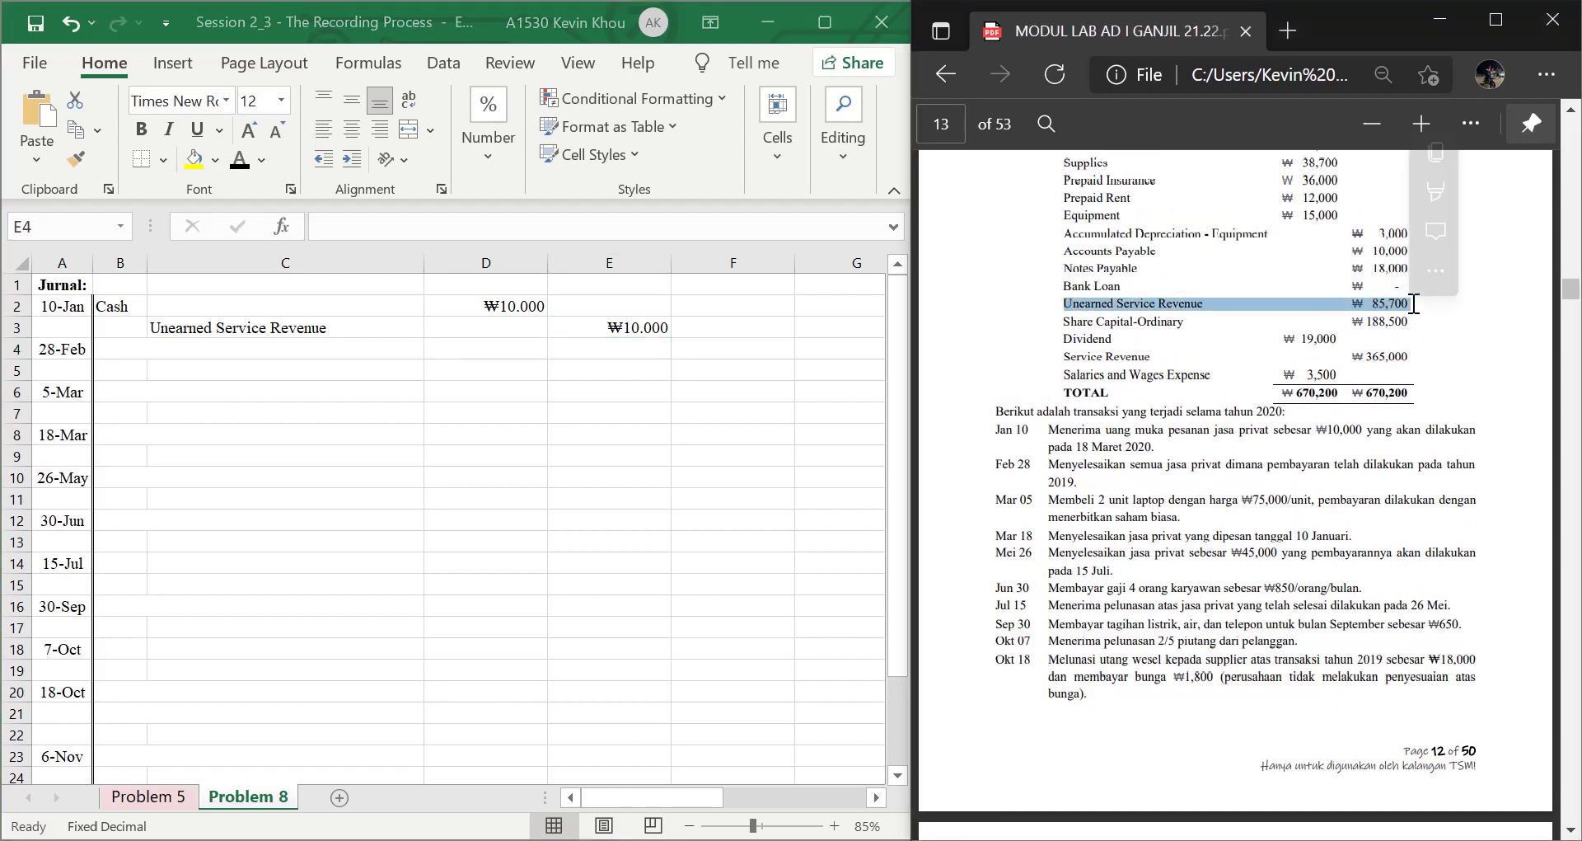
{"action": "mouse_move", "coordinate": [1433, 200]}
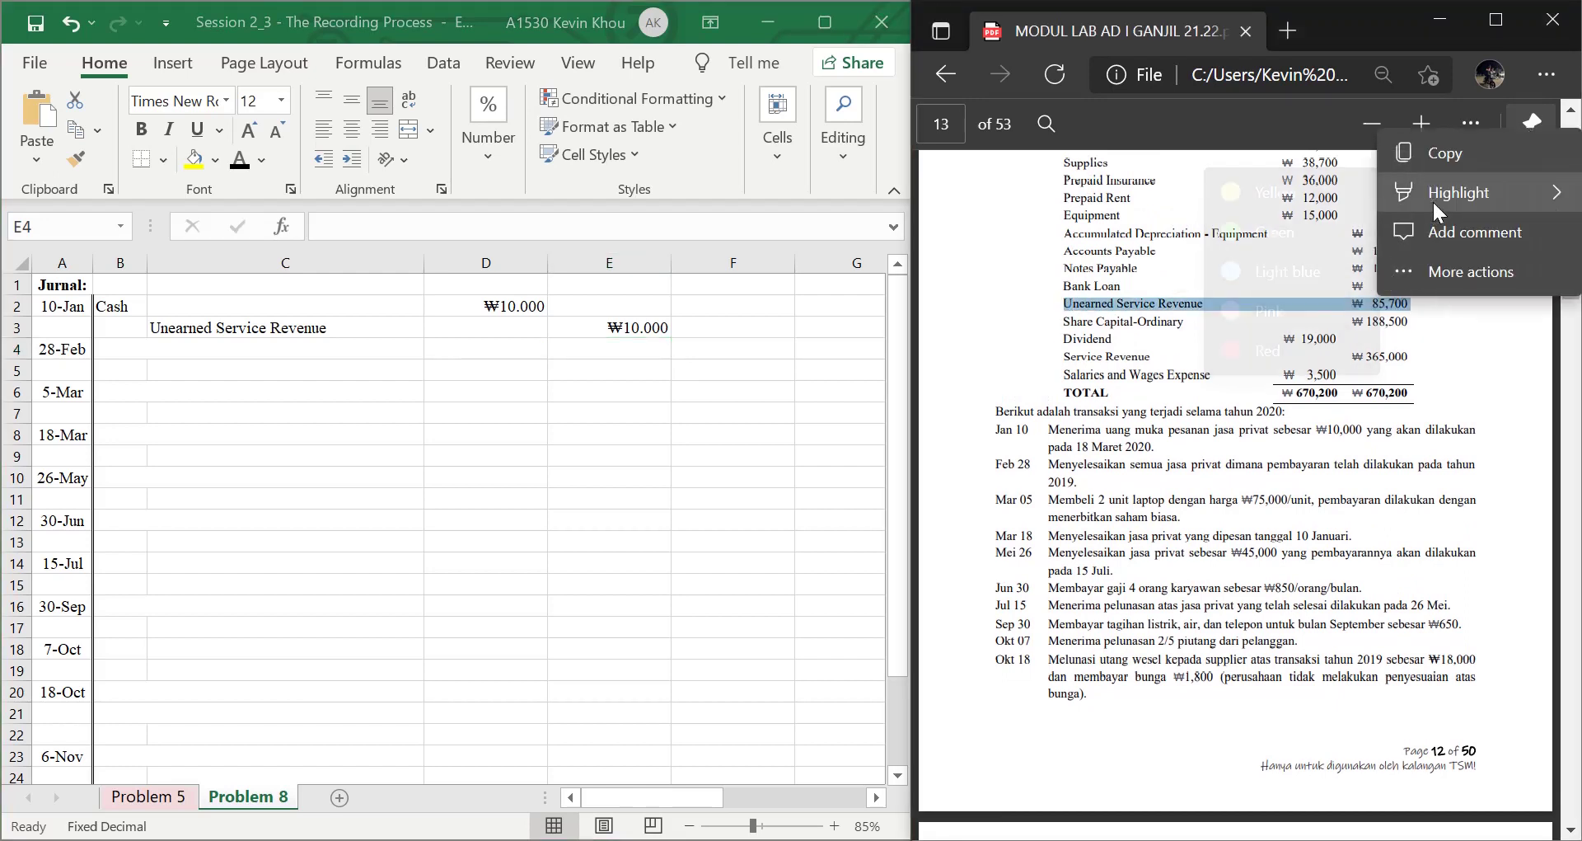
{"action": "left_click", "coordinate": [1329, 196]}
Back in the Excel journal, make the 28-Feb account names black: Unearned Service Revenue in B4 and Service Revenue in C5
{"action": "key", "text": "alt+Tab"}
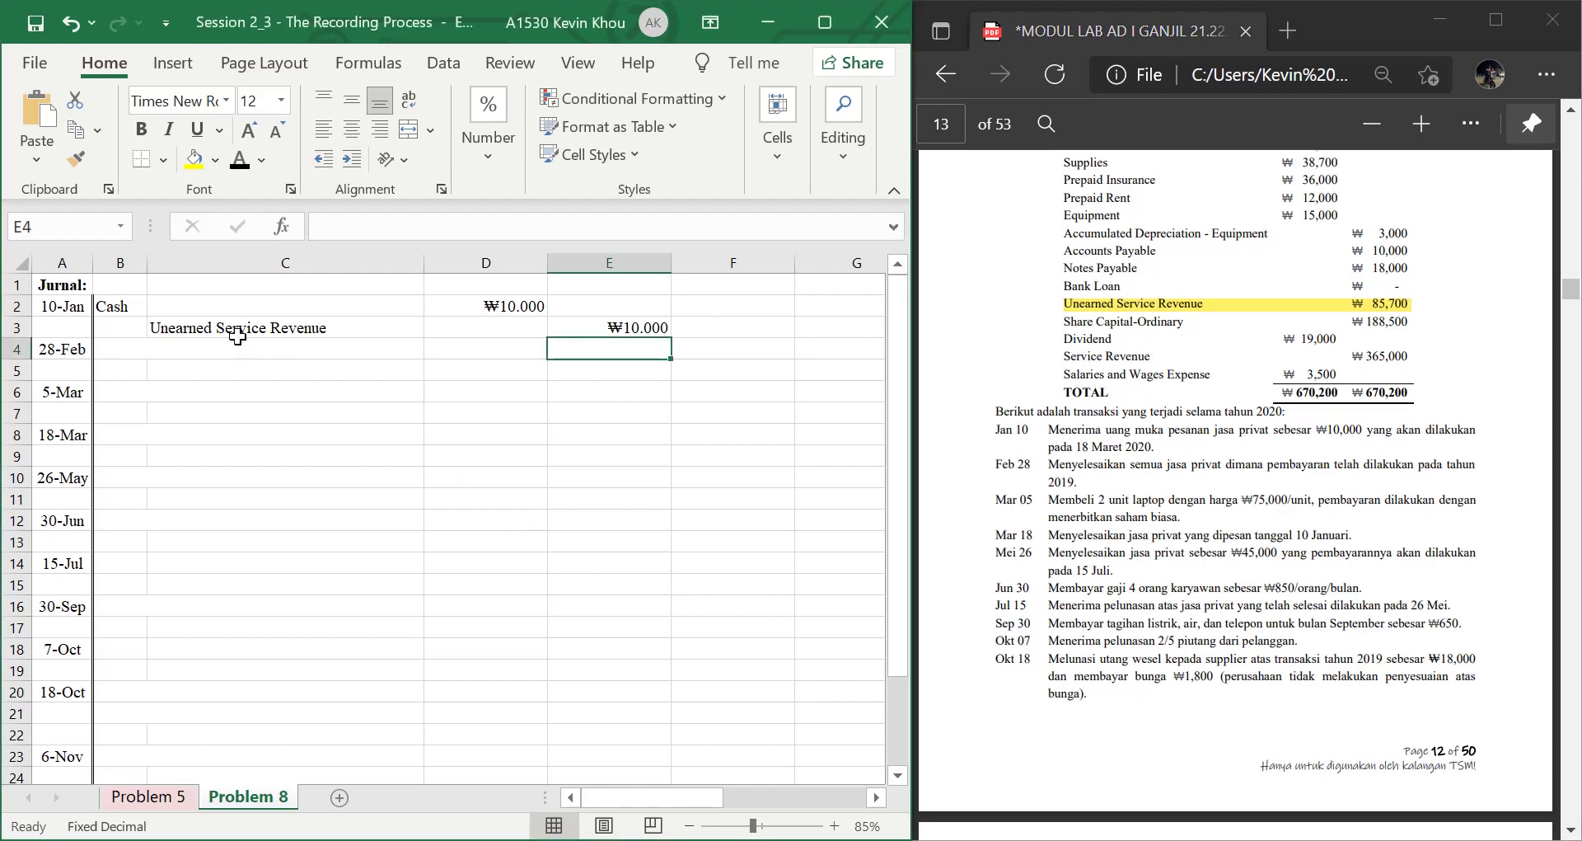
{"action": "key", "text": "Left"}
{"action": "key", "text": "Left"}
{"action": "key", "text": "Left"}
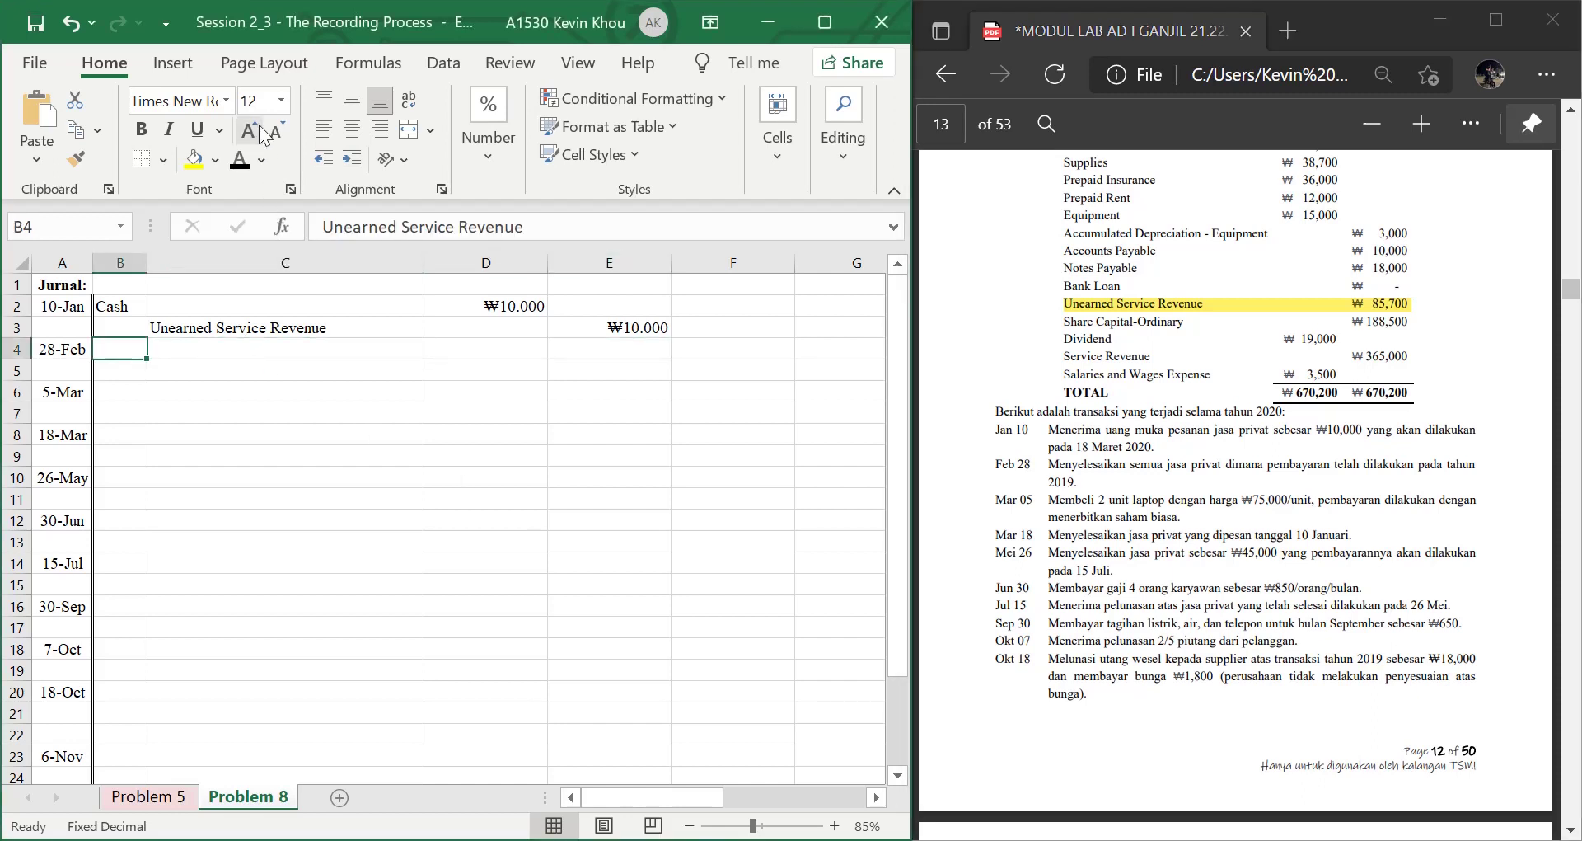
{"action": "left_click", "coordinate": [196, 162]}
{"action": "key", "text": "ctrl+z"}
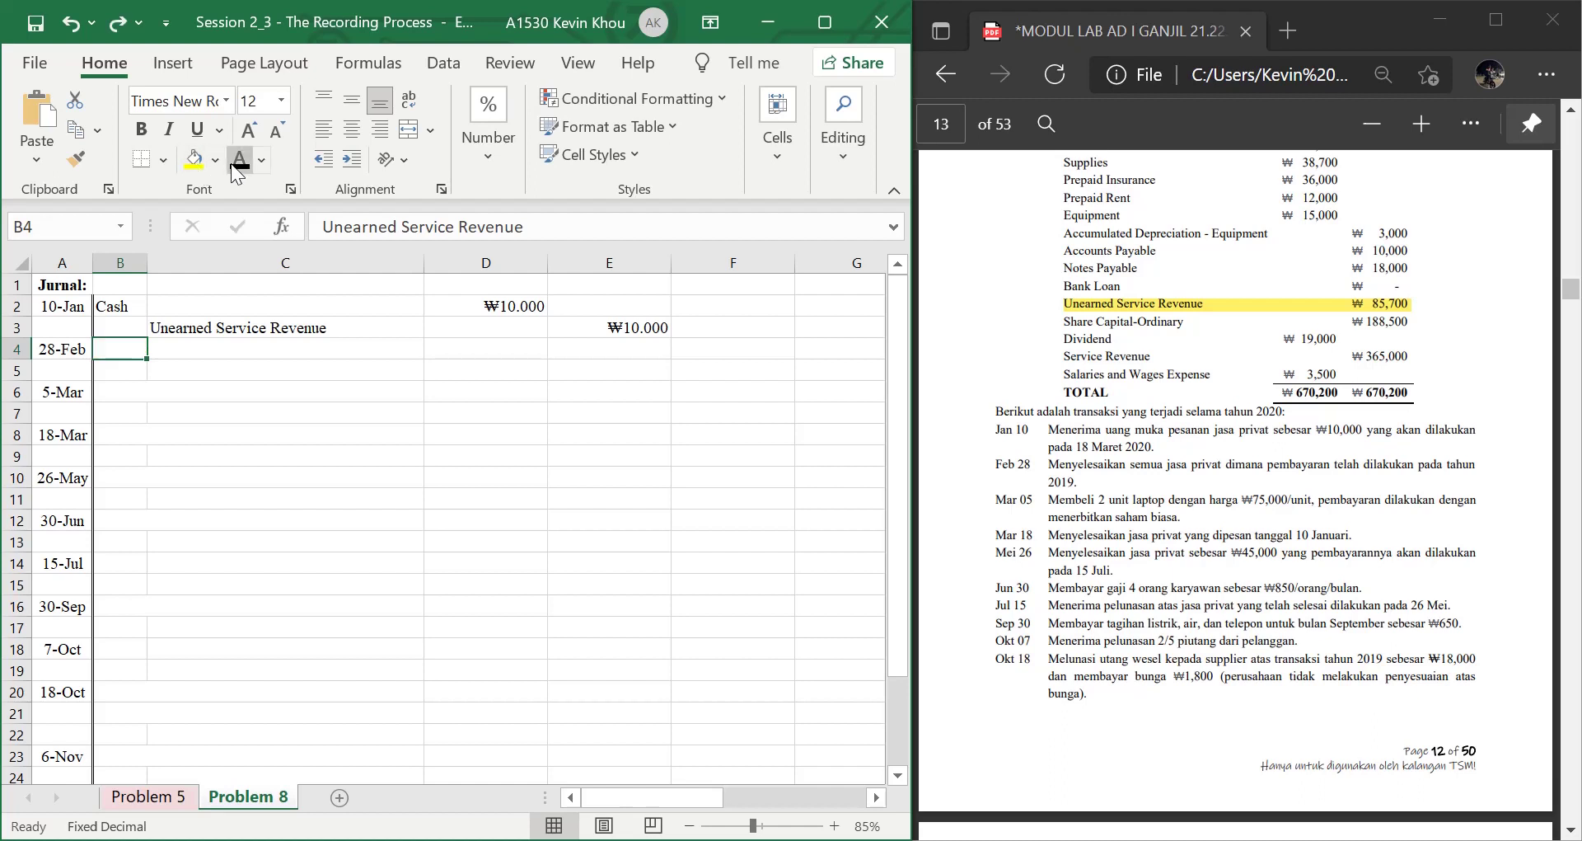
{"action": "left_click", "coordinate": [238, 165]}
{"action": "key", "text": "Down"}
{"action": "key", "text": "Right"}
{"action": "left_click", "coordinate": [239, 165]}
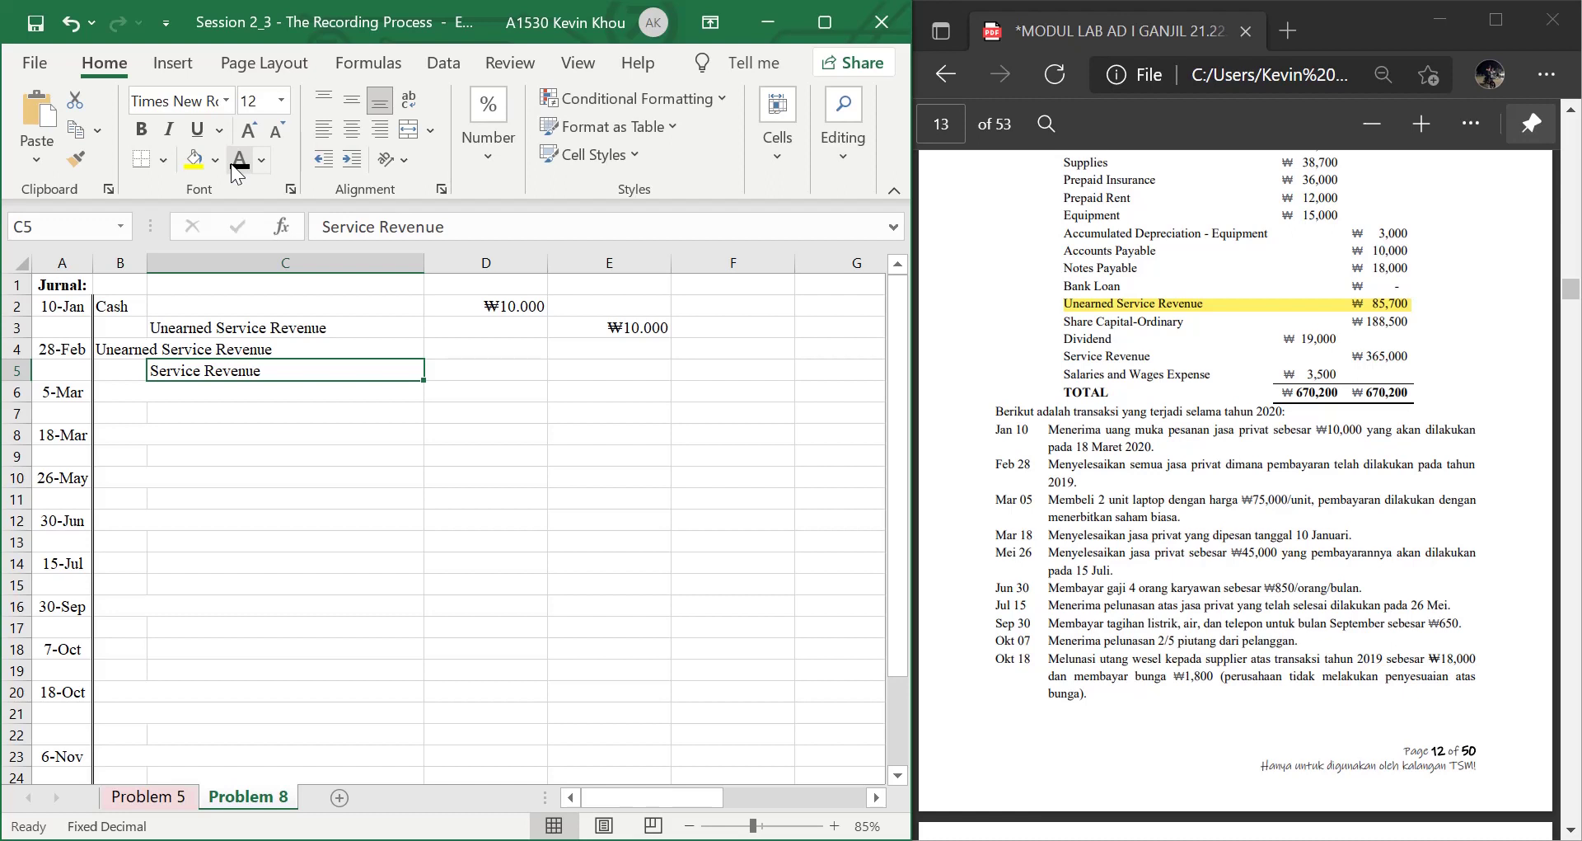
Enter the 28-Feb debit as =85700 in D4 and the Service Revenue credit in E5 as a formula referencing D4
{"action": "key", "text": "Right"}
{"action": "key", "text": "Up"}
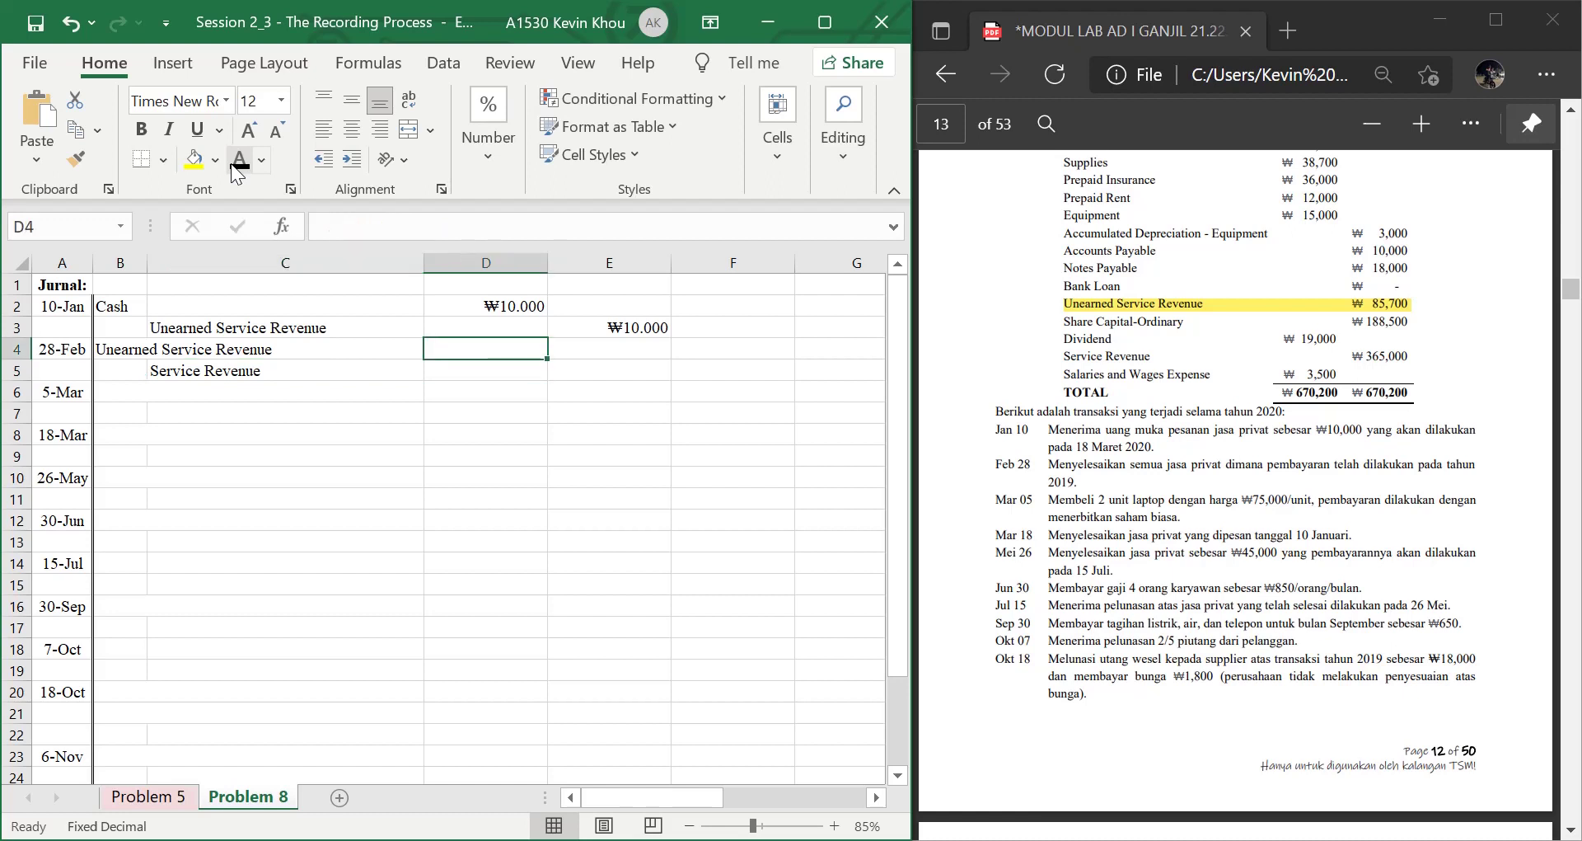
{"action": "type", "text": "=857"}
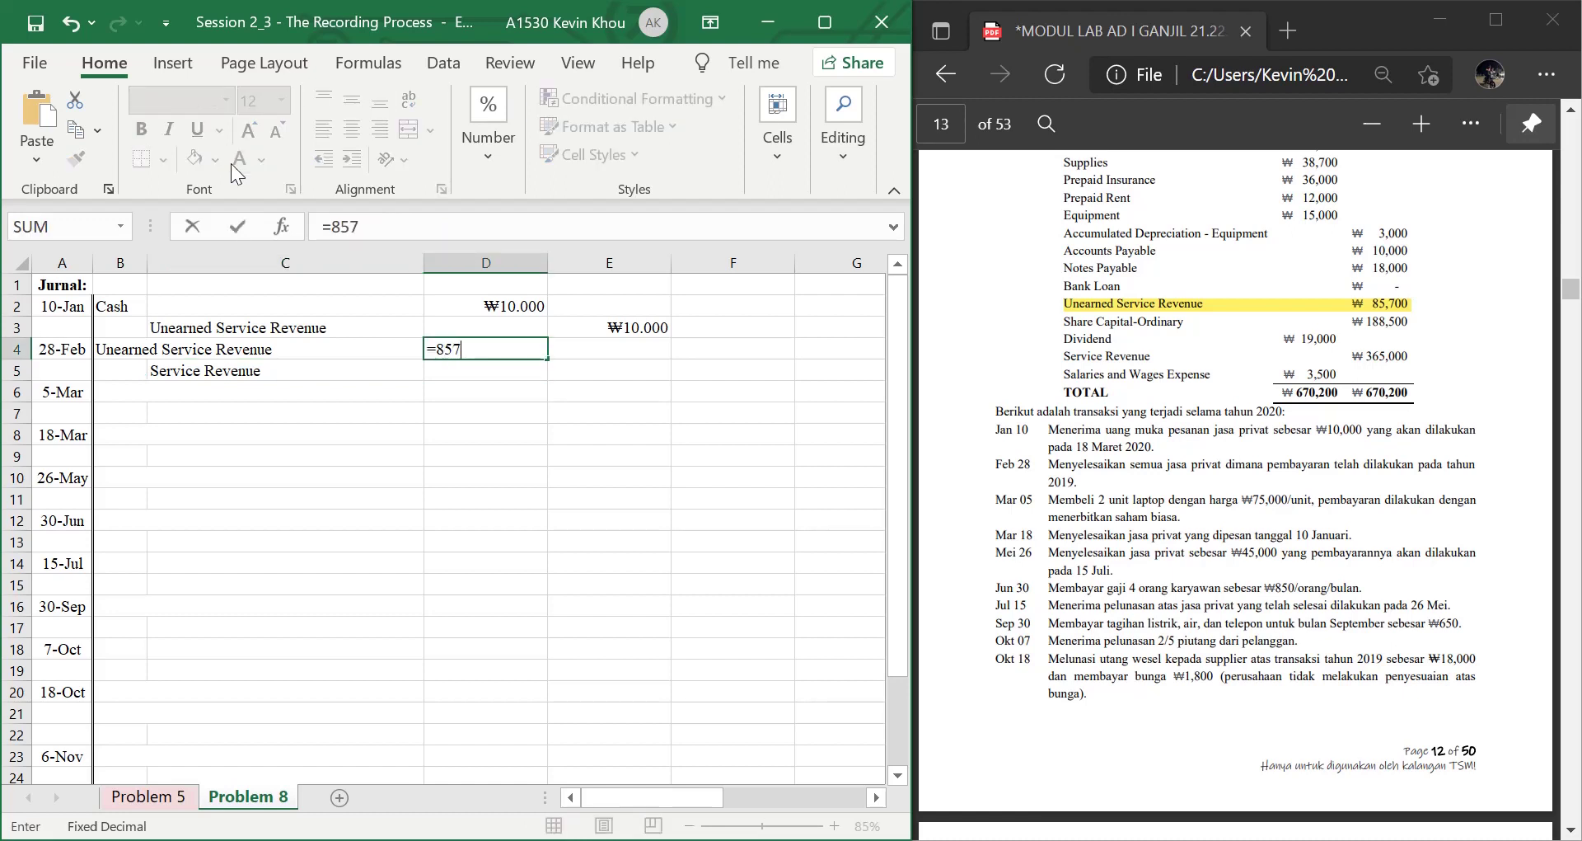
{"action": "type", "text": "00"}
{"action": "key", "text": "Return"}
{"action": "key", "text": "Right"}
{"action": "type", "text": "="}
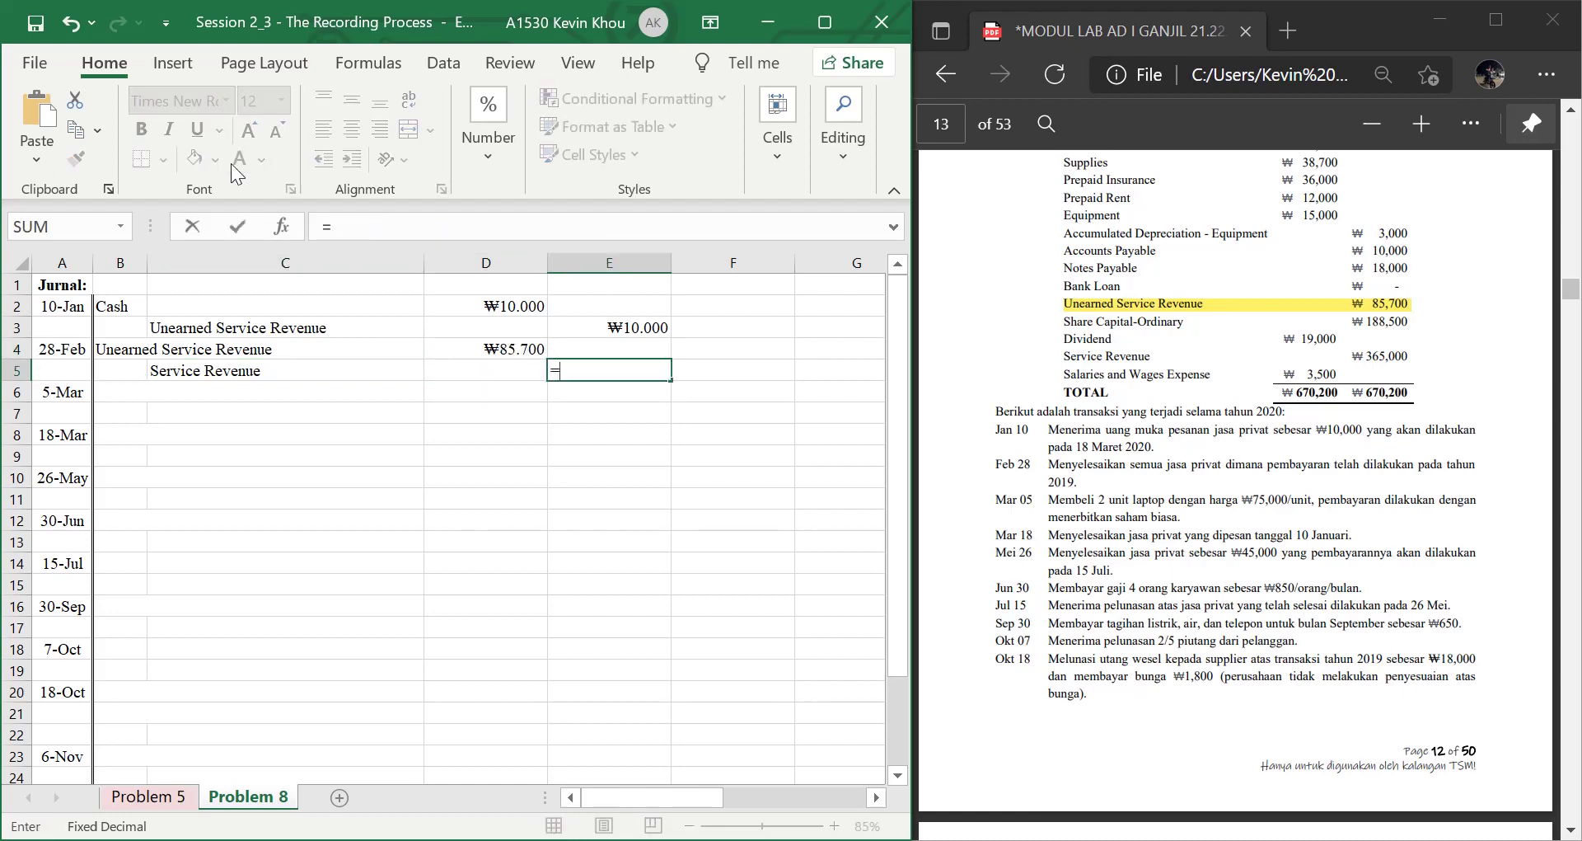
{"action": "key", "text": "Left"}
{"action": "key", "text": "Up"}
{"action": "key", "text": "Return"}
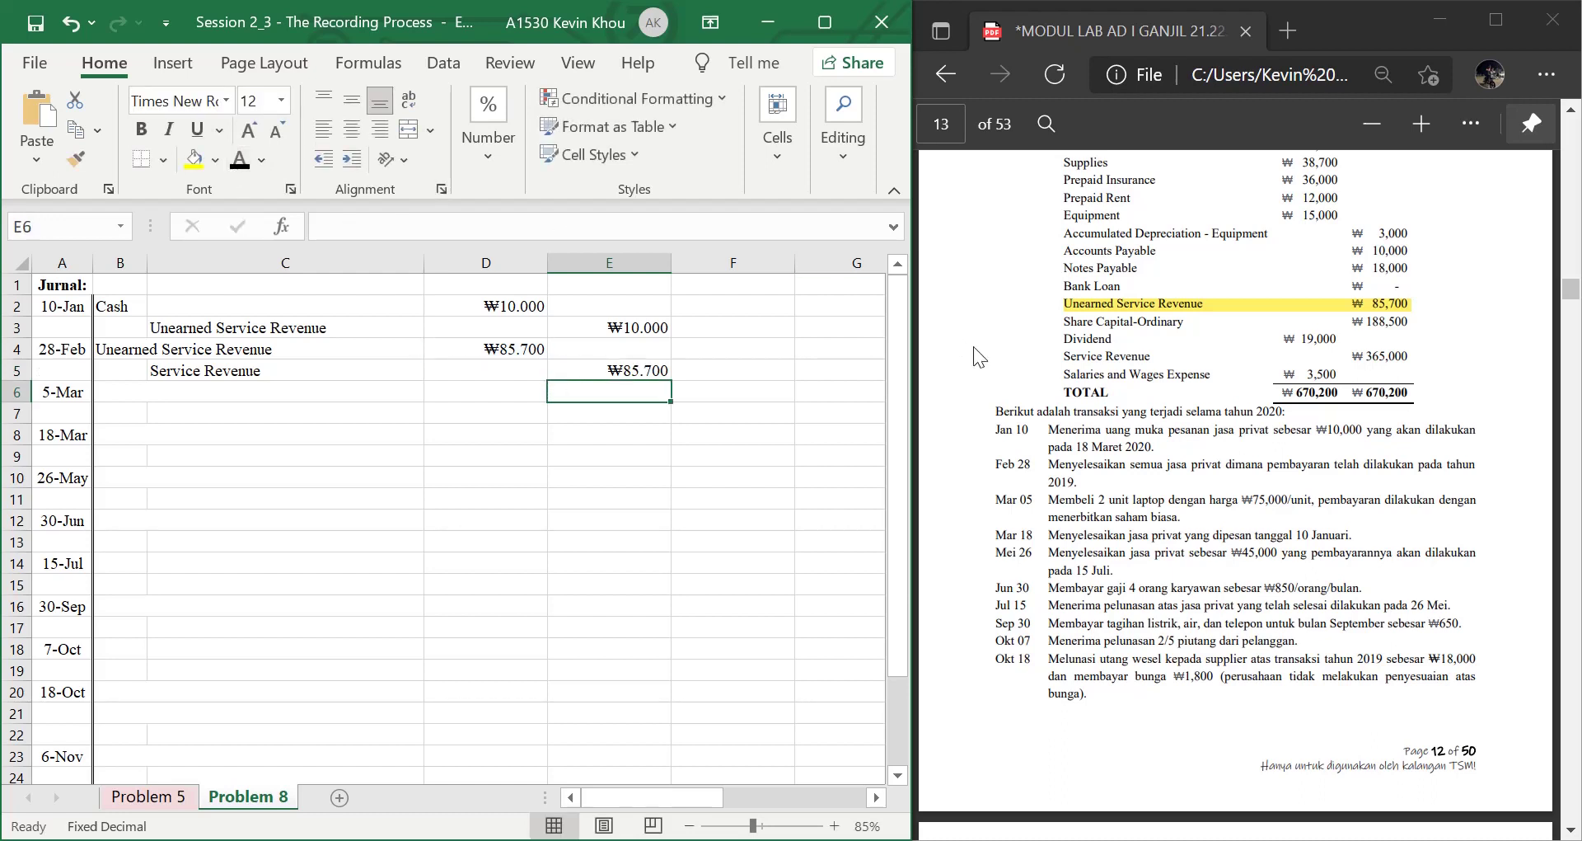
Check the 5-Mar transaction and make its account names black: Equipment in B6 and Share Capital - Ordinary in C7
{"action": "scroll", "coordinate": [1016, 560], "scroll_direction": "down", "scroll_amount": 2}
{"action": "scroll", "coordinate": [1016, 570], "scroll_direction": "down", "scroll_amount": 1}
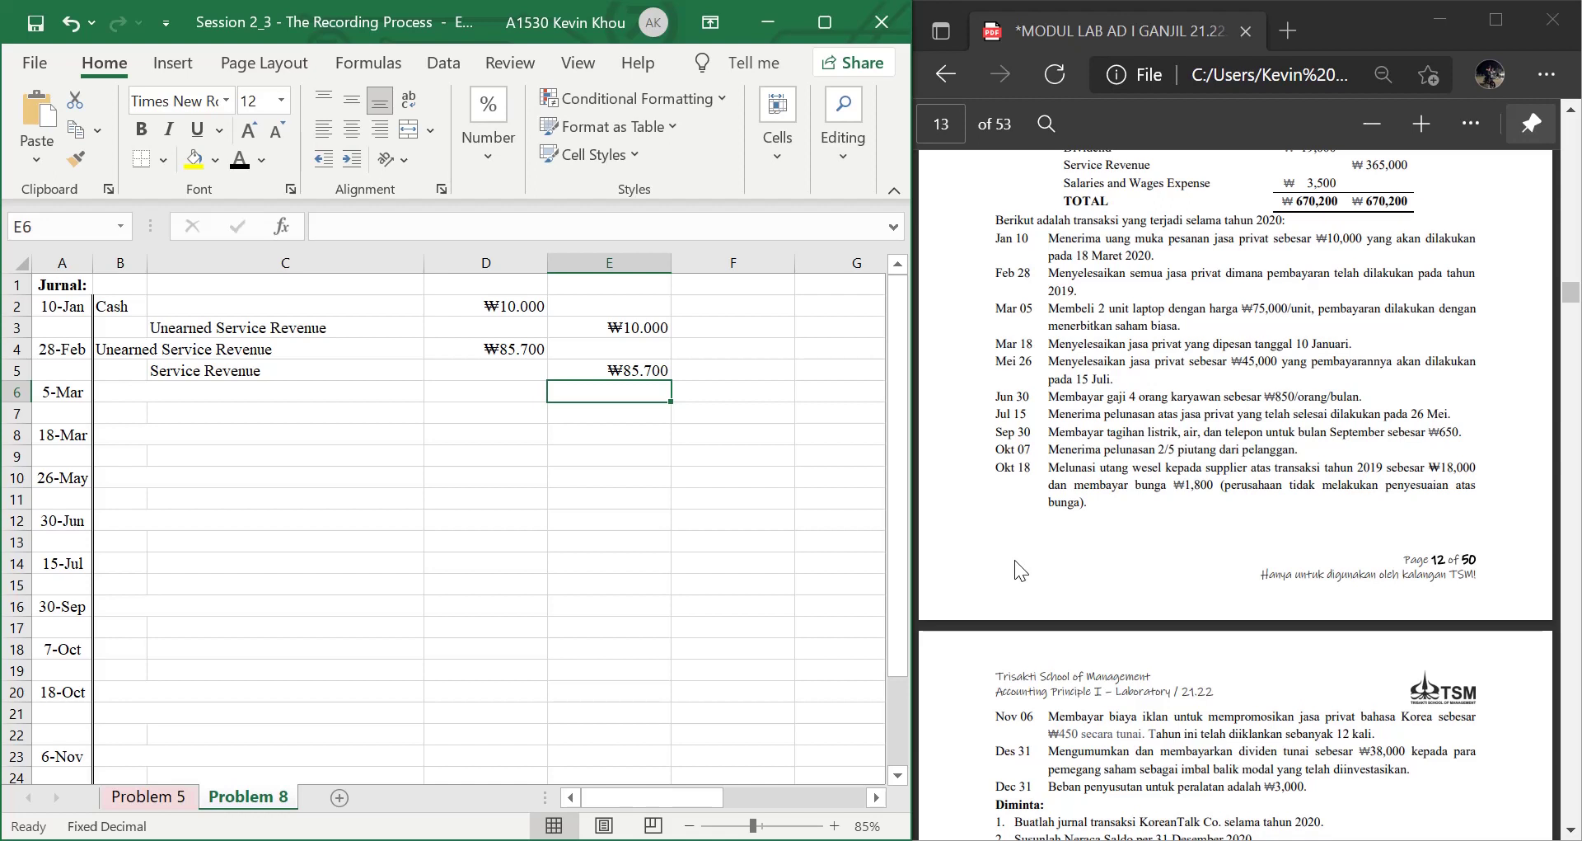
{"action": "key", "text": "Left"}
{"action": "key", "text": "Left"}
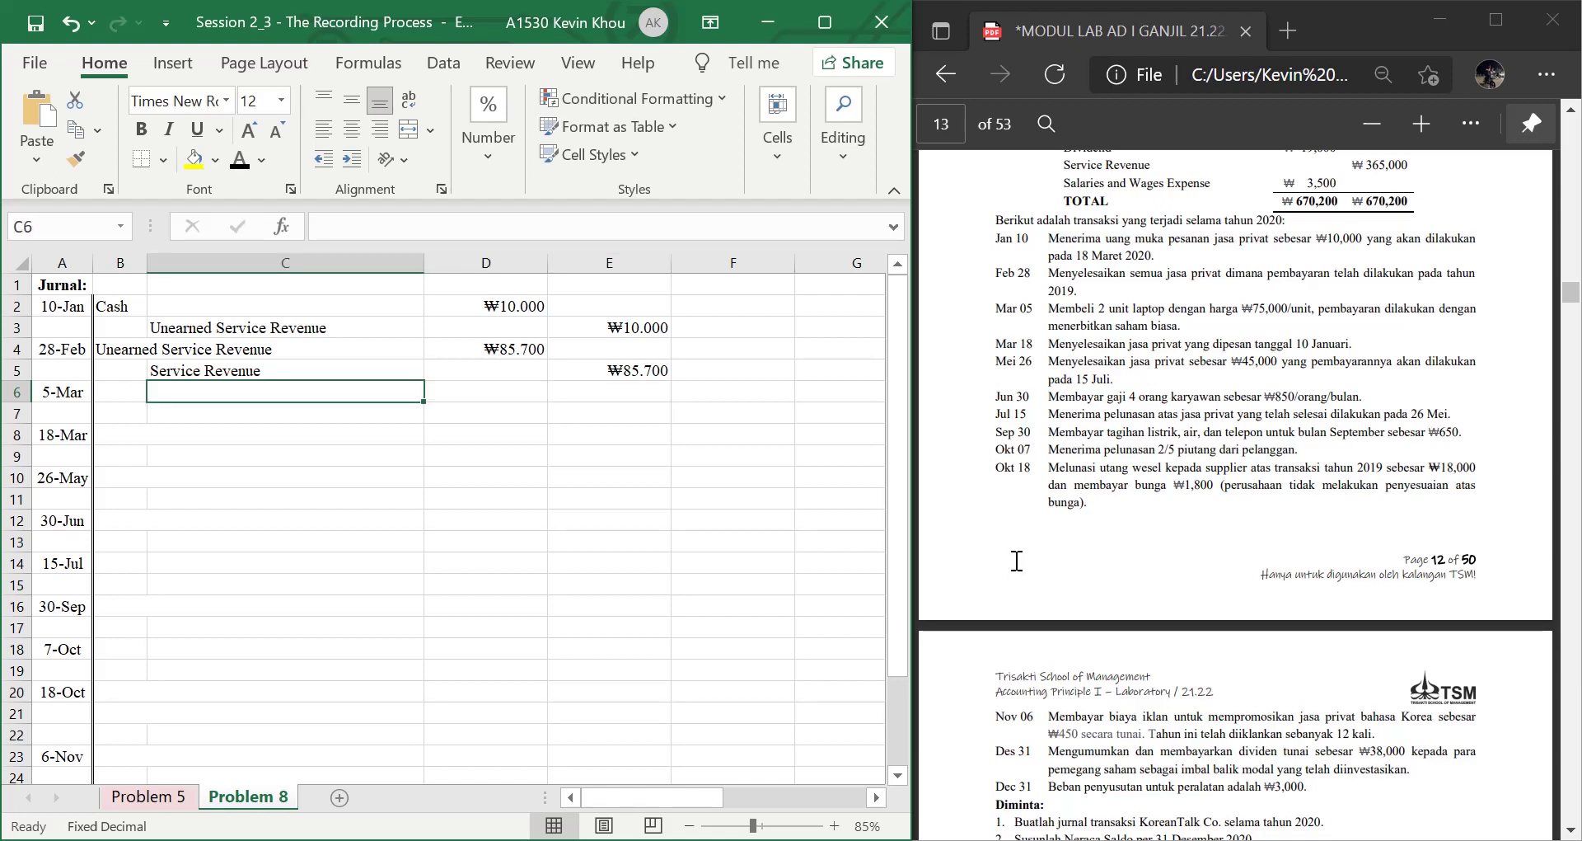
{"action": "key", "text": "Left"}
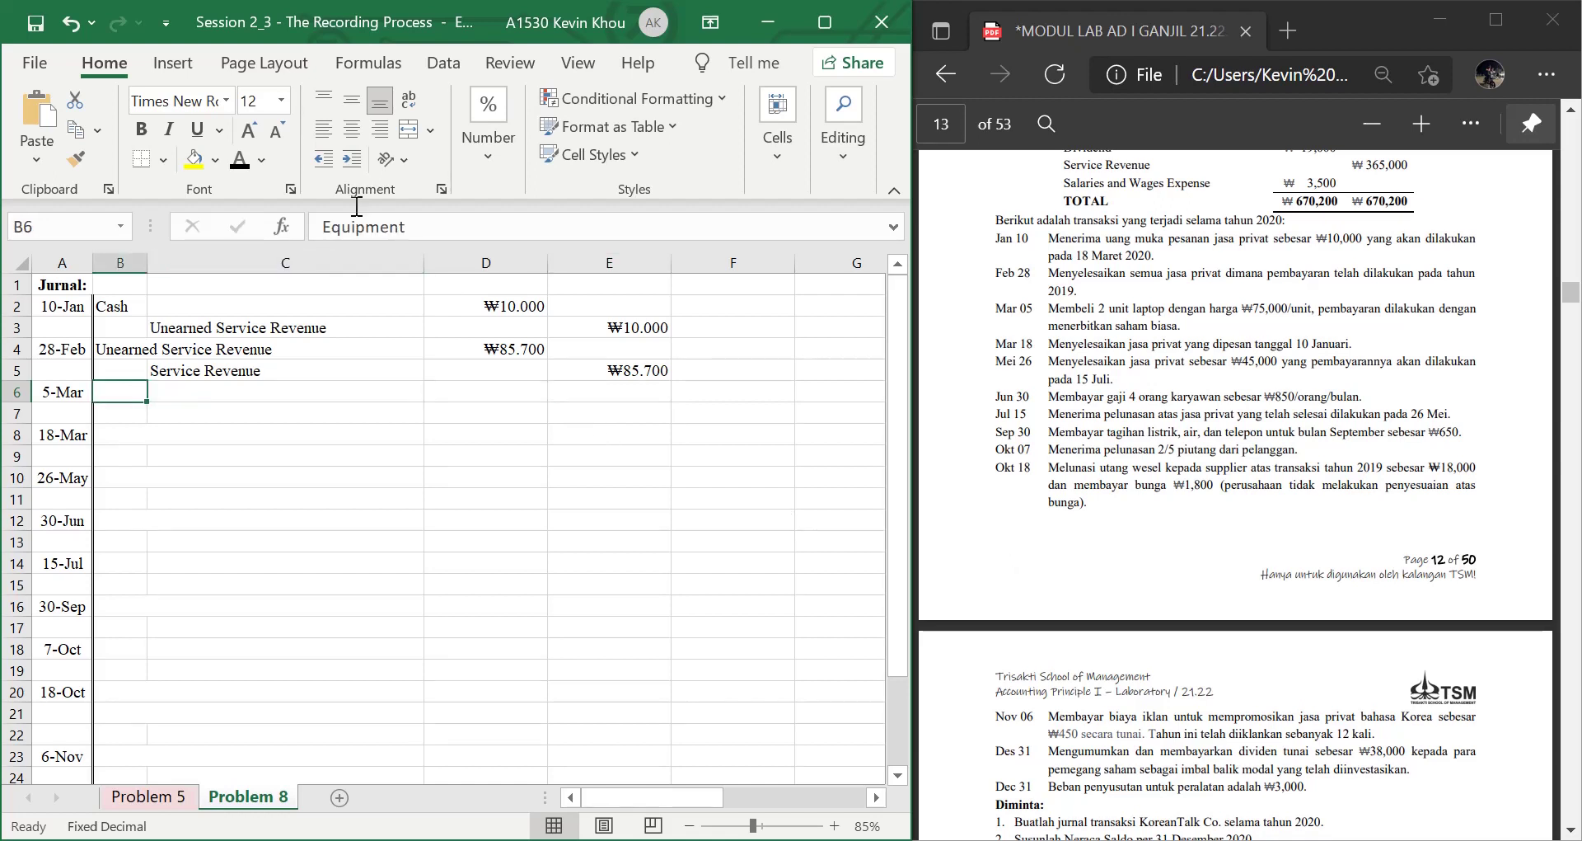
{"action": "left_click", "coordinate": [243, 165]}
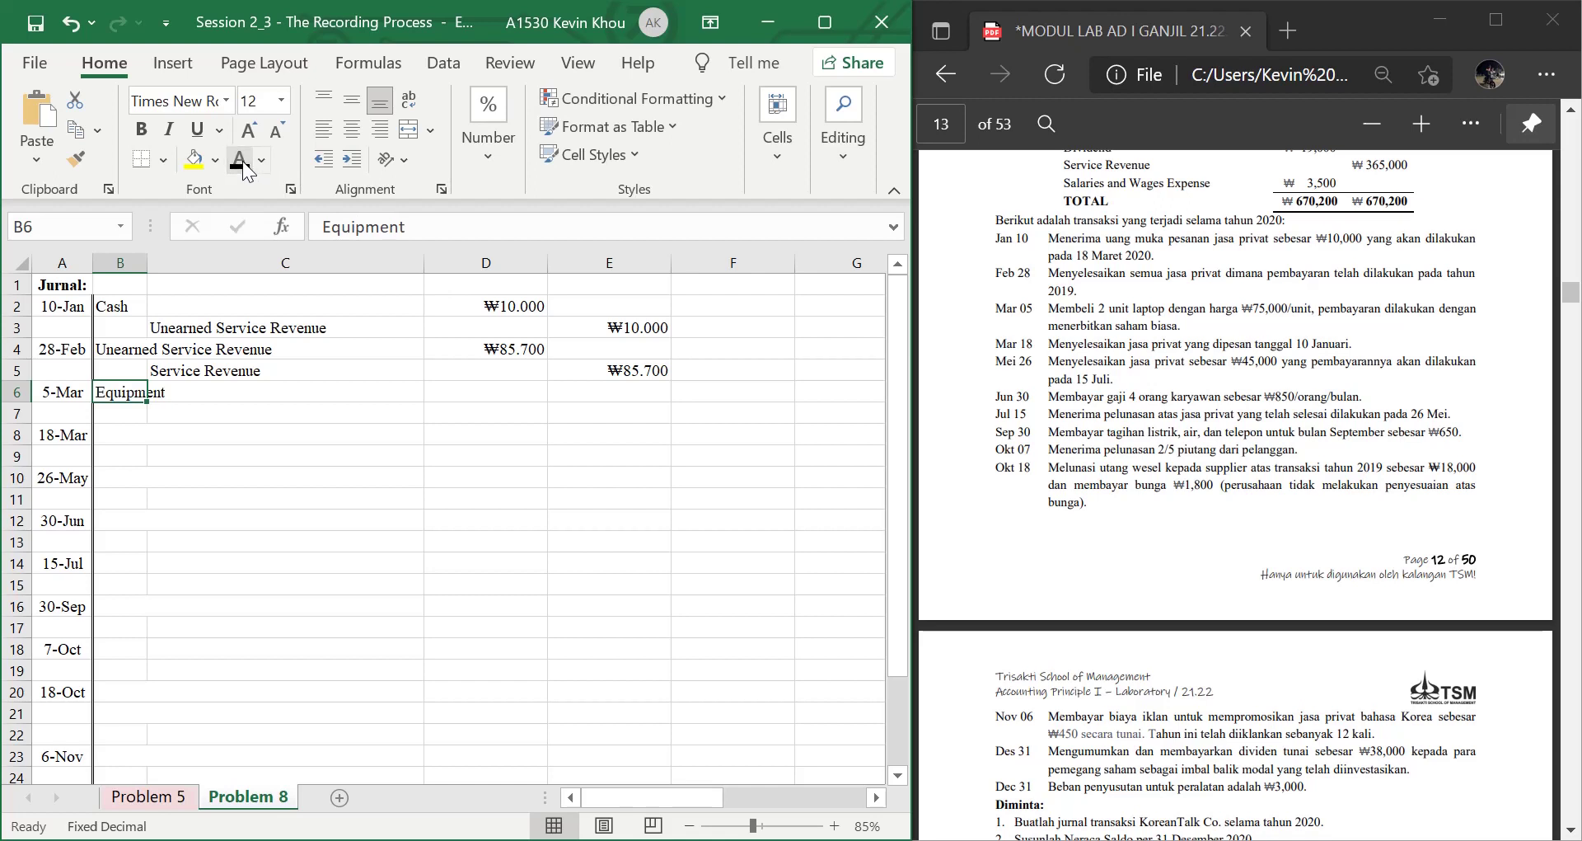
{"action": "key", "text": "Down"}
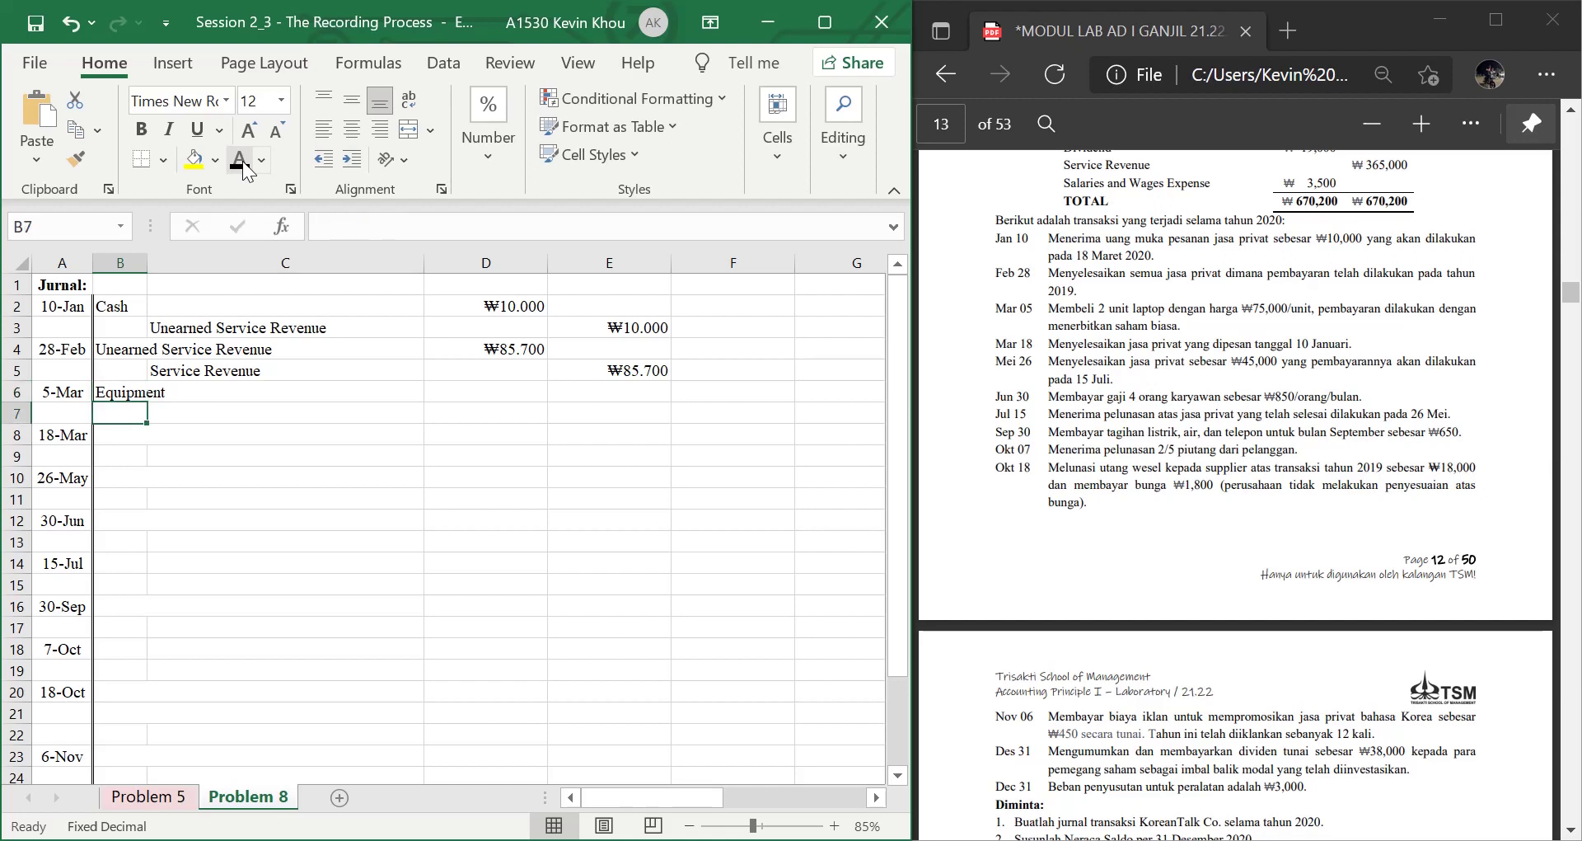
{"action": "key", "text": "Right"}
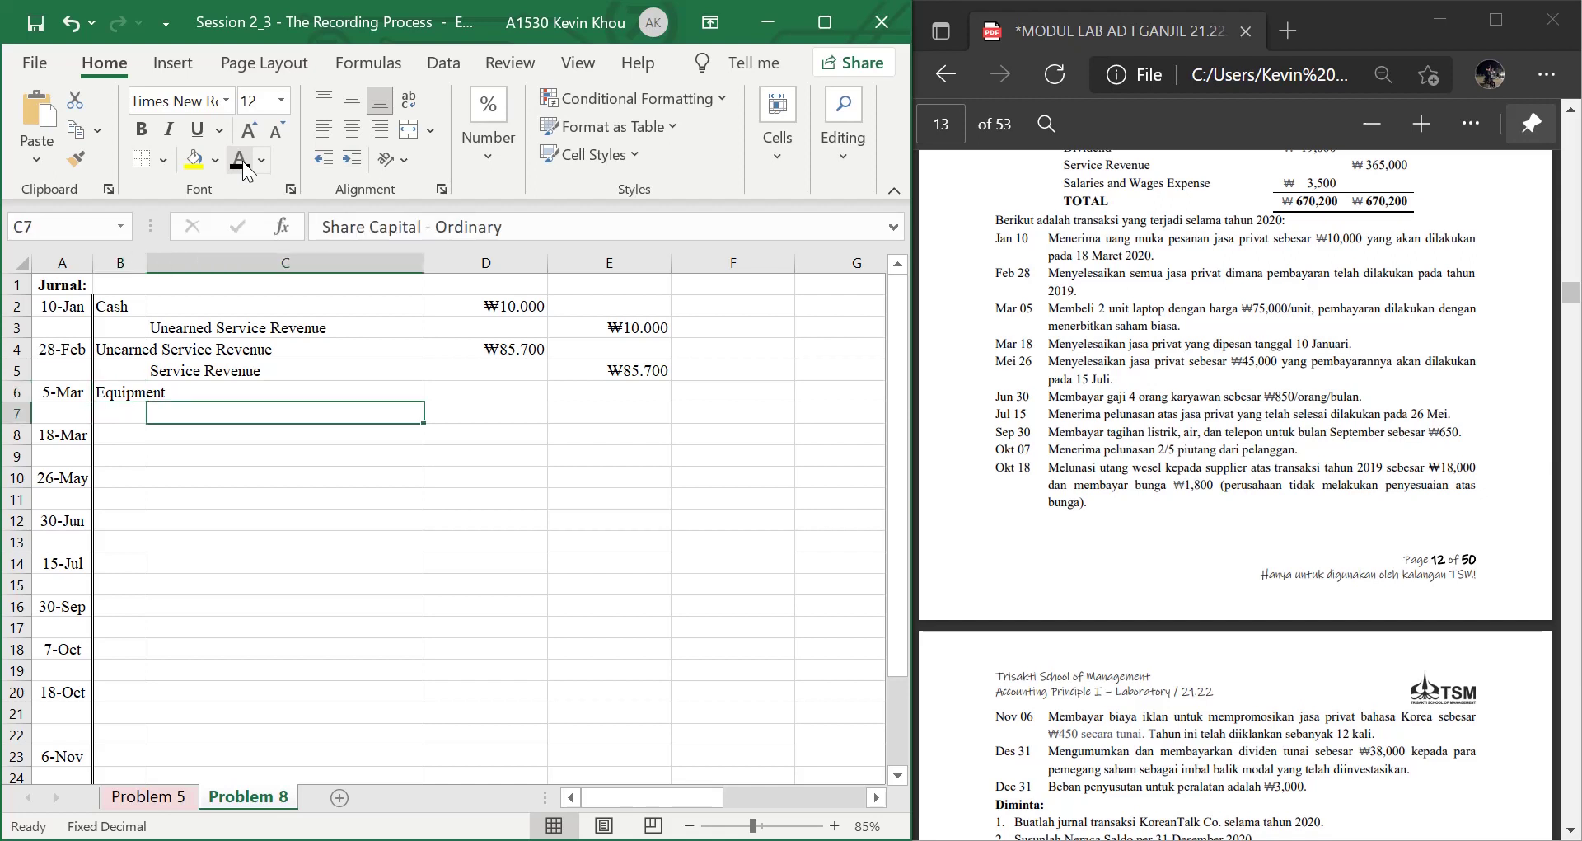
{"action": "left_click", "coordinate": [243, 165]}
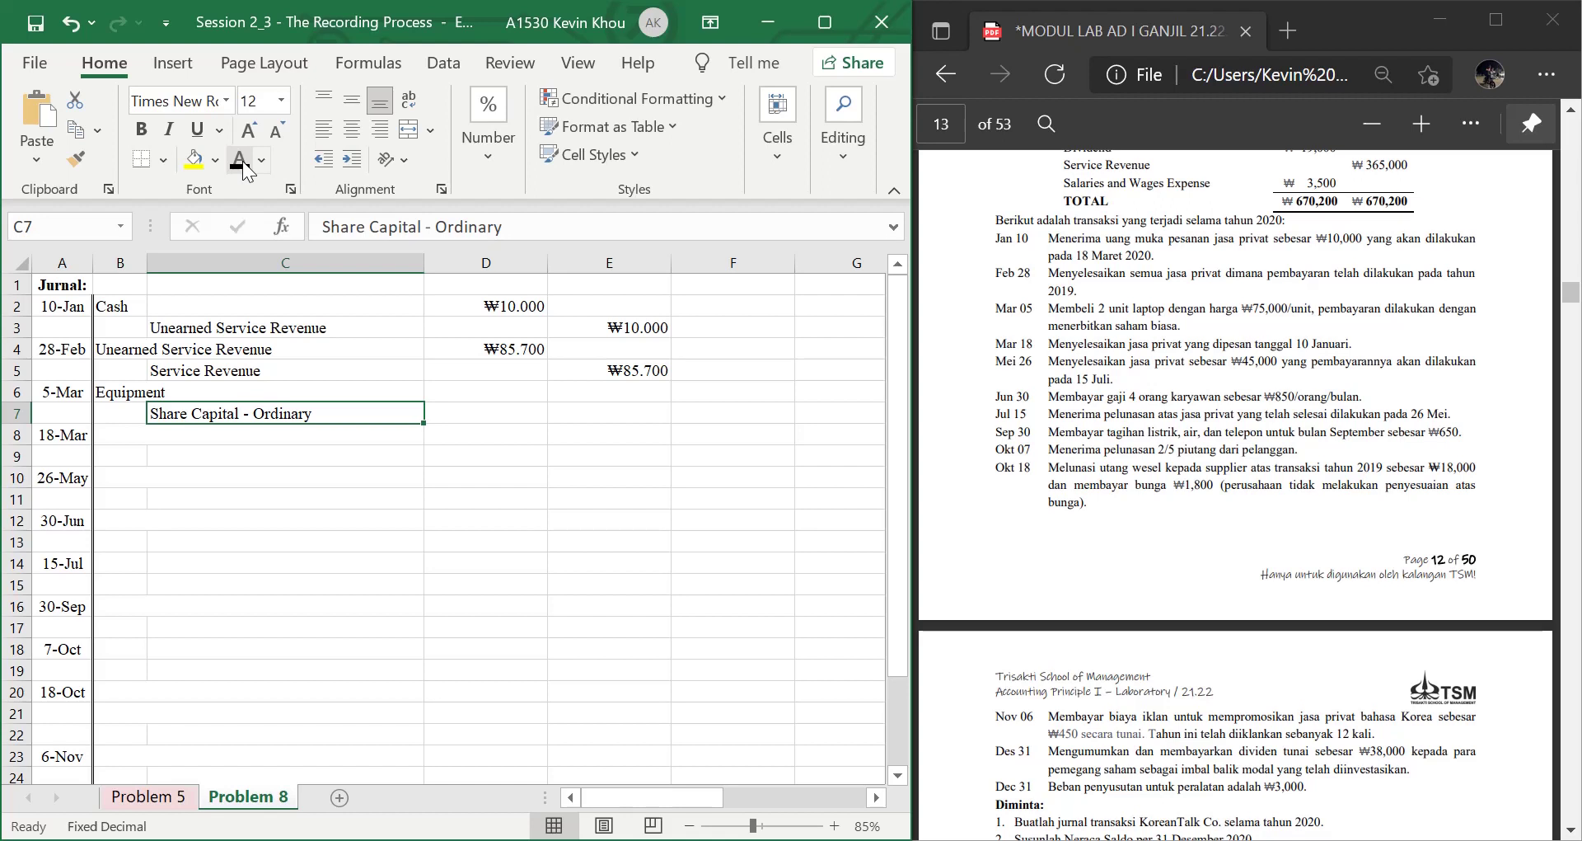
Enter the 5-Mar Equipment debit in D6 as the formula =75000*2
{"action": "key", "text": "Up"}
{"action": "key", "text": "Left"}
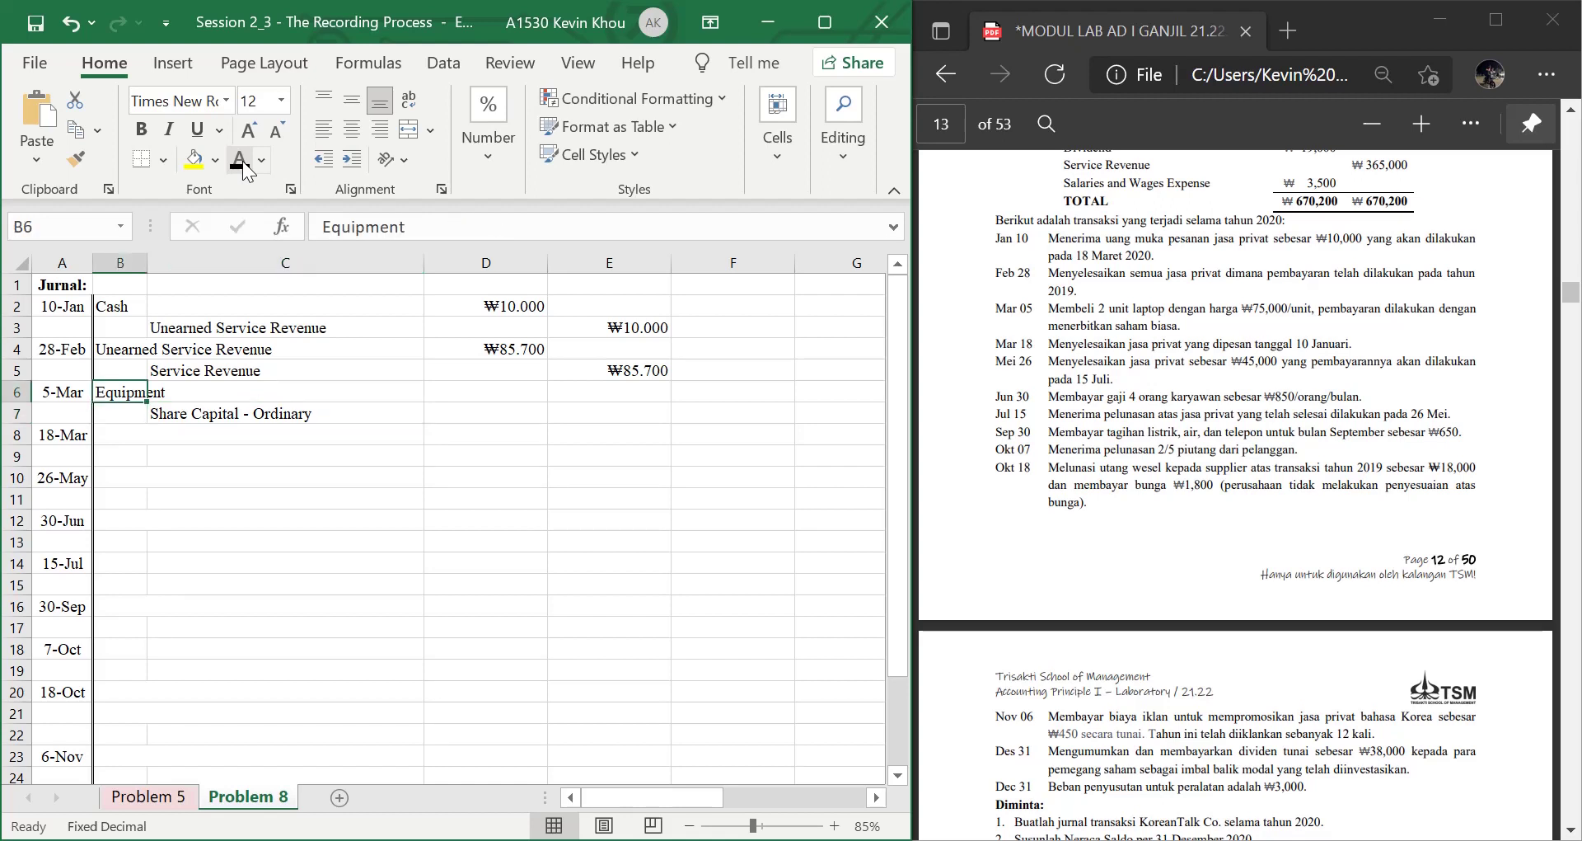
{"action": "key", "text": "Down"}
{"action": "key", "text": "Right"}
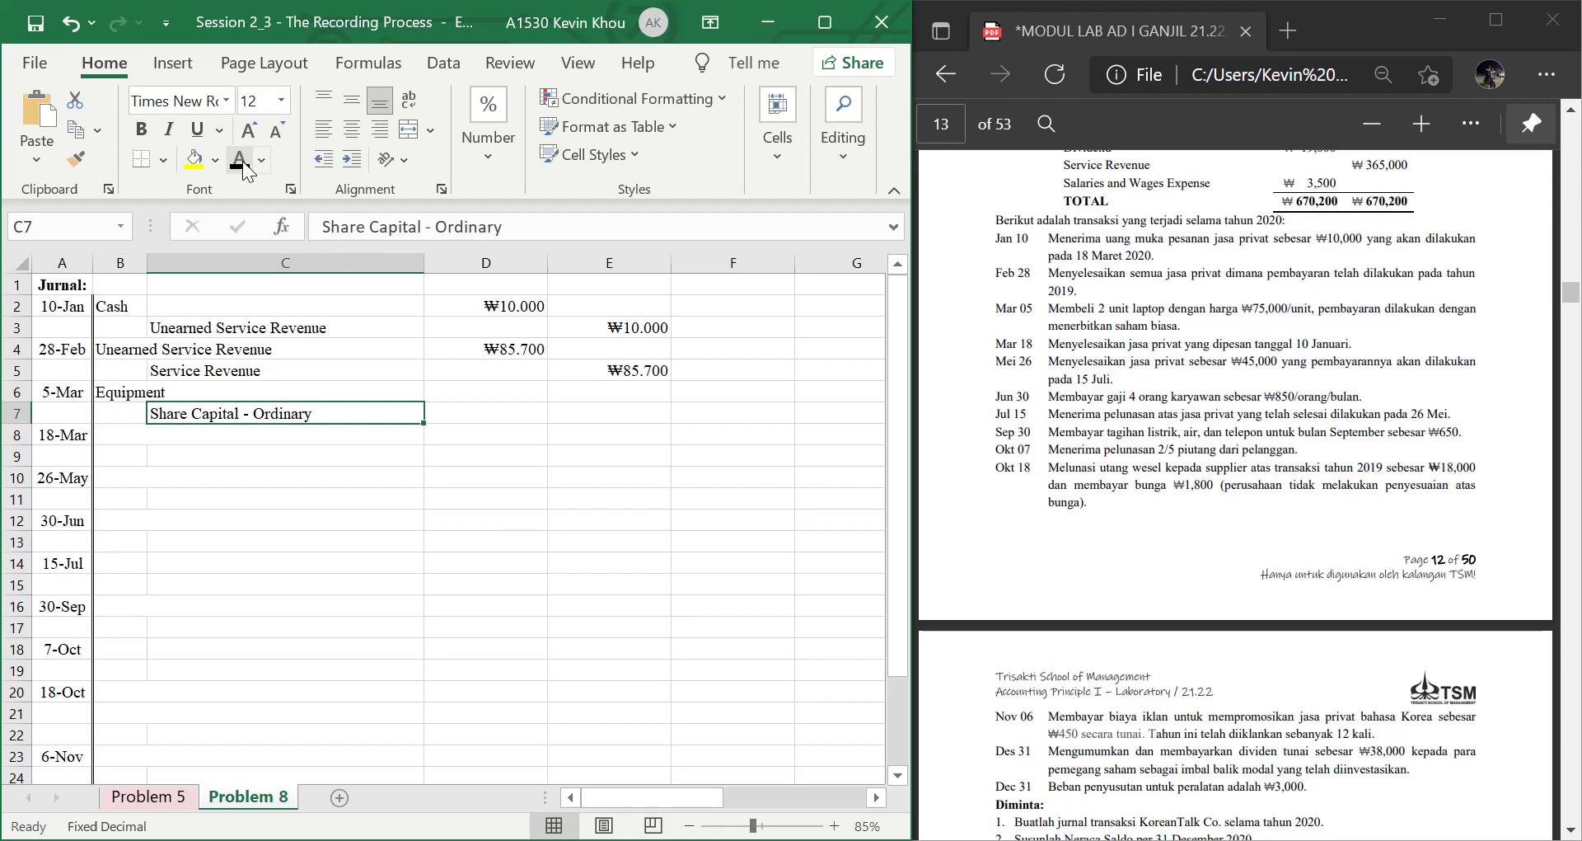
{"action": "key", "text": "Right"}
{"action": "key", "text": "Up"}
{"action": "type", "text": "="}
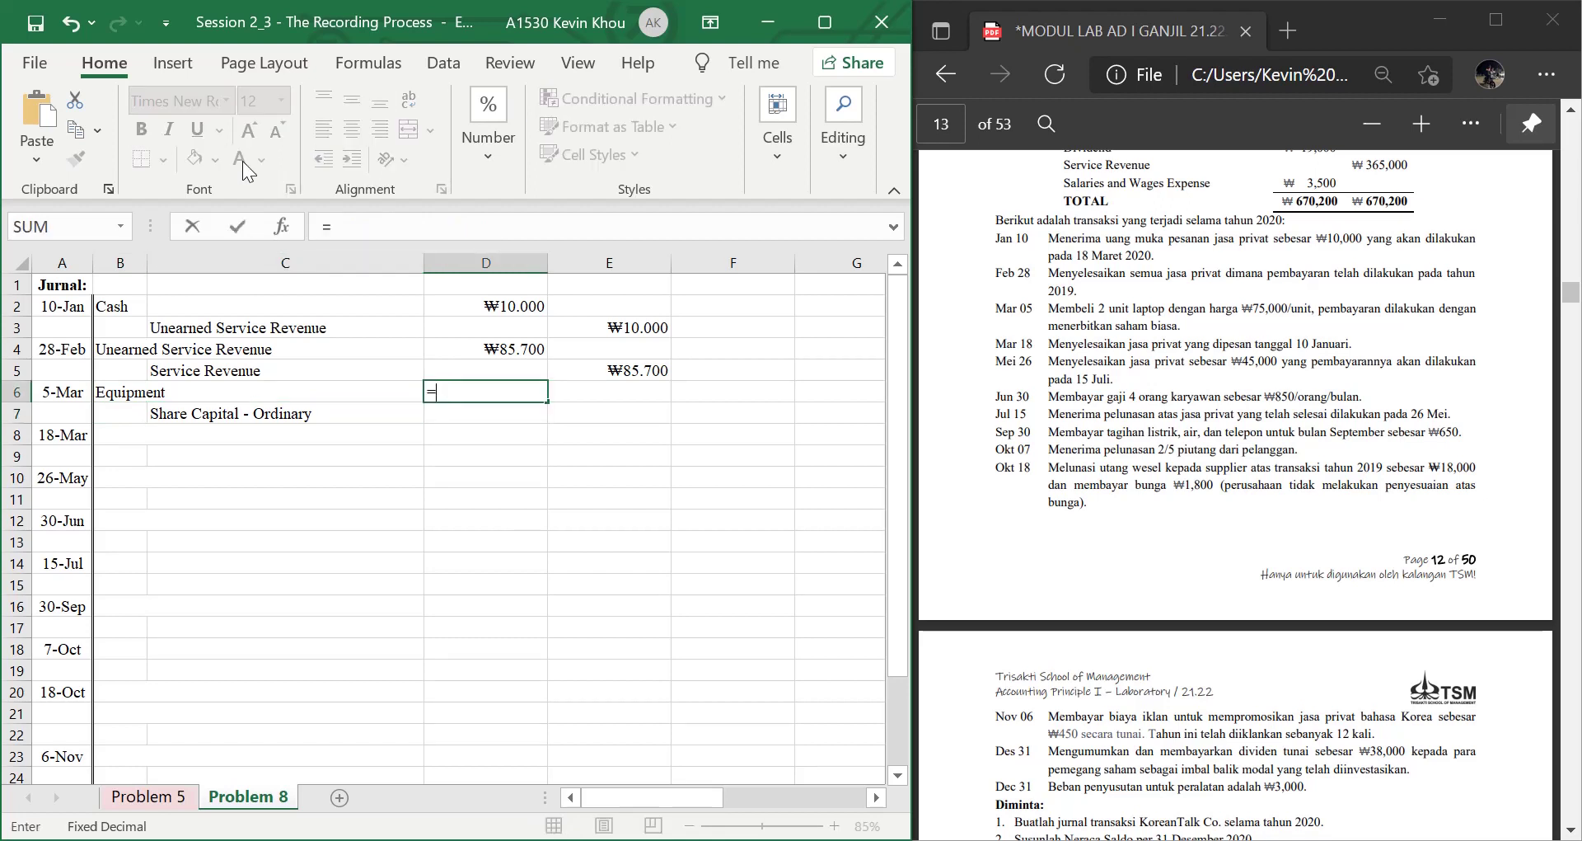
{"action": "type", "text": "75000*2"}
{"action": "key", "text": "Return"}
{"action": "key", "text": "Right"}
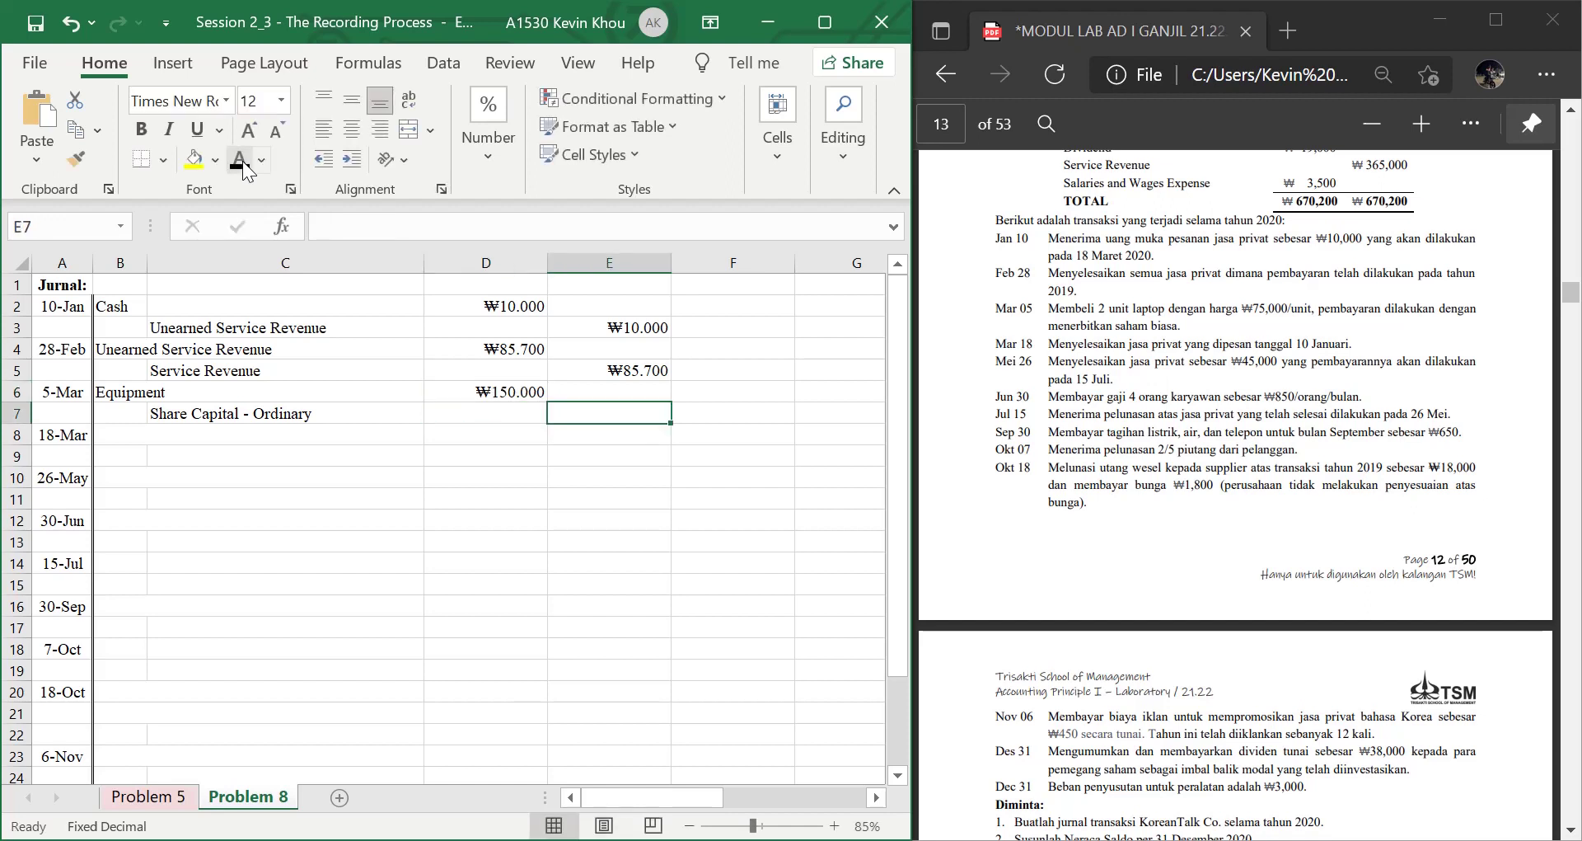
Enter the 5-Mar Share Capital - Ordinary credit in E7 as the formula =D6
{"action": "type", "text": "=D6"}
{"action": "key", "text": "Return"}
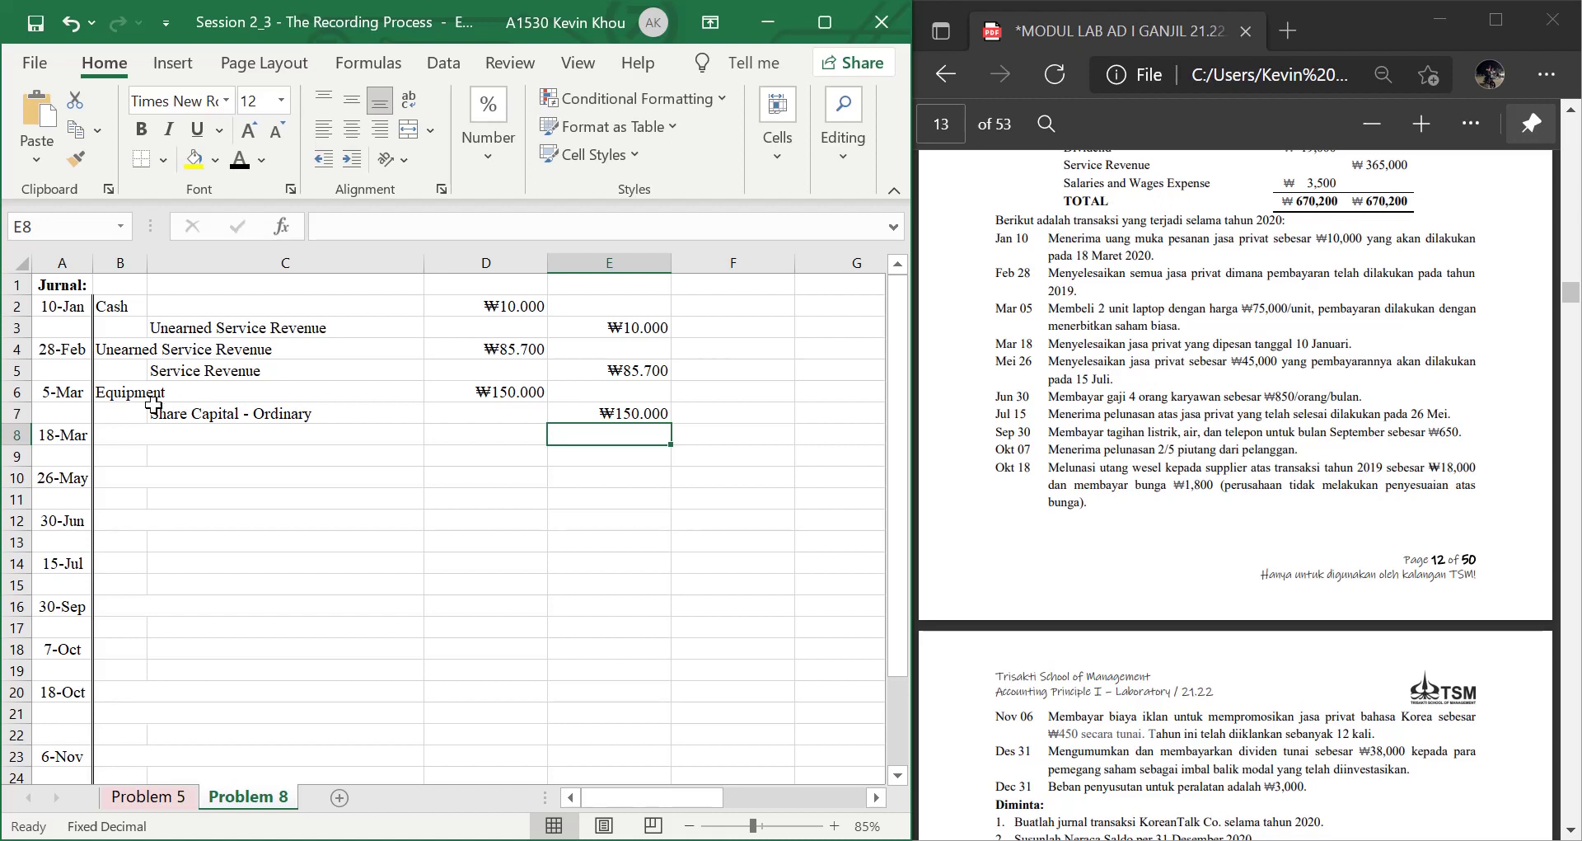
{"action": "left_click_drag", "start_coordinate": [132, 393], "coordinate": [569, 415]}
{"action": "left_click", "coordinate": [435, 494]}
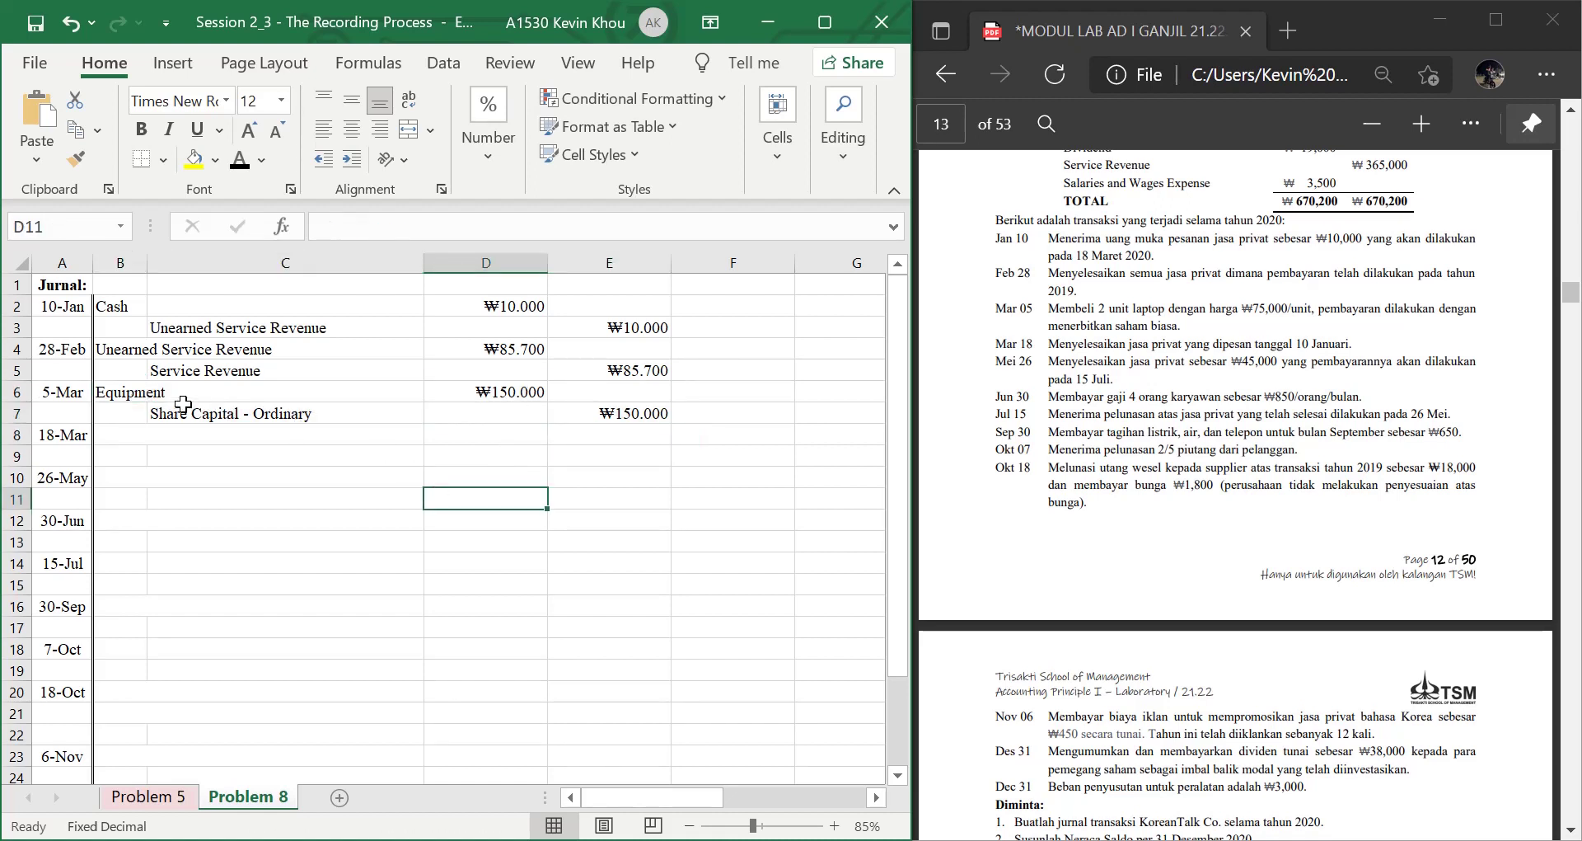
Make the 18-Mar account names black: Unearned Service Revenue in B8 and Service Revenue in C9
{"action": "left_click", "coordinate": [116, 428]}
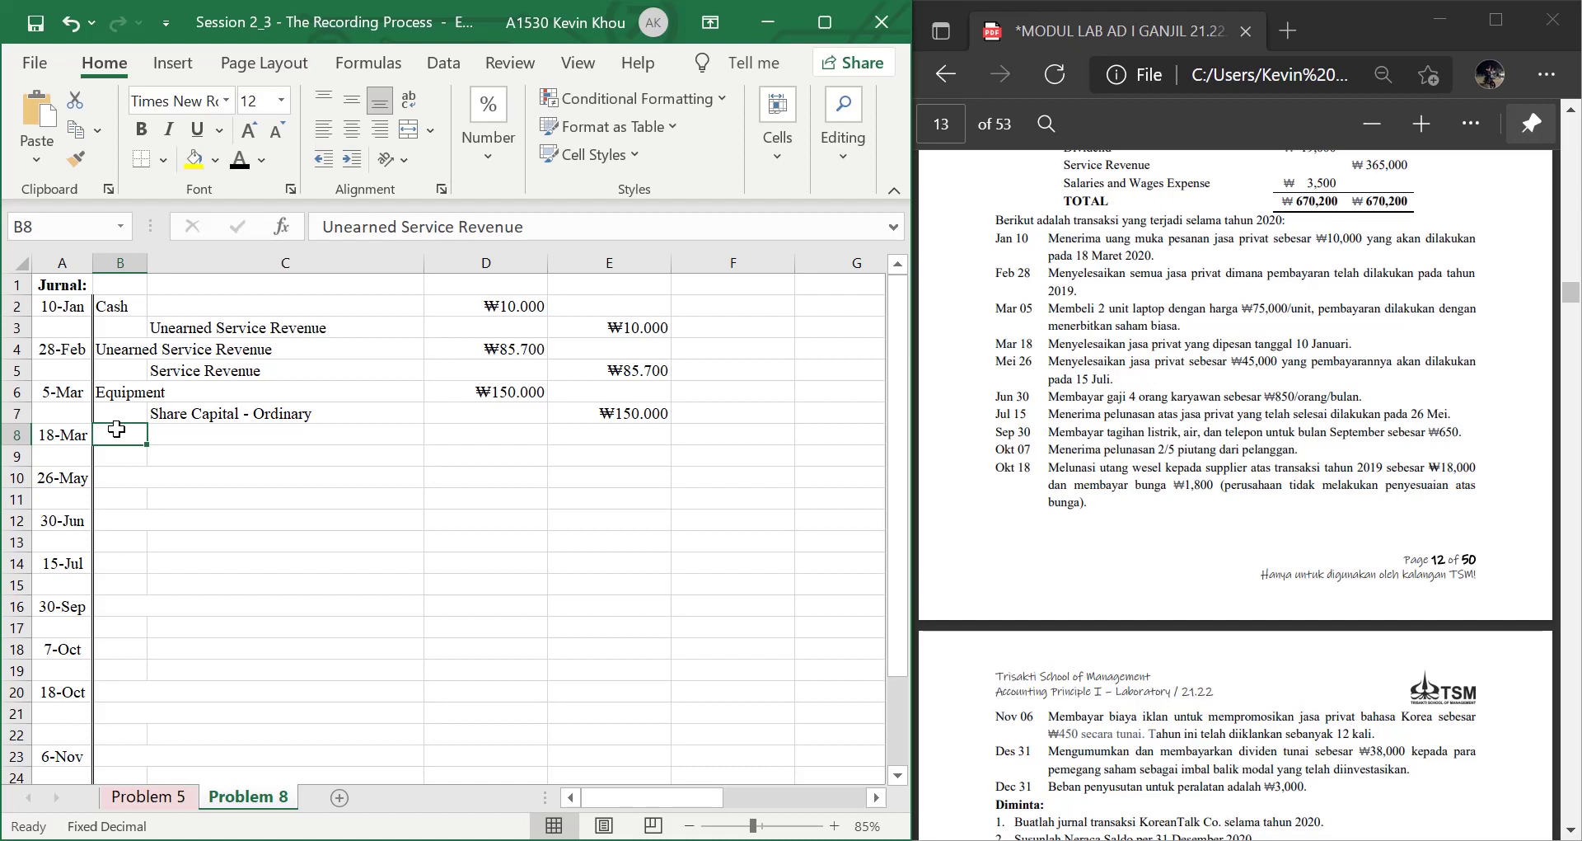
{"action": "double_click", "coordinate": [117, 428]}
{"action": "key", "text": "Return"}
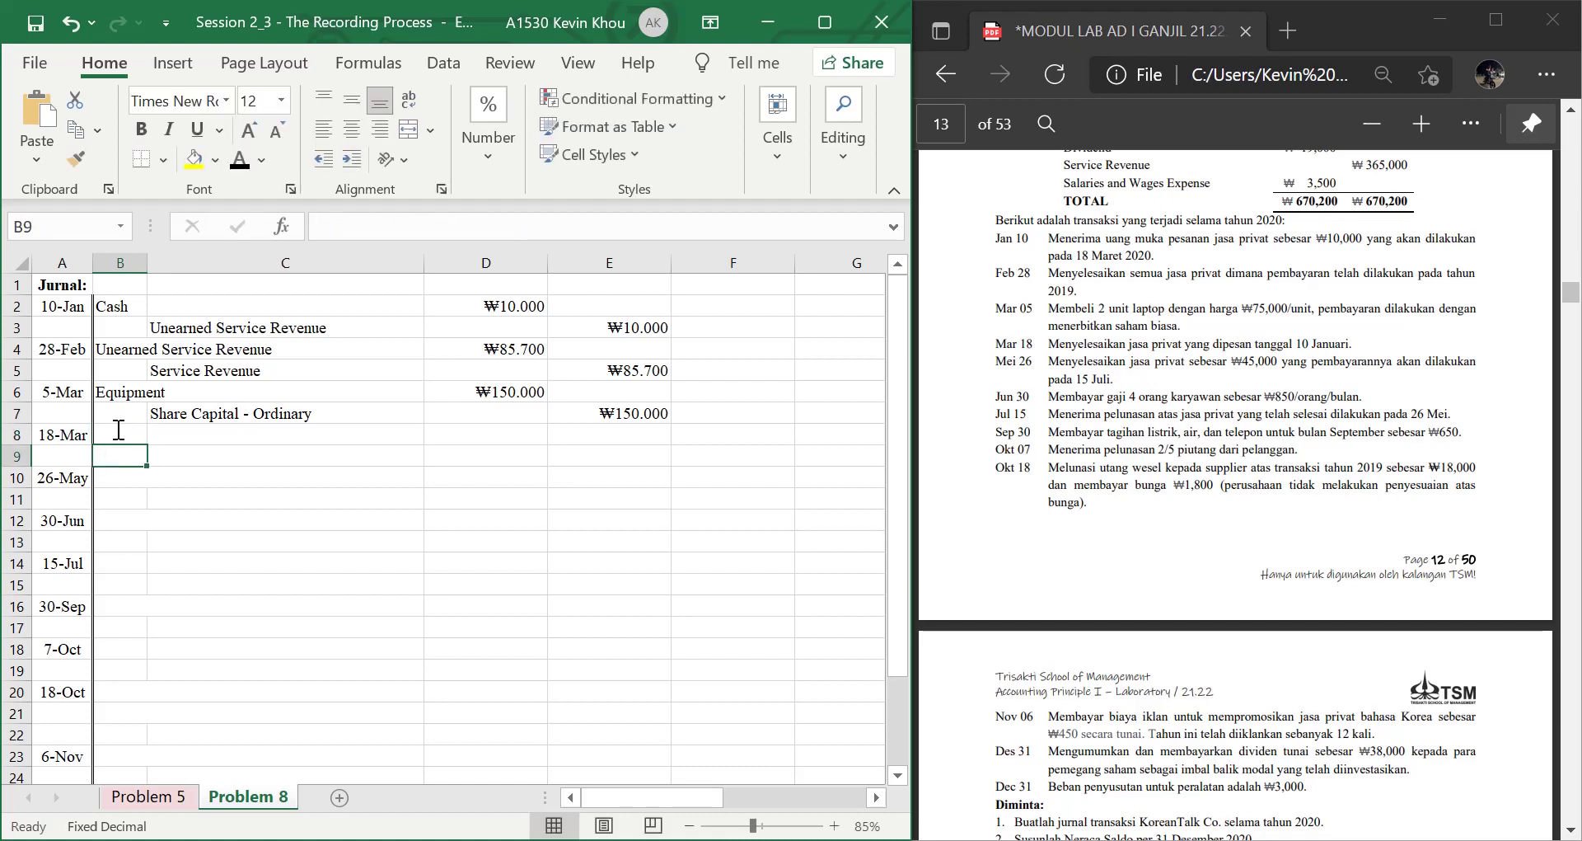
{"action": "left_click", "coordinate": [118, 430]}
{"action": "type", "text": "Unearned Service Revenue"}
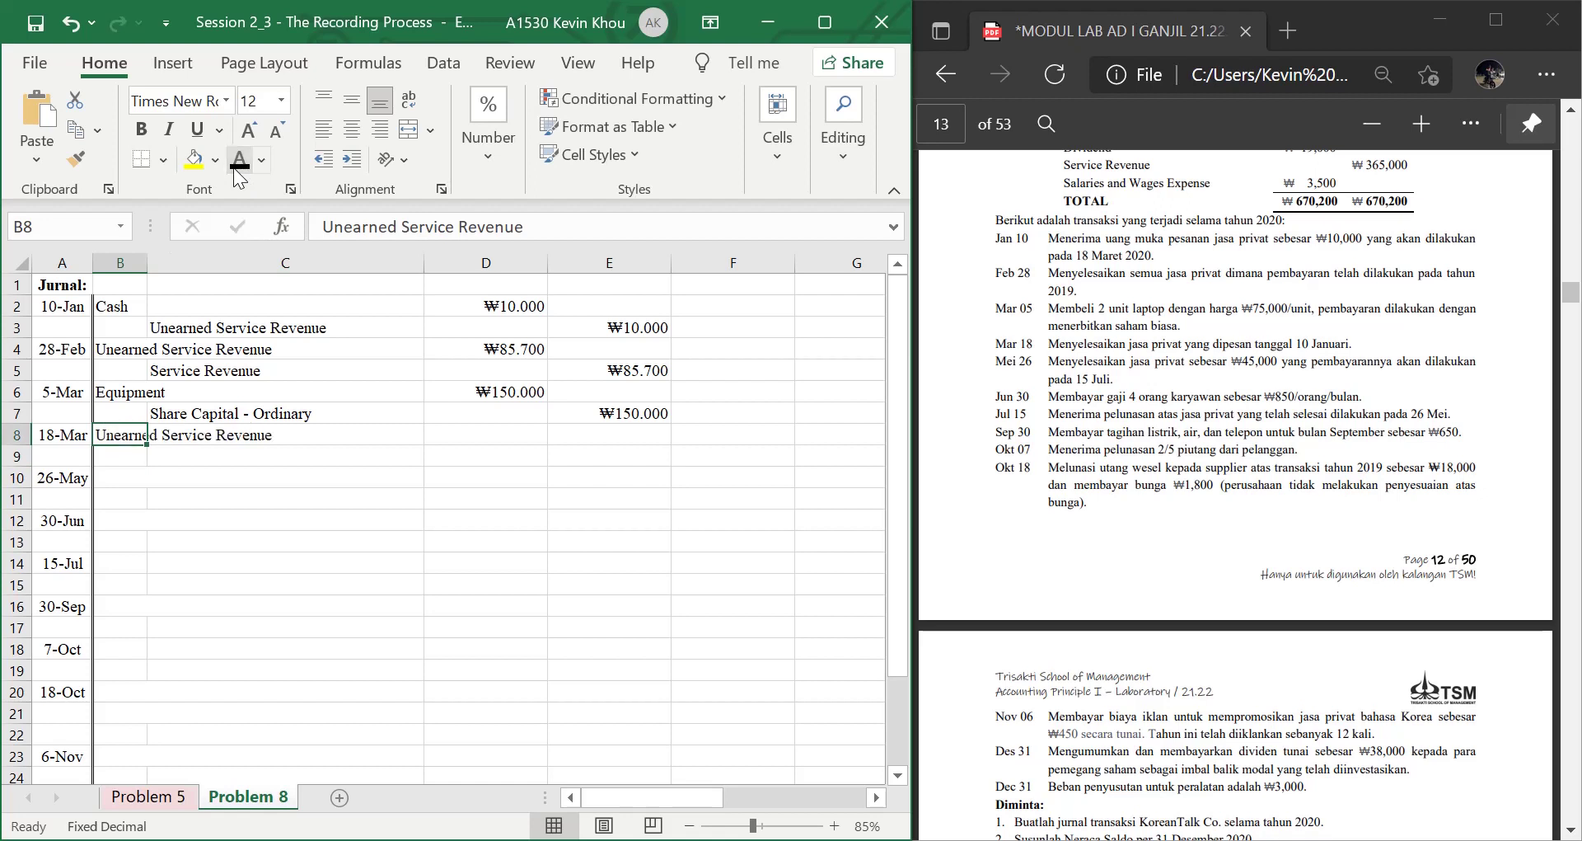
{"action": "key", "text": "Return"}
{"action": "key", "text": "Tab"}
{"action": "type", "text": "Service Revenue"}
{"action": "key", "text": "Tab"}
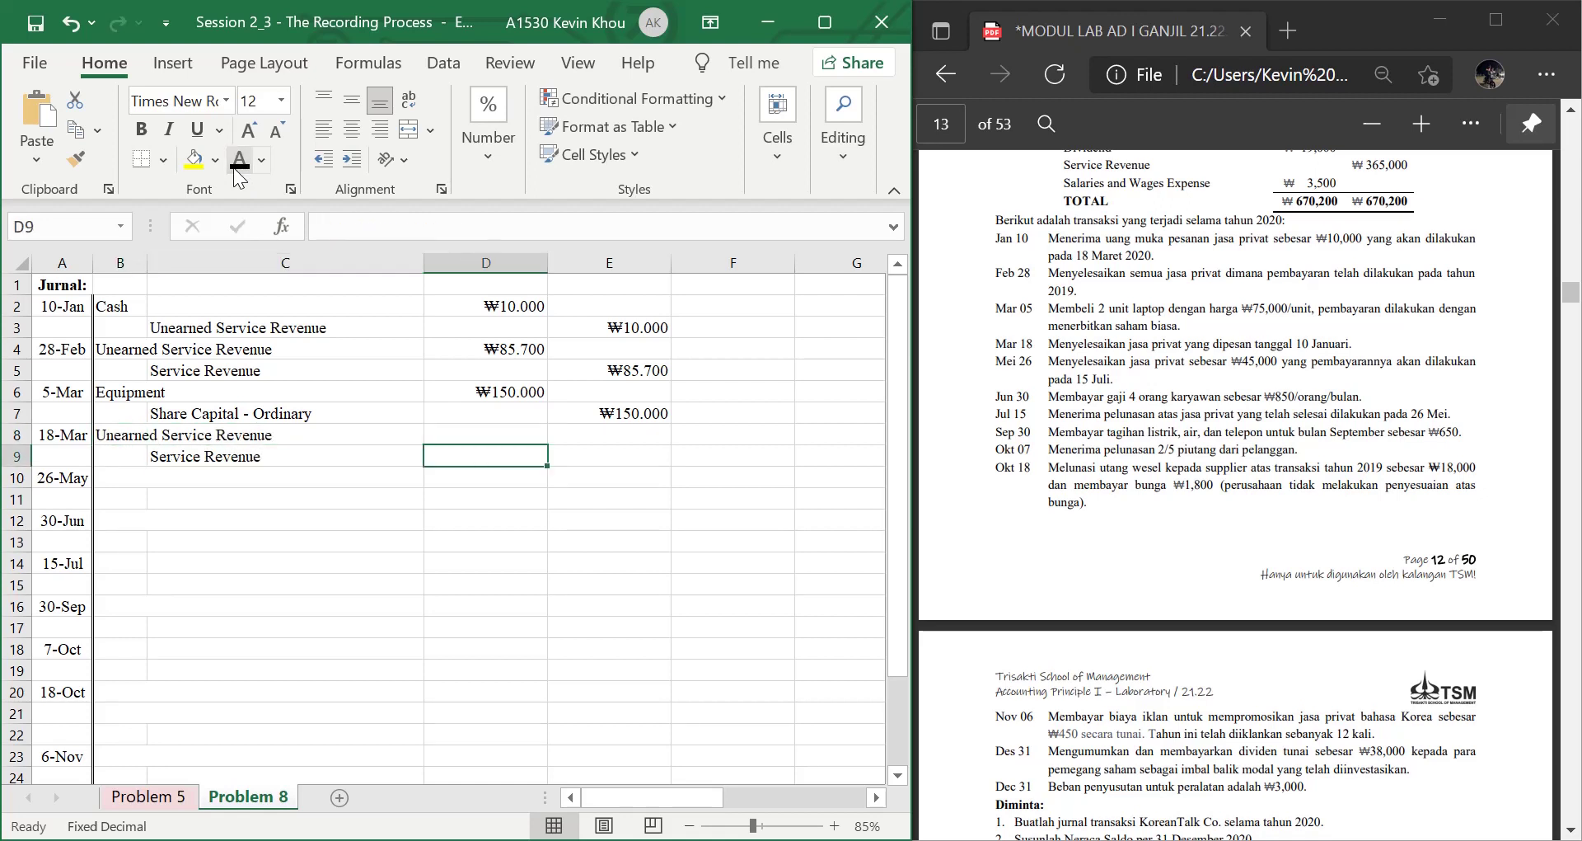
Enter the 18-Mar Unearned Service Revenue debit in D8 as a formula referencing the 10-Jan amount in D2
{"action": "key", "text": "Up"}
{"action": "type", "text": "="}
{"action": "key", "text": "Up"}
{"action": "key", "text": "Up"}
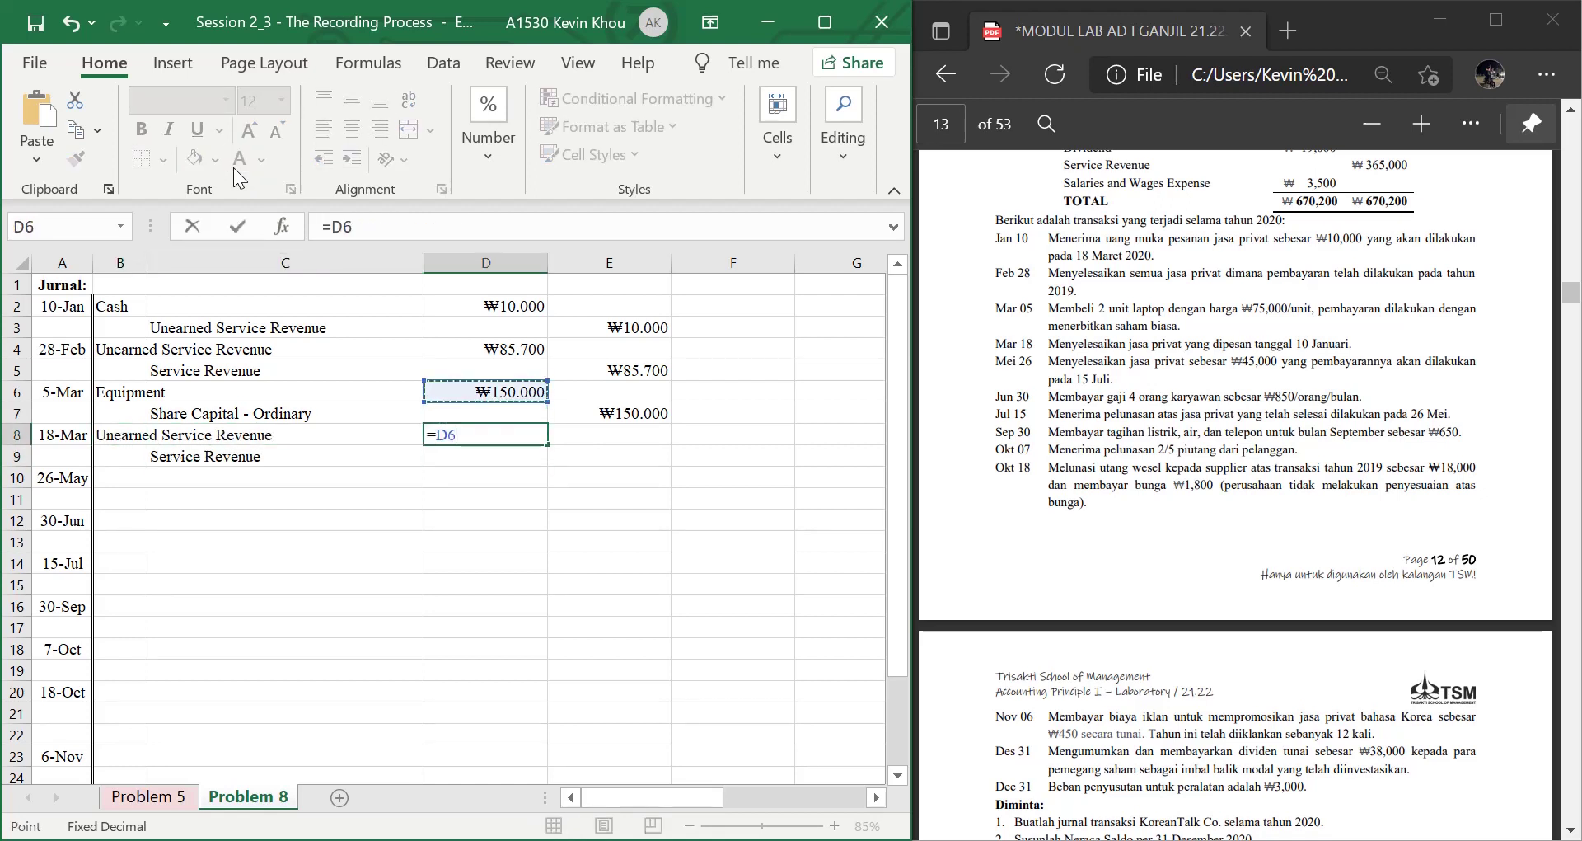
{"action": "key", "text": "Up"}
{"action": "key", "text": "Up"}
{"action": "key", "text": "Up"}
{"action": "key", "text": "Up"}
{"action": "key", "text": "Return"}
Enter the 18-Mar Service Revenue credit in E9 as a formula referencing the debit in D8
{"action": "key", "text": "Tab"}
{"action": "type", "text": "="}
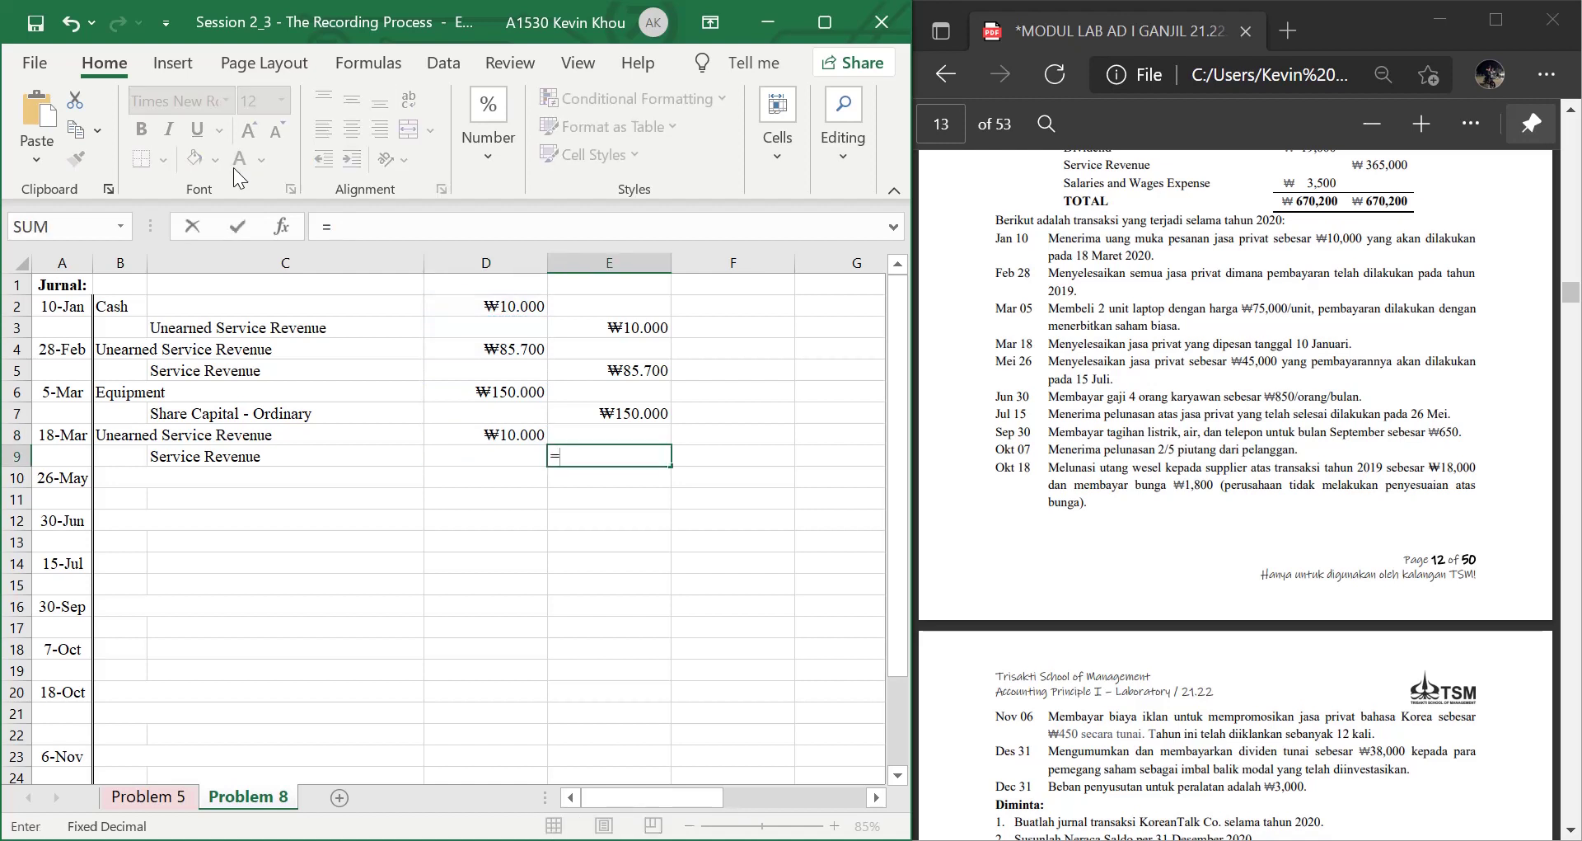
{"action": "key", "text": "Up"}
{"action": "key", "text": "Return"}
Make the 26-May account names black: Accounts Receivable in B10 and Service Revenue in C11
{"action": "key", "text": "Left"}
{"action": "key", "text": "Left"}
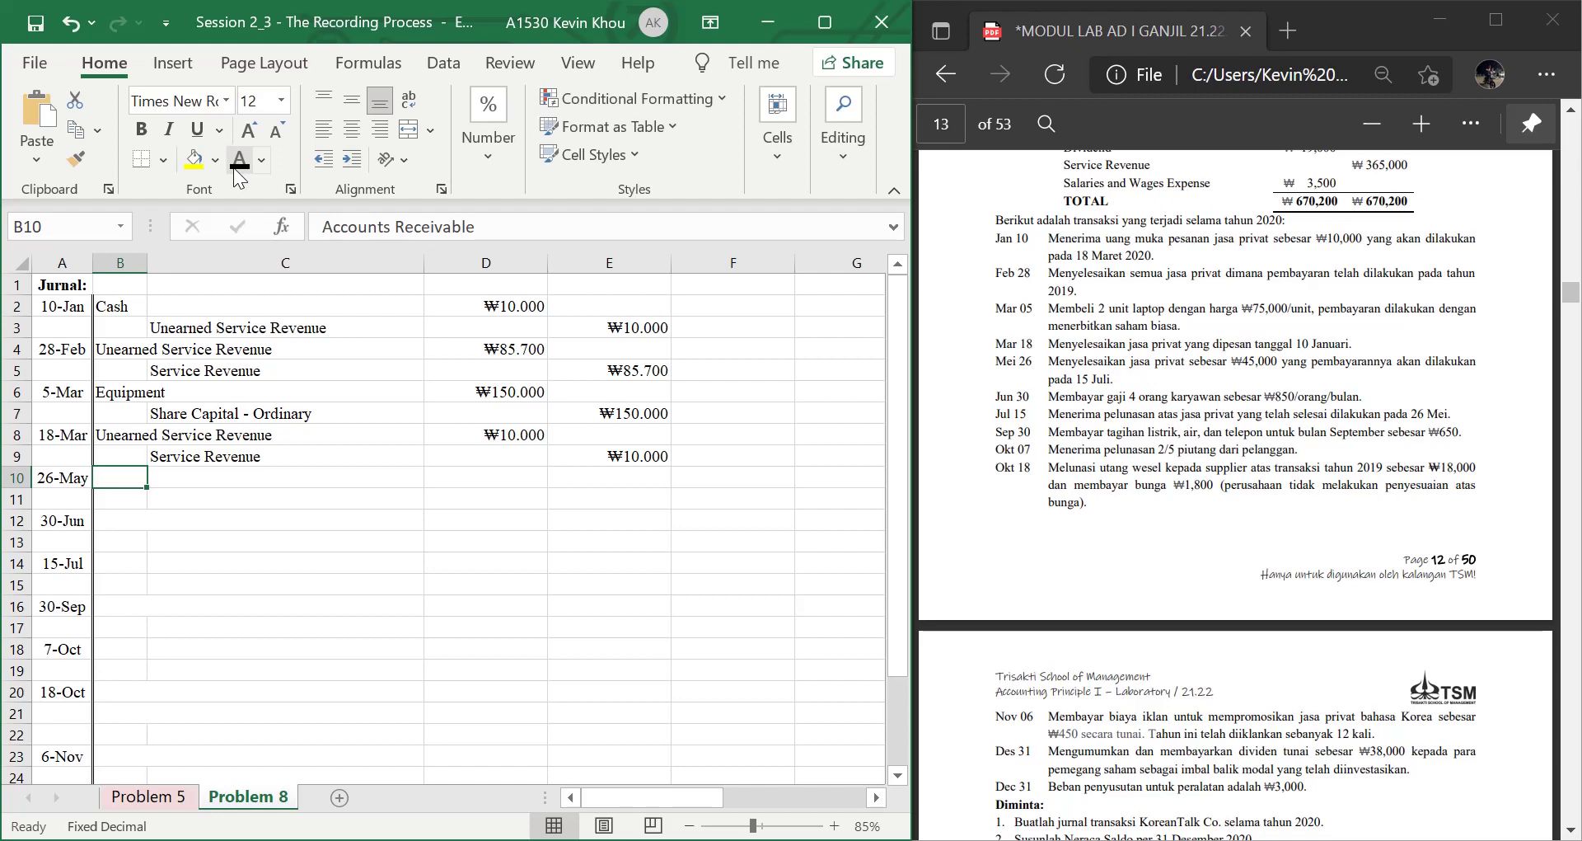
{"action": "left_click", "coordinate": [236, 170]}
{"action": "key", "text": "Return"}
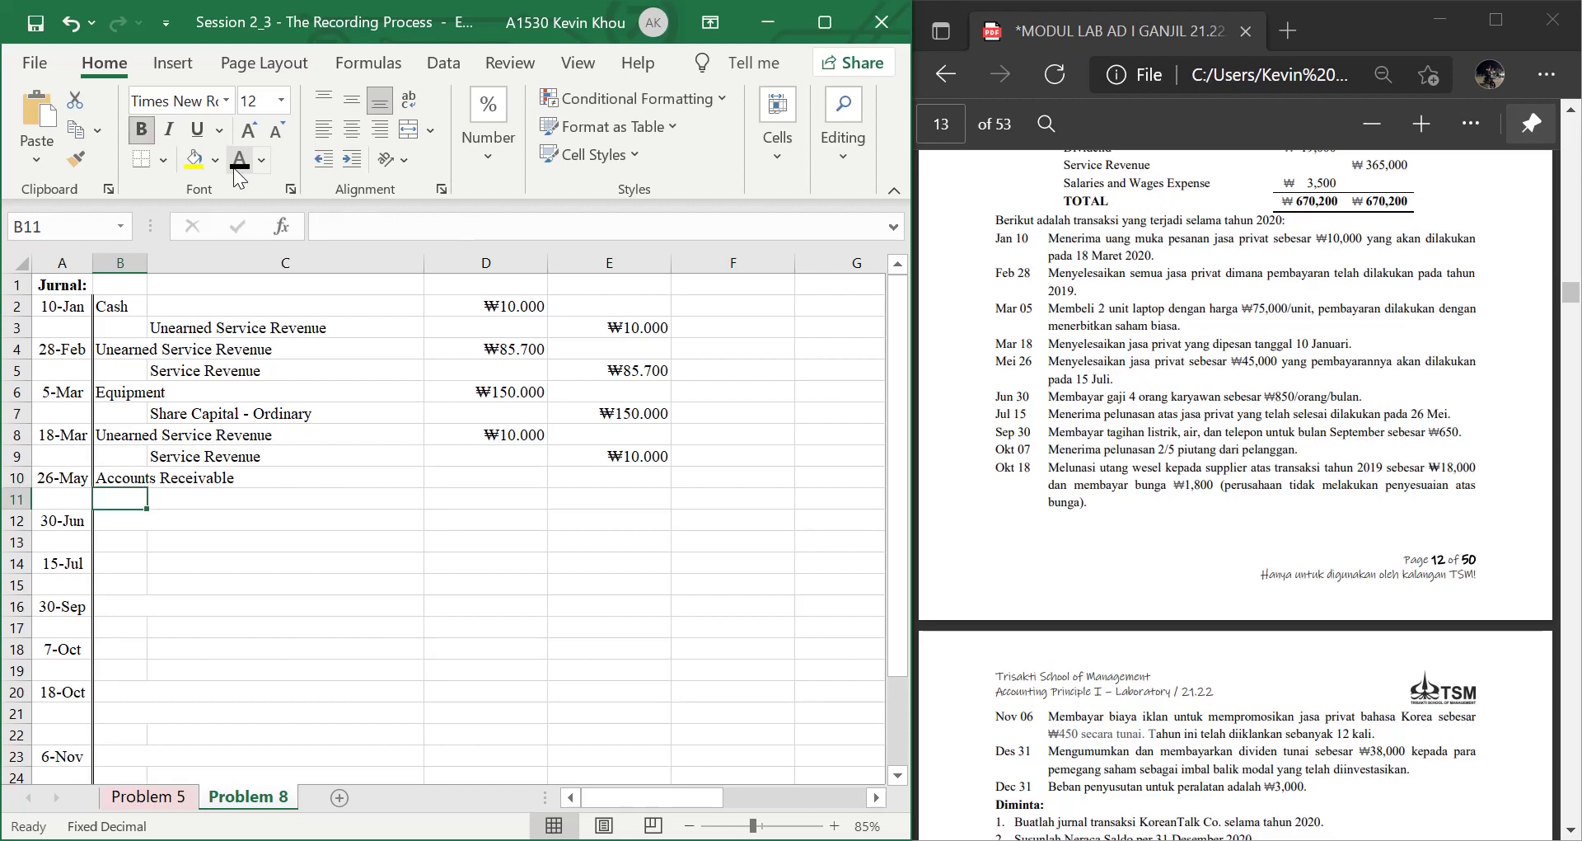
{"action": "key", "text": "Right"}
{"action": "left_click", "coordinate": [238, 170]}
Enter the 26-May Accounts Receivable debit as =45000 in D10 and the Service Revenue credit as =D10 in E11
{"action": "key", "text": "Up"}
{"action": "key", "text": "Right"}
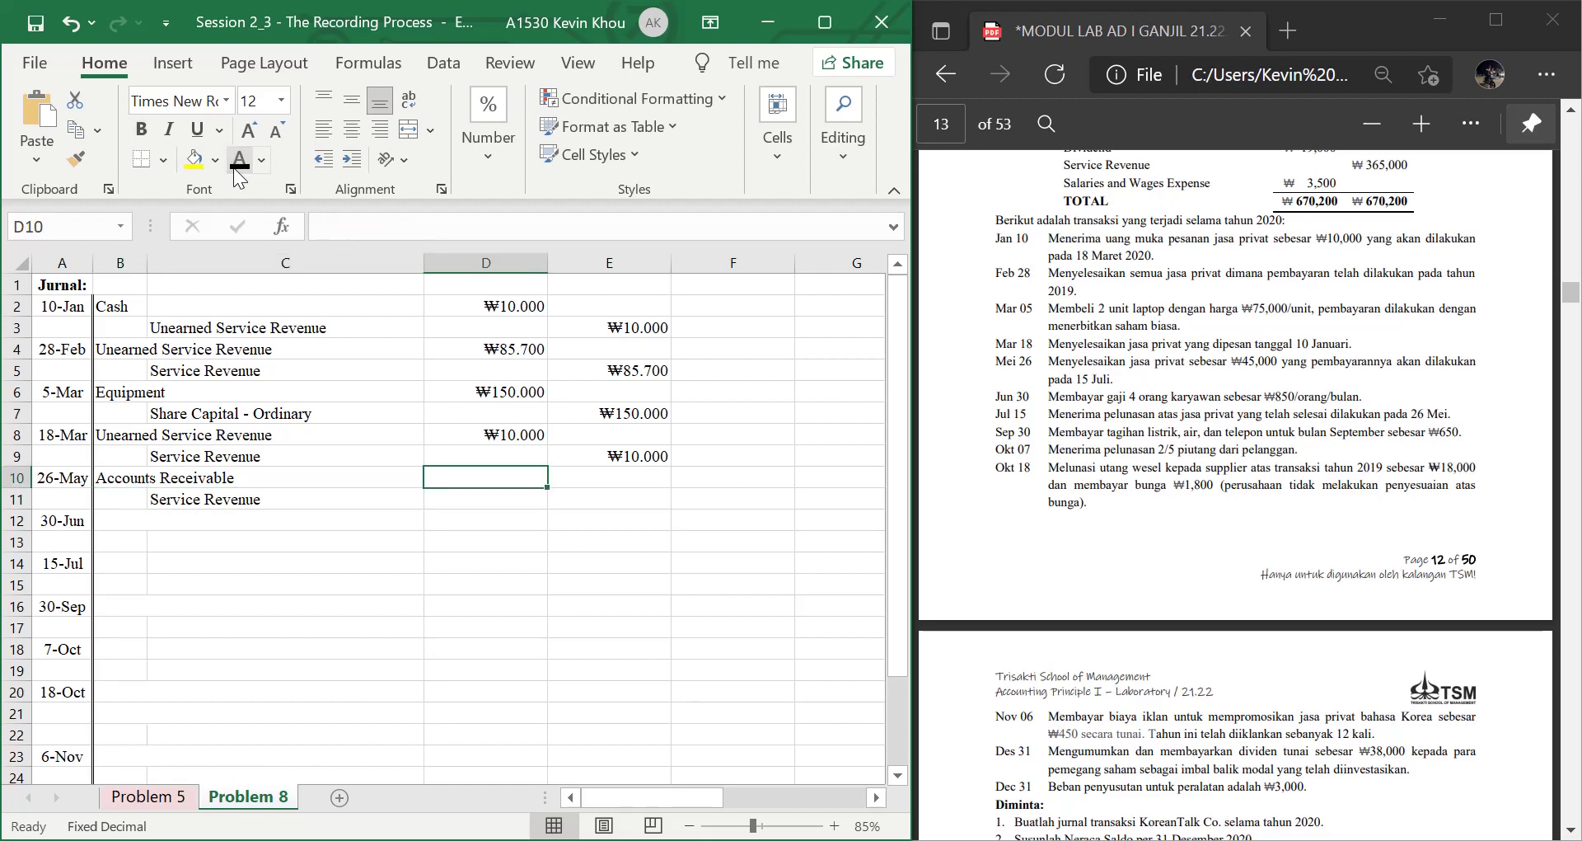
{"action": "type", "text": "=45000"}
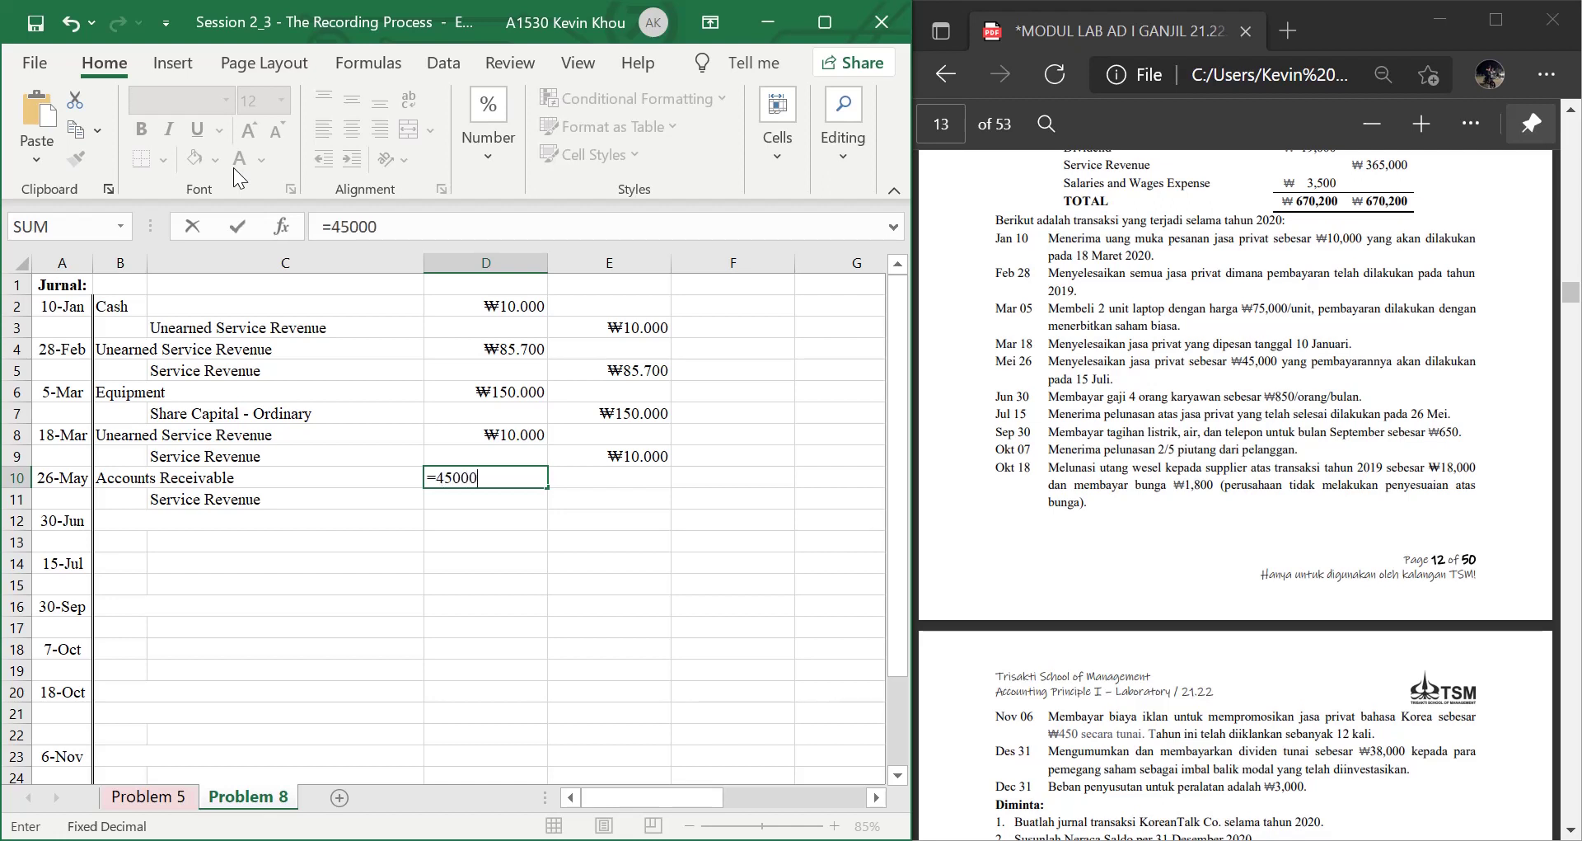
{"action": "key", "text": "Return"}
{"action": "key", "text": "Right"}
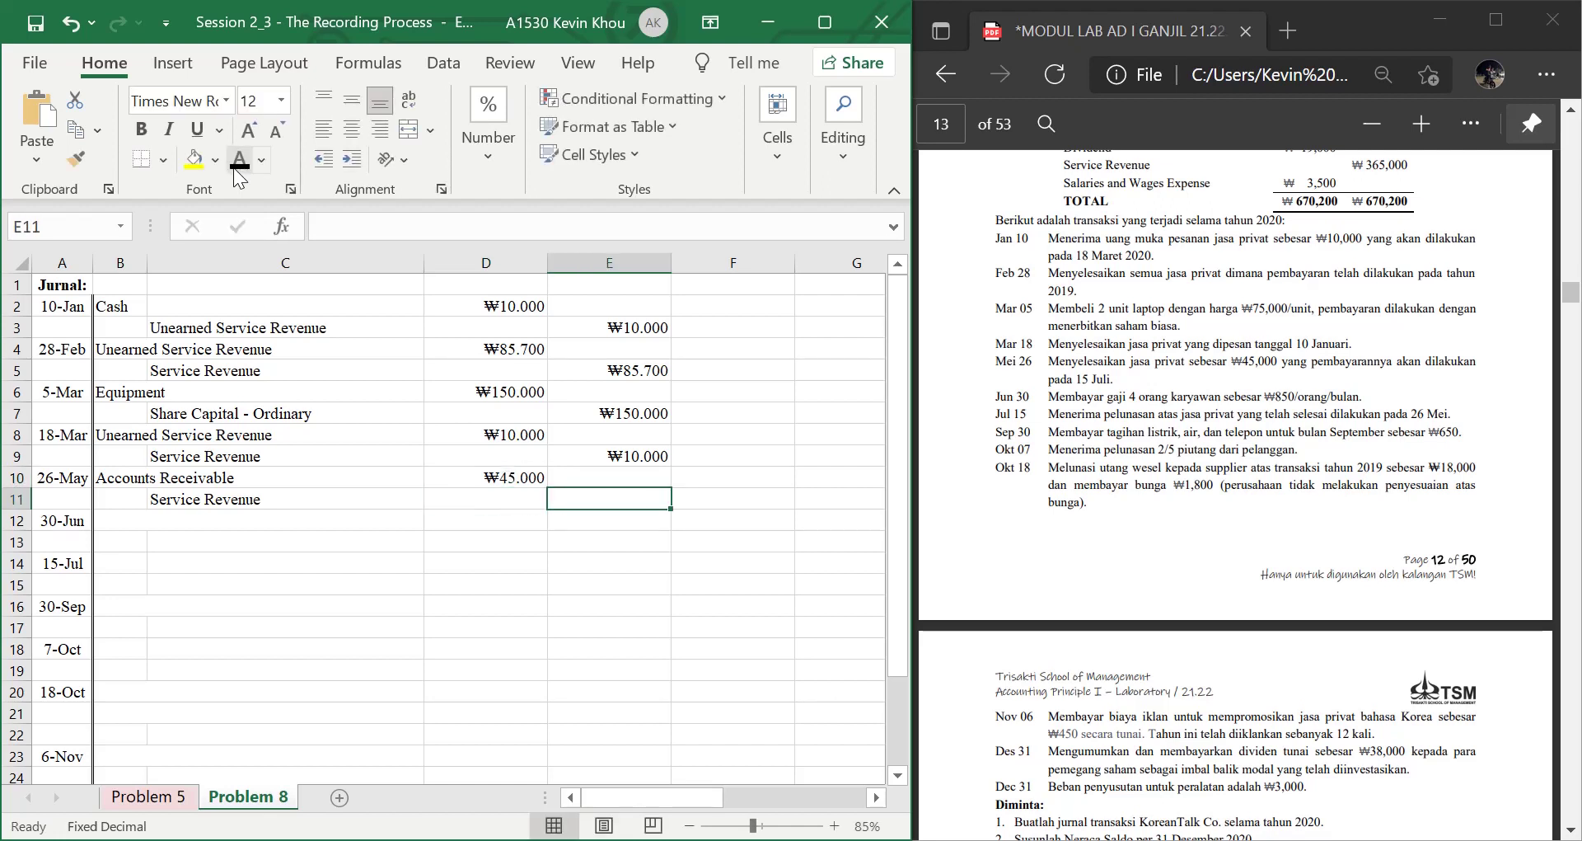
{"action": "type", "text": "="}
{"action": "key", "text": "Left"}
{"action": "key", "text": "Up"}
{"action": "key", "text": "Return"}
Make the 30-Jun account names black: Salaries and Wages Expense in B12 and Cash in C13
{"action": "key", "text": "Left"}
{"action": "key", "text": "Left"}
{"action": "key", "text": "Left"}
{"action": "key", "text": "Left"}
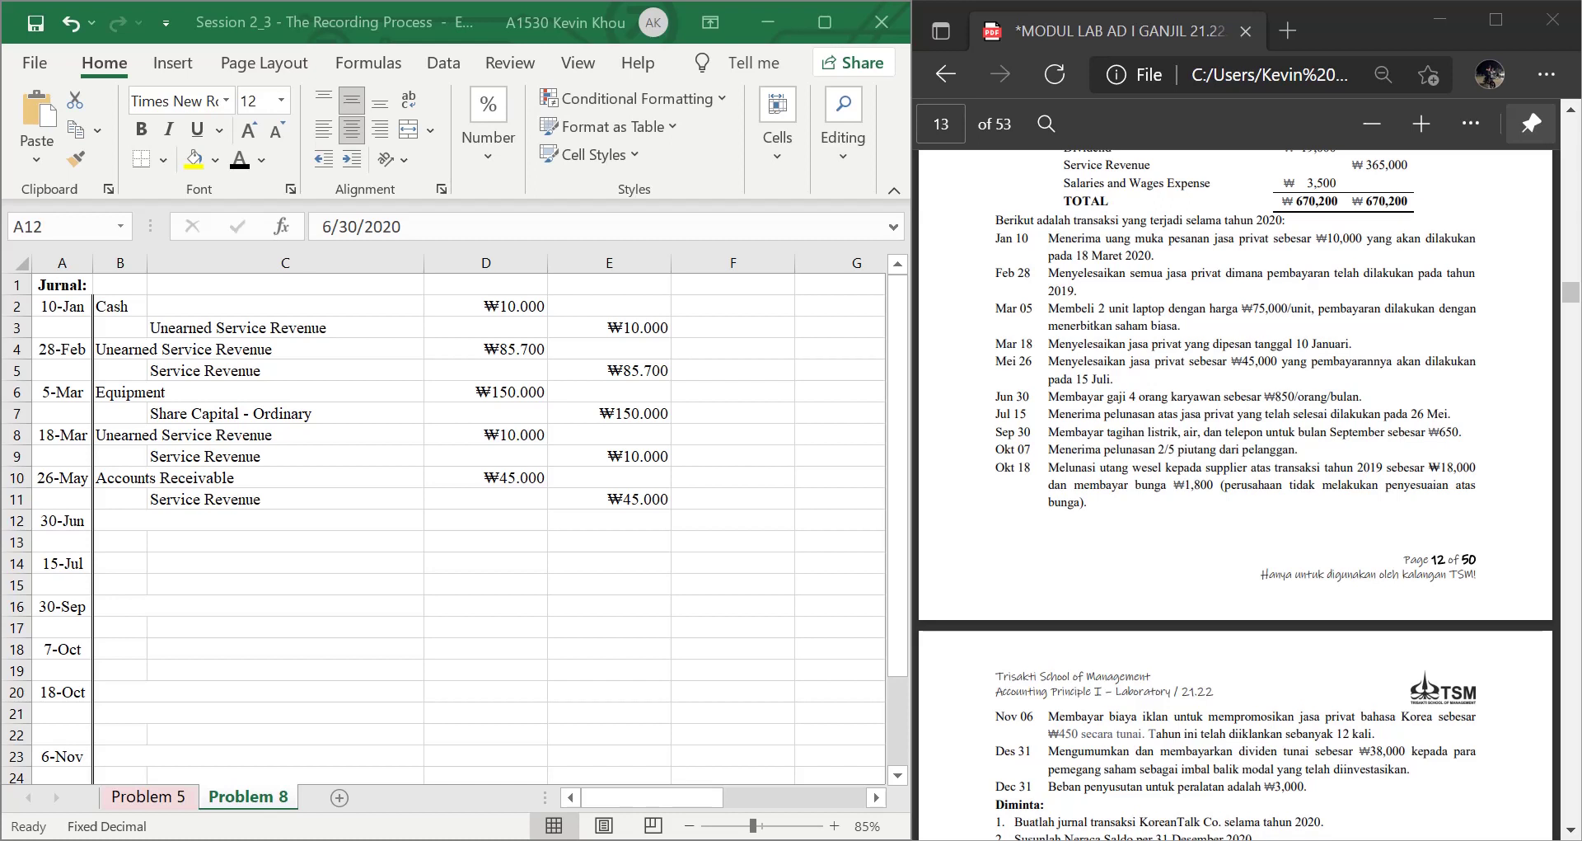
{"action": "left_click", "coordinate": [123, 497]}
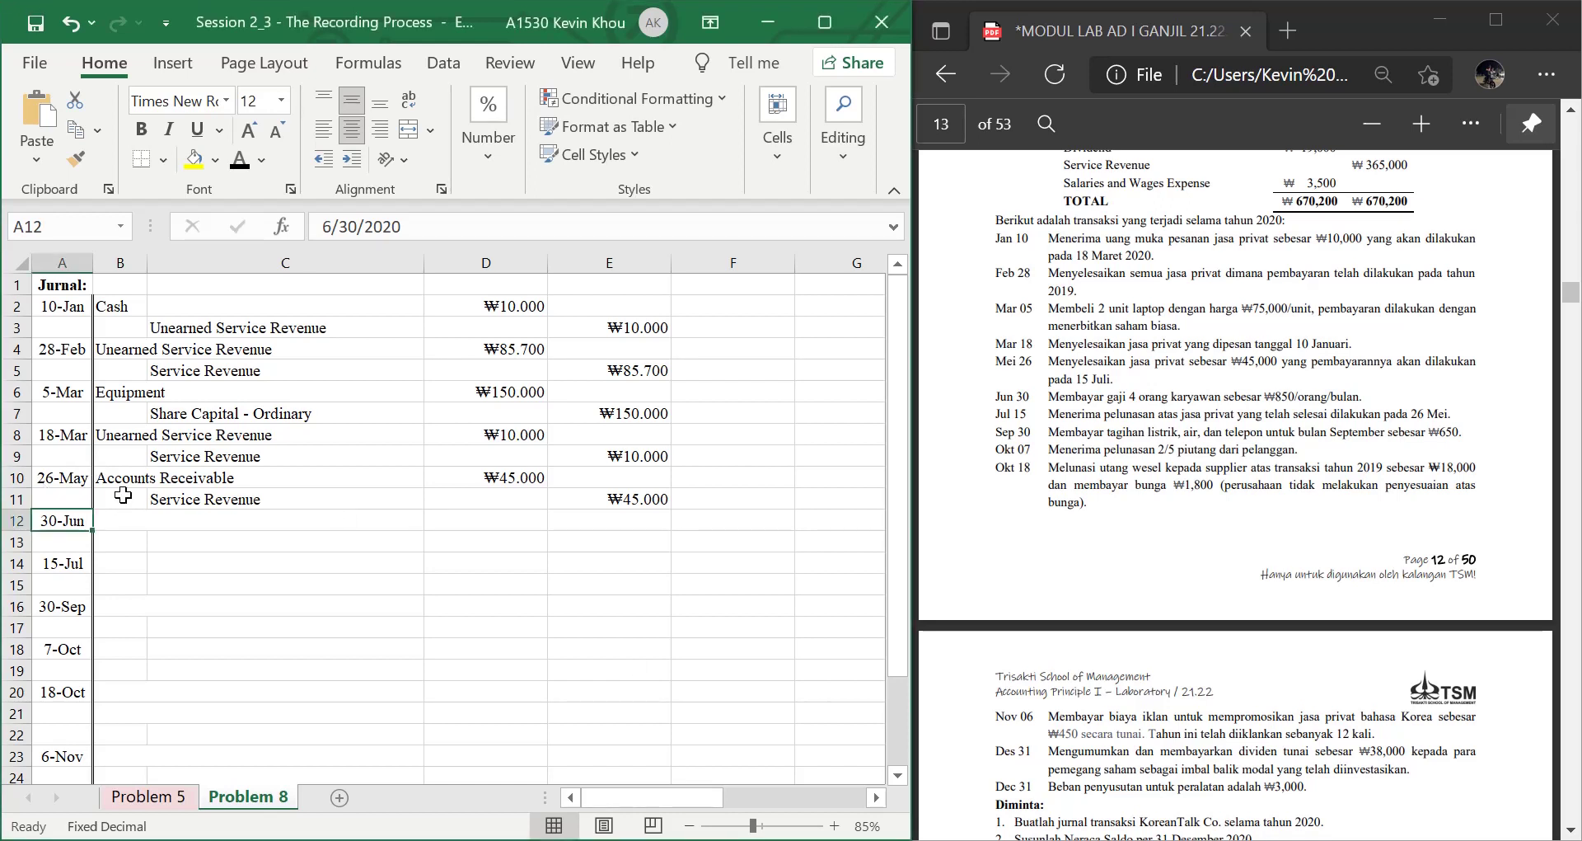
{"action": "key", "text": "Right"}
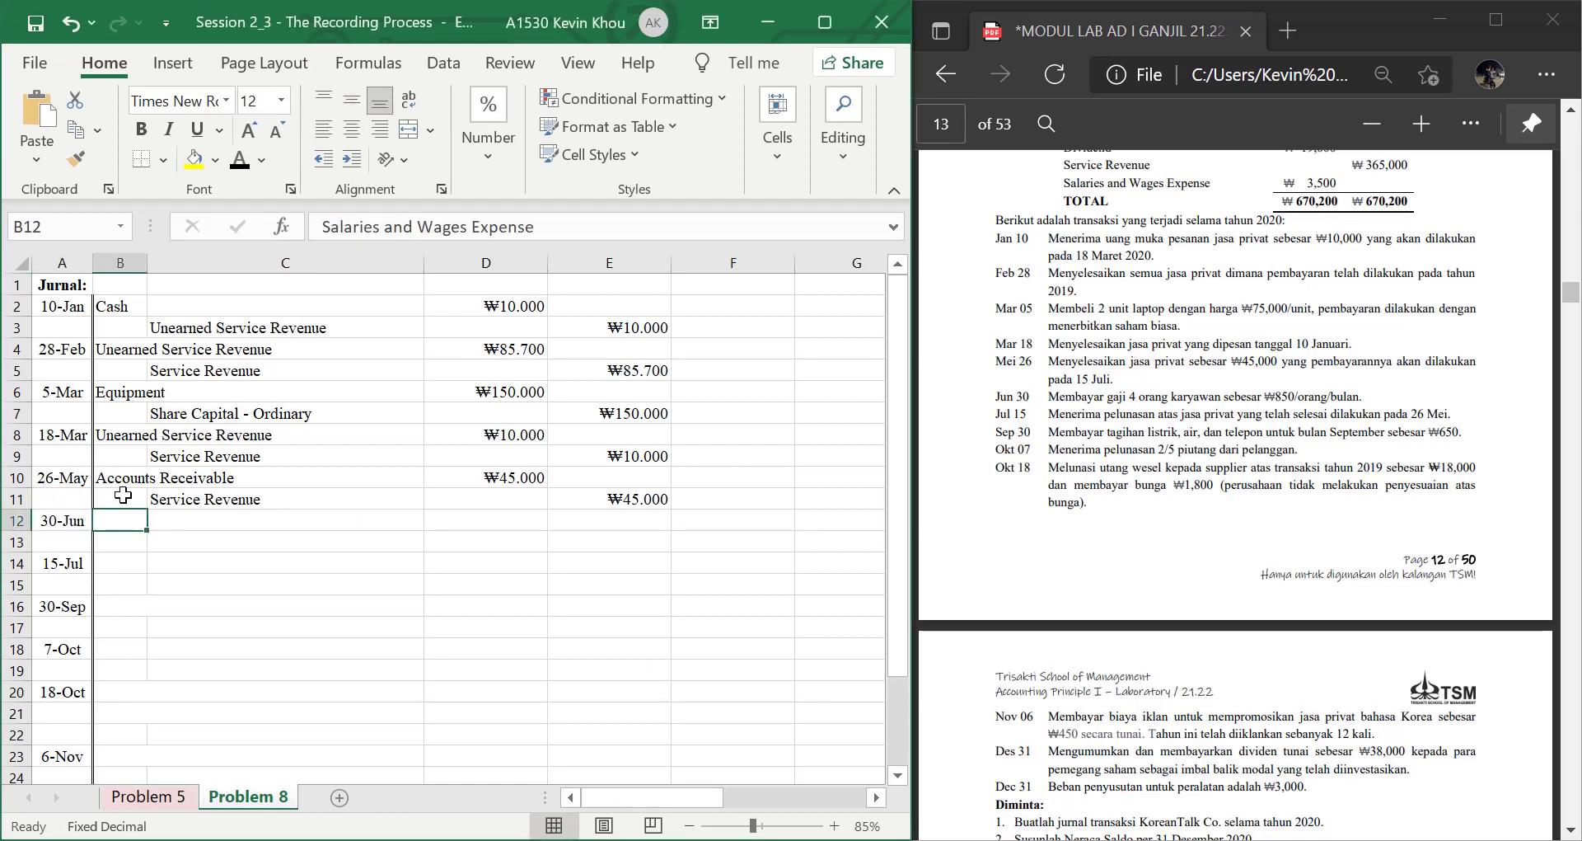
{"action": "left_click", "coordinate": [239, 163]}
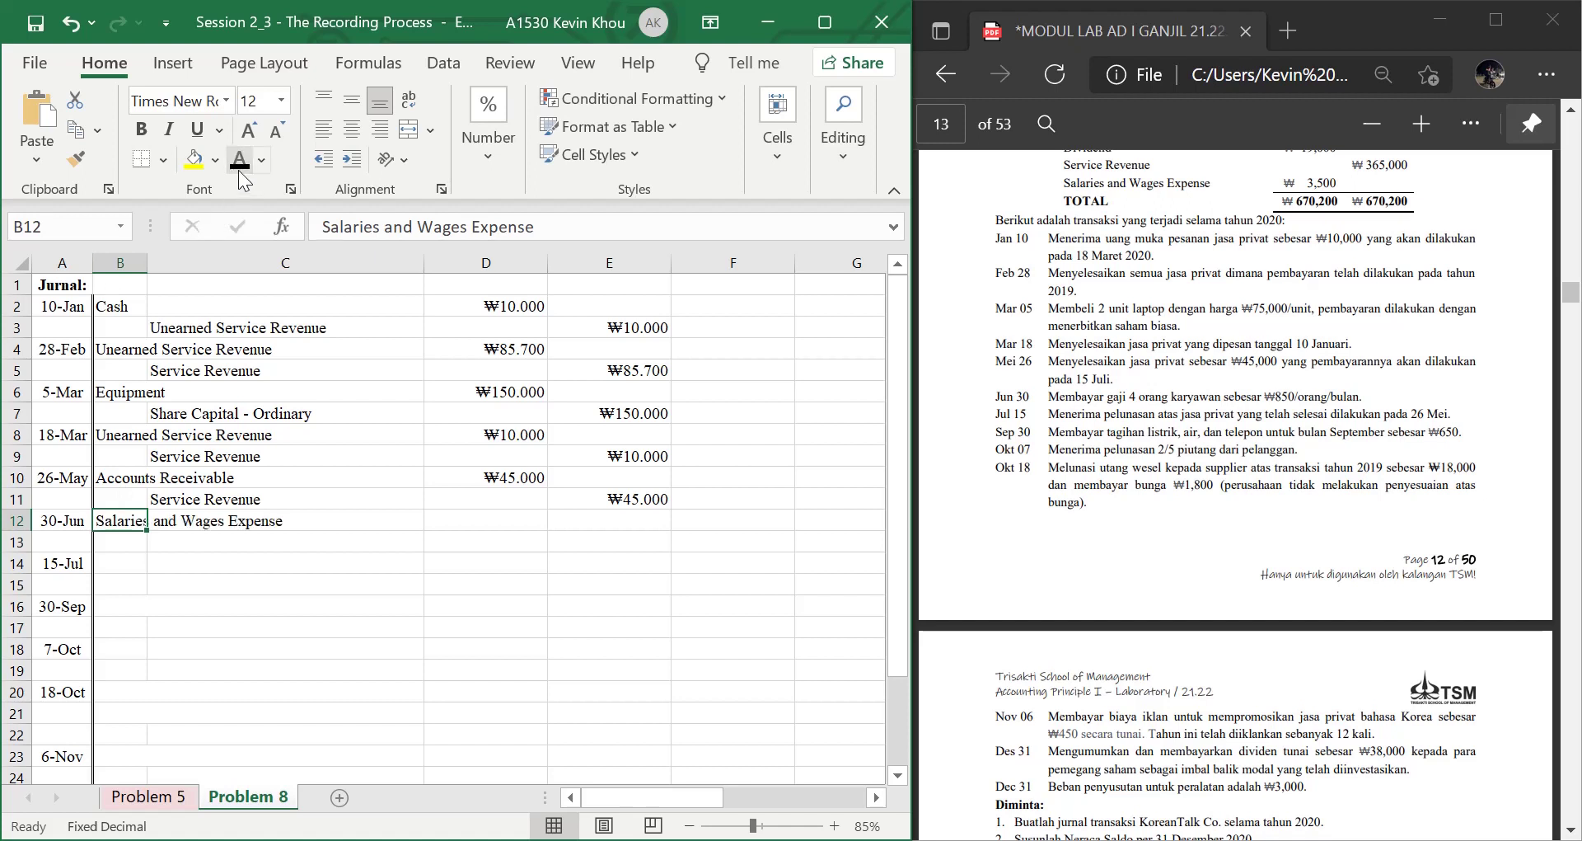
{"action": "key", "text": "Down"}
{"action": "key", "text": "Right"}
{"action": "left_click", "coordinate": [239, 163]}
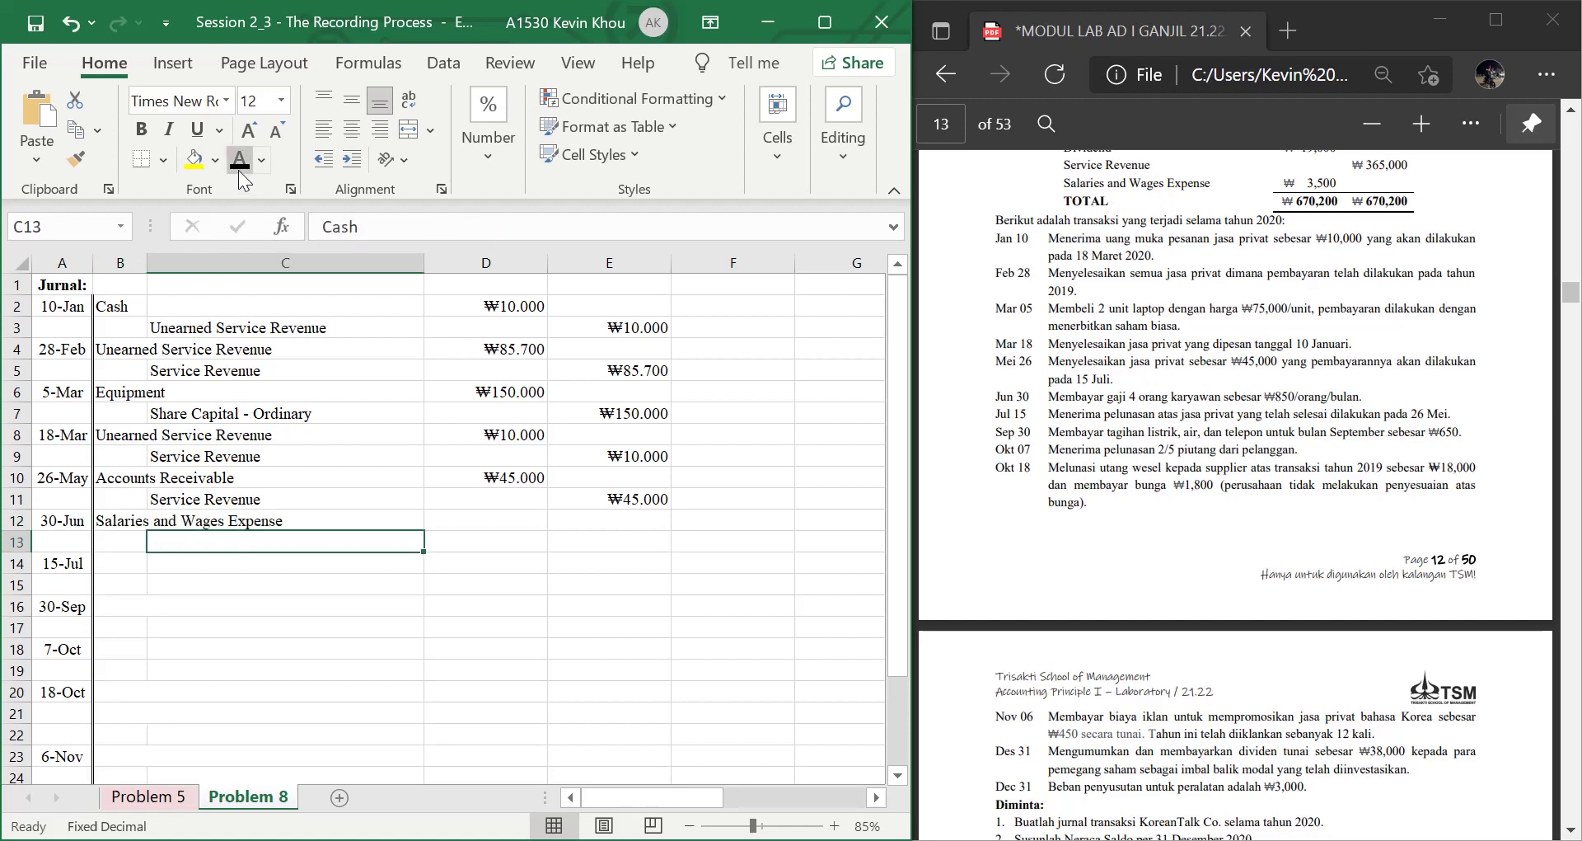
Enter the 30-Jun salaries debit as =850*4 in D12 and the Cash credit as =D12 in E13
{"action": "key", "text": "Up"}
{"action": "key", "text": "Right"}
{"action": "type", "text": "="}
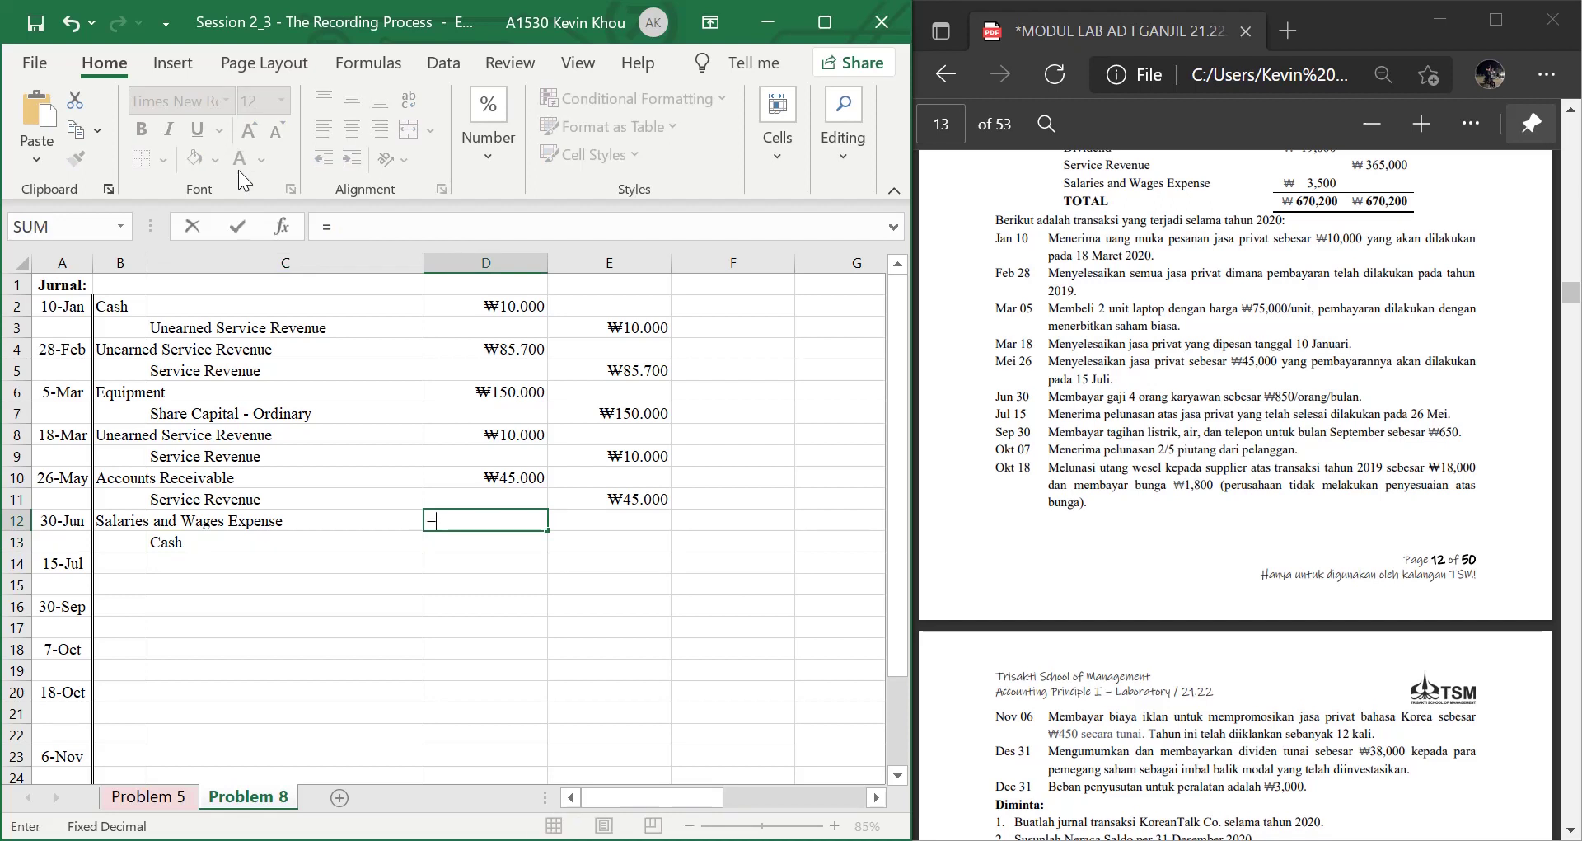
{"action": "type", "text": "850*4"}
{"action": "key", "text": "Down"}
{"action": "key", "text": "Right"}
{"action": "type", "text": "="}
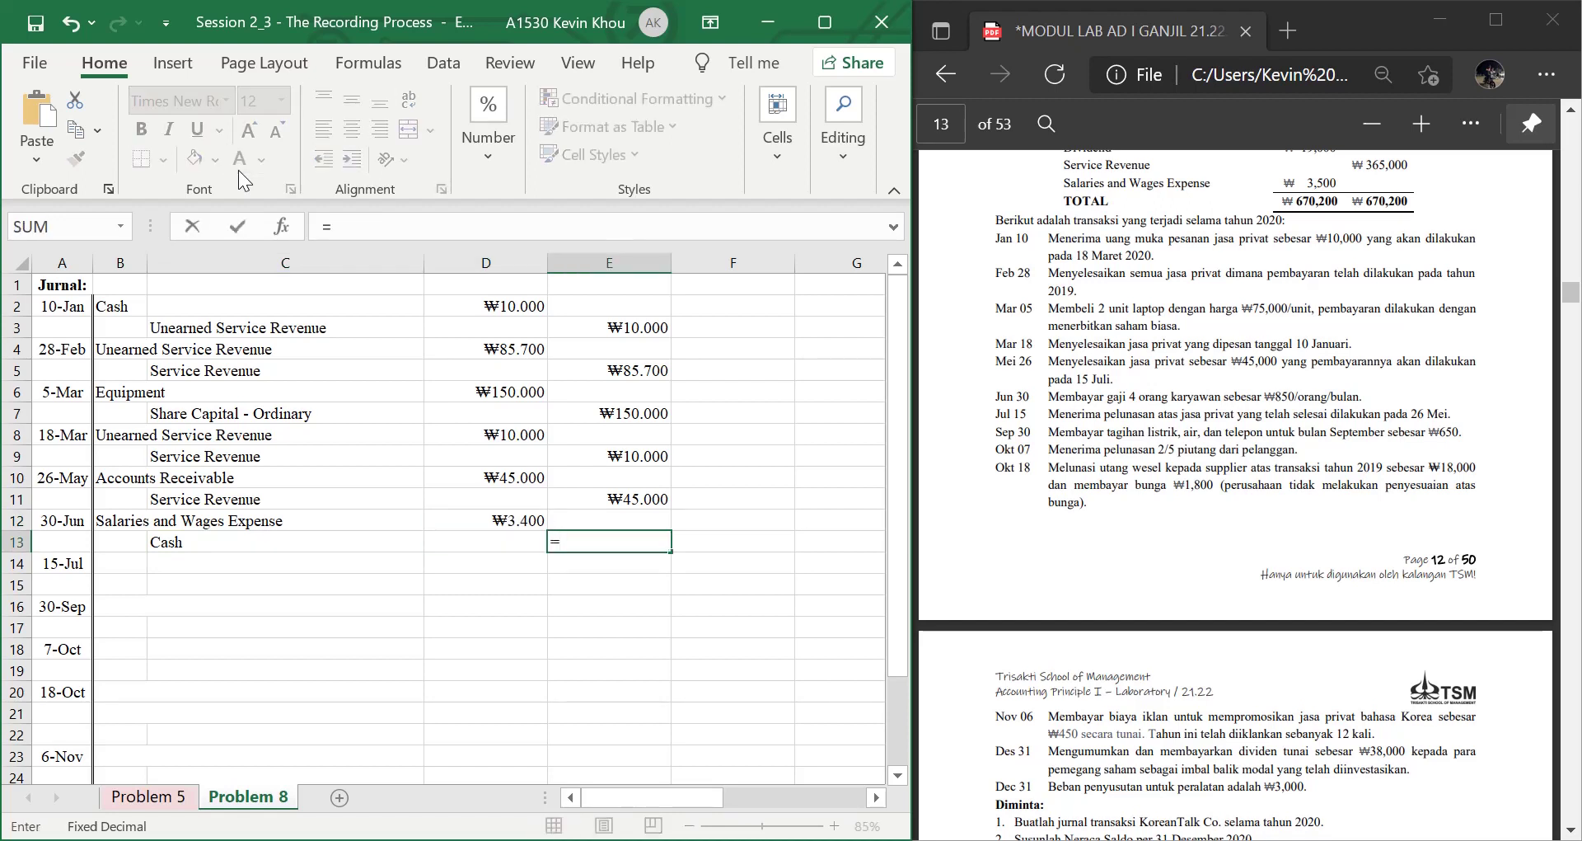
{"action": "key", "text": "Up"}
{"action": "key", "text": "Left"}
{"action": "key", "text": "Return"}
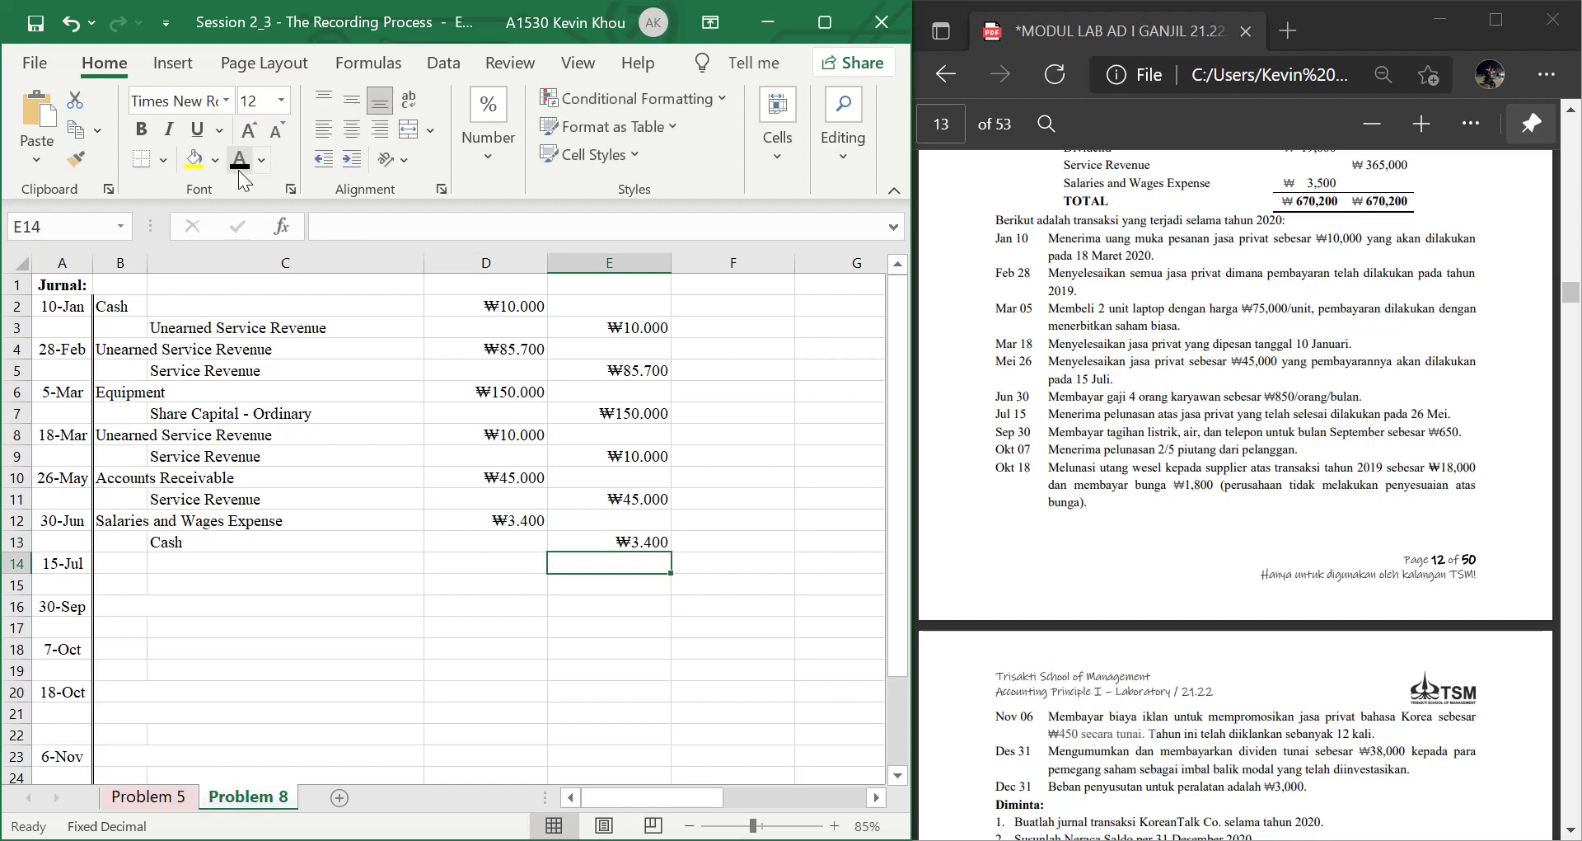
Make the 15-Jul account names black: Cash in B14 and Accounts Receivable in C15
{"action": "key", "text": "Left"}
{"action": "key", "text": "Left"}
{"action": "key", "text": "Left"}
{"action": "key", "text": "Right"}
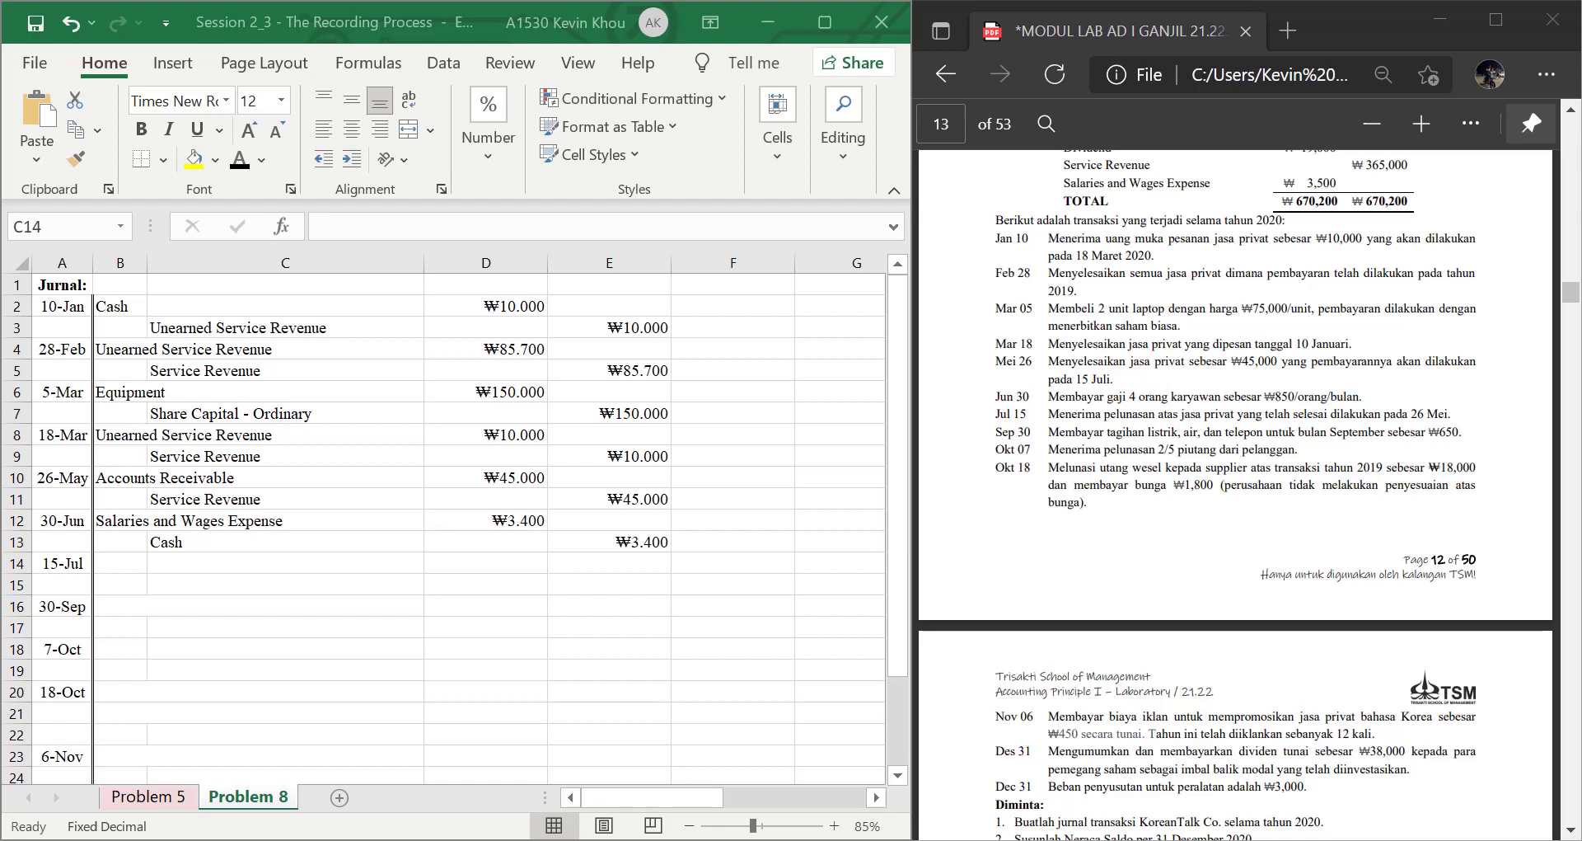
{"action": "key", "text": "Left"}
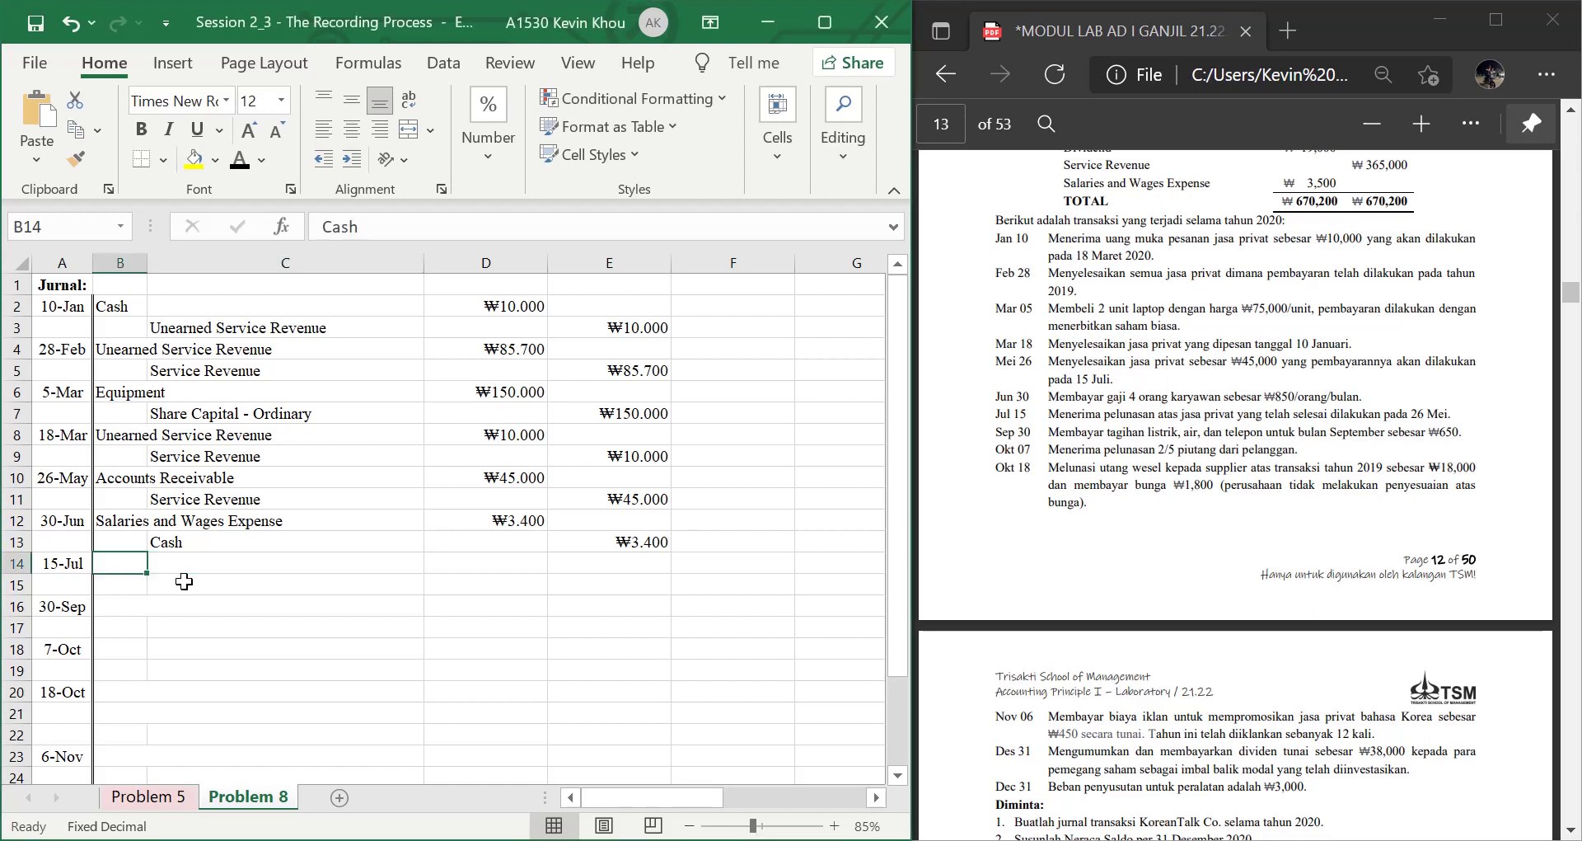
{"action": "left_click", "coordinate": [237, 175]}
{"action": "key", "text": "Down"}
{"action": "key", "text": "Right"}
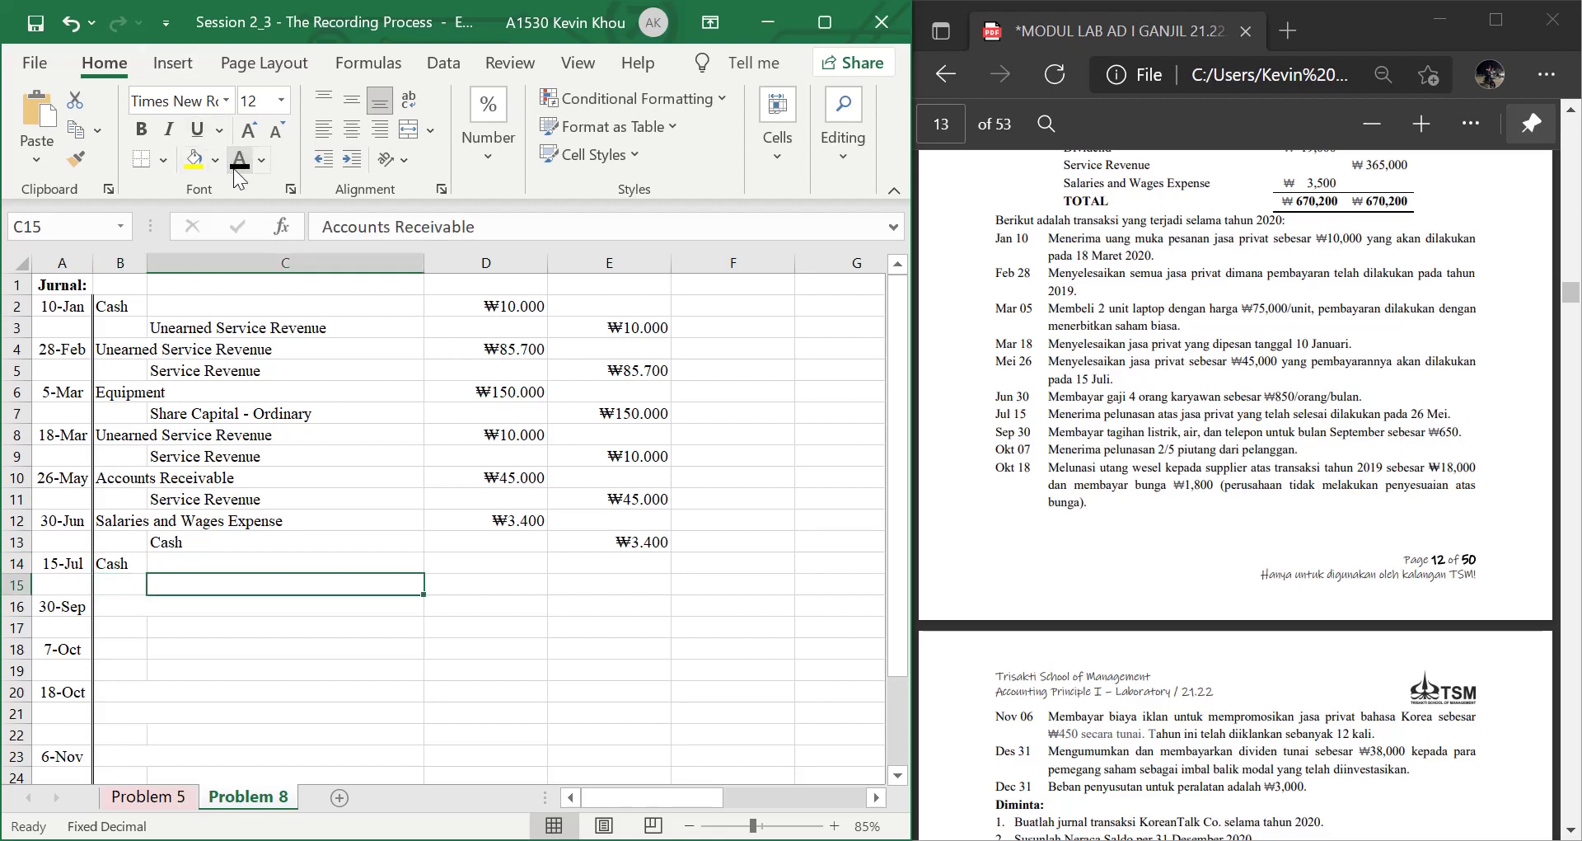
{"action": "left_click", "coordinate": [237, 175]}
Enter the 15-Jul Cash debit in D14 as the formula =D10, referencing the 26-May receivable
{"action": "key", "text": "Up"}
{"action": "key", "text": "Right"}
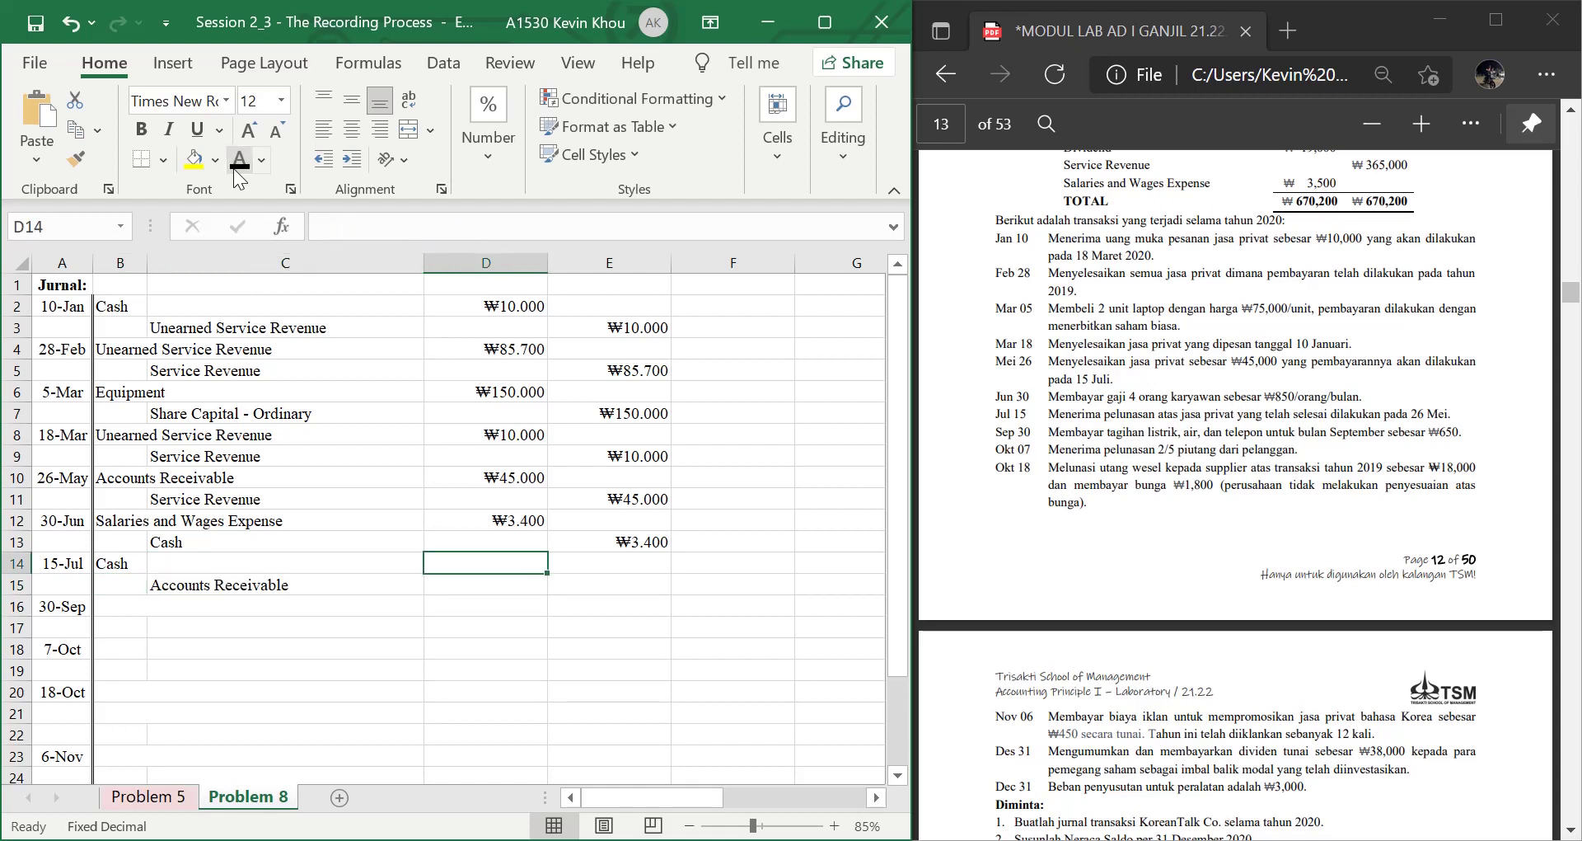
{"action": "type", "text": "="}
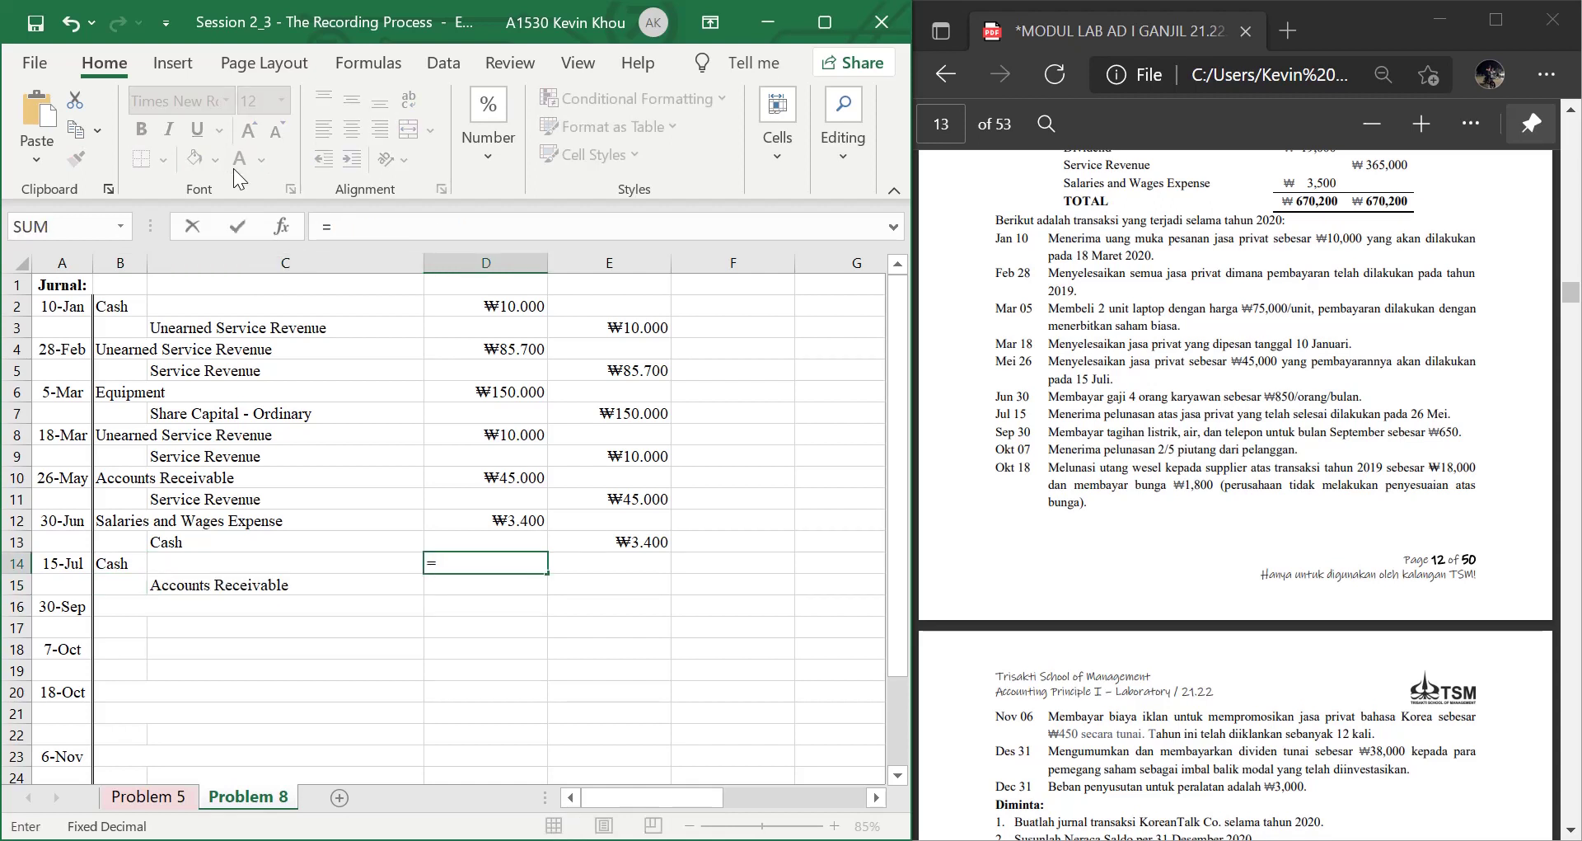
{"action": "key", "text": "Up"}
{"action": "key", "text": "Up"}
{"action": "key", "text": "Up"}
{"action": "key", "text": "Up"}
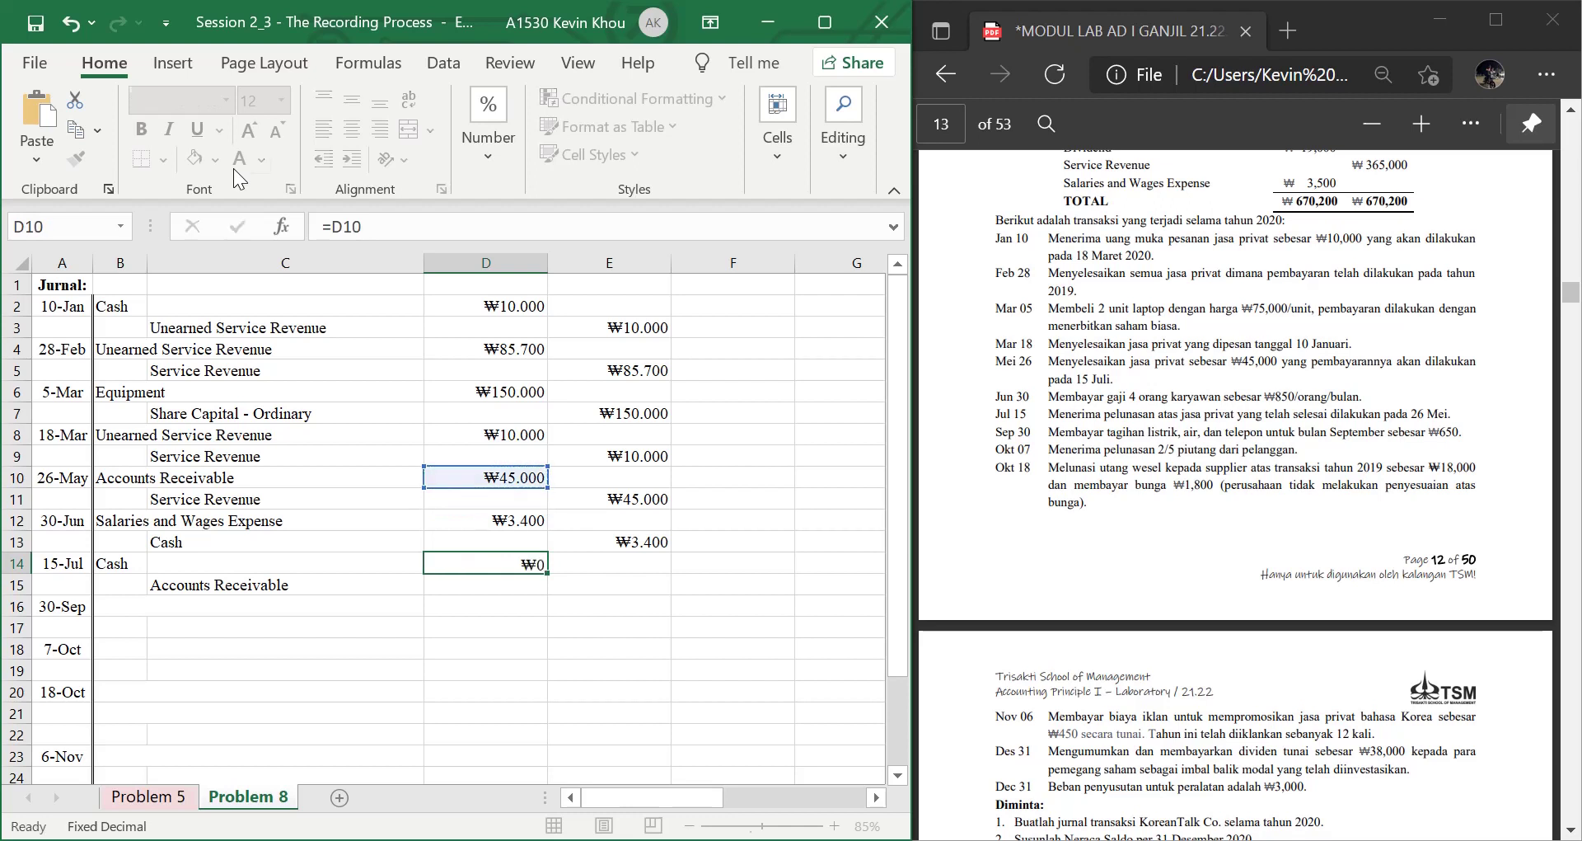
{"action": "key", "text": "Return"}
Enter the 15-Jul Accounts Receivable credit in E15 as the formula =D14
{"action": "key", "text": "Right"}
{"action": "type", "text": "="}
{"action": "key", "text": "Left"}
{"action": "key", "text": "Up"}
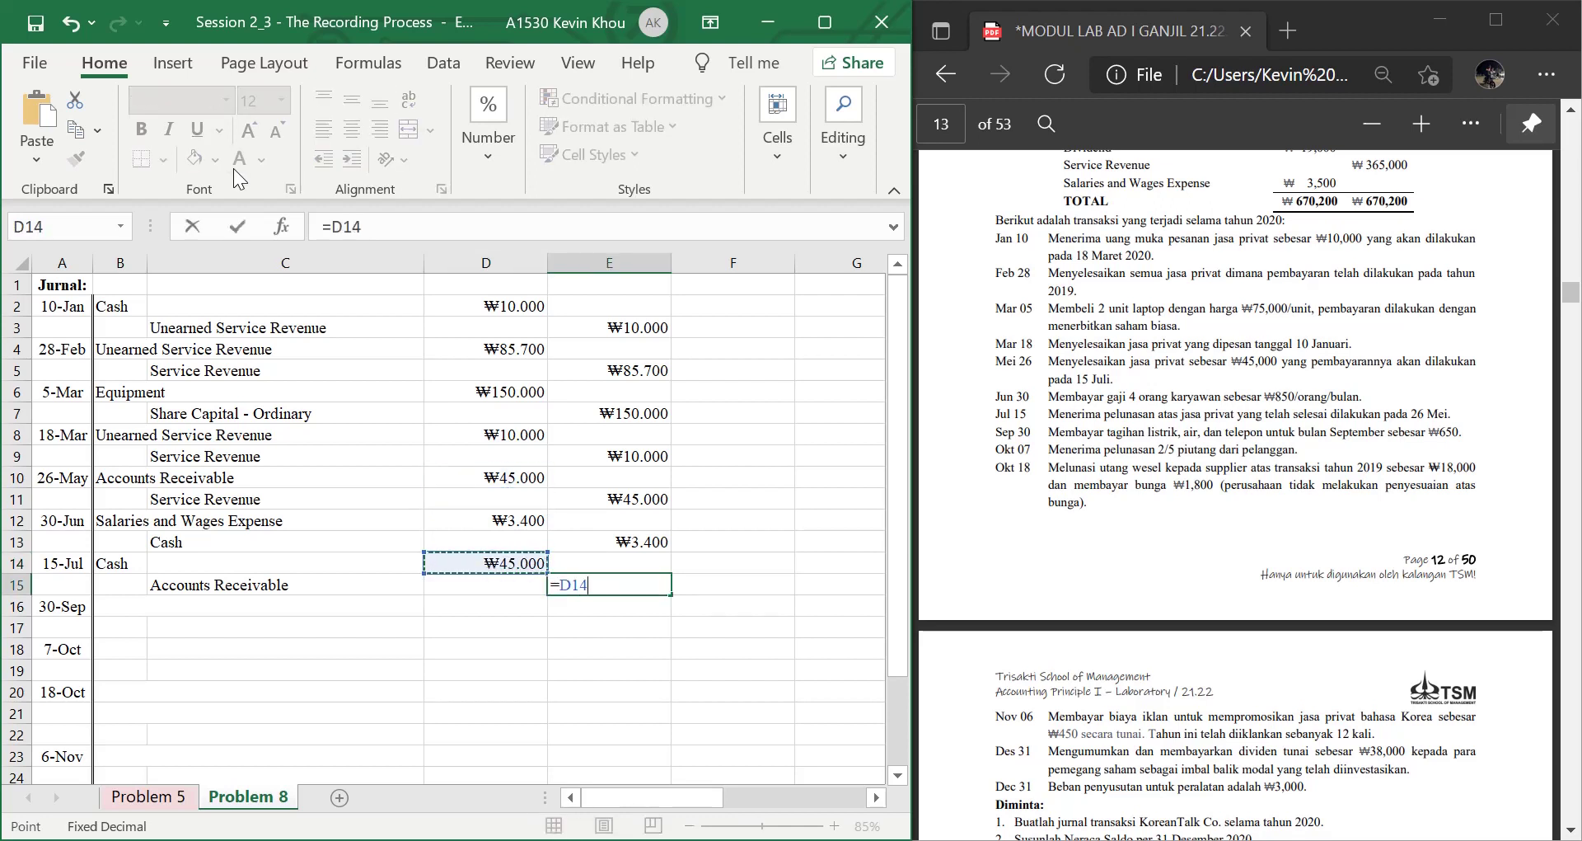
{"action": "key", "text": "Return"}
{"action": "key", "text": "Down"}
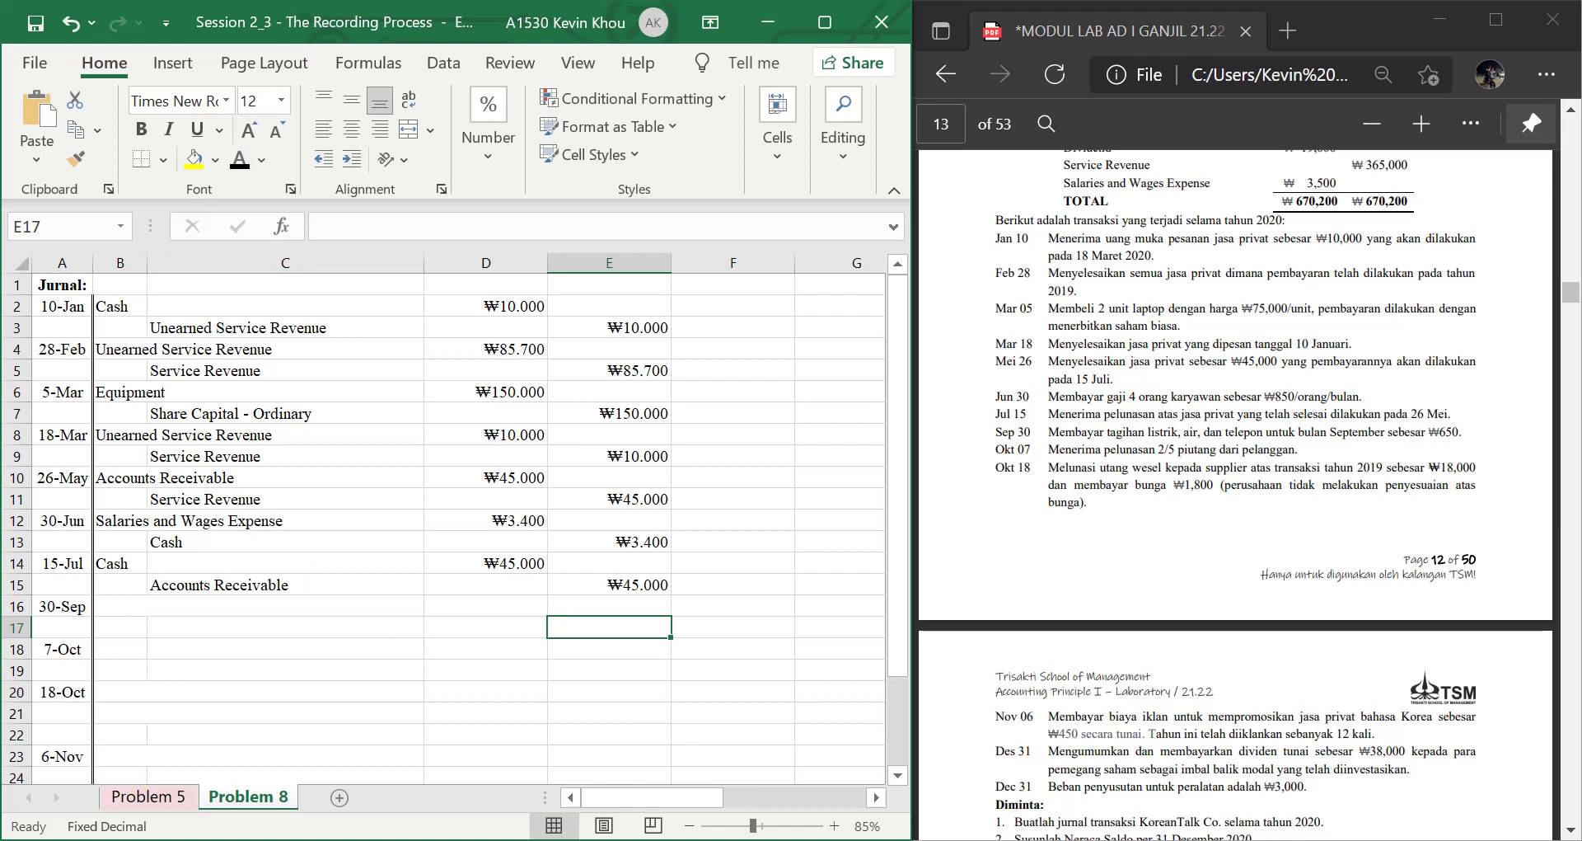
Make the 30-Sep account names black: Utilities Expense in B16 and Cash in C17
{"action": "key", "text": "alt+Tab"}
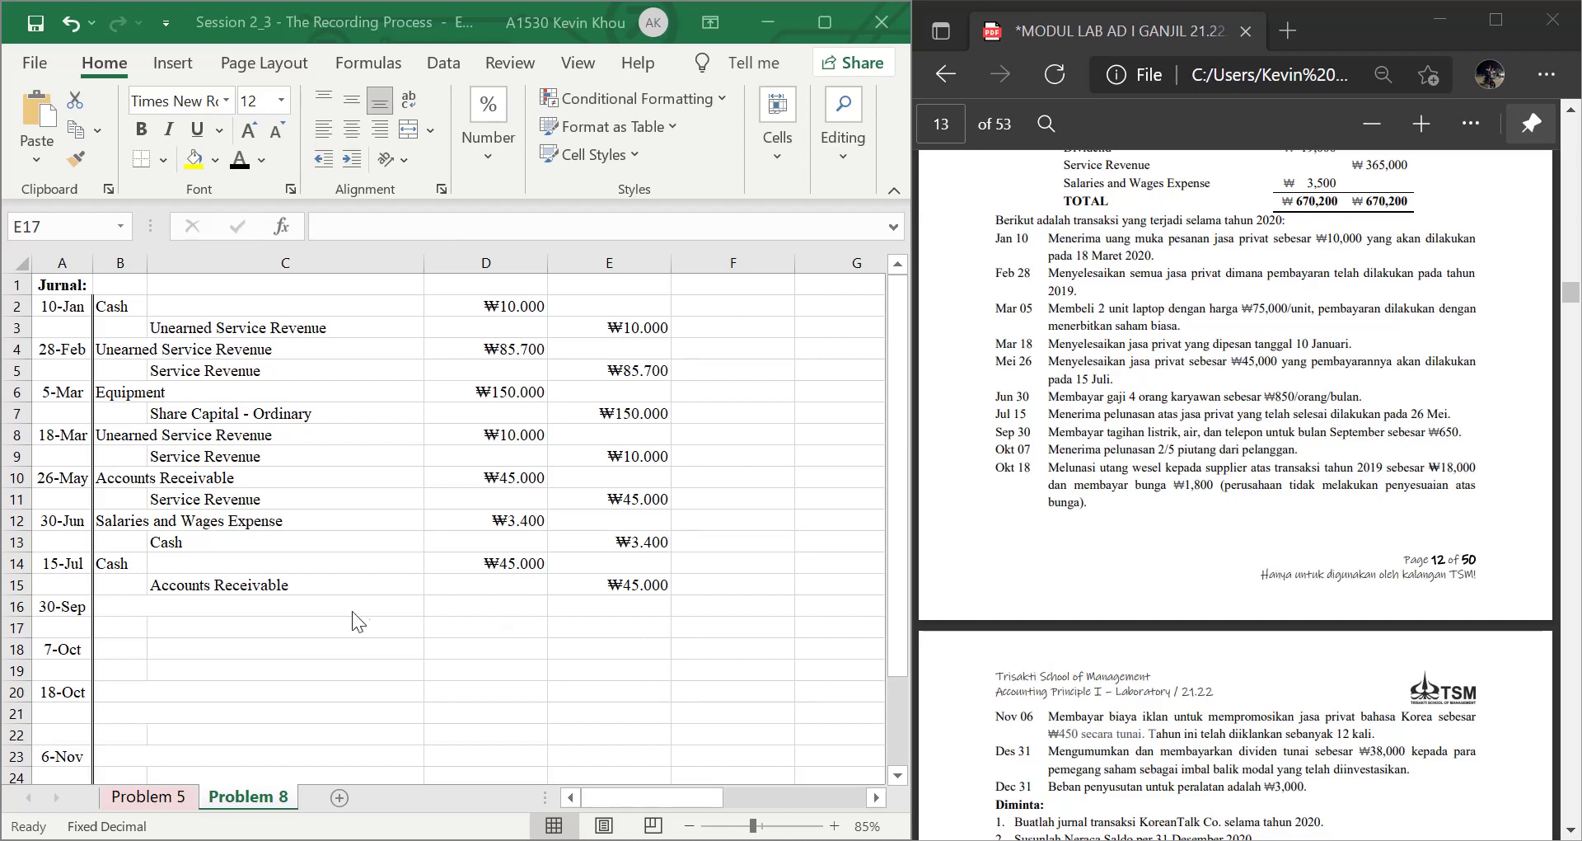
{"action": "left_click", "coordinate": [300, 605]}
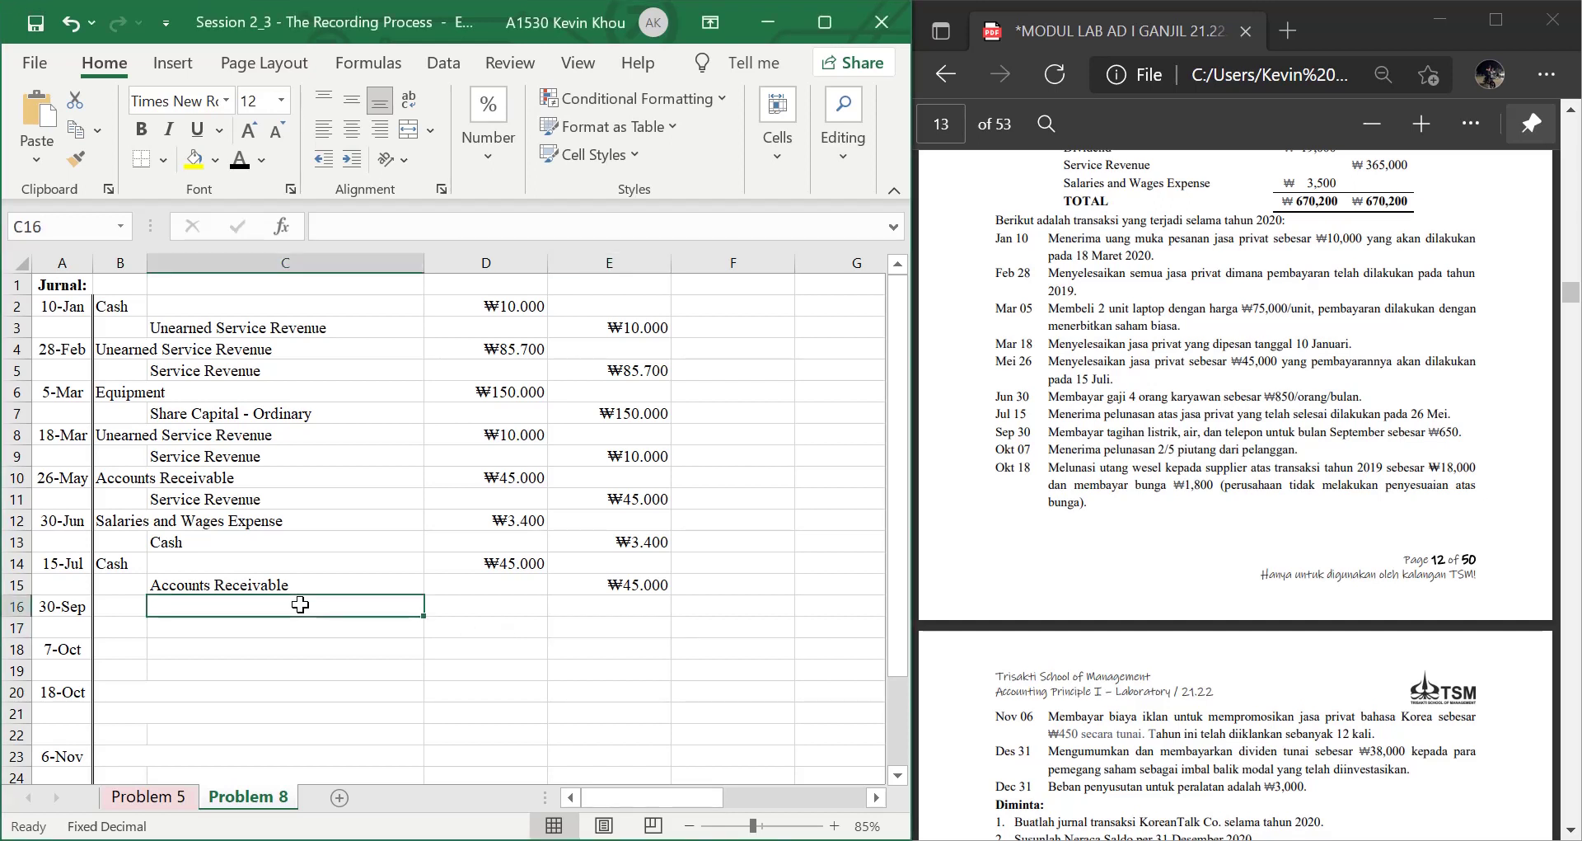
{"action": "key", "text": "Left"}
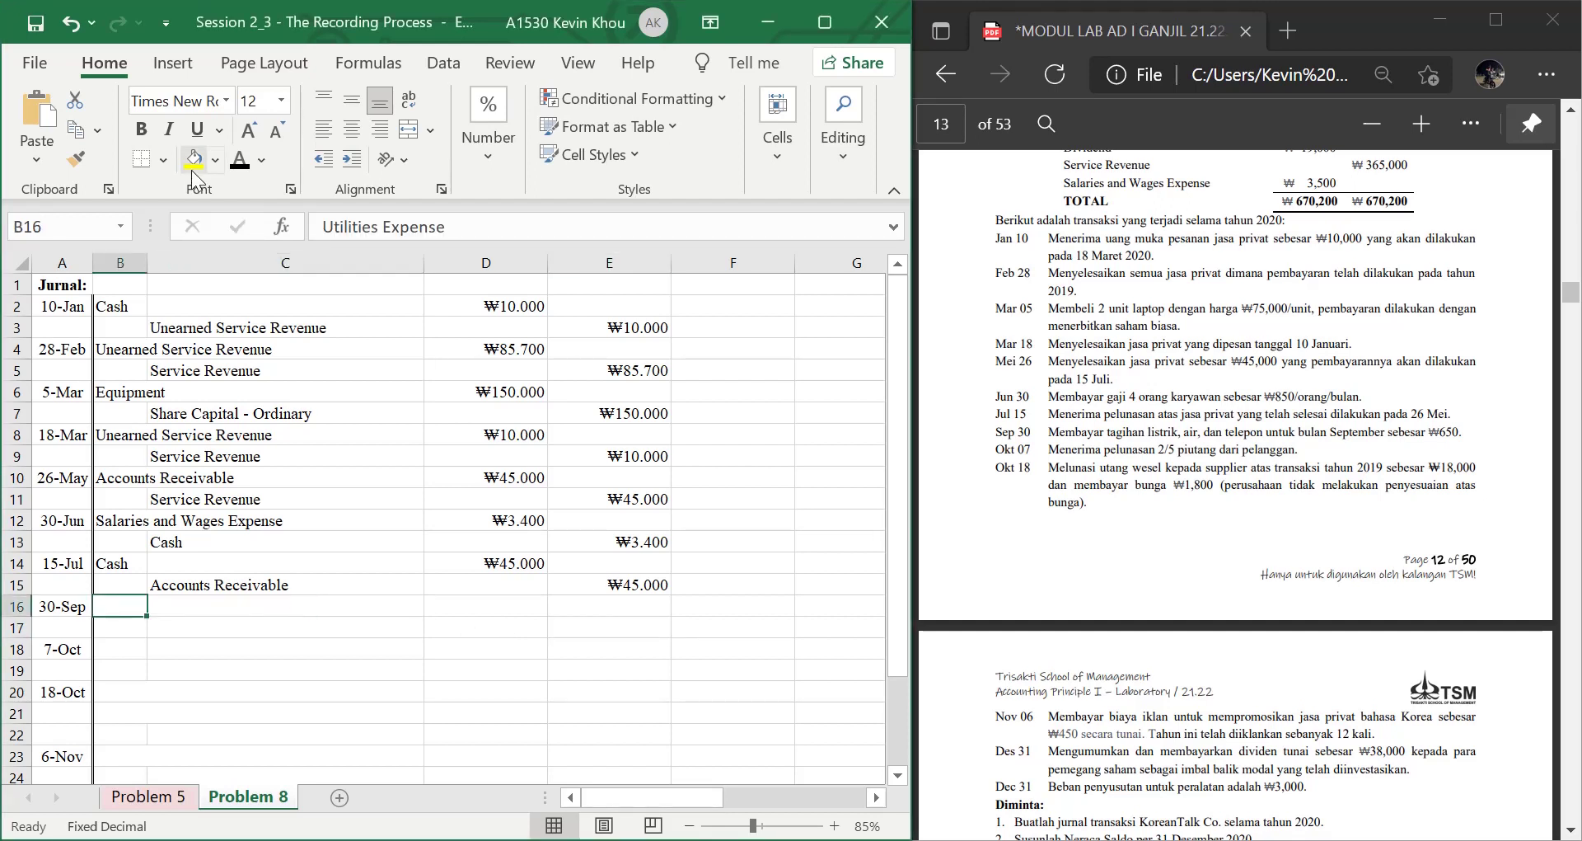
{"action": "left_click", "coordinate": [240, 159]}
{"action": "key", "text": "Down"}
{"action": "key", "text": "Right"}
{"action": "left_click", "coordinate": [240, 162]}
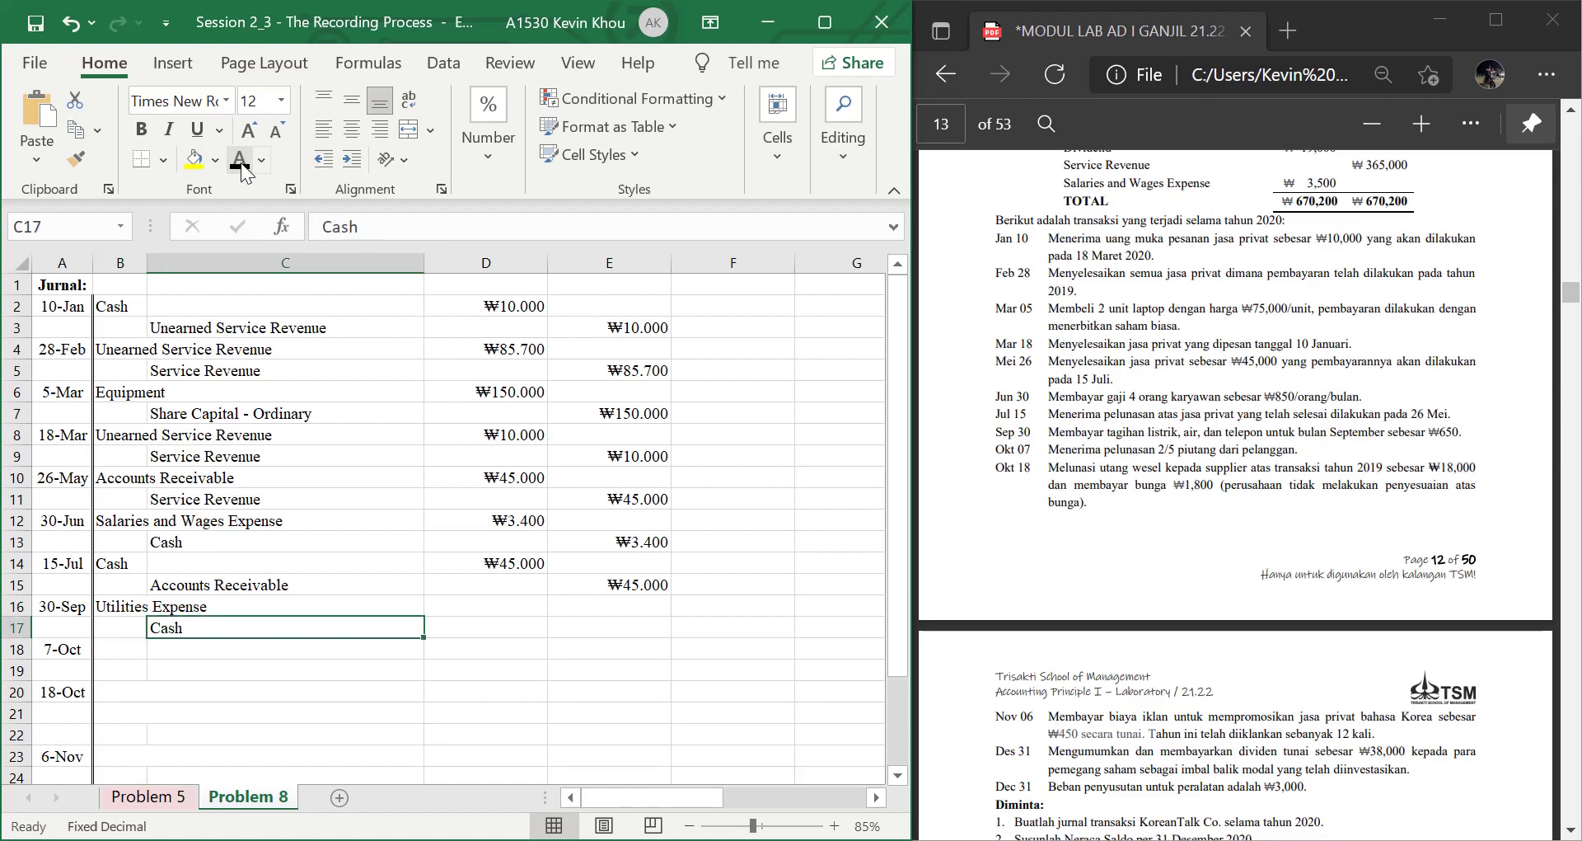
Enter the 30-Sep Utilities Expense debit in D16 as =650
{"action": "key", "text": "Right"}
{"action": "key", "text": "Up"}
{"action": "type", "text": "="}
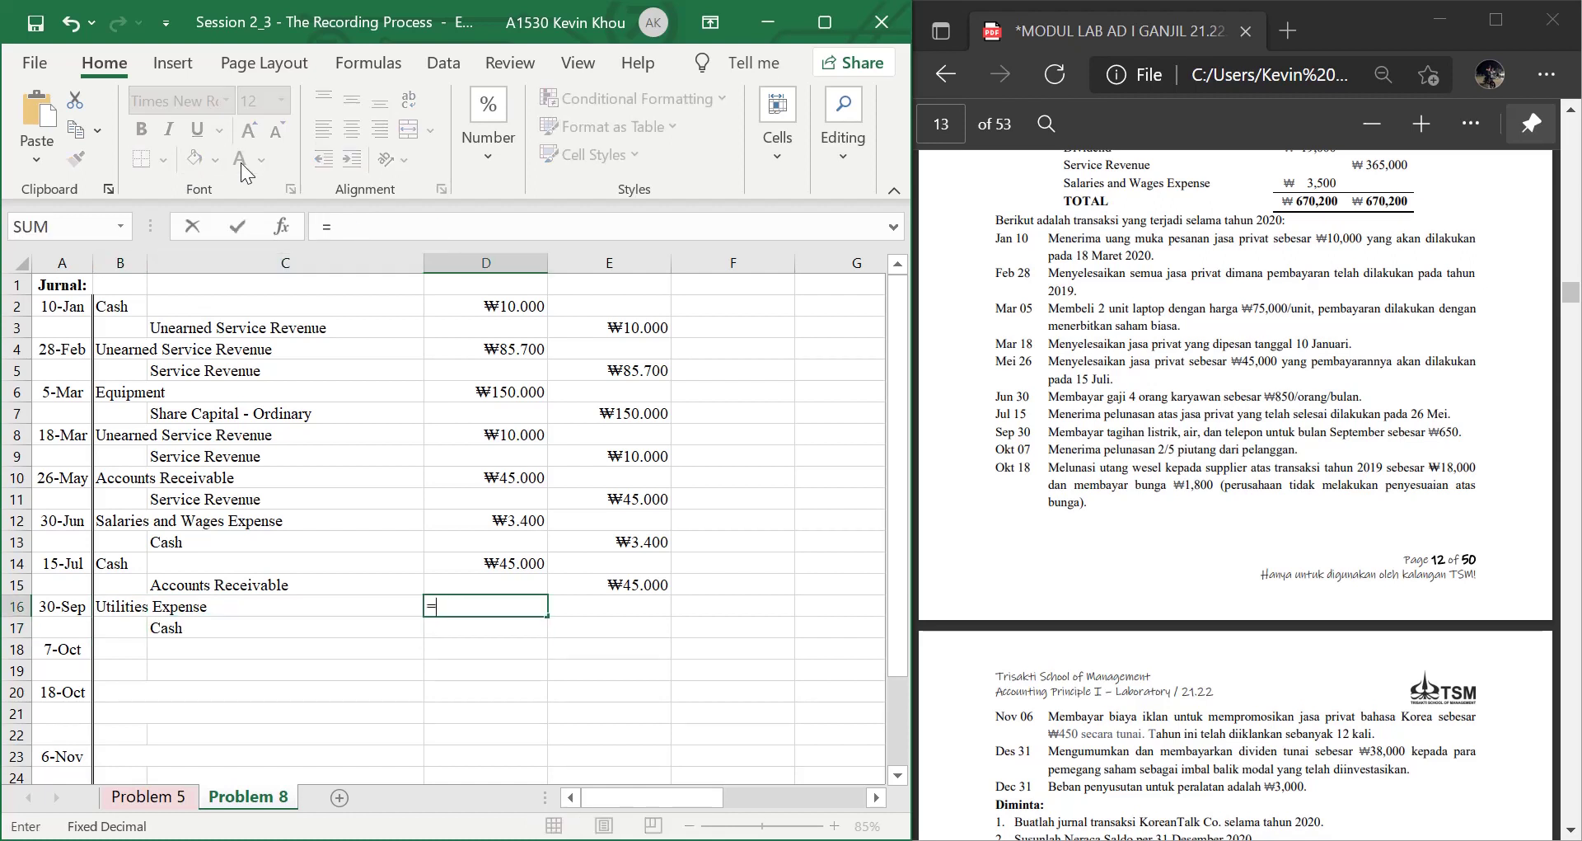
{"action": "type", "text": "650"}
{"action": "key", "text": "Return"}
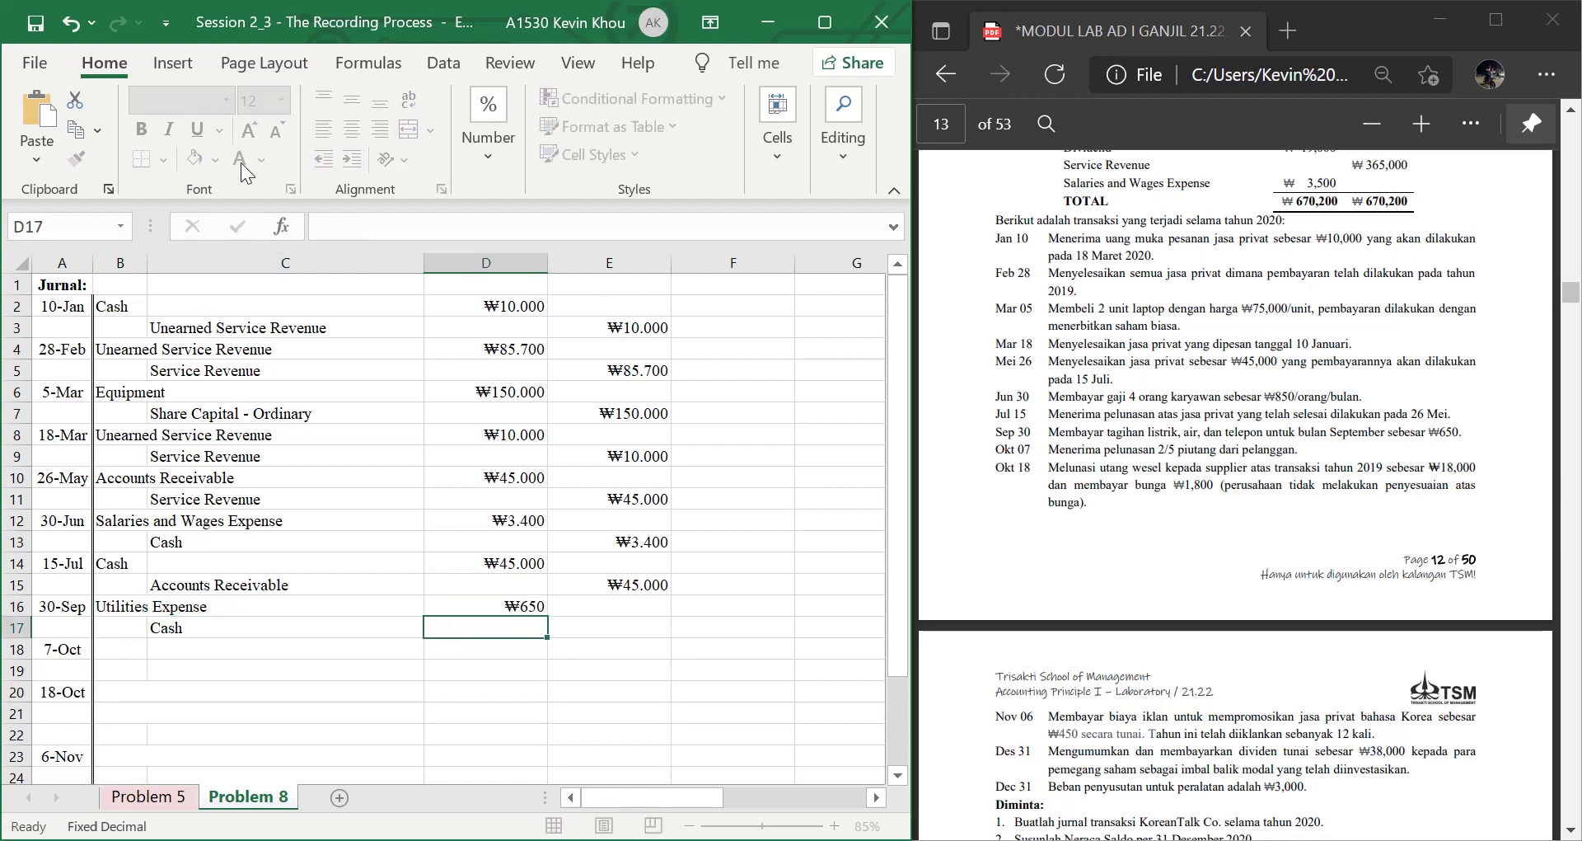
Enter the 30-Sep Cash credit in E17 as the formula =D16
{"action": "key", "text": "Right"}
{"action": "type", "text": "="}
{"action": "key", "text": "Left"}
{"action": "key", "text": "Up"}
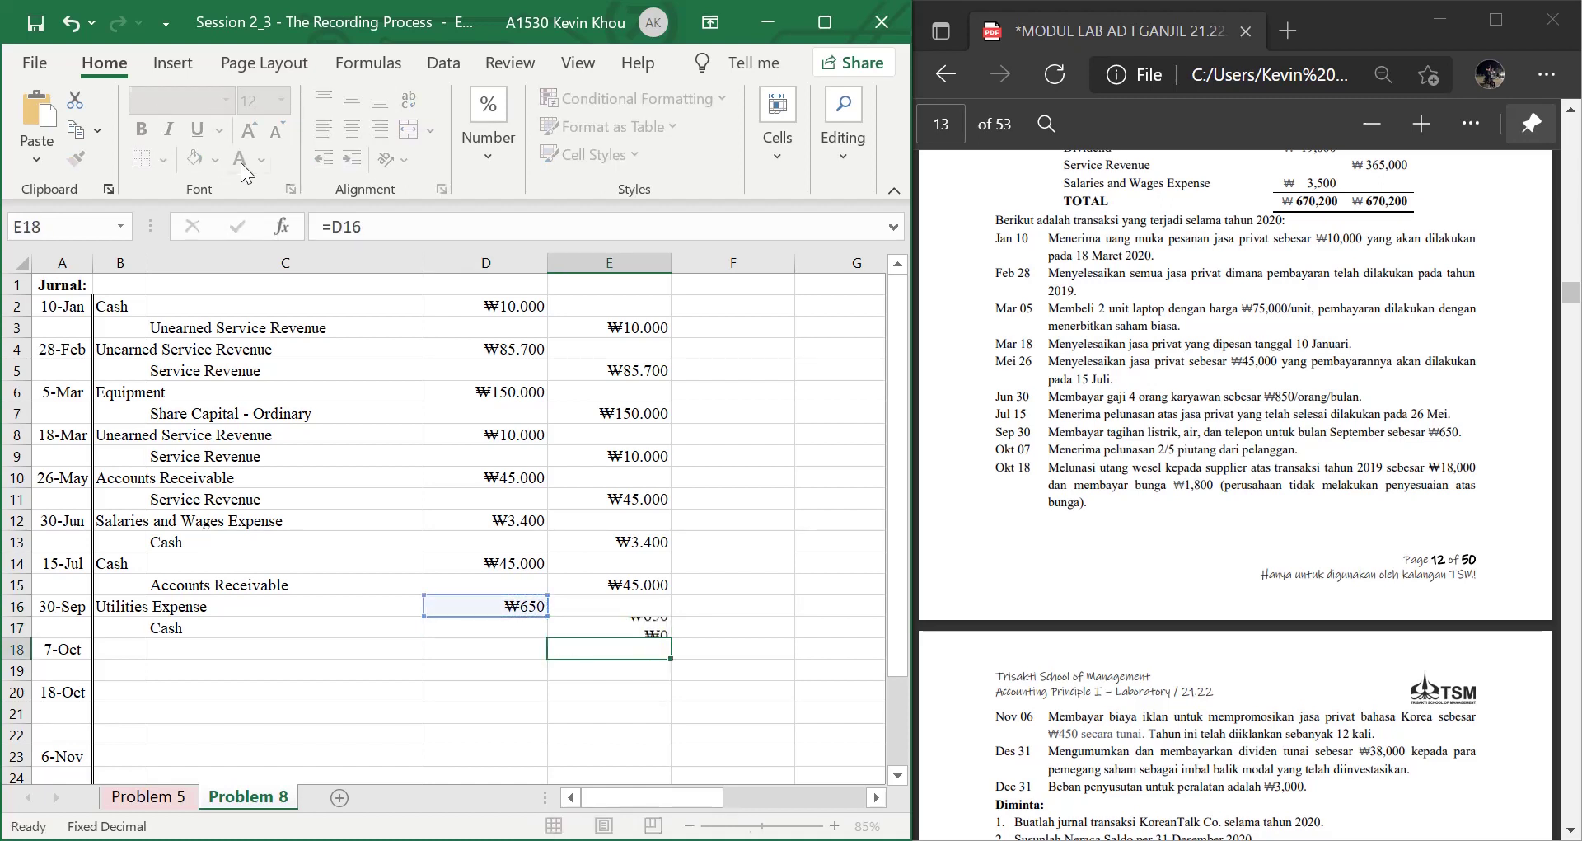
{"action": "key", "text": "Return"}
Make the 7-Oct account names black: Cash in B18 and Accounts Receivable in C19
{"action": "key", "text": "Left"}
{"action": "key", "text": "Left"}
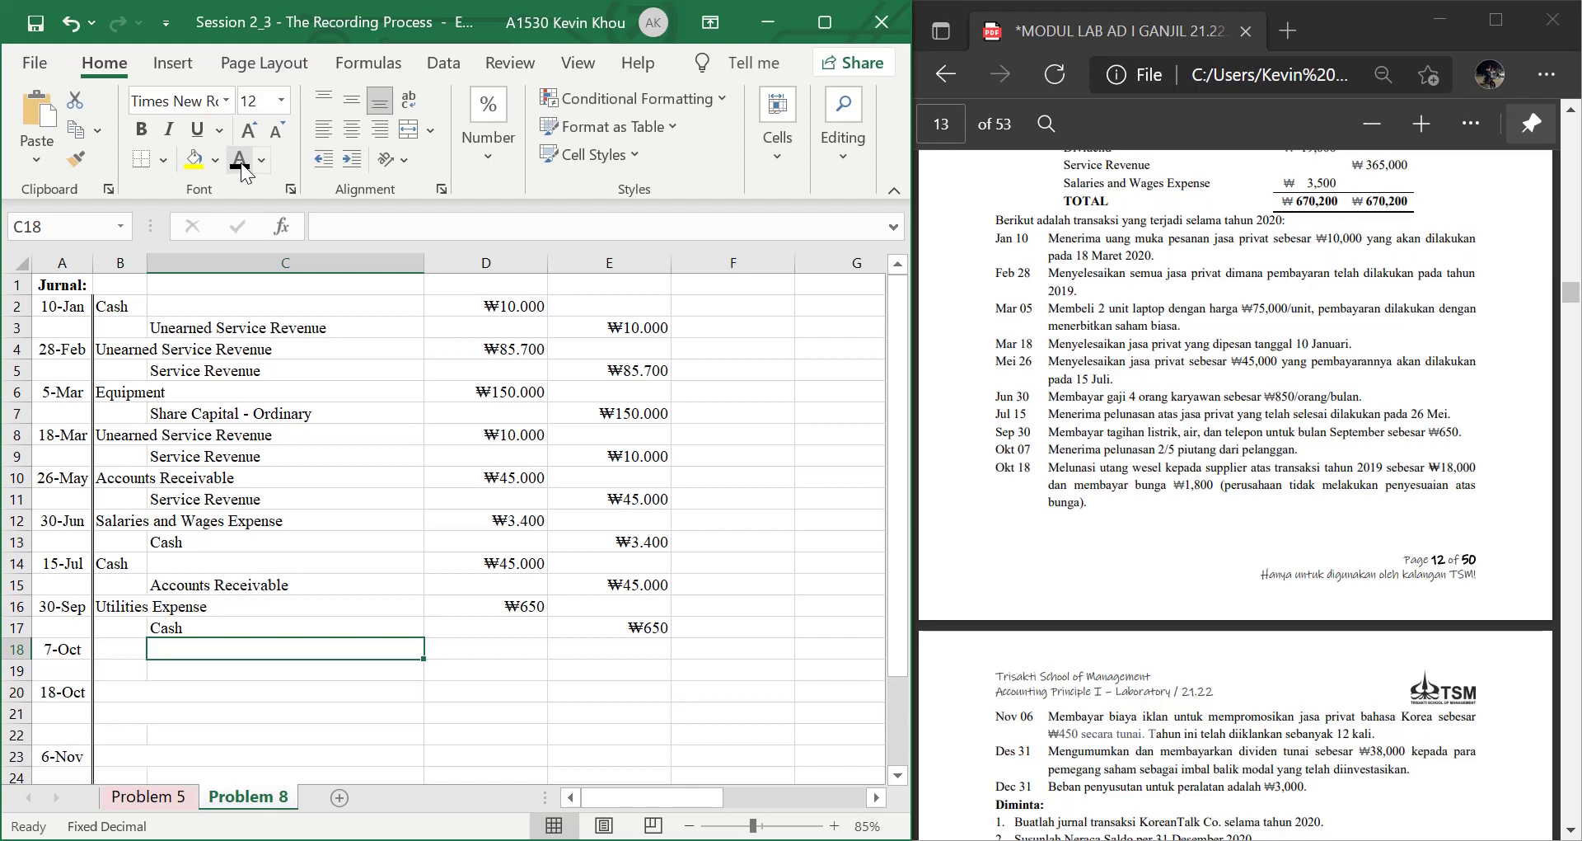
{"action": "key", "text": "Left"}
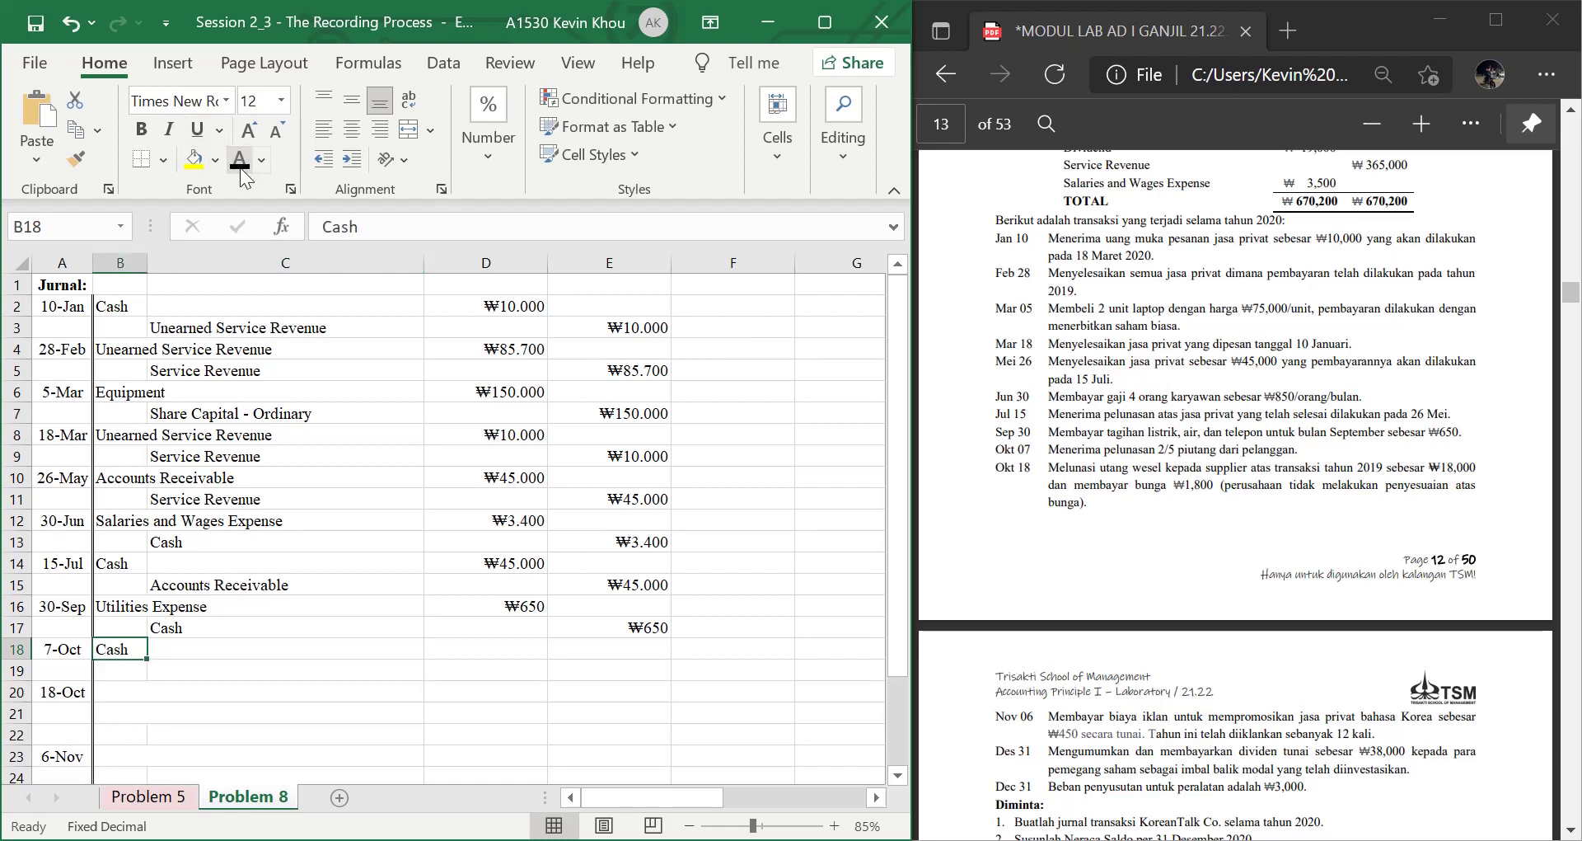
{"action": "key", "text": "Down"}
{"action": "key", "text": "Right"}
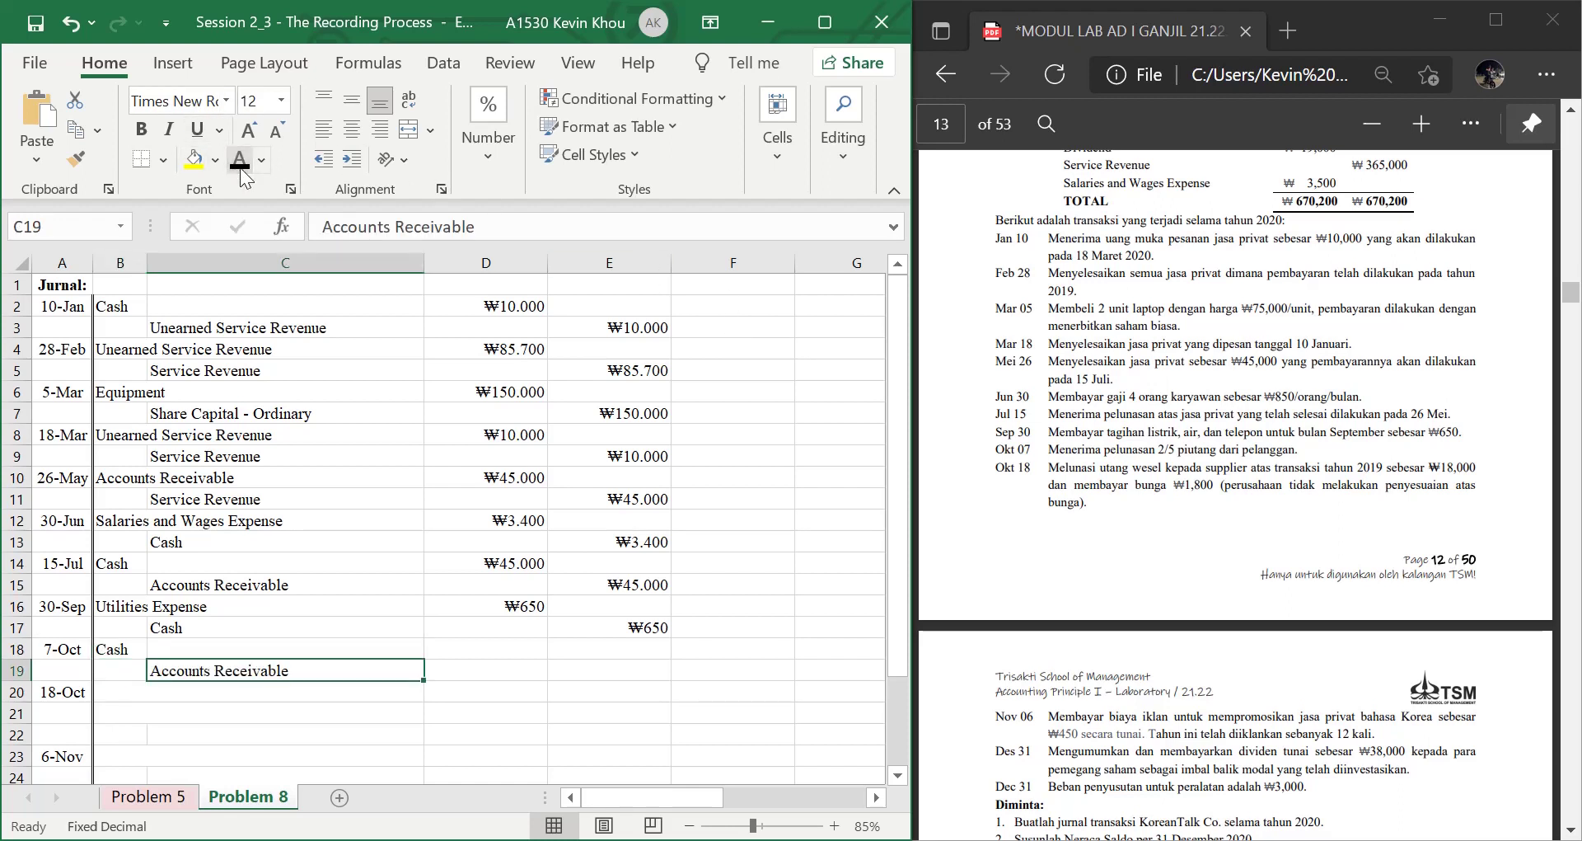
Highlight the Accounts Receivable line of the 31 December 2019 trial balance in the PDF module
{"action": "left_click", "coordinate": [122, 472]}
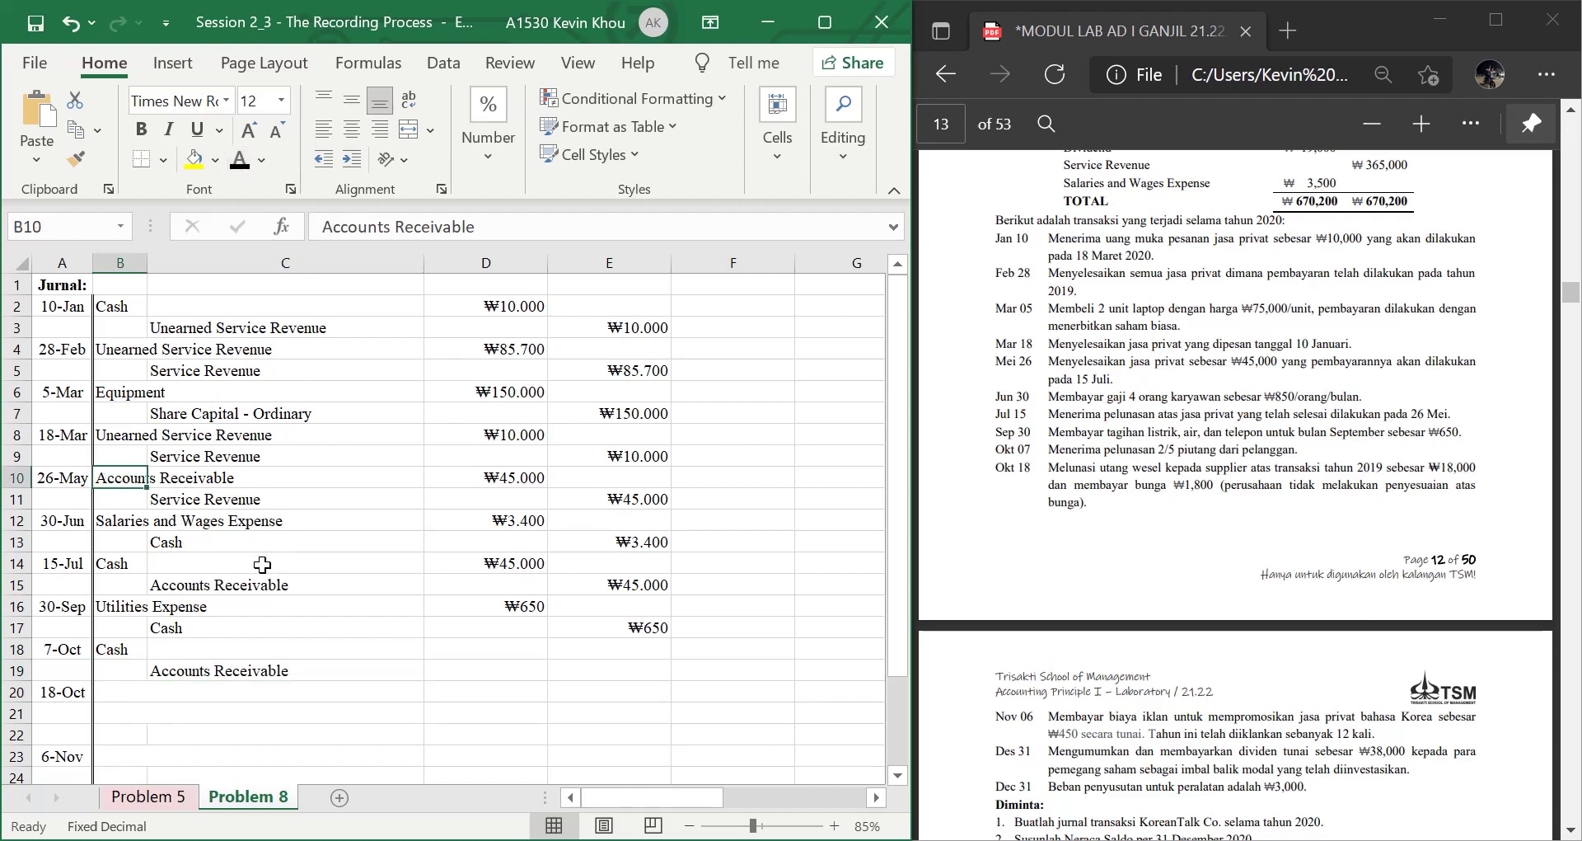
{"action": "left_click", "coordinate": [229, 588]}
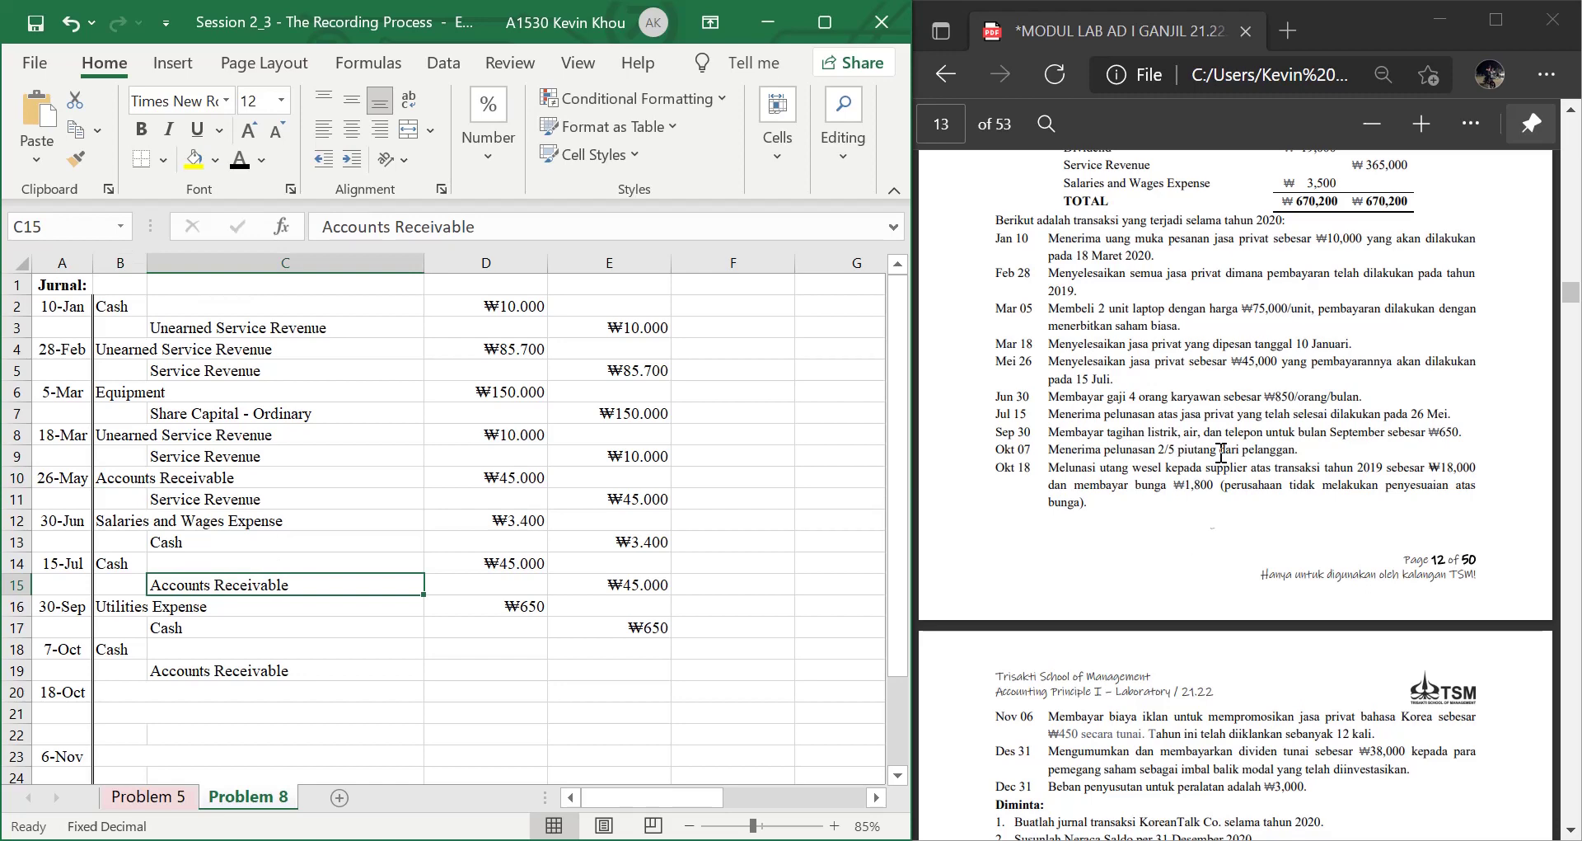
{"action": "scroll", "coordinate": [1209, 445], "scroll_direction": "up", "scroll_amount": 3}
{"action": "scroll", "coordinate": [1209, 445], "scroll_direction": "up", "scroll_amount": 2}
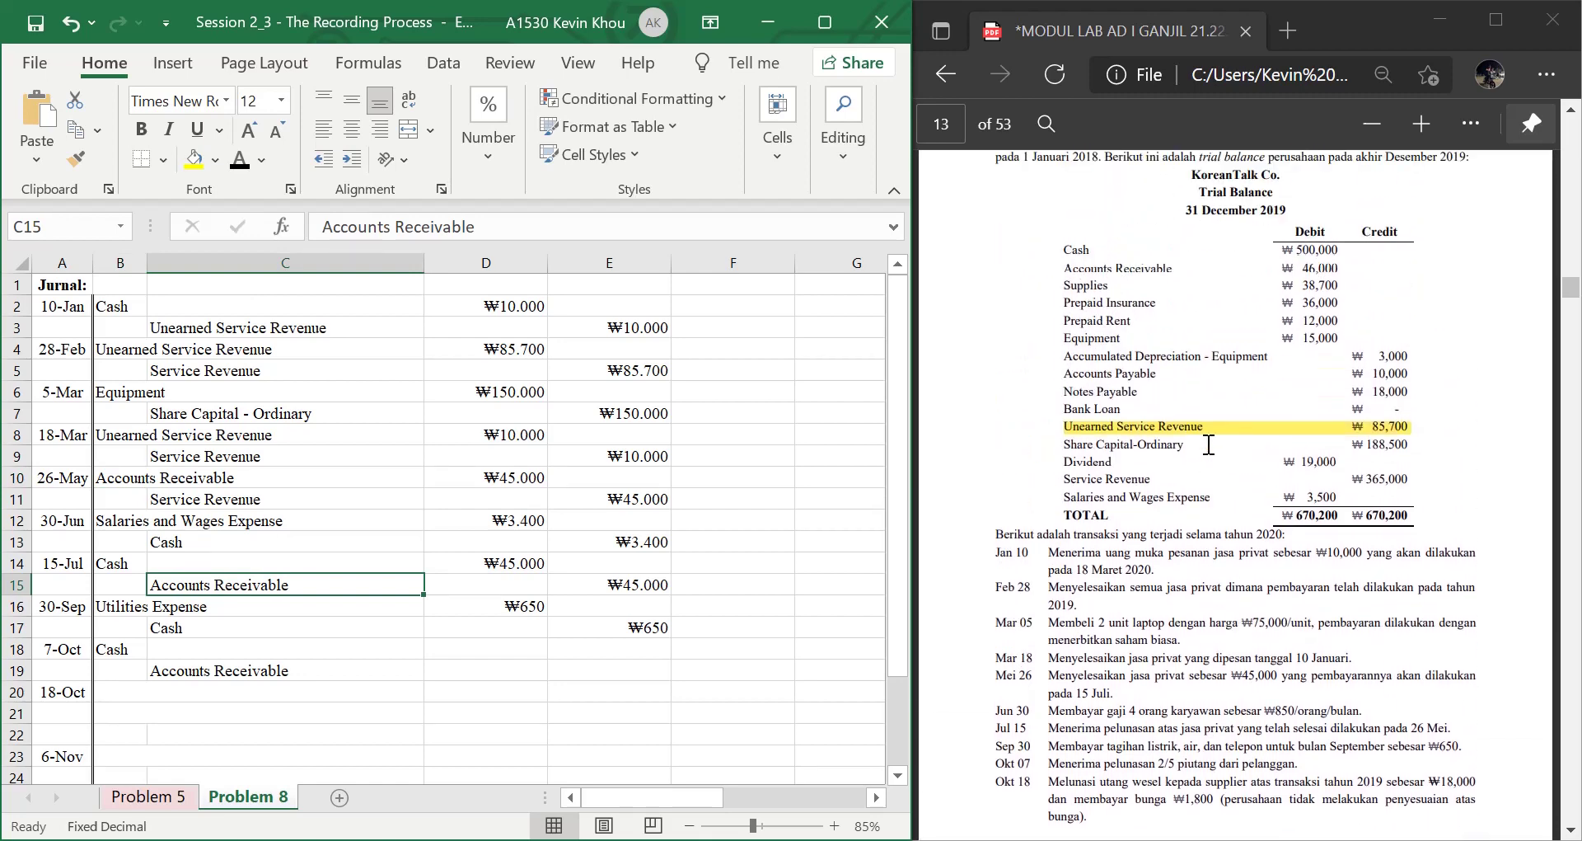
{"action": "left_click", "coordinate": [1071, 269]}
{"action": "left_click_drag", "start_coordinate": [1071, 270], "coordinate": [1338, 272]}
{"action": "mouse_move", "coordinate": [1371, 206]}
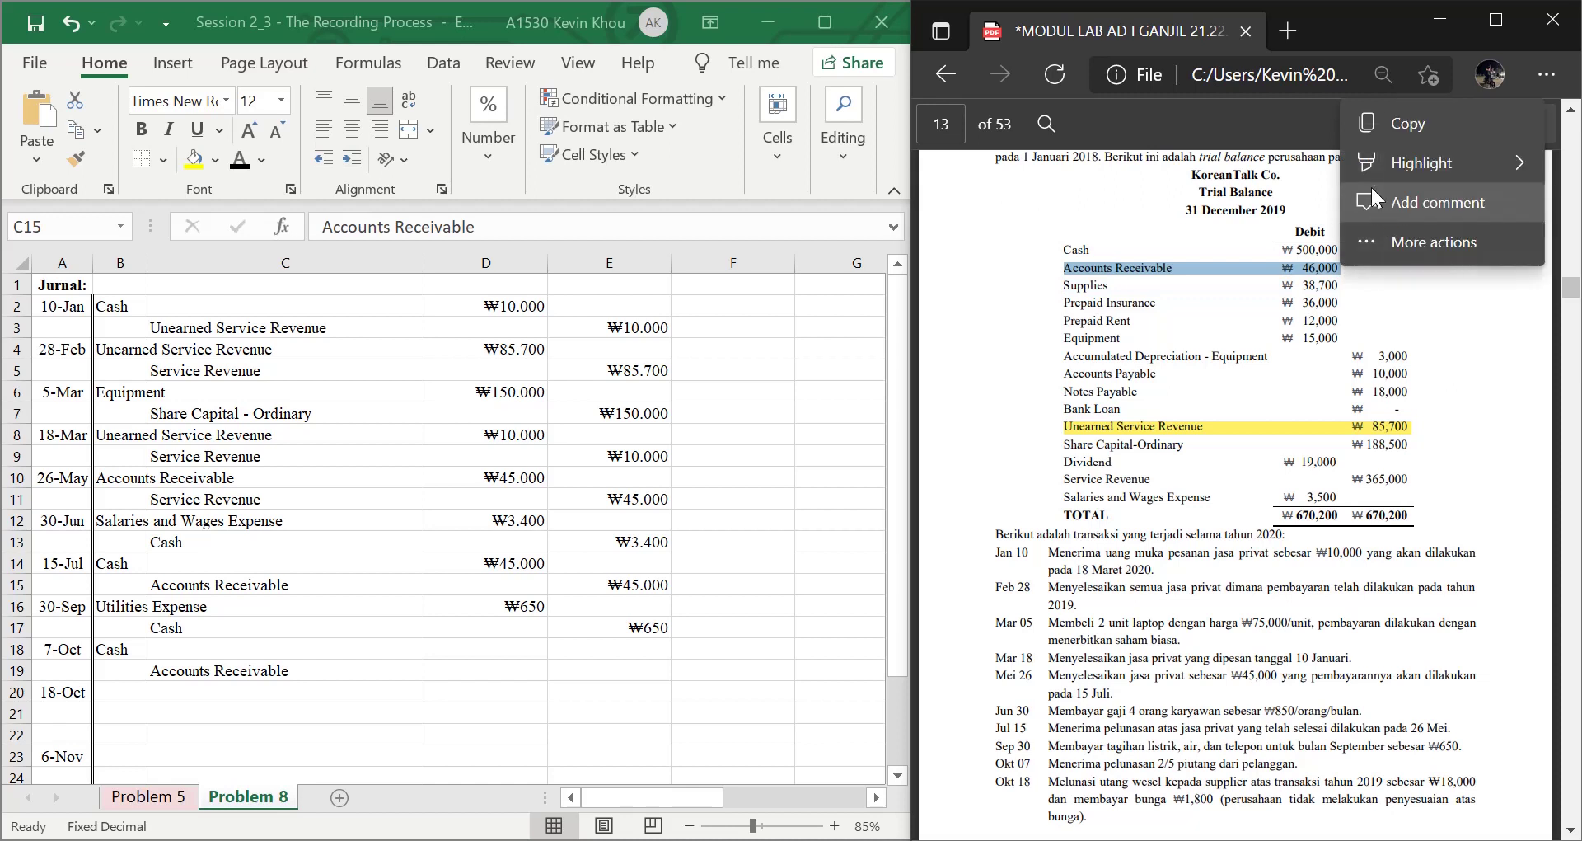
{"action": "mouse_move", "coordinate": [1372, 175]}
{"action": "left_click", "coordinate": [1322, 165]}
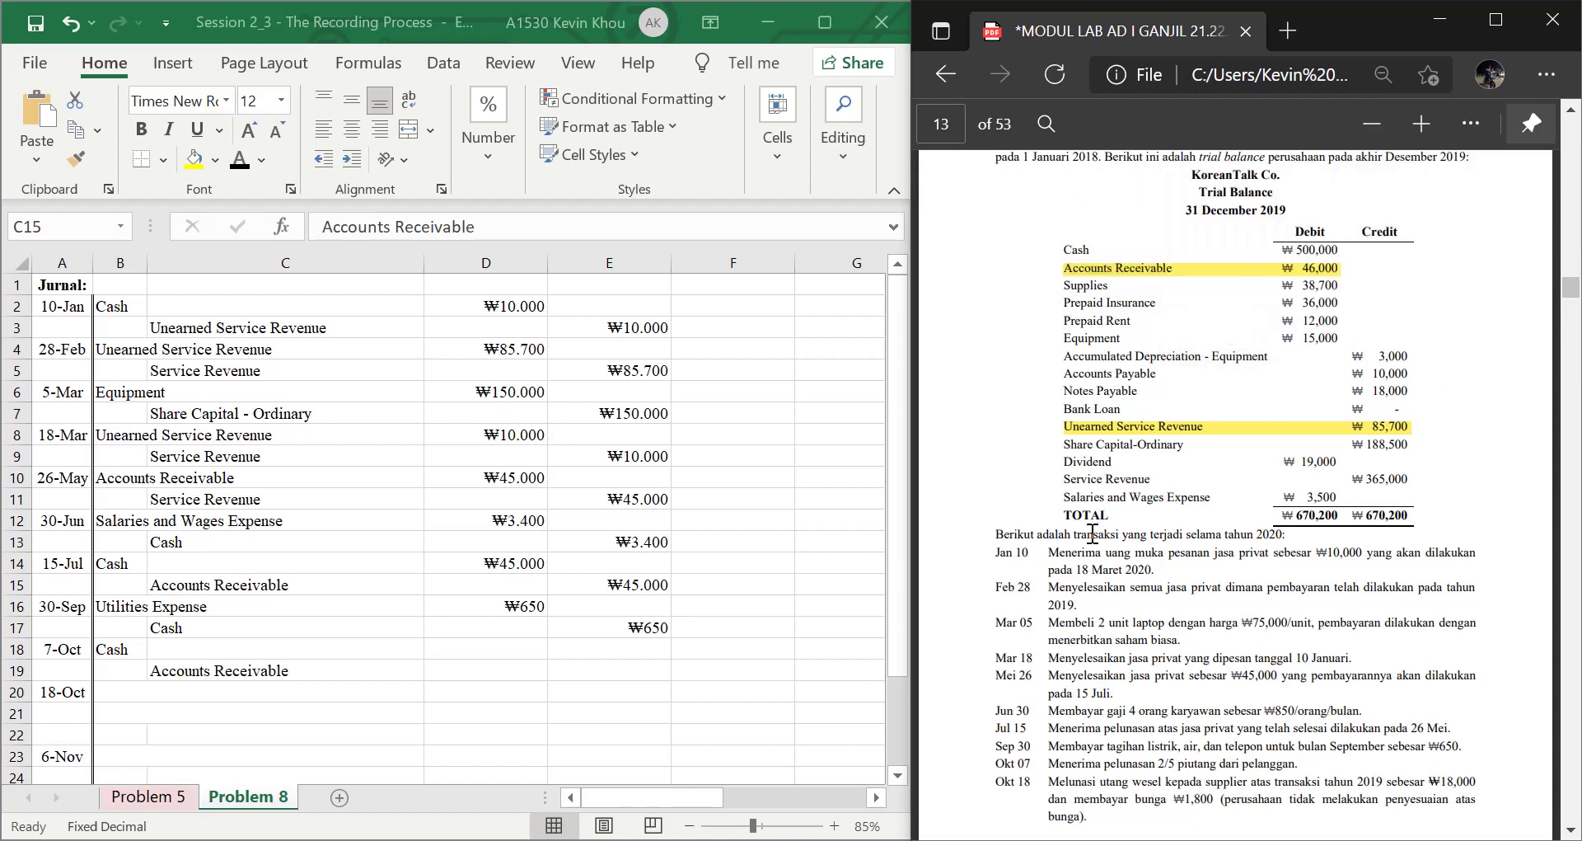
Back in the worksheet, enter the 7-Oct Cash debit in D18 as the formula =46000*2/5
{"action": "key", "text": "alt+Tab"}
{"action": "key", "text": "Down"}
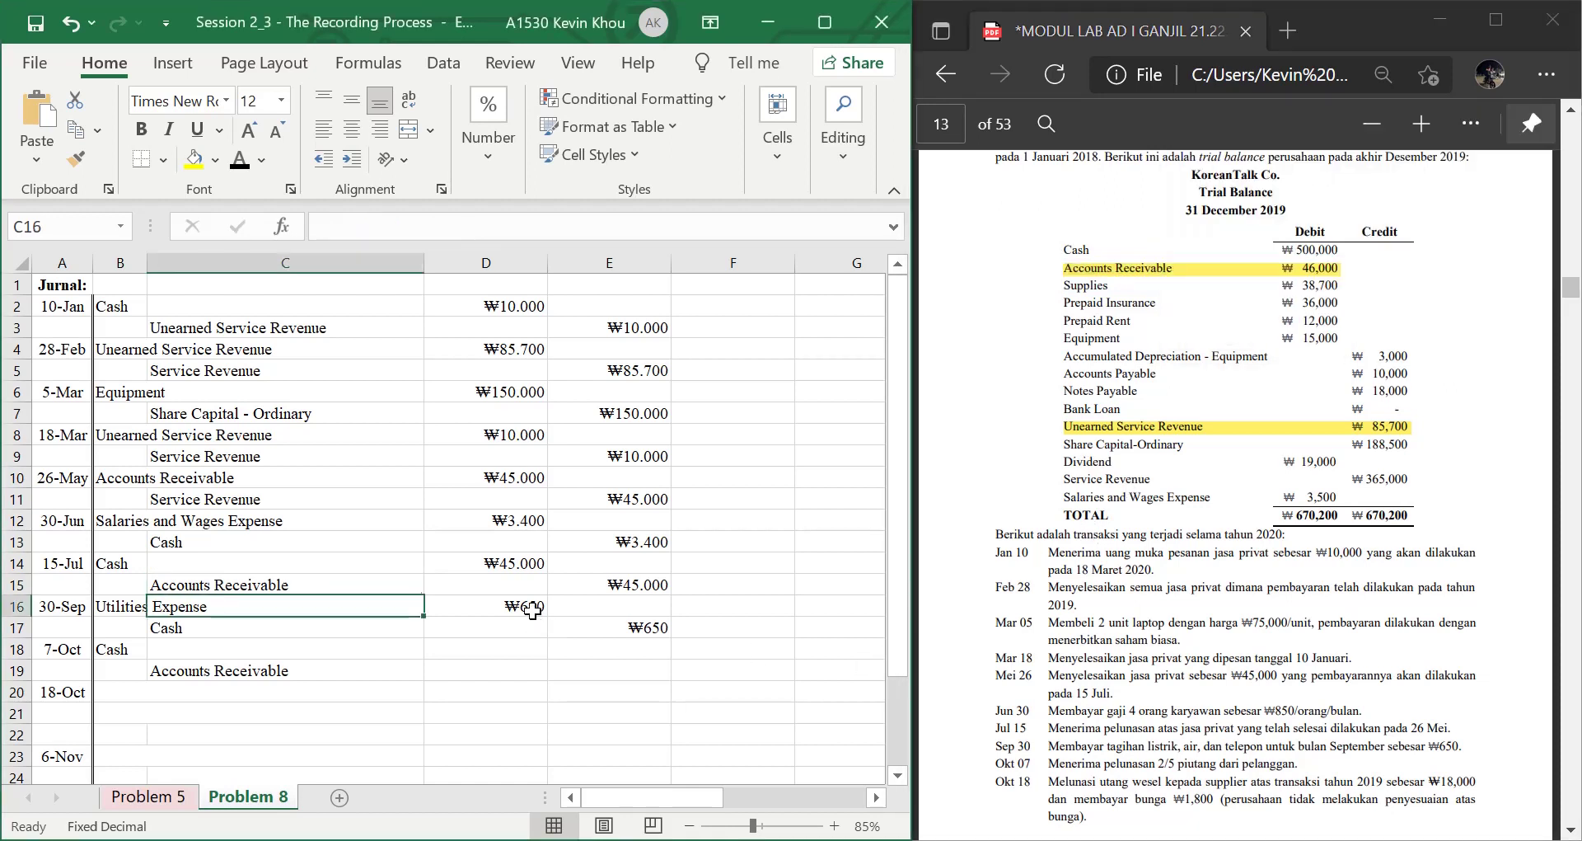
{"action": "key", "text": "Down"}
{"action": "key", "text": "Down"}
{"action": "key", "text": "Right"}
{"action": "type", "text": "=460"}
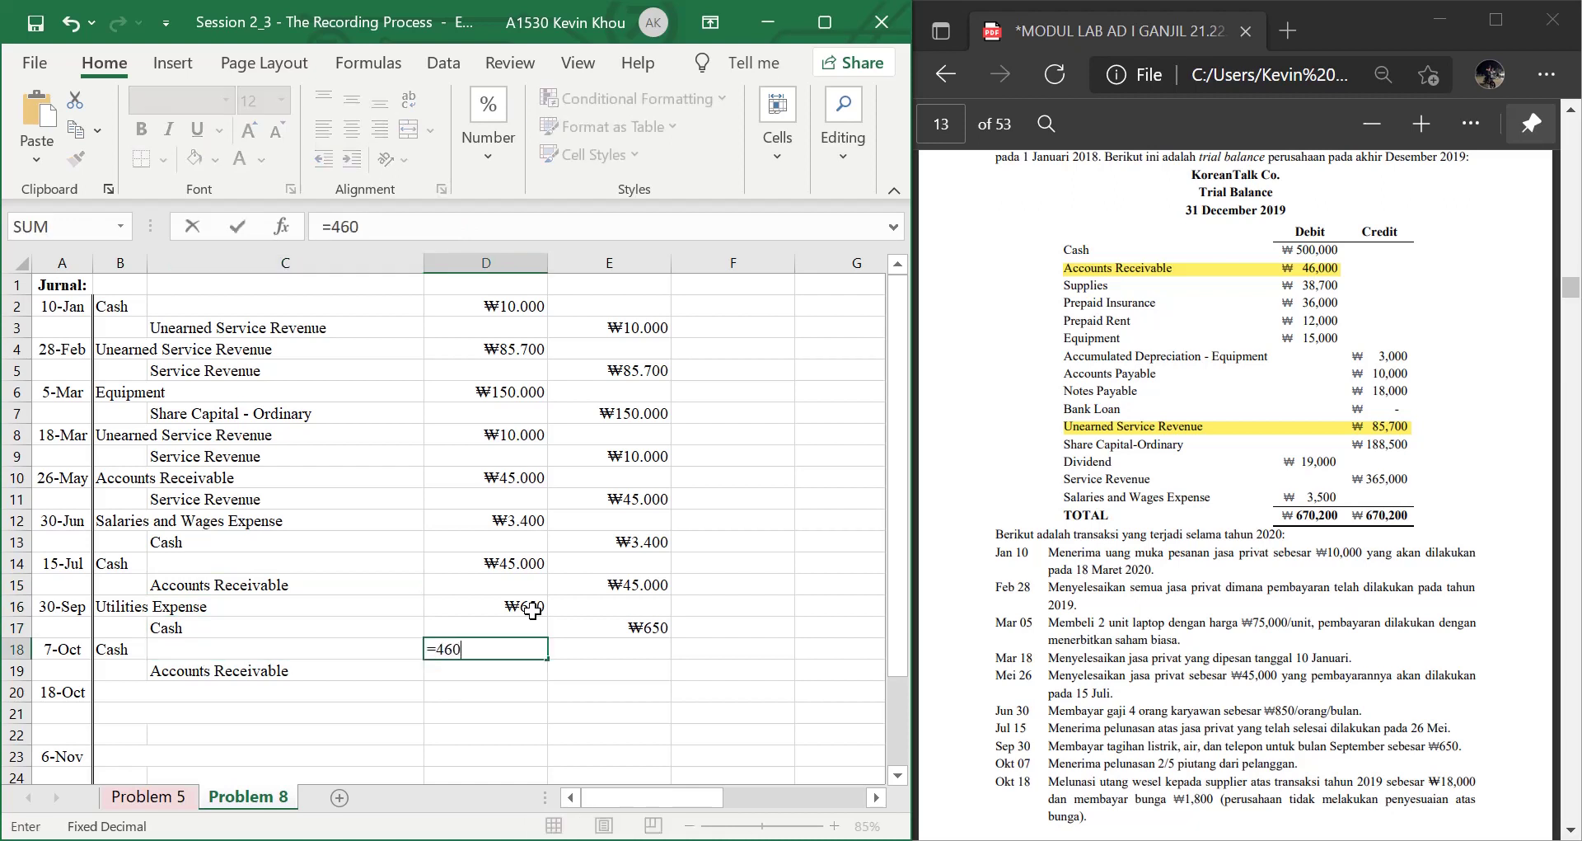
{"action": "type", "text": "00*2/5"}
{"action": "key", "text": "Return"}
Enter the 7-Oct Accounts Receivable credit in E19 as the formula =D18
{"action": "key", "text": "Right"}
{"action": "type", "text": "="}
{"action": "key", "text": "Left"}
{"action": "key", "text": "Up"}
{"action": "key", "text": "Return"}
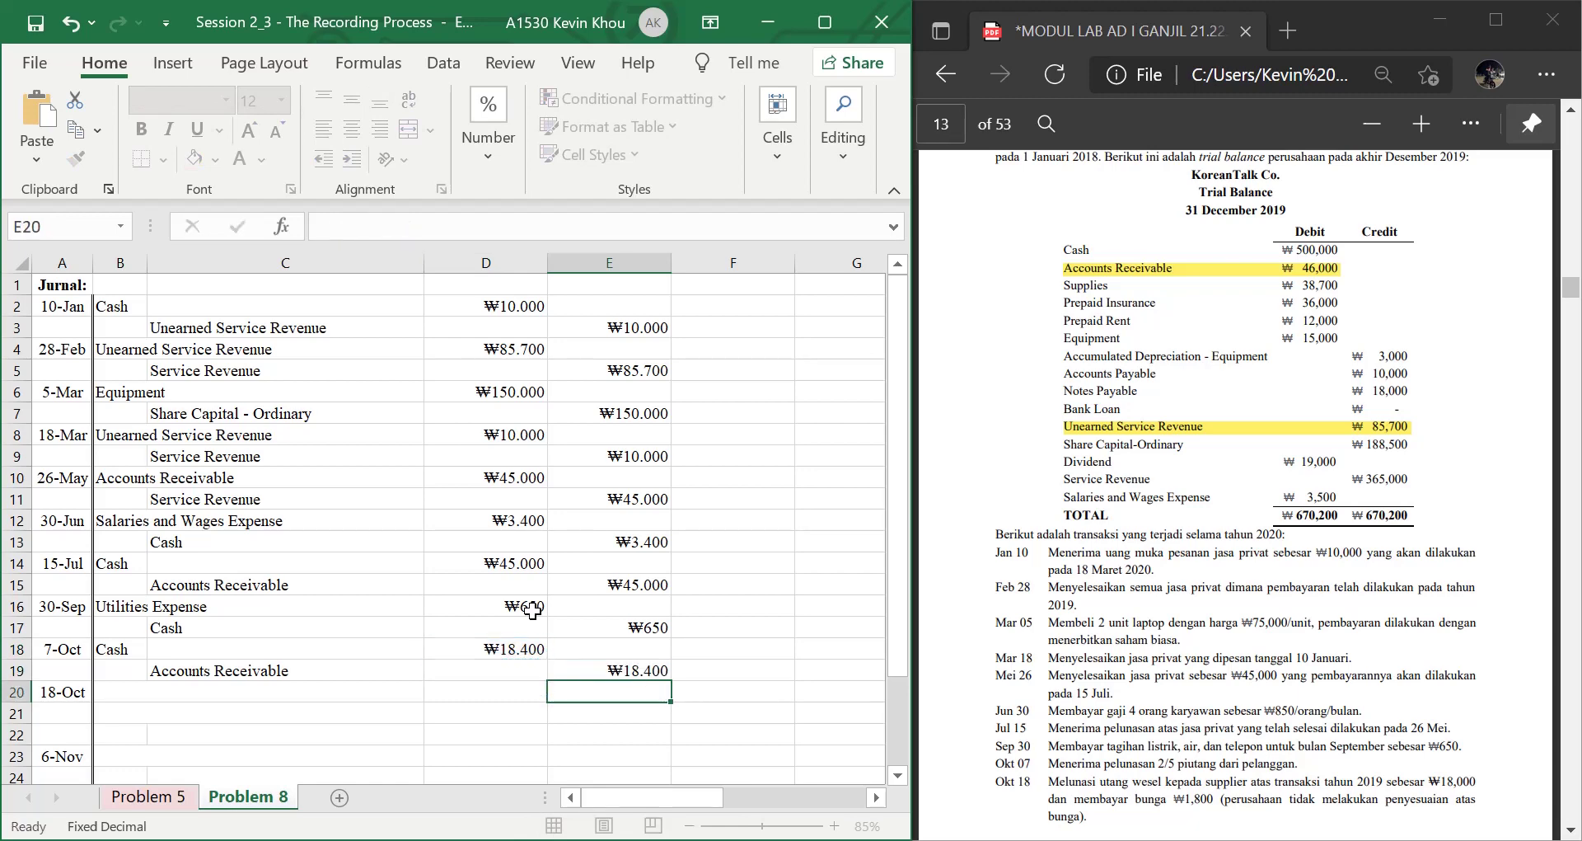
Make the 18-Oct account names black: Notes Payable in B20, Interest Expense in B21 and Cash in C22
{"action": "scroll", "coordinate": [1221, 709], "scroll_direction": "down", "scroll_amount": 3}
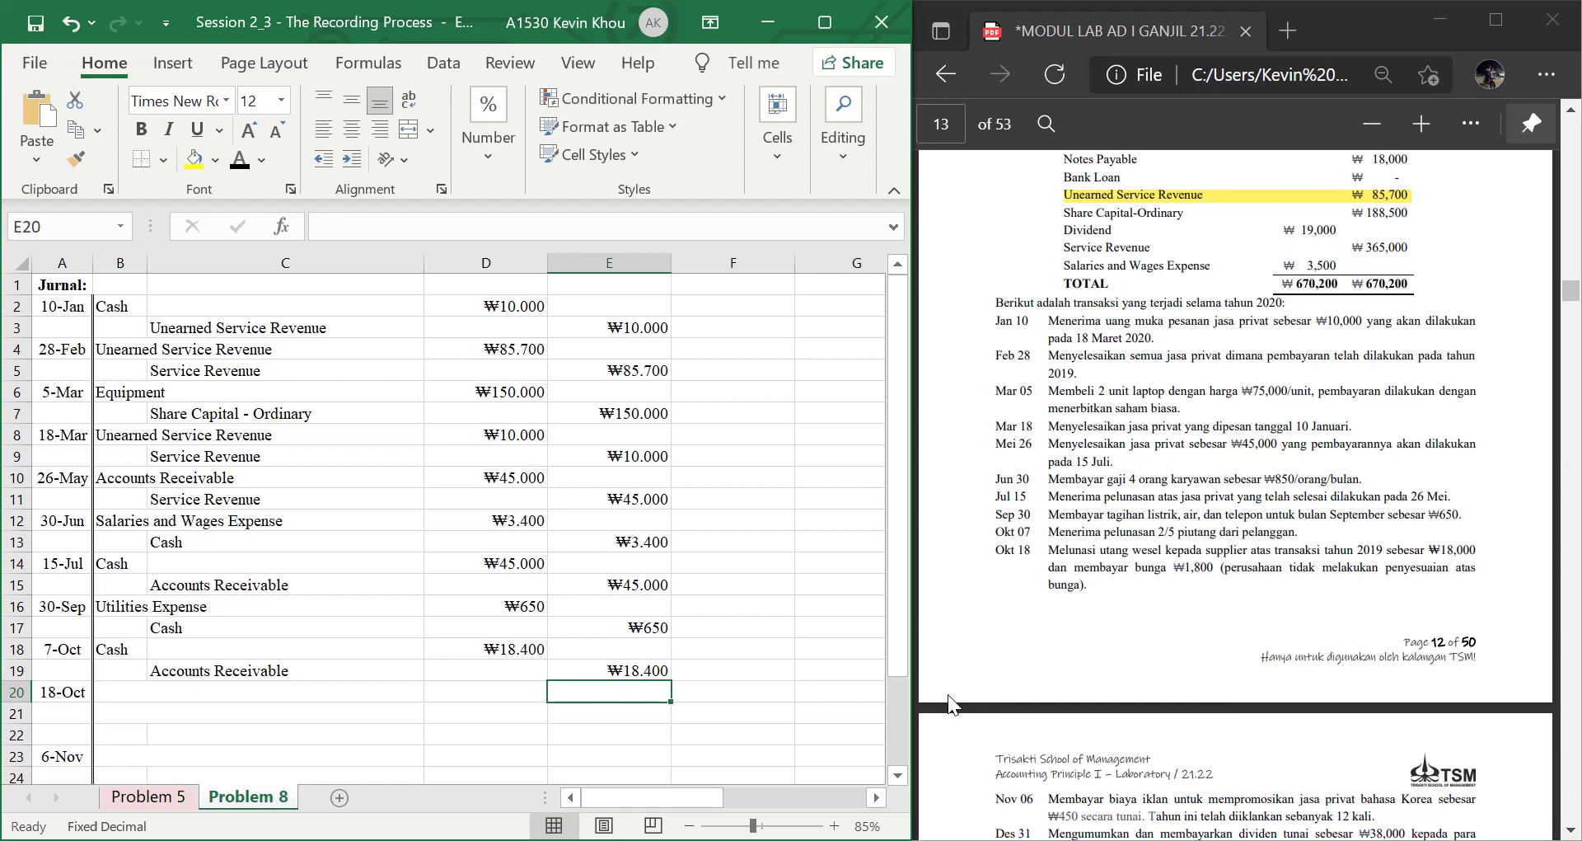
{"action": "scroll", "coordinate": [1038, 692], "scroll_direction": "down", "scroll_amount": 3}
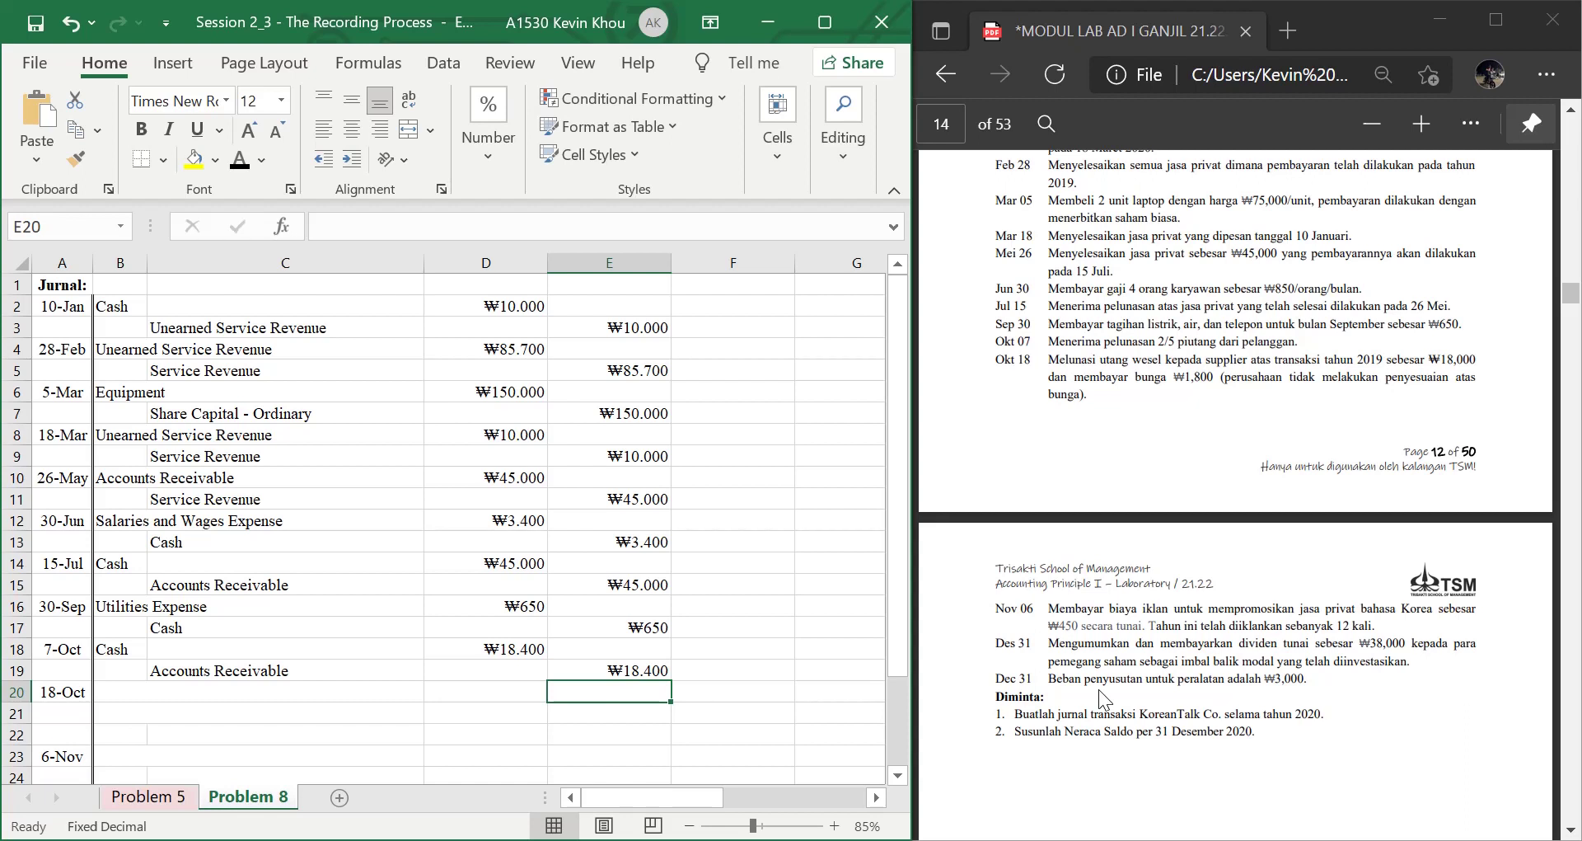
{"action": "key", "text": "Left"}
{"action": "key", "text": "Left"}
{"action": "key", "text": "Left"}
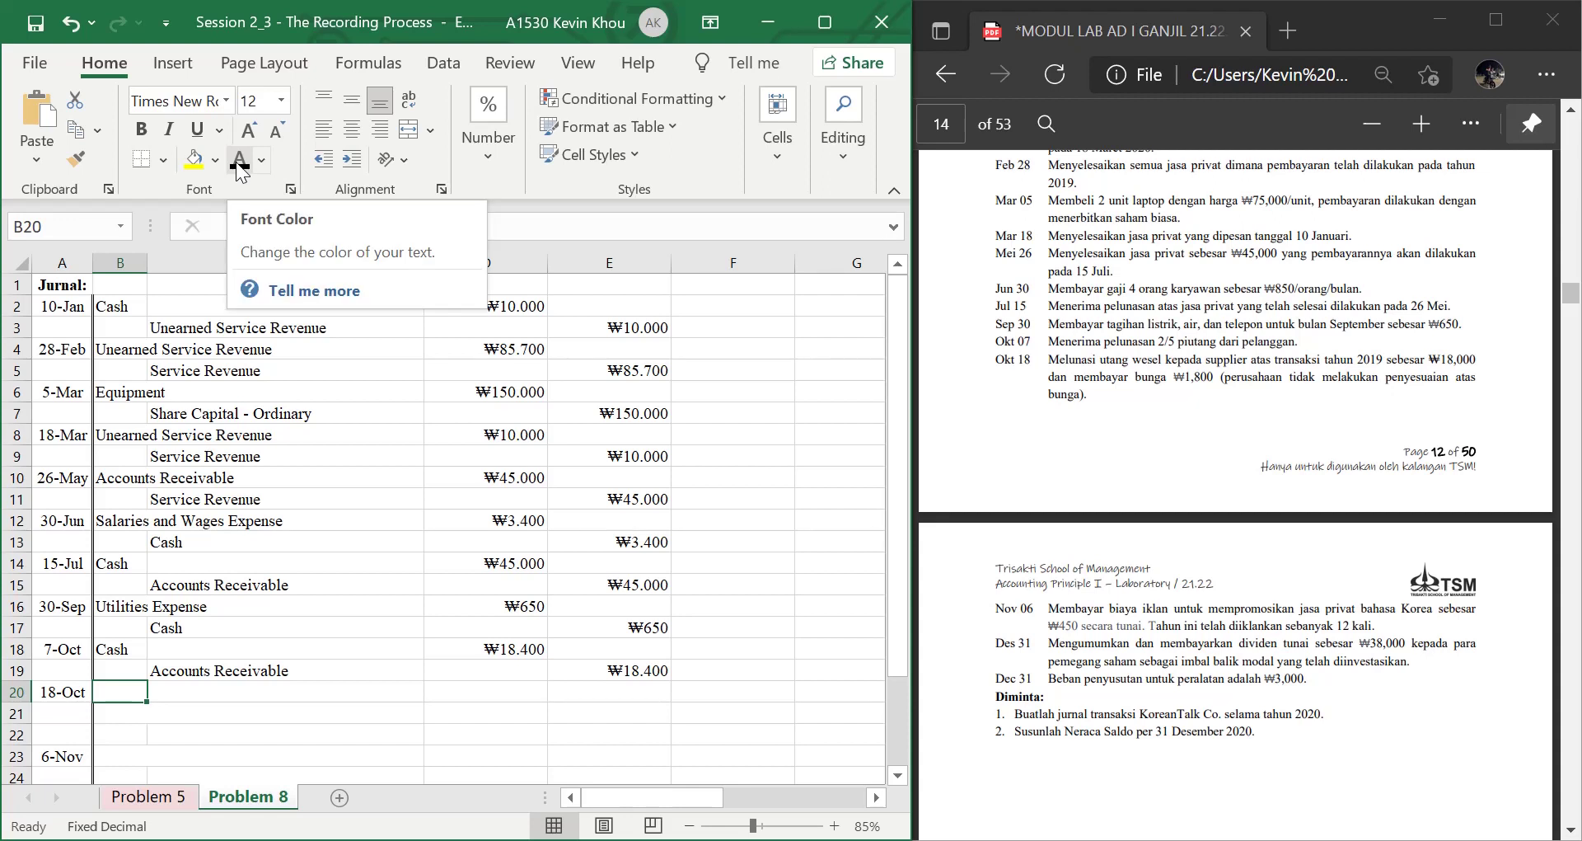
{"action": "key", "text": "ctrl+z"}
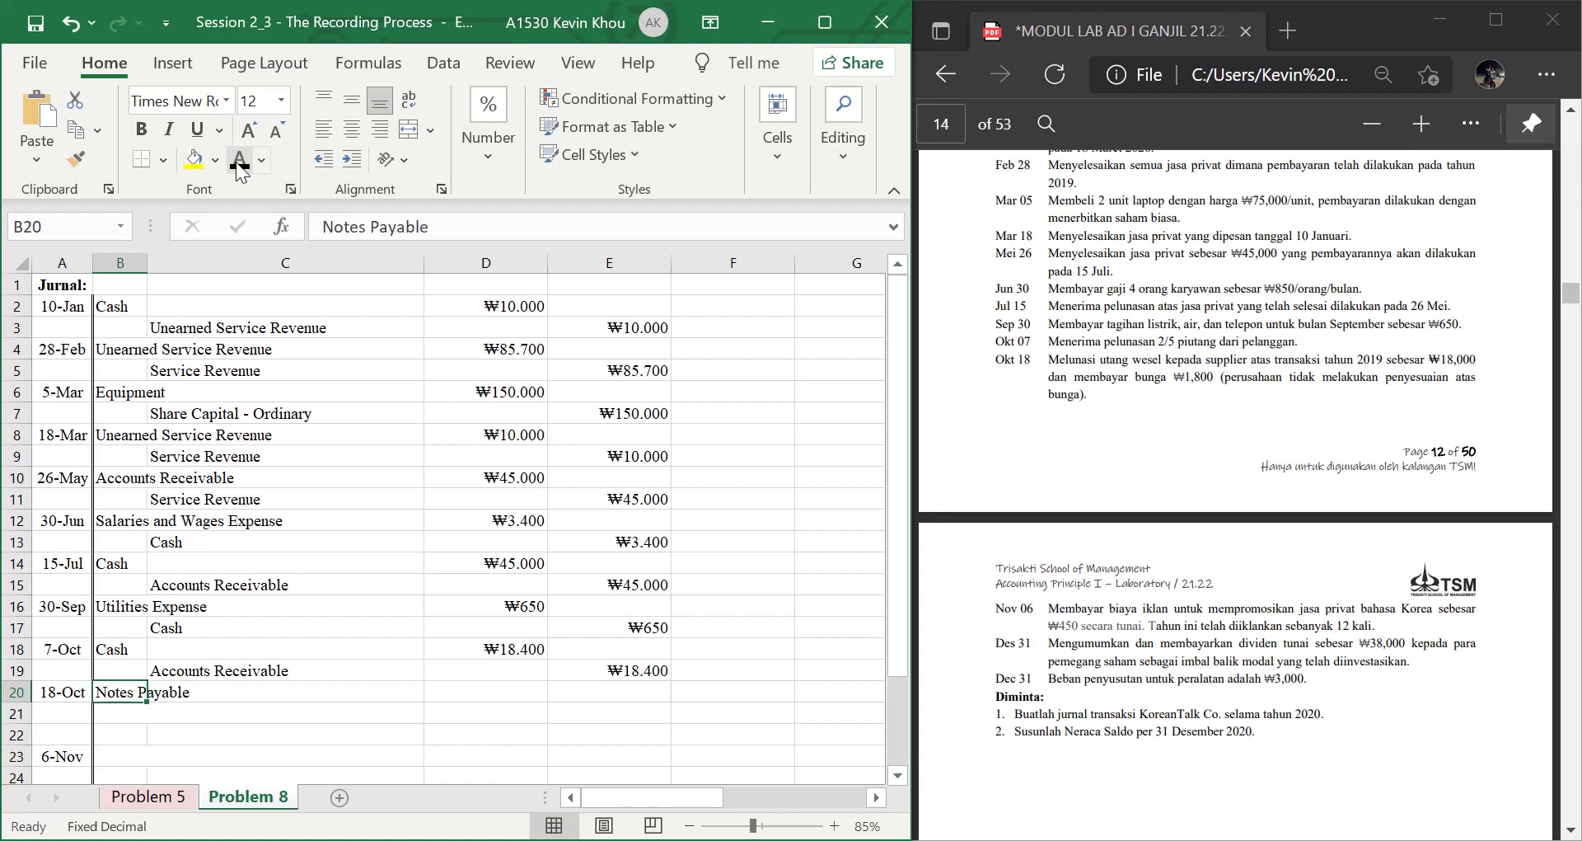
{"action": "key", "text": "ctrl+z"}
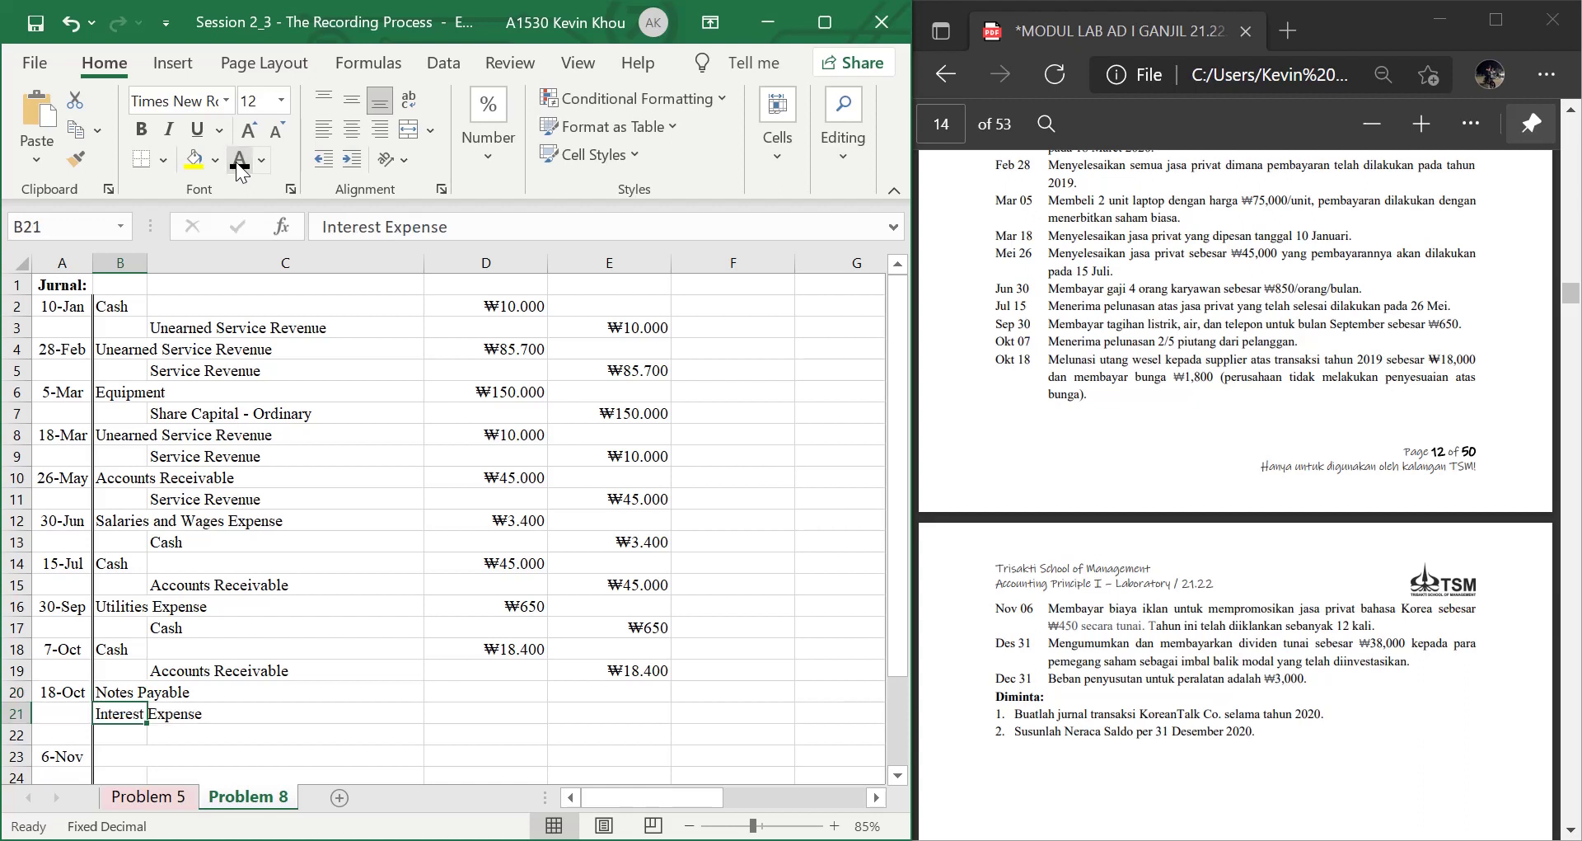
{"action": "key", "text": "Down"}
{"action": "key", "text": "Right"}
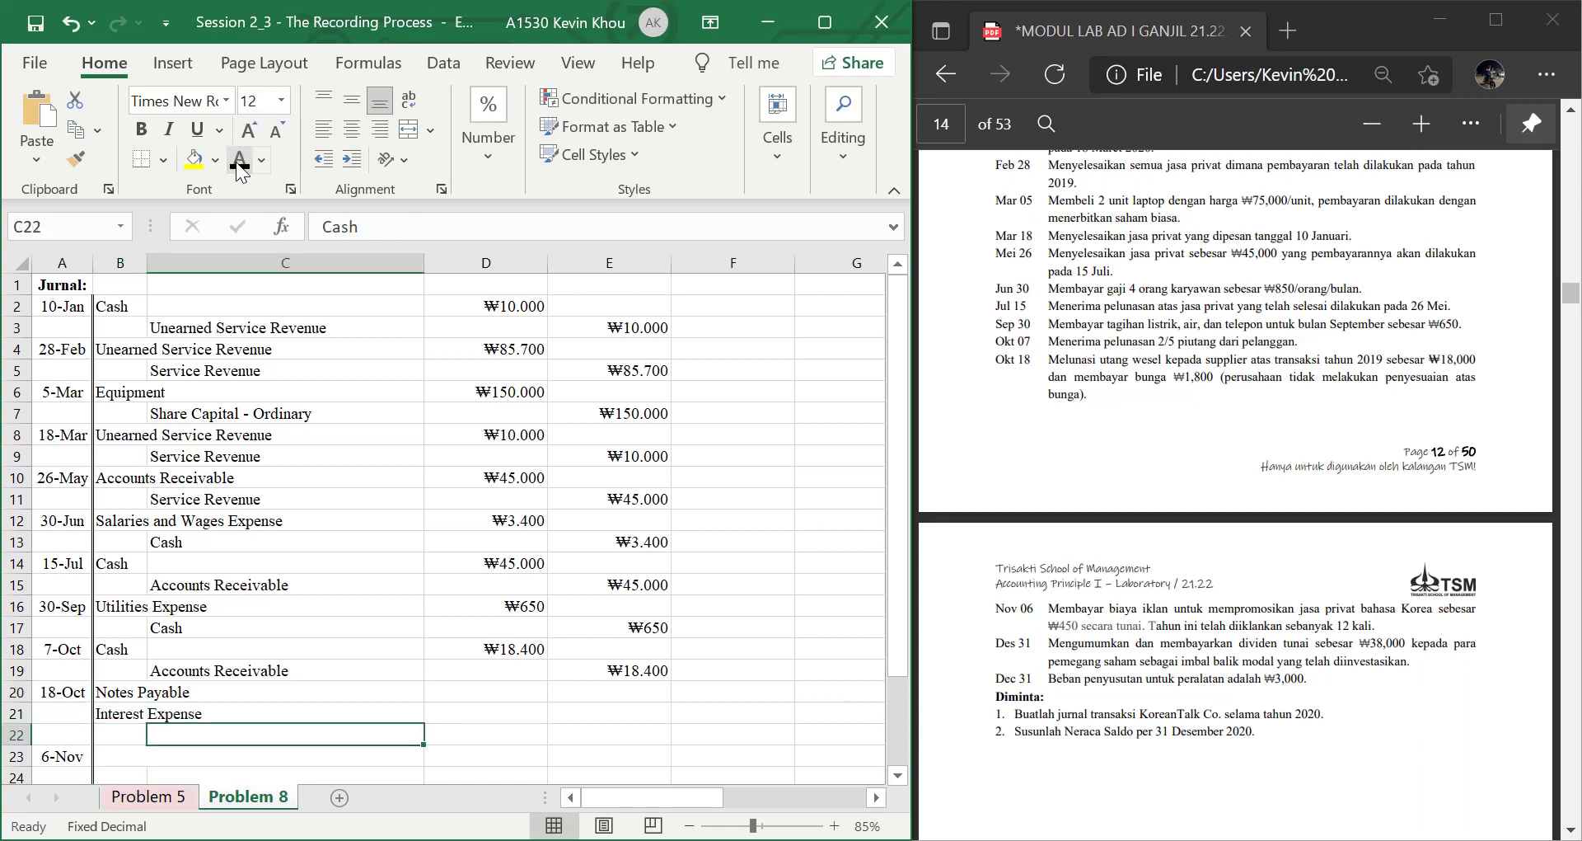
{"action": "left_click", "coordinate": [238, 168]}
Enter the 18-Oct debits: =18000 for Notes Payable in D20 and 1800 for Interest Expense in D21
{"action": "key", "text": "Right"}
{"action": "key", "text": "Up"}
{"action": "key", "text": "Up"}
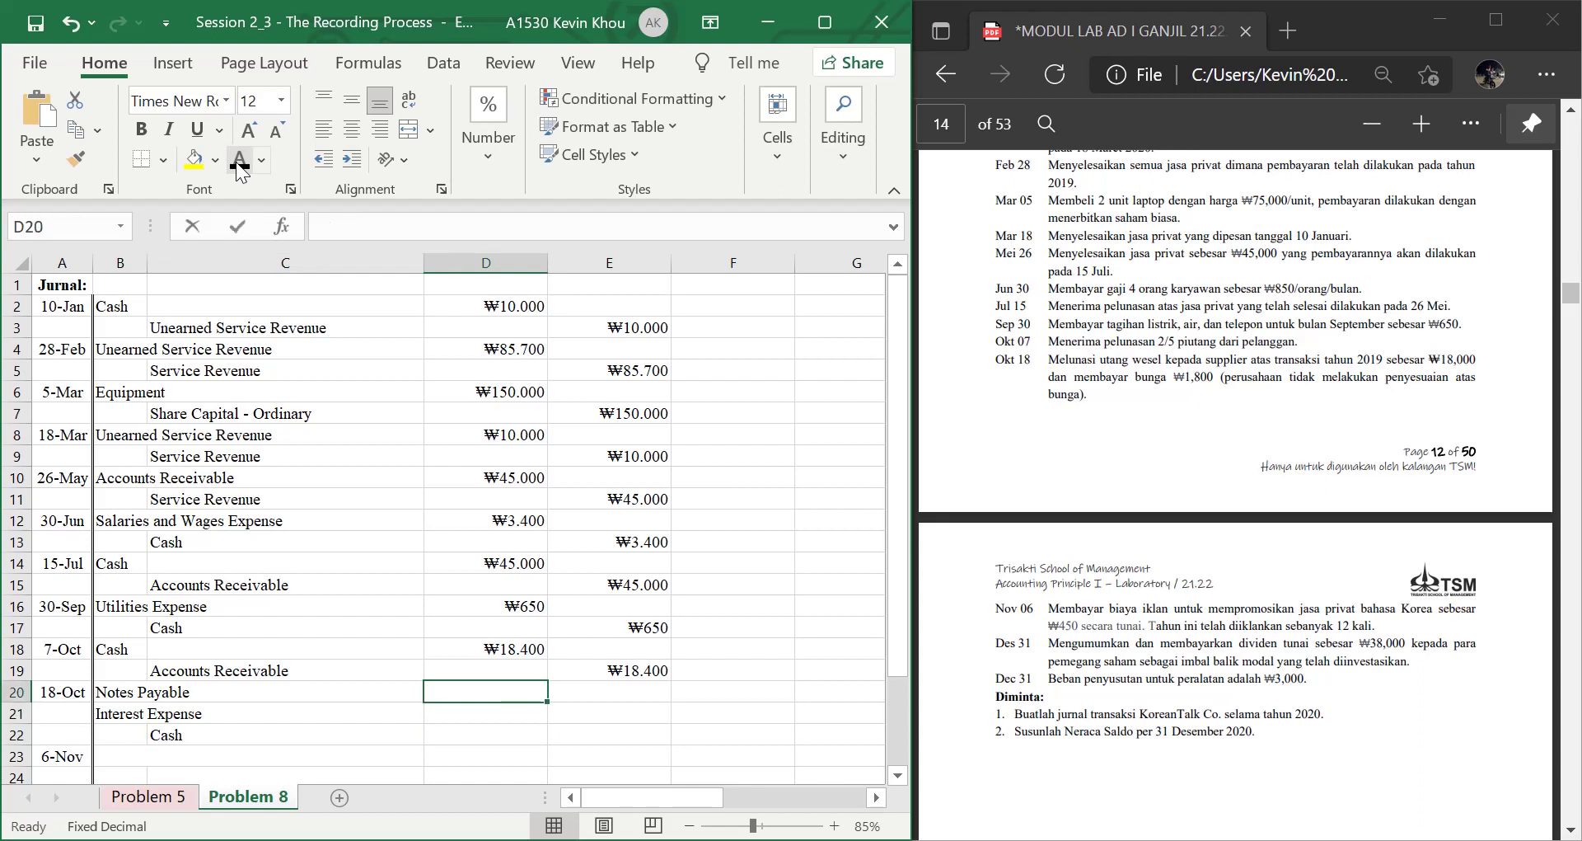
{"action": "type", "text": "="}
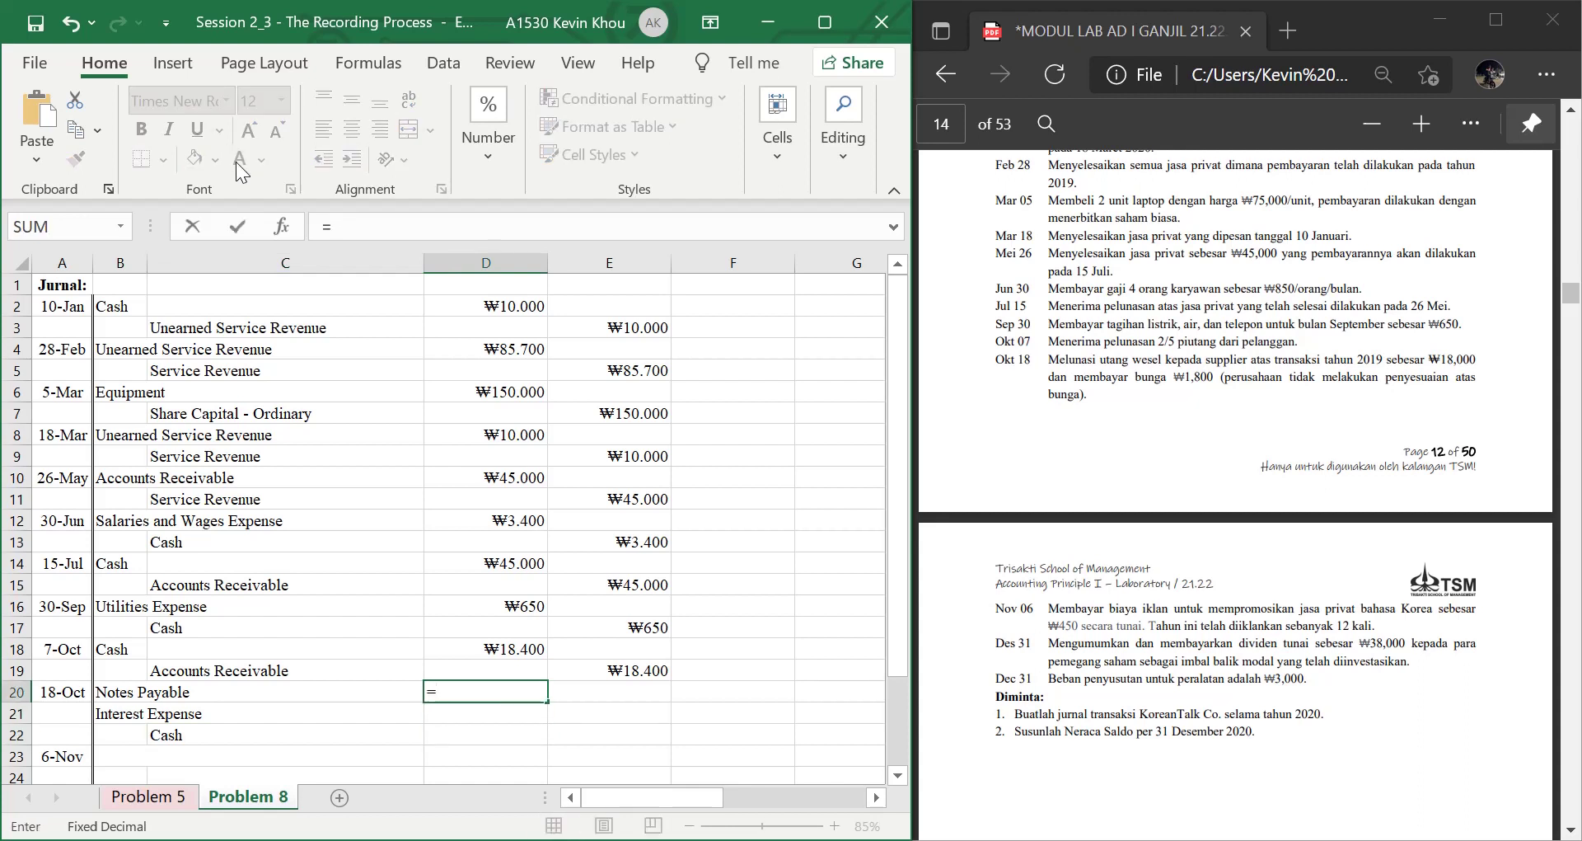
{"action": "type", "text": "18000"}
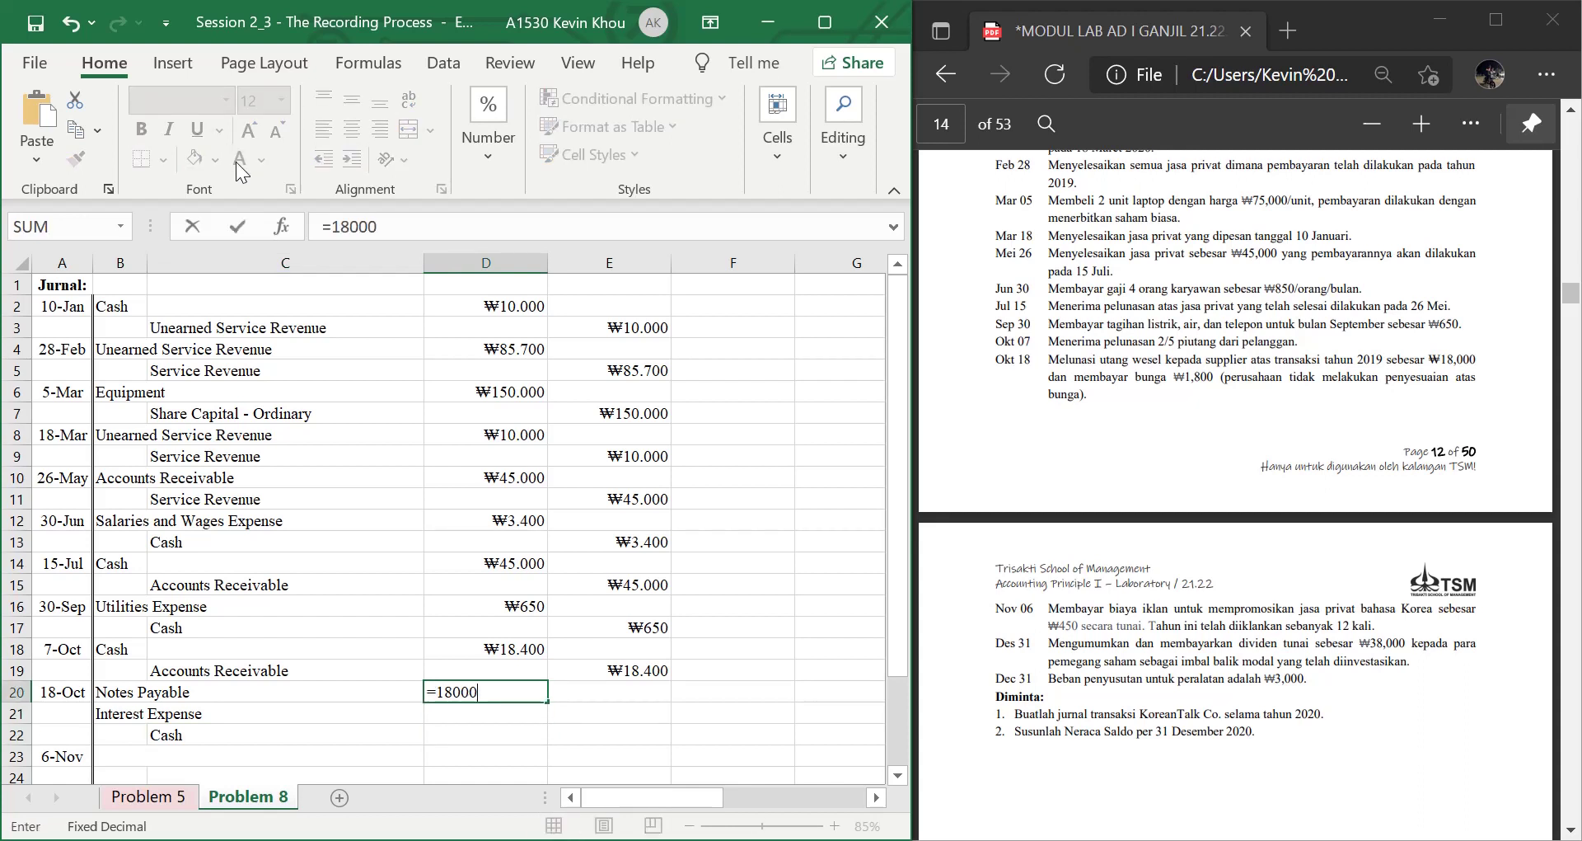
{"action": "key", "text": "Return"}
{"action": "type", "text": "1800"}
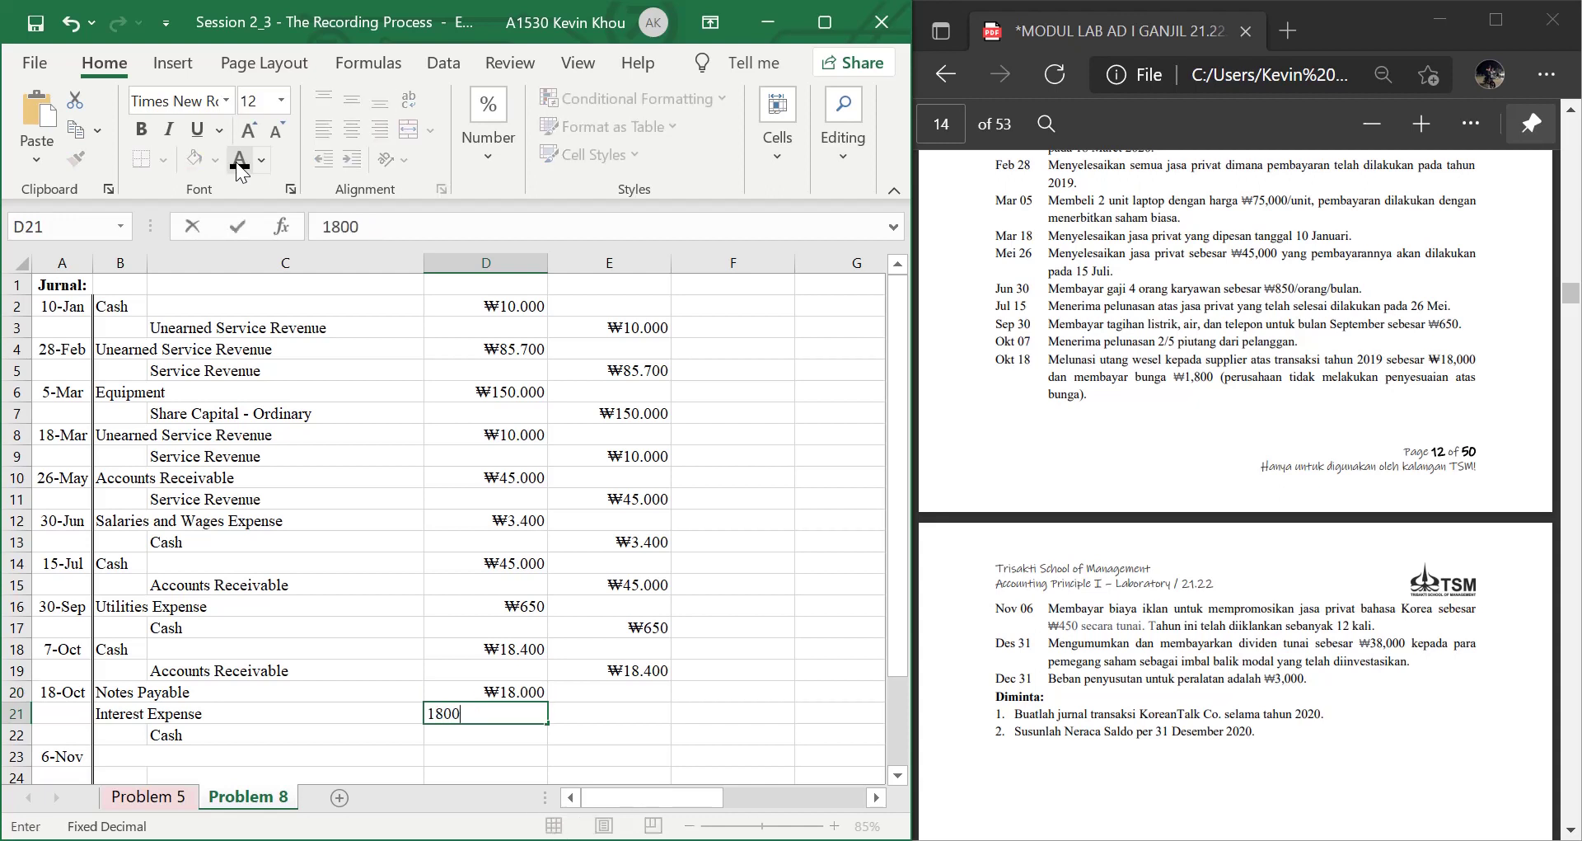
{"action": "key", "text": "Return"}
Enter the 18-Oct Cash credit in E22 as the formula =D21+D20
{"action": "key", "text": "Right"}
{"action": "type", "text": "="}
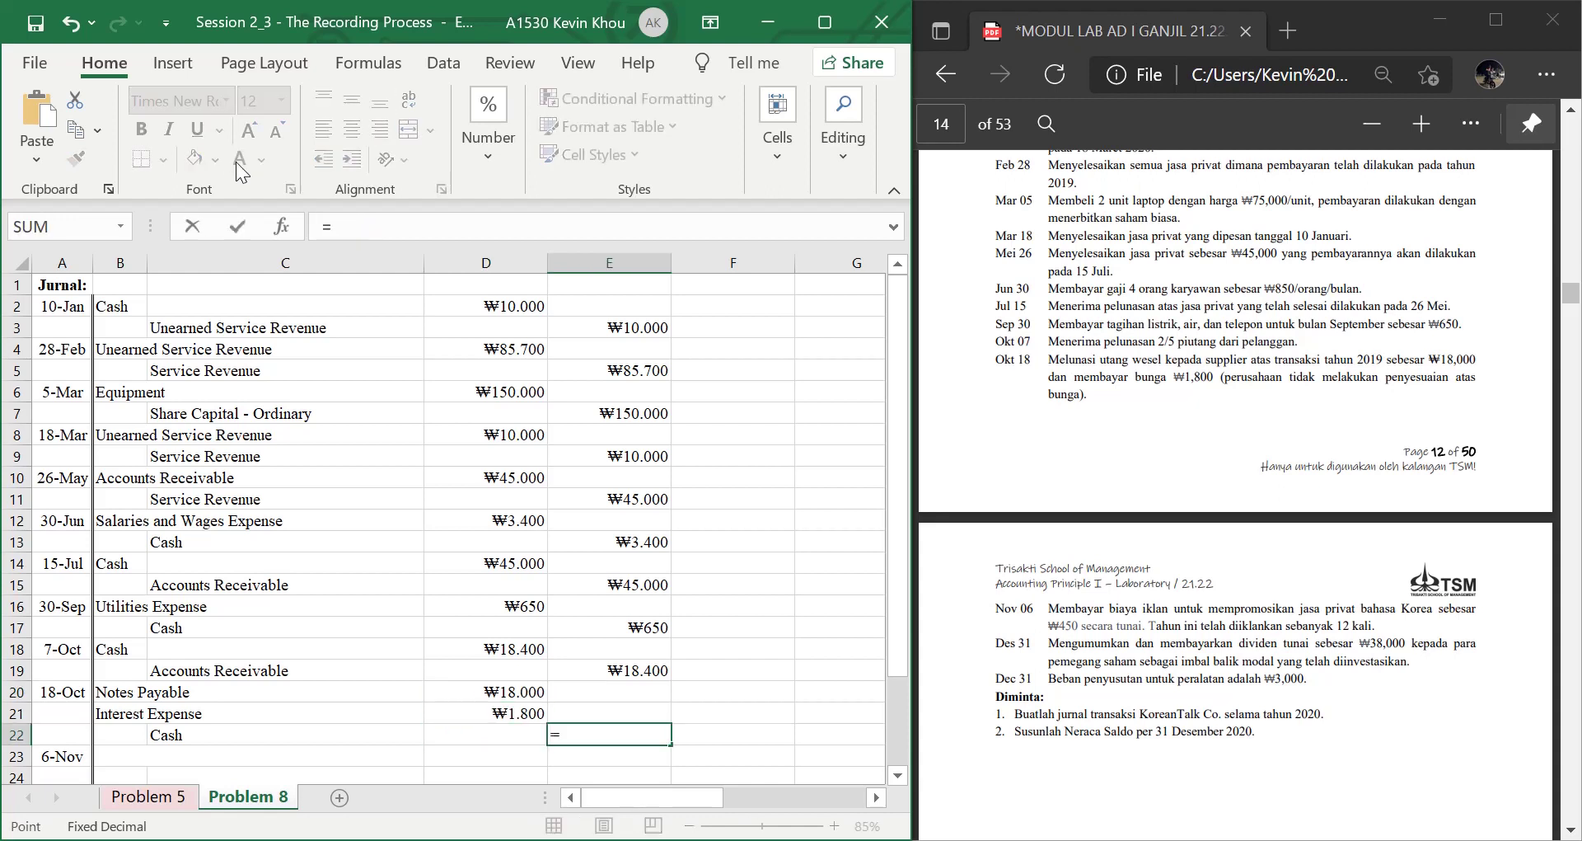
{"action": "key", "text": "Left"}
{"action": "key", "text": "Up"}
{"action": "type", "text": "+"}
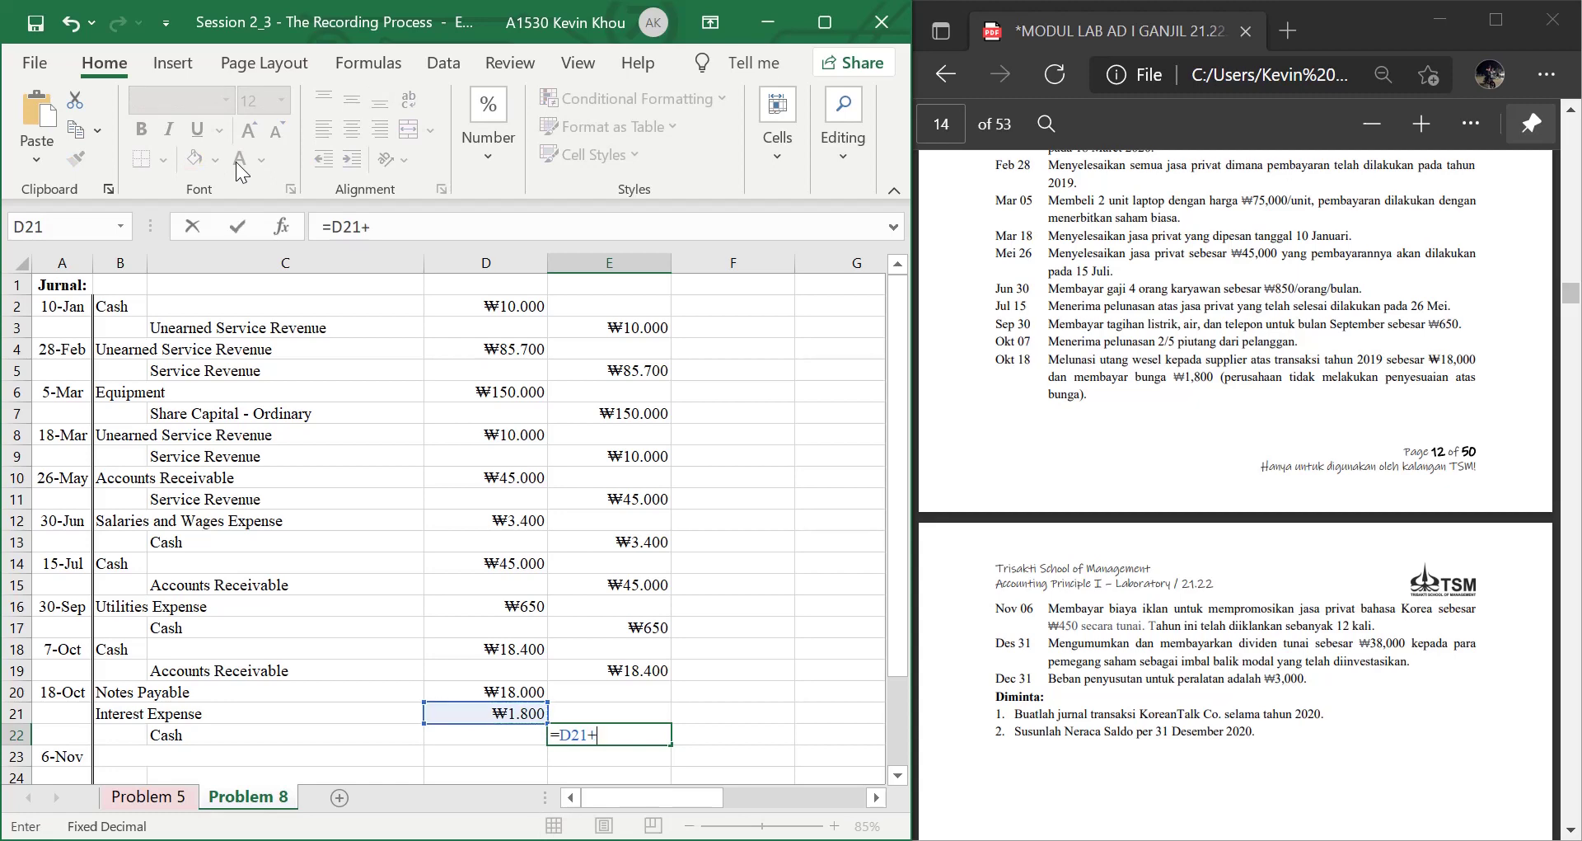
{"action": "key", "text": "Left"}
{"action": "key", "text": "Up"}
{"action": "key", "text": "Up"}
{"action": "key", "text": "Return"}
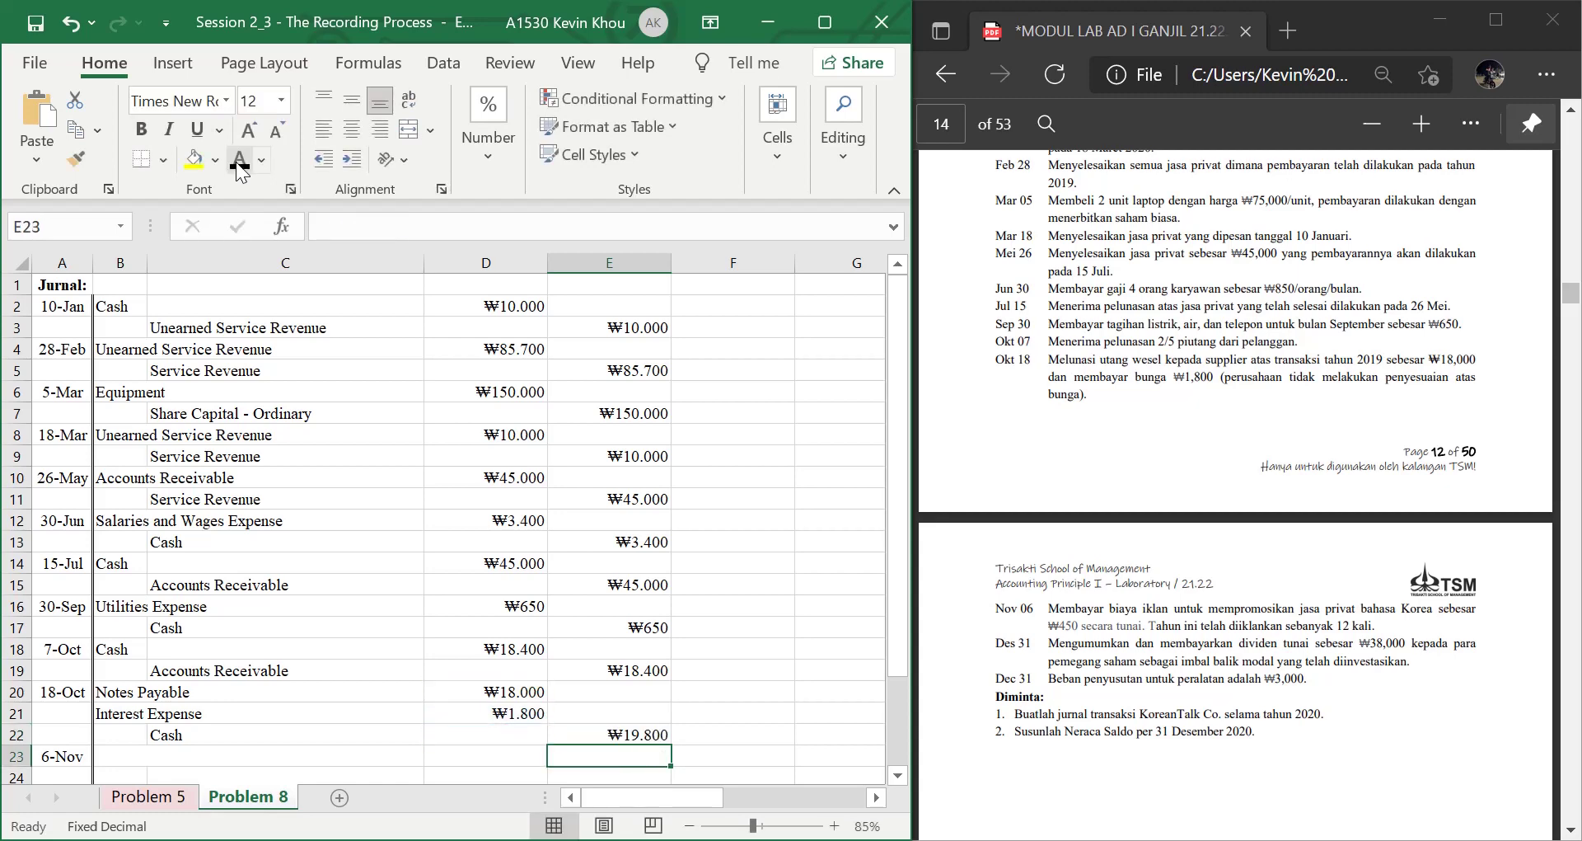
Make the 6-Nov account names black: Advertising Expense in B23 and Cash in C24
{"action": "key", "text": "Left"}
{"action": "key", "text": "Left"}
{"action": "scroll", "coordinate": [1236, 412], "scroll_direction": "down", "scroll_amount": 3}
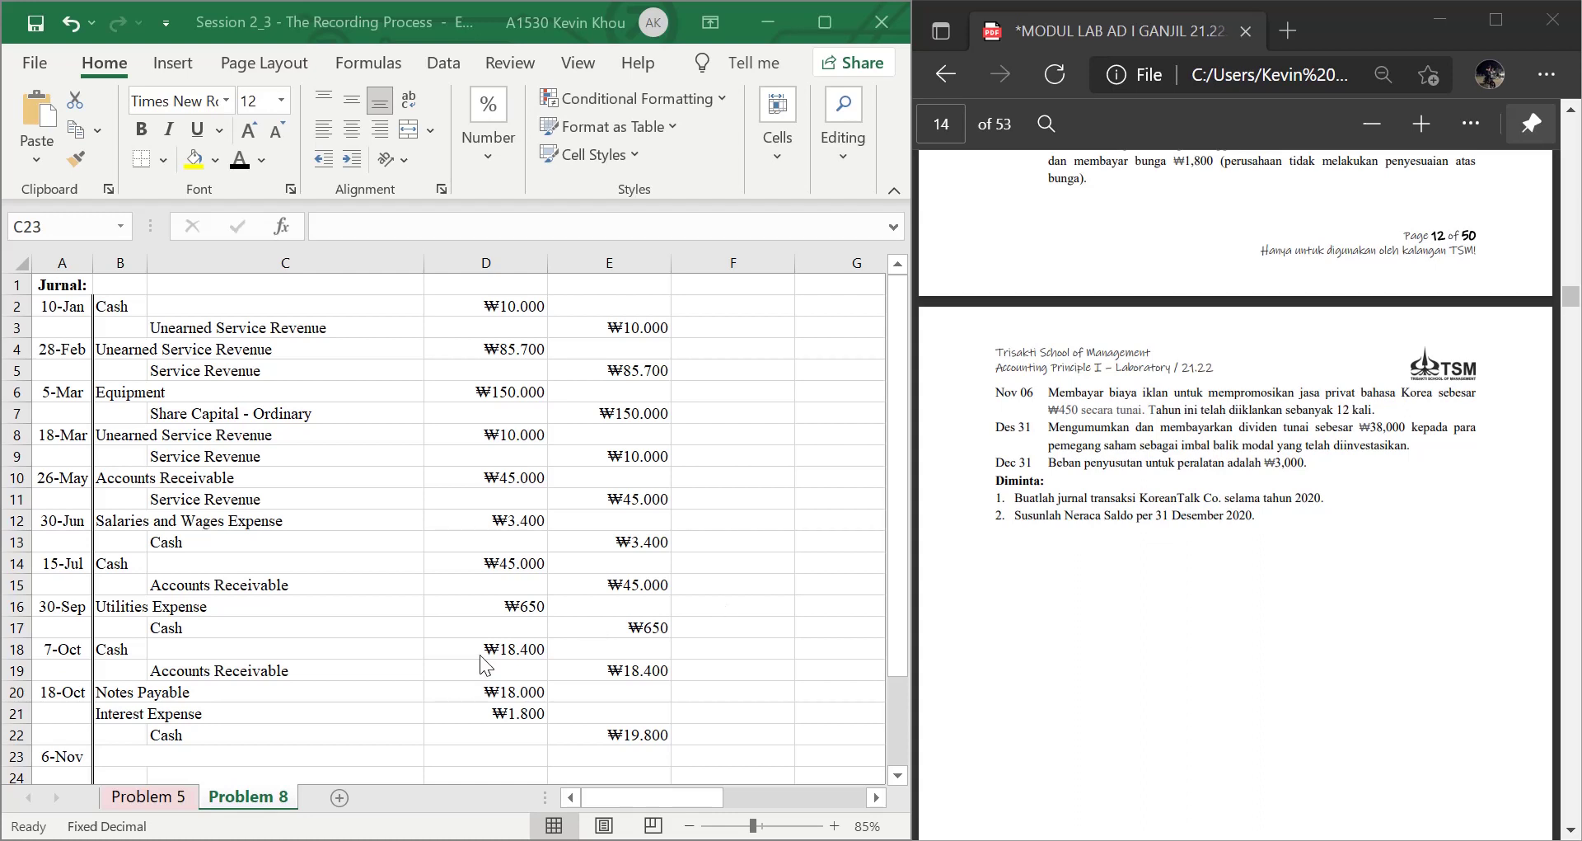
{"action": "scroll", "coordinate": [484, 664], "scroll_direction": "down", "scroll_amount": 2}
{"action": "left_click", "coordinate": [121, 627]}
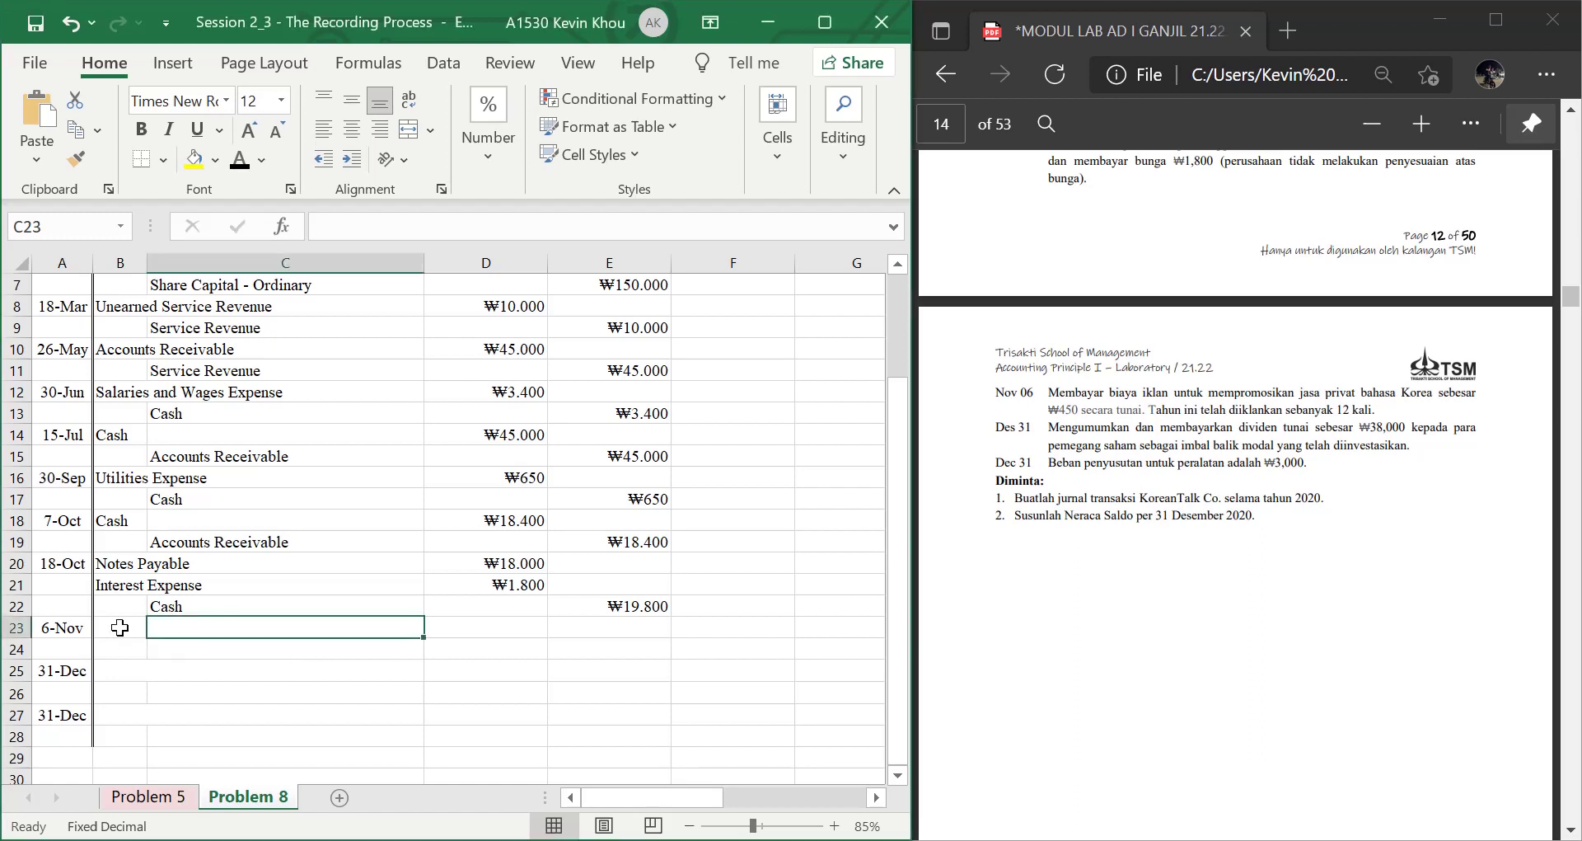
{"action": "type", "text": "Advertising Expense"}
{"action": "key", "text": "ctrl+Return"}
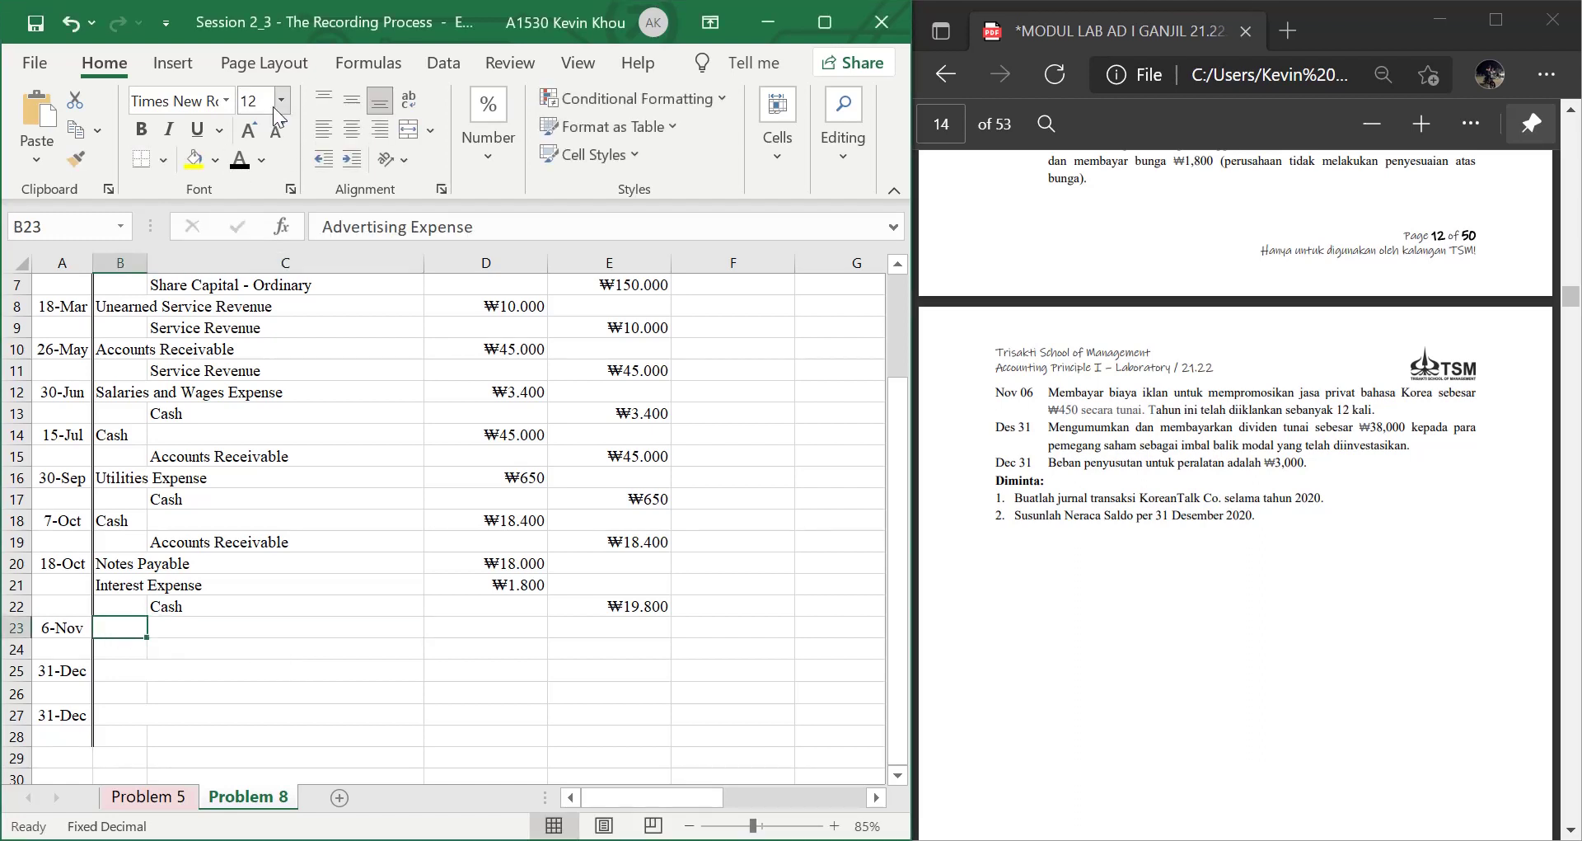
{"action": "key", "text": "Down"}
{"action": "key", "text": "Right"}
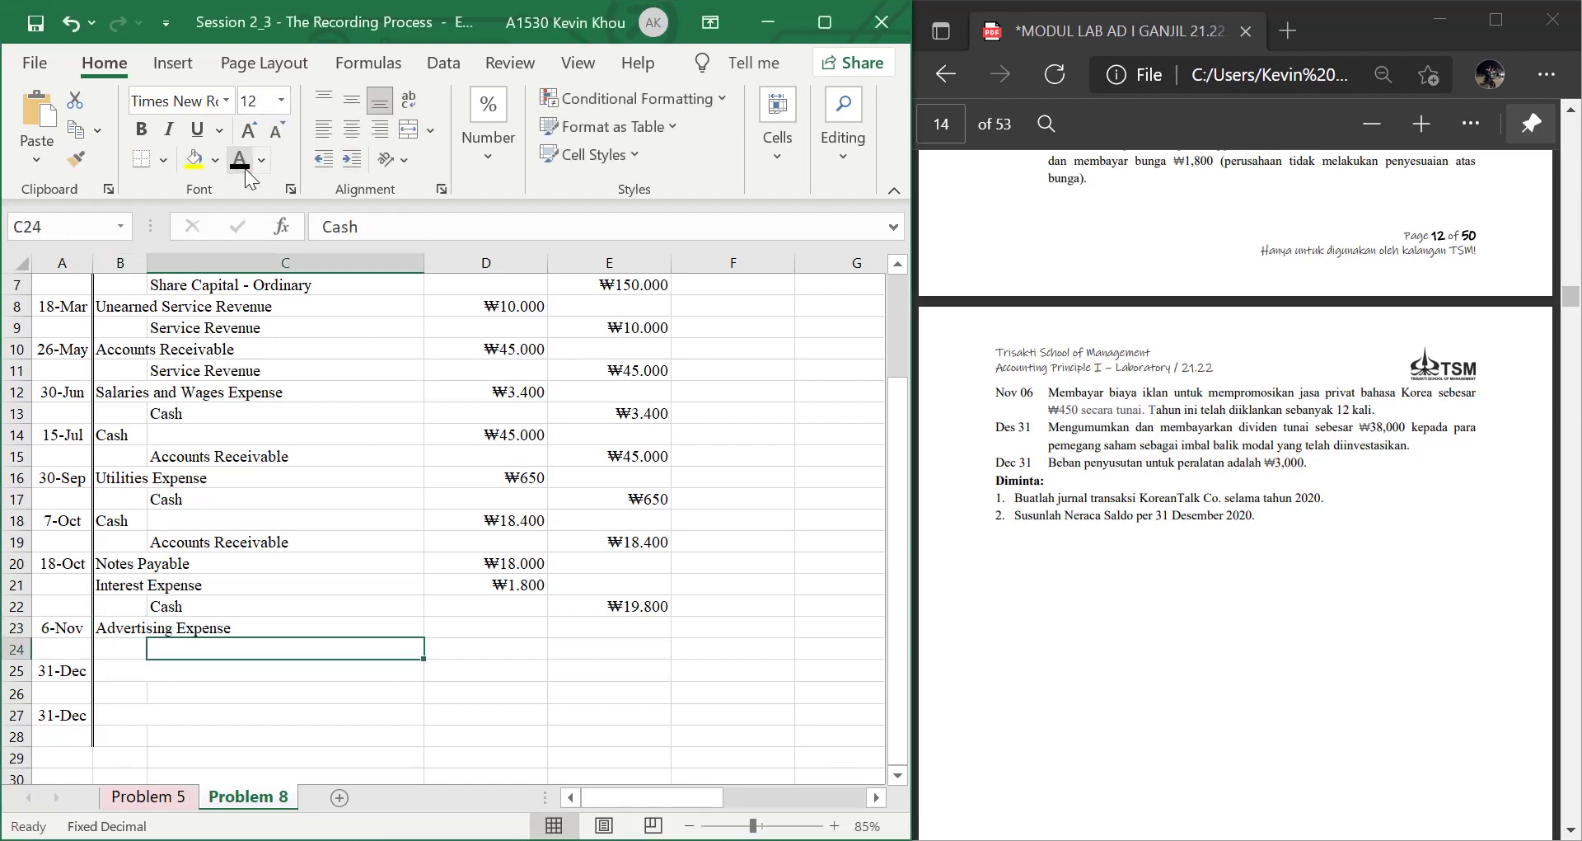
{"action": "left_click", "coordinate": [239, 159]}
Enter the 6-Nov Advertising Expense debit in D23 as the formula =450*12
{"action": "key", "text": "Right"}
{"action": "key", "text": "Up"}
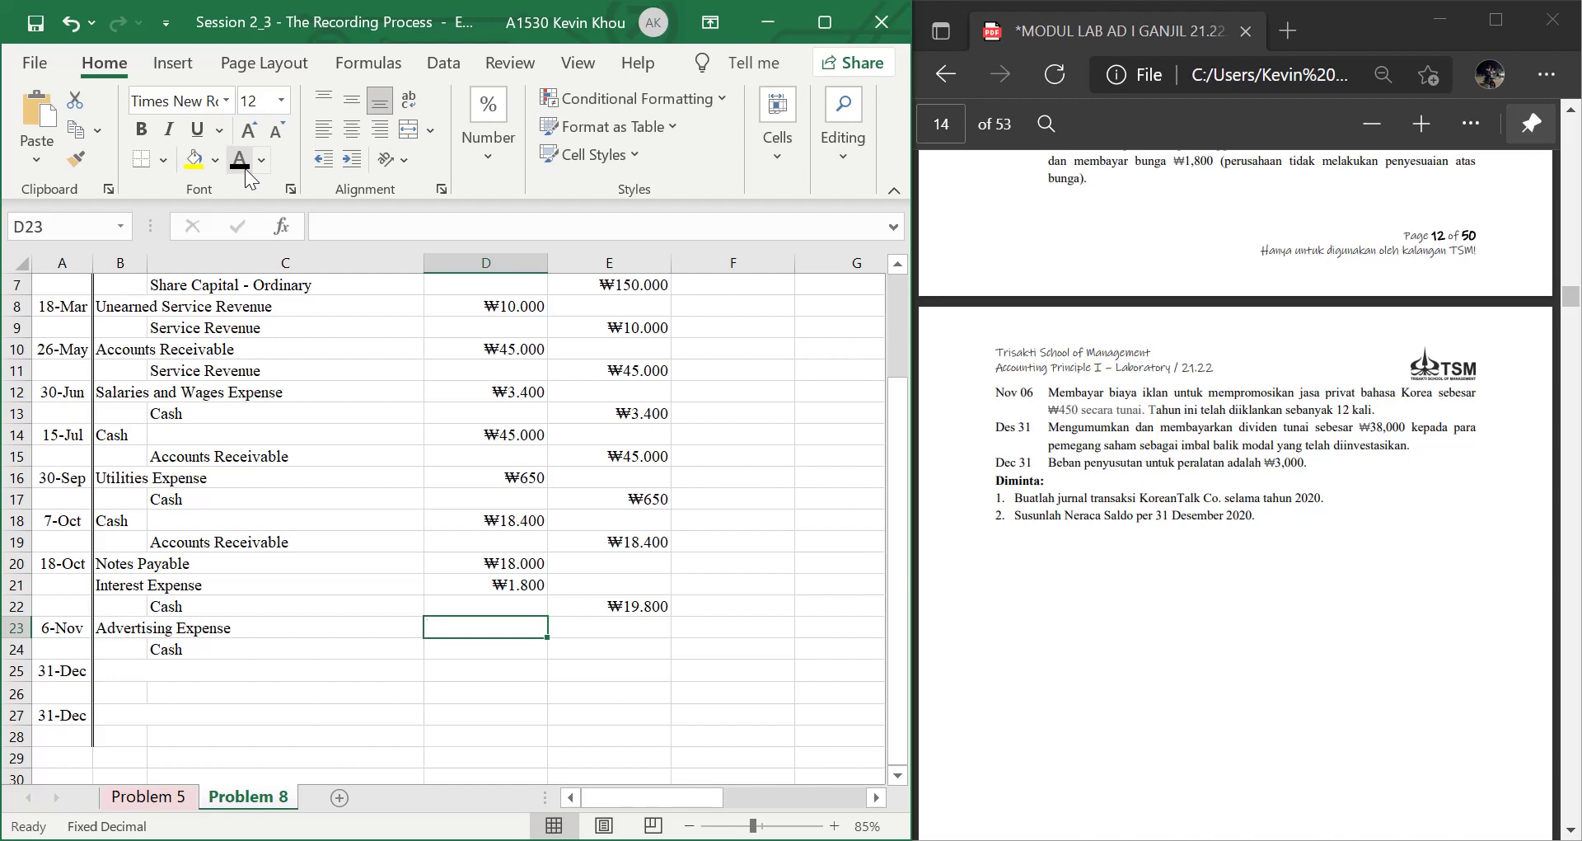
{"action": "type", "text": "=450"}
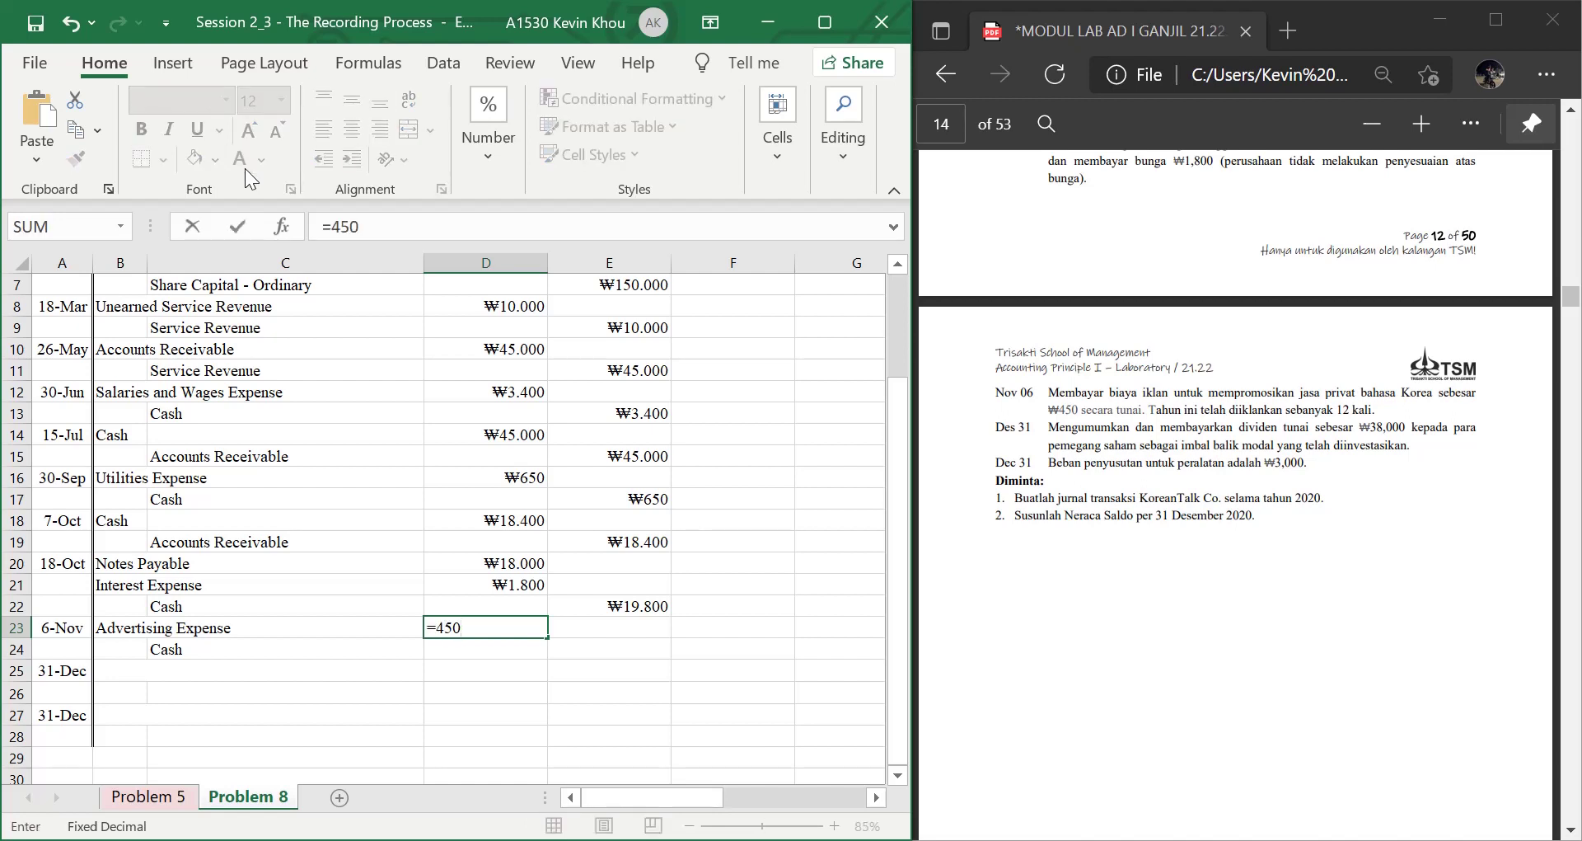
{"action": "type", "text": "*12"}
{"action": "key", "text": "Return"}
Enter the 6-Nov Cash credit in E24 as the formula =D23
{"action": "key", "text": "Tab"}
{"action": "type", "text": "="}
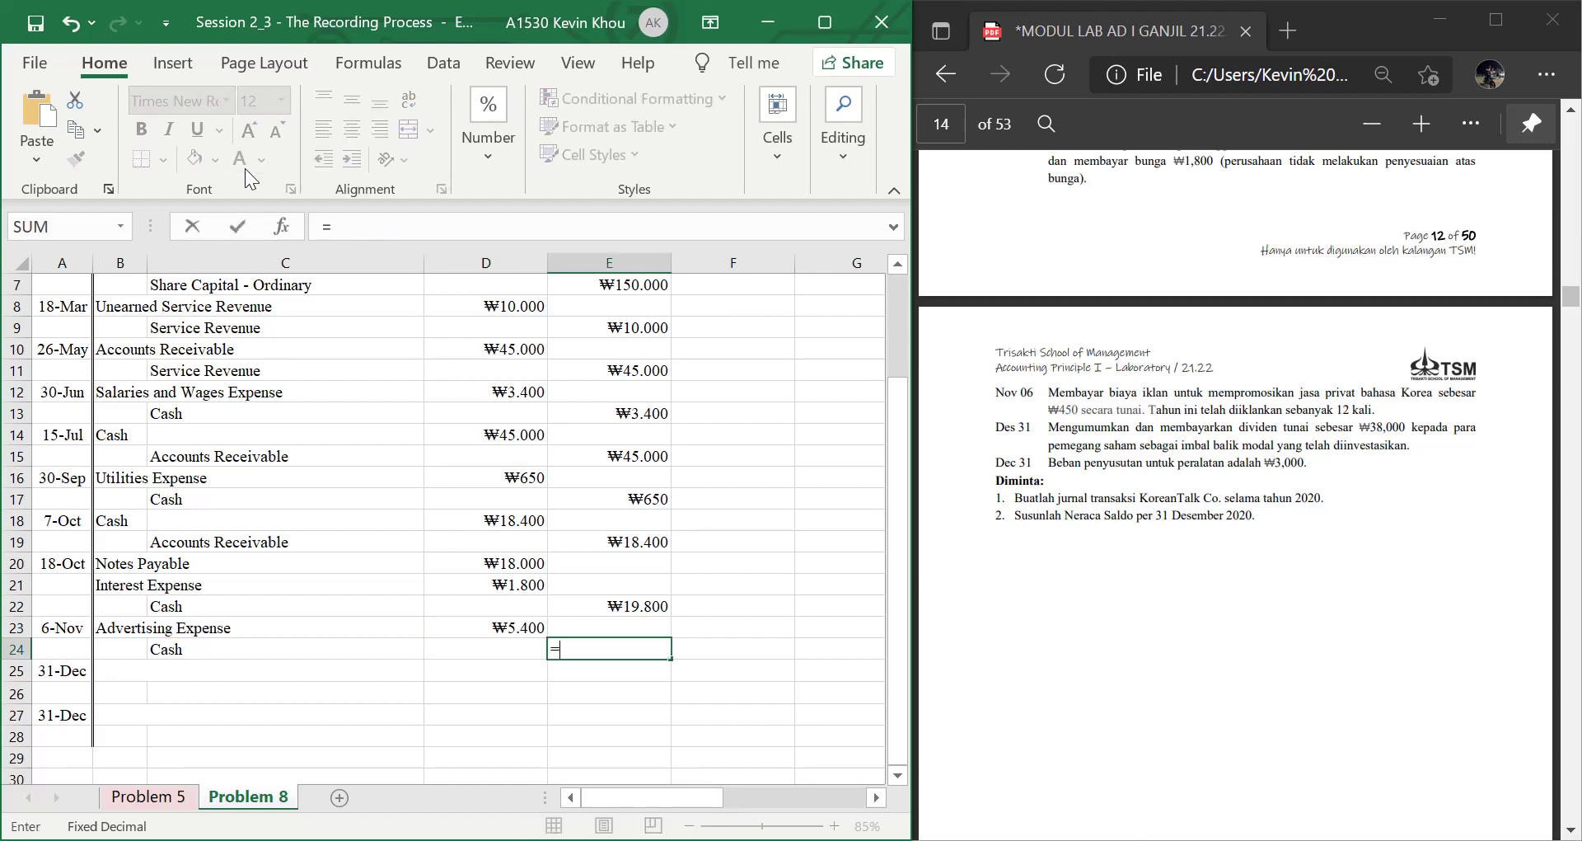
{"action": "key", "text": "Left"}
{"action": "key", "text": "Up"}
{"action": "key", "text": "Return"}
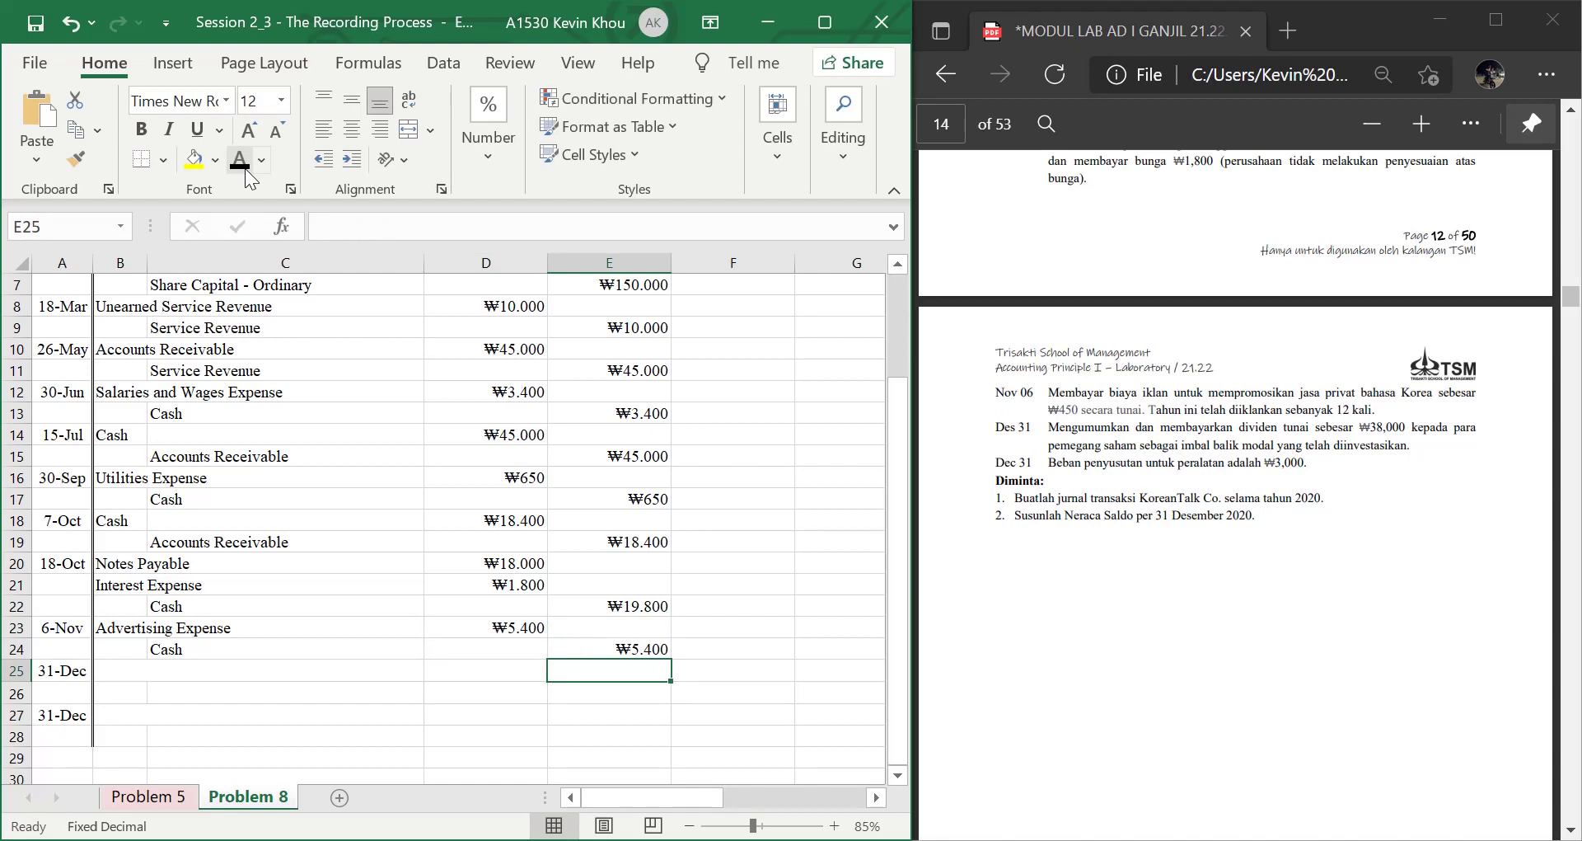
Make the 31-Dec dividend entry's account names black: Dividend in B25 and Cash in C26
{"action": "key", "text": "Left"}
{"action": "key", "text": "Left"}
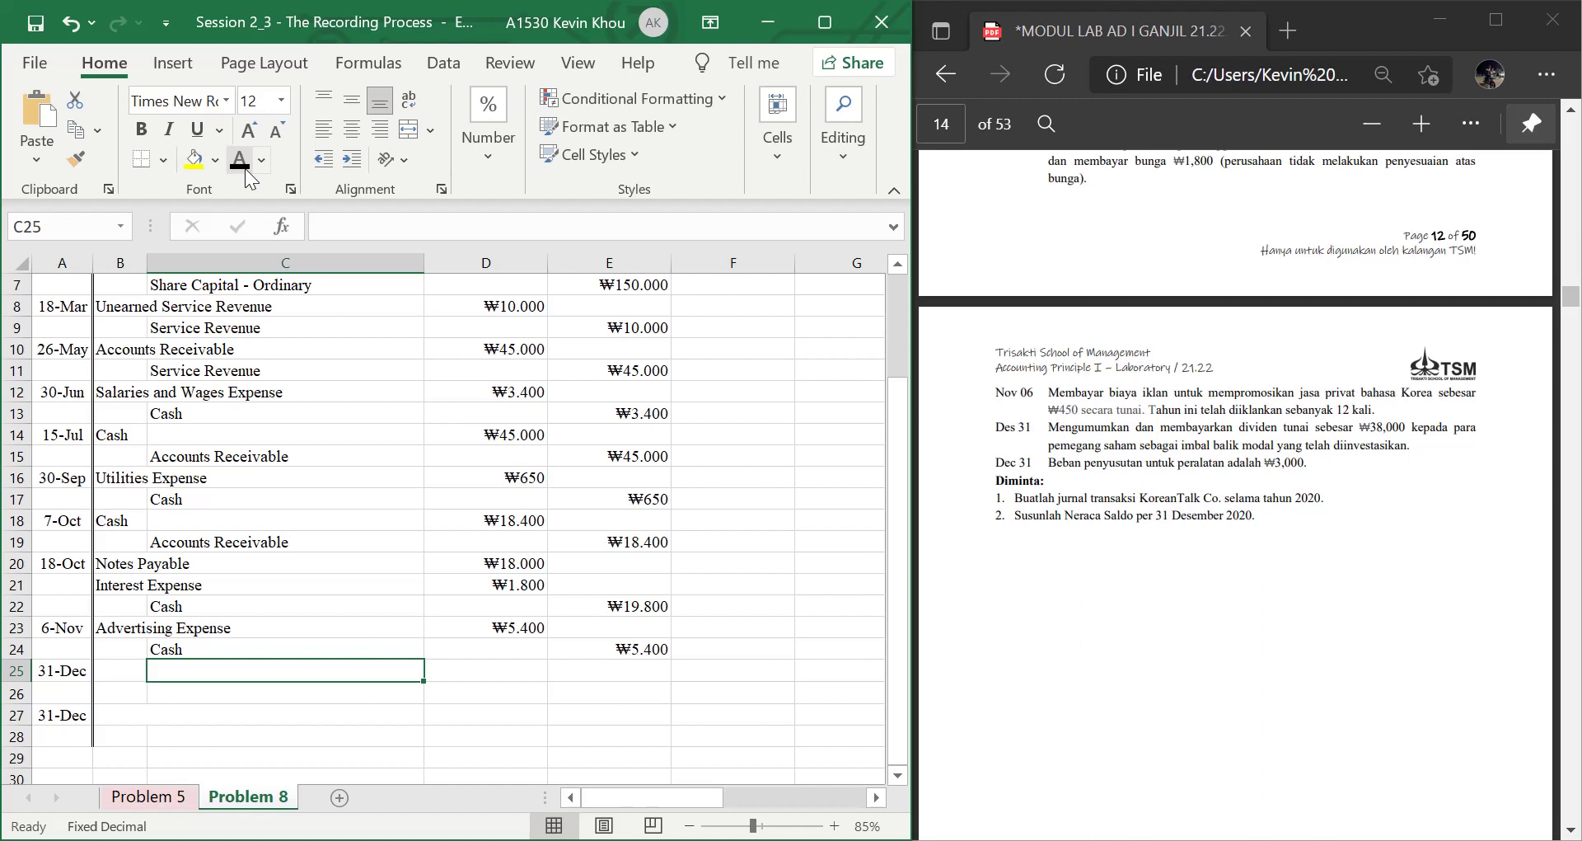
{"action": "key", "text": "Left"}
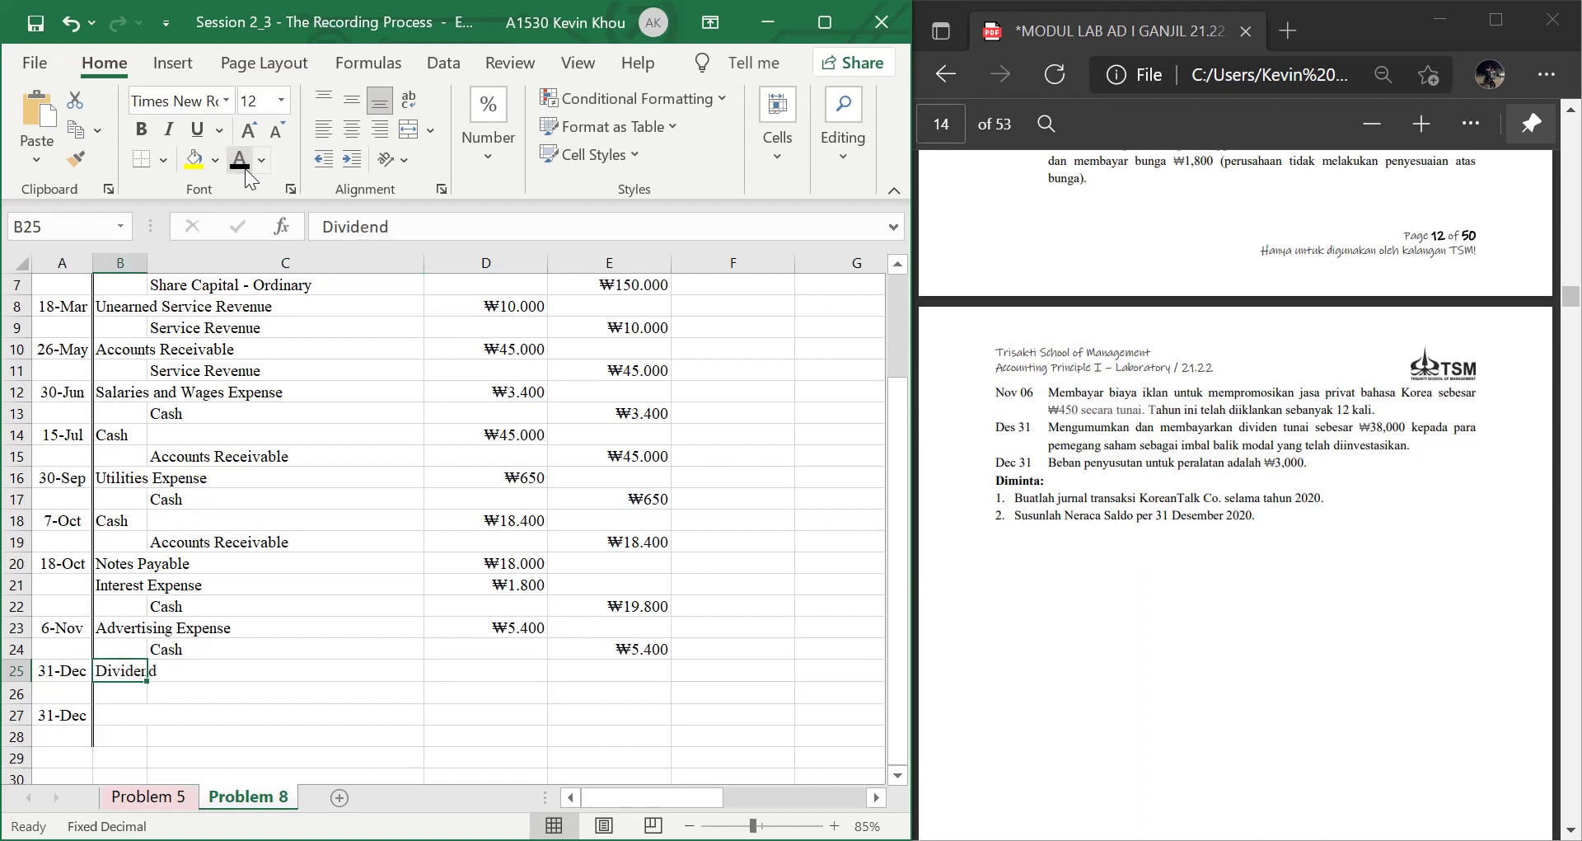
{"action": "key", "text": "Down"}
{"action": "key", "text": "Right"}
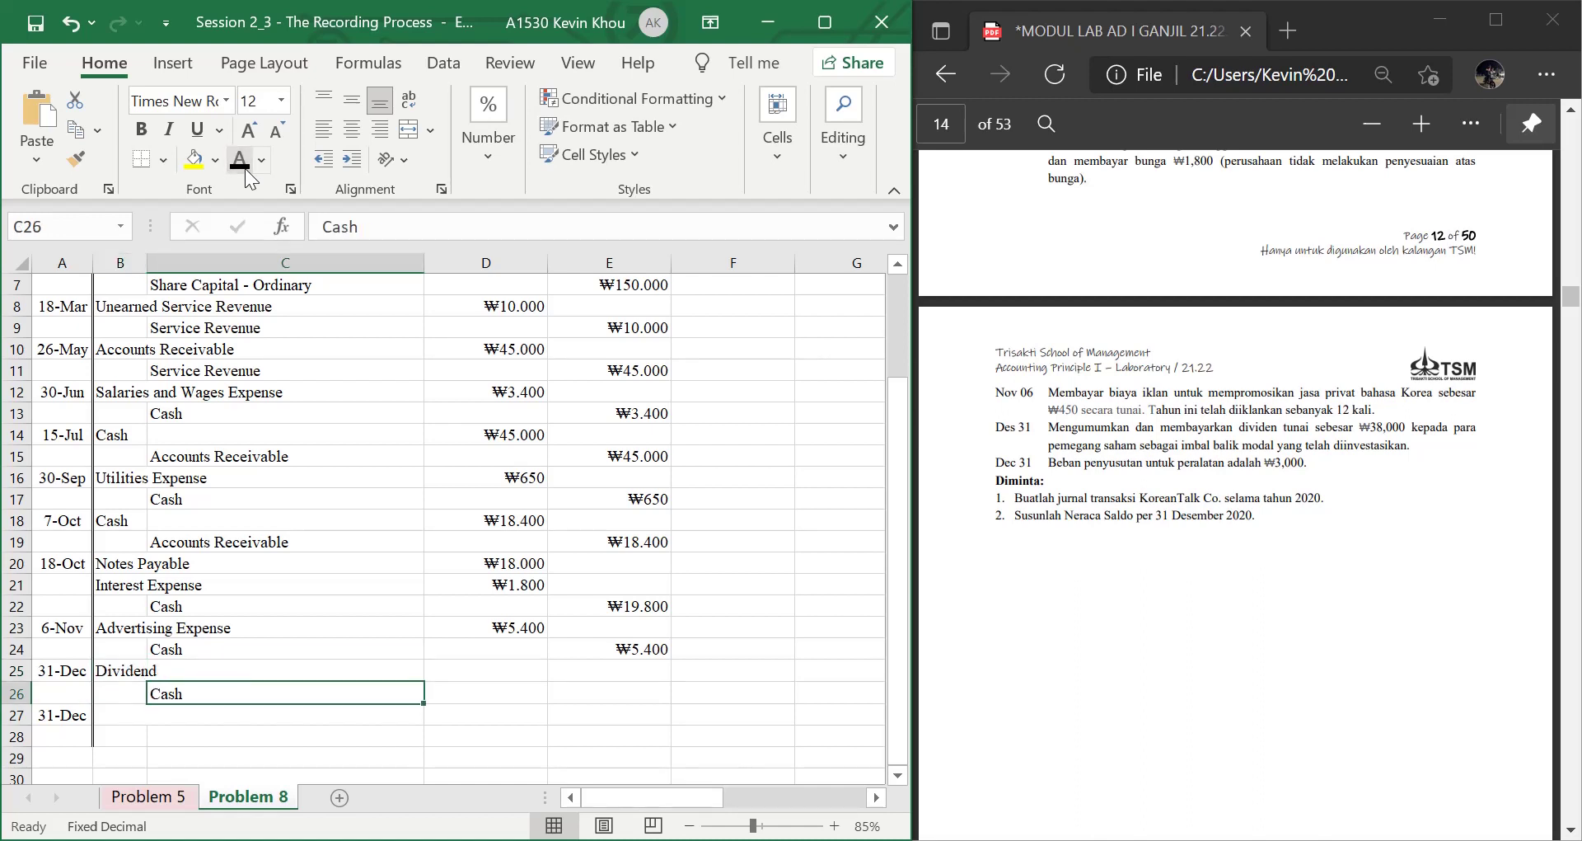
Enter the 31-Dec dividend amounts: the debit =38000 in D25 and the Cash credit formula =D25 in E26
{"action": "key", "text": "Right"}
{"action": "key", "text": "Up"}
{"action": "type", "text": "="}
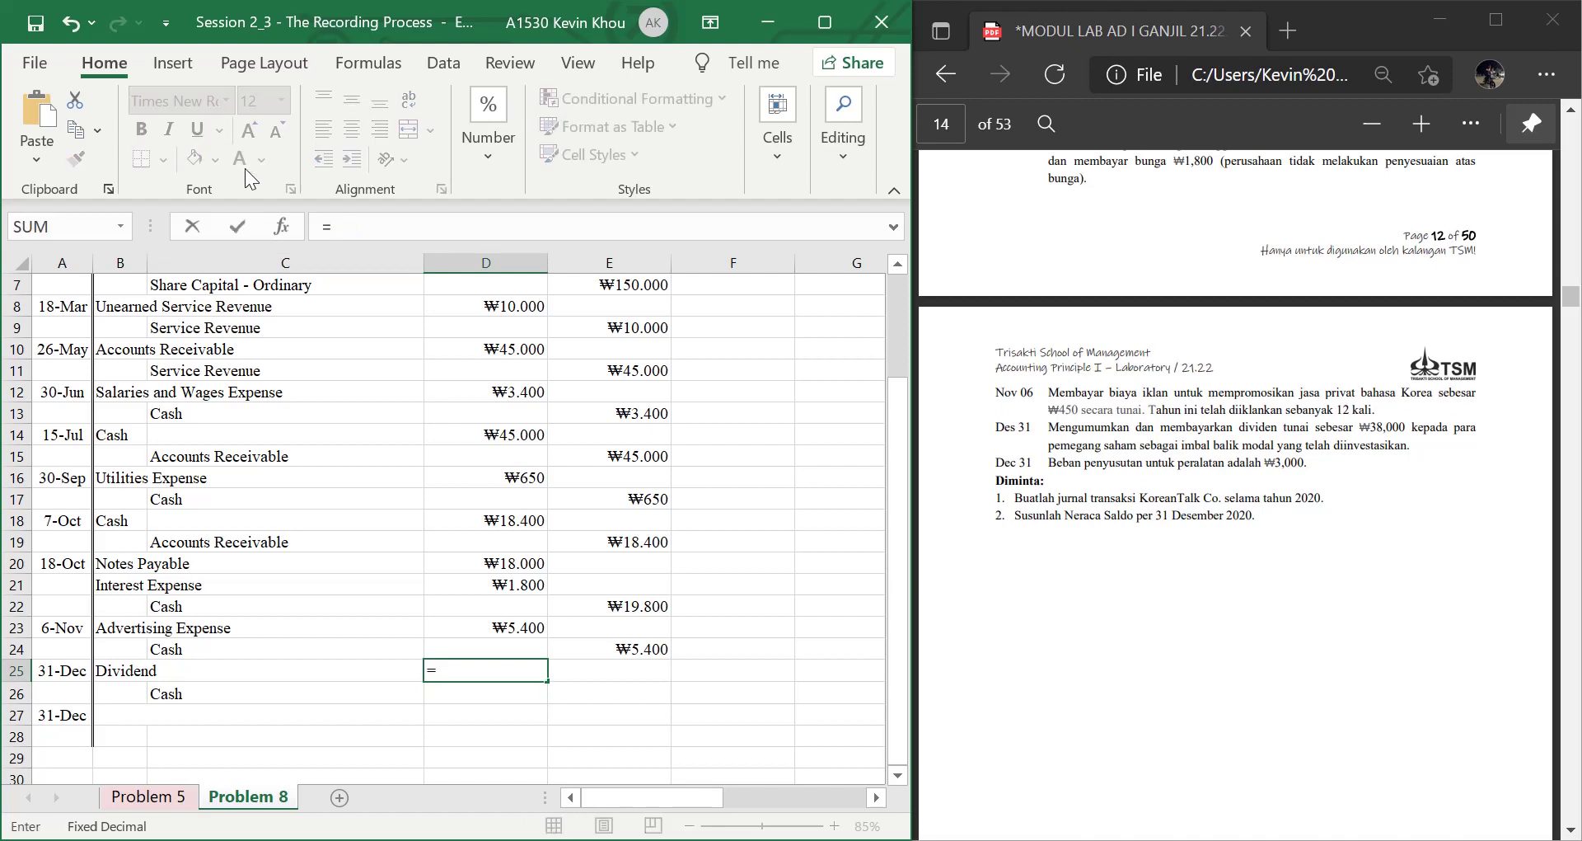
{"action": "type", "text": "38000"}
{"action": "key", "text": "Down"}
{"action": "key", "text": "Right"}
{"action": "type", "text": "="}
{"action": "key", "text": "Left"}
{"action": "key", "text": "Up"}
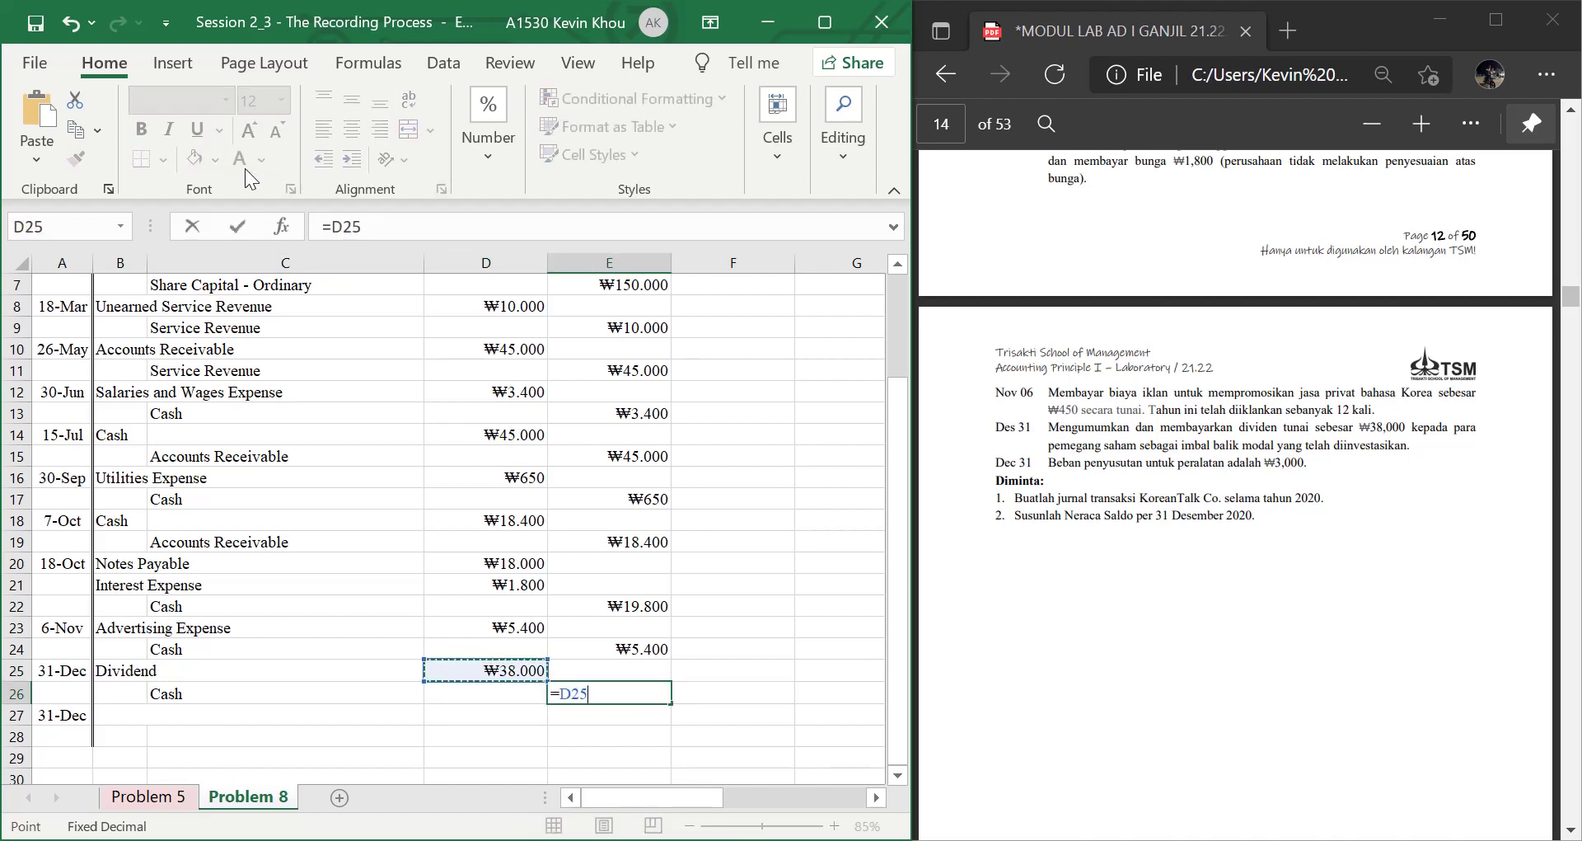
{"action": "key", "text": "Return"}
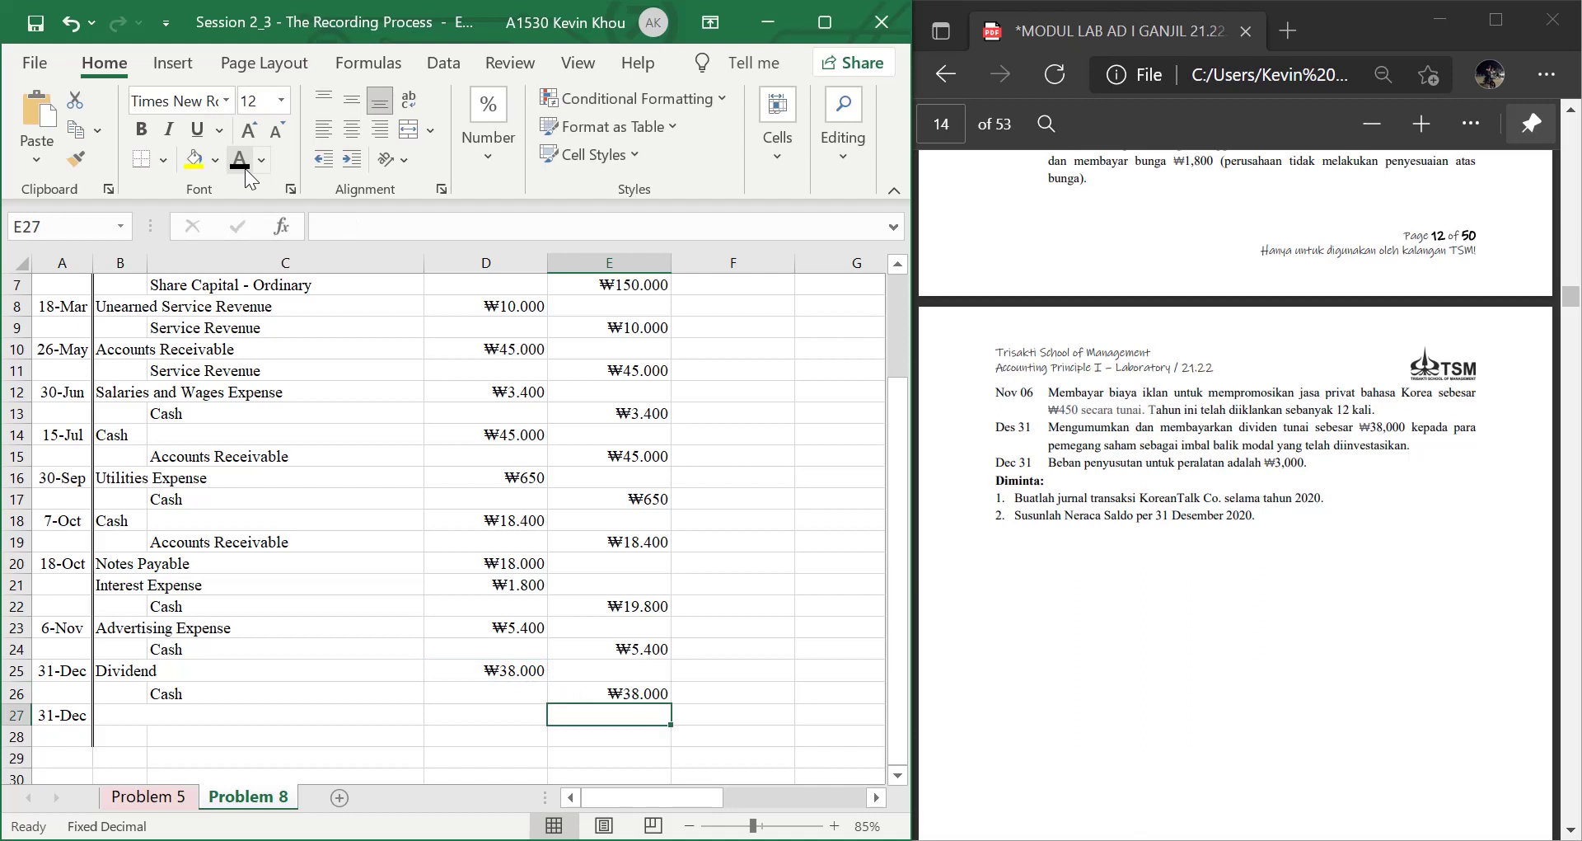
Make the 31-Dec depreciation account names black: Depreciation Expense in B27 and Accumulated Depreciation - Equipment in C28
{"action": "key", "text": "Left"}
{"action": "key", "text": "Left"}
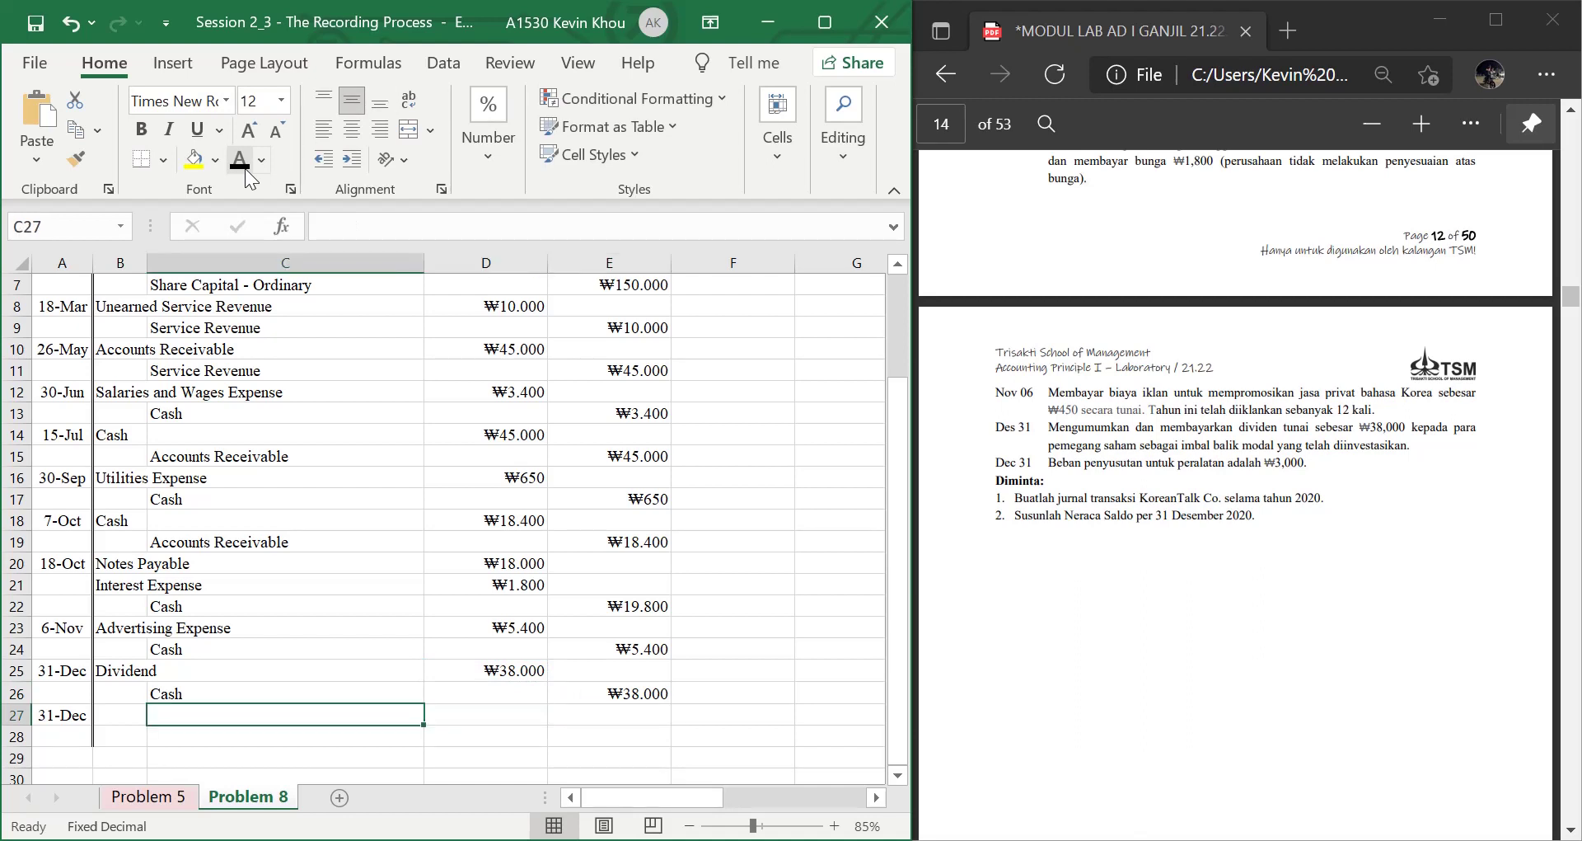
{"action": "key", "text": "Left"}
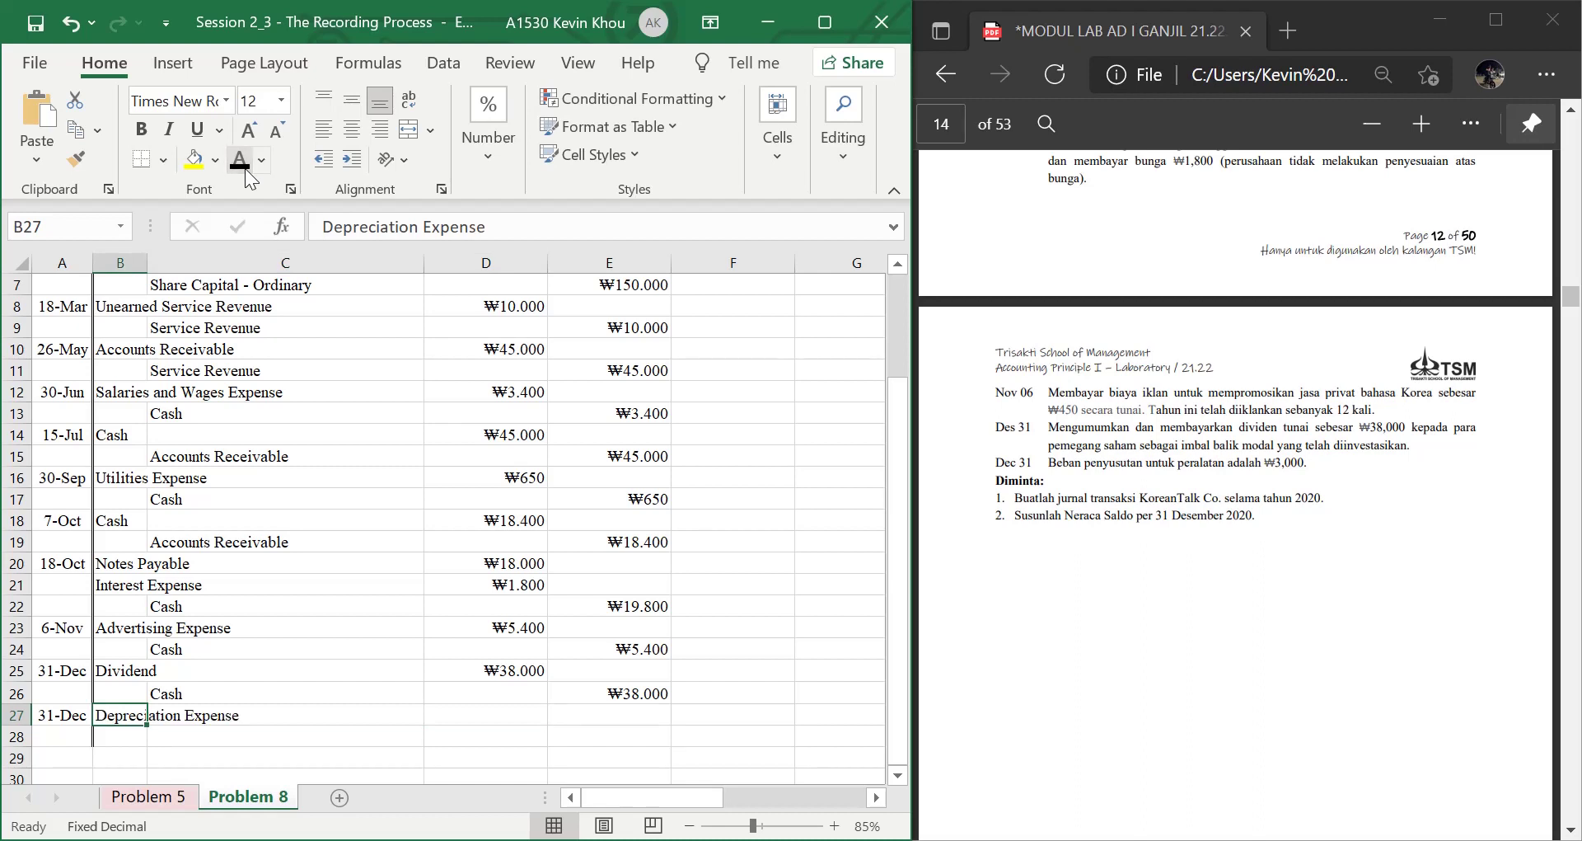
{"action": "key", "text": "Down"}
{"action": "key", "text": "Right"}
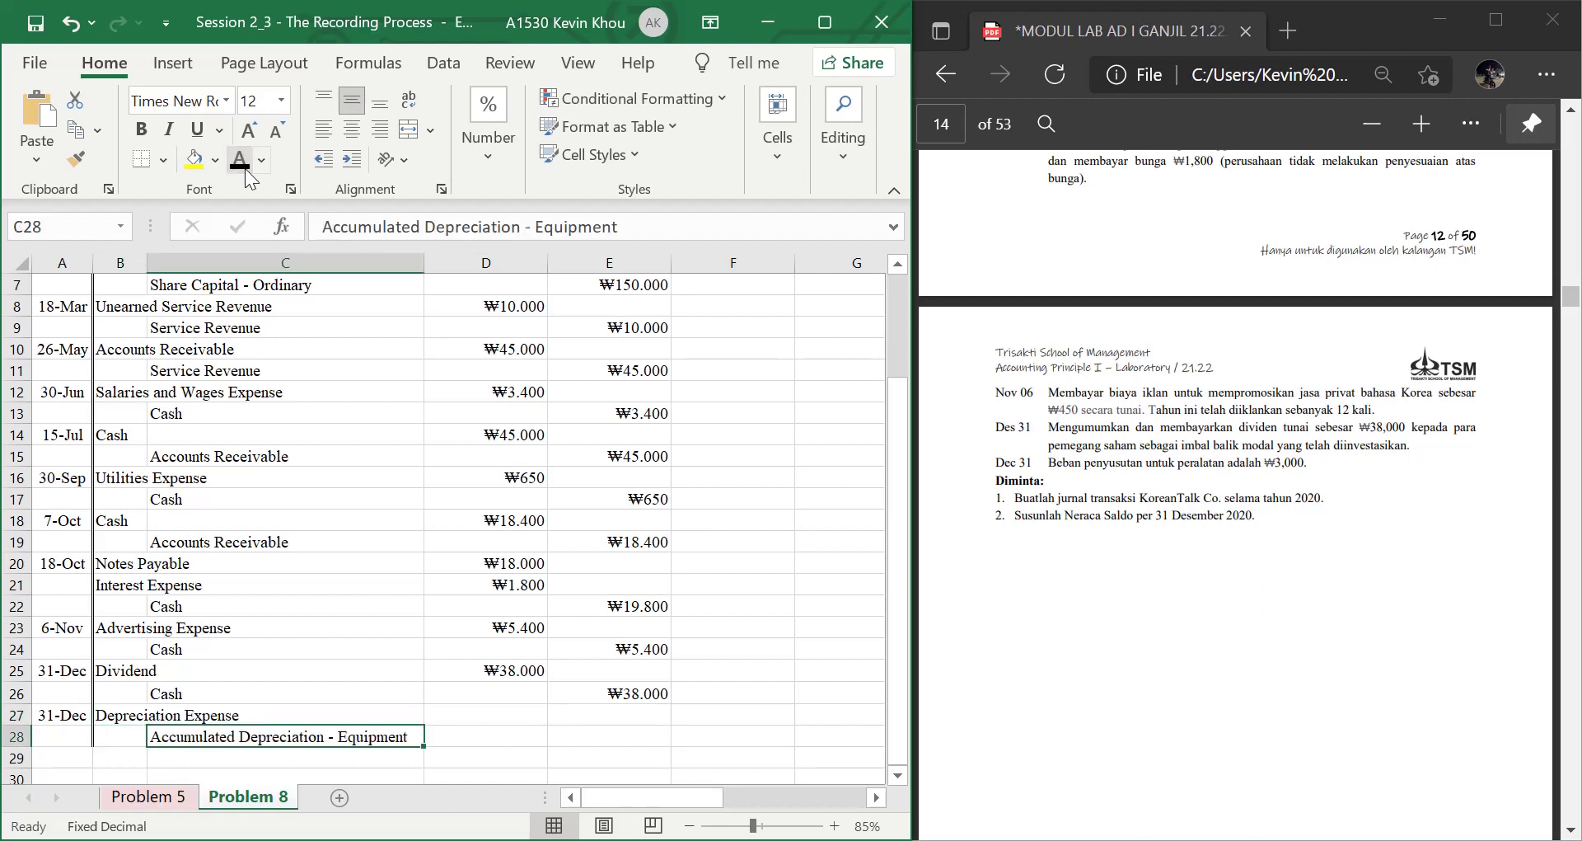
Enter the 31-Dec depreciation amounts: the debit =3000 in D27 and the credit =3000 in E28
{"action": "key", "text": "Up"}
{"action": "key", "text": "Right"}
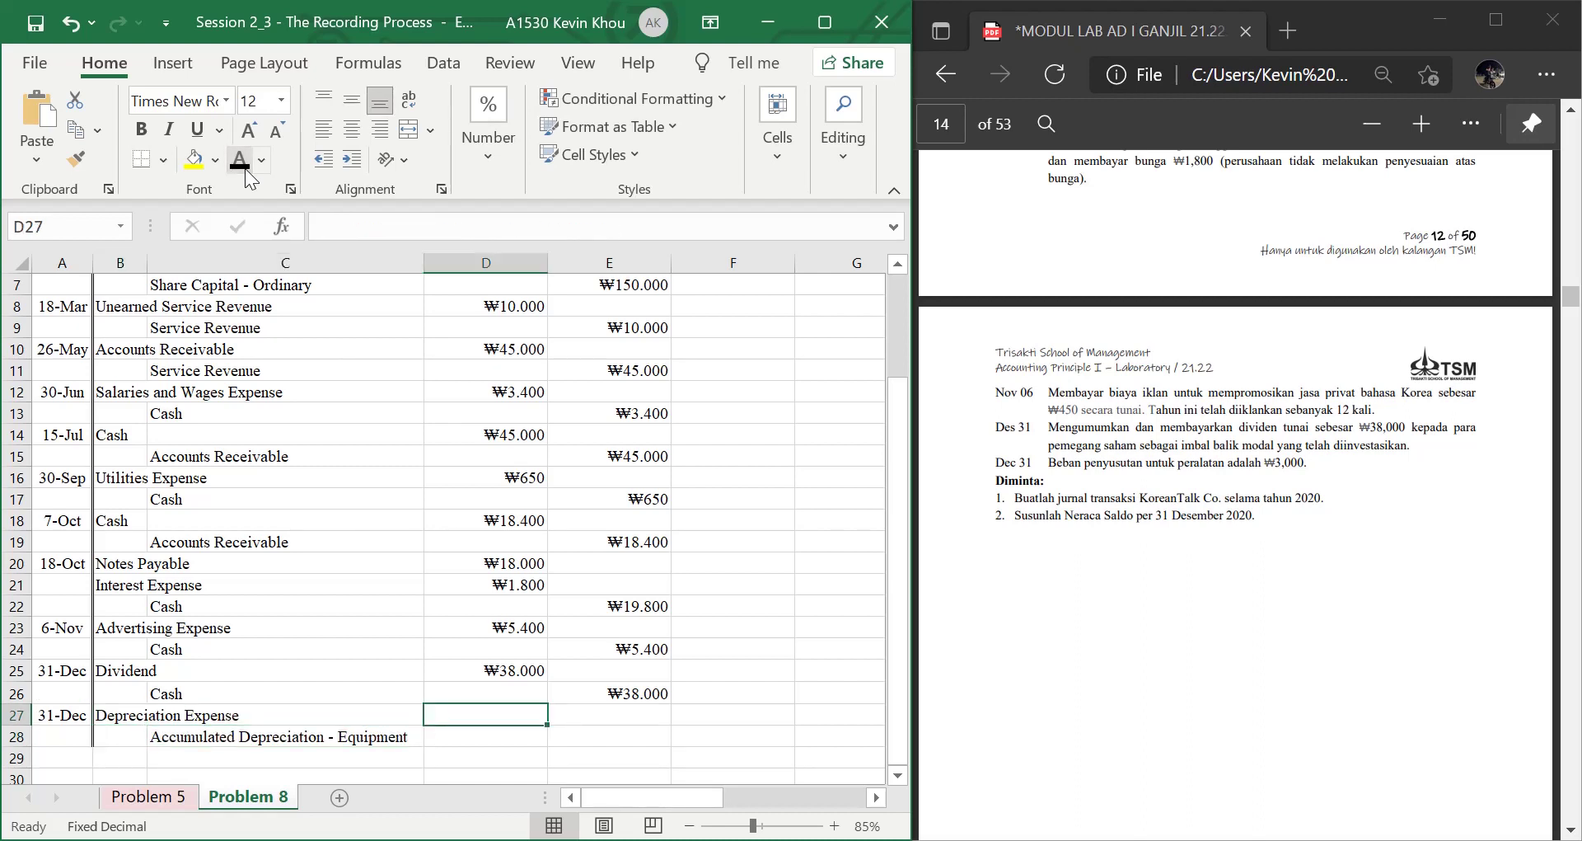
{"action": "type", "text": "=3"}
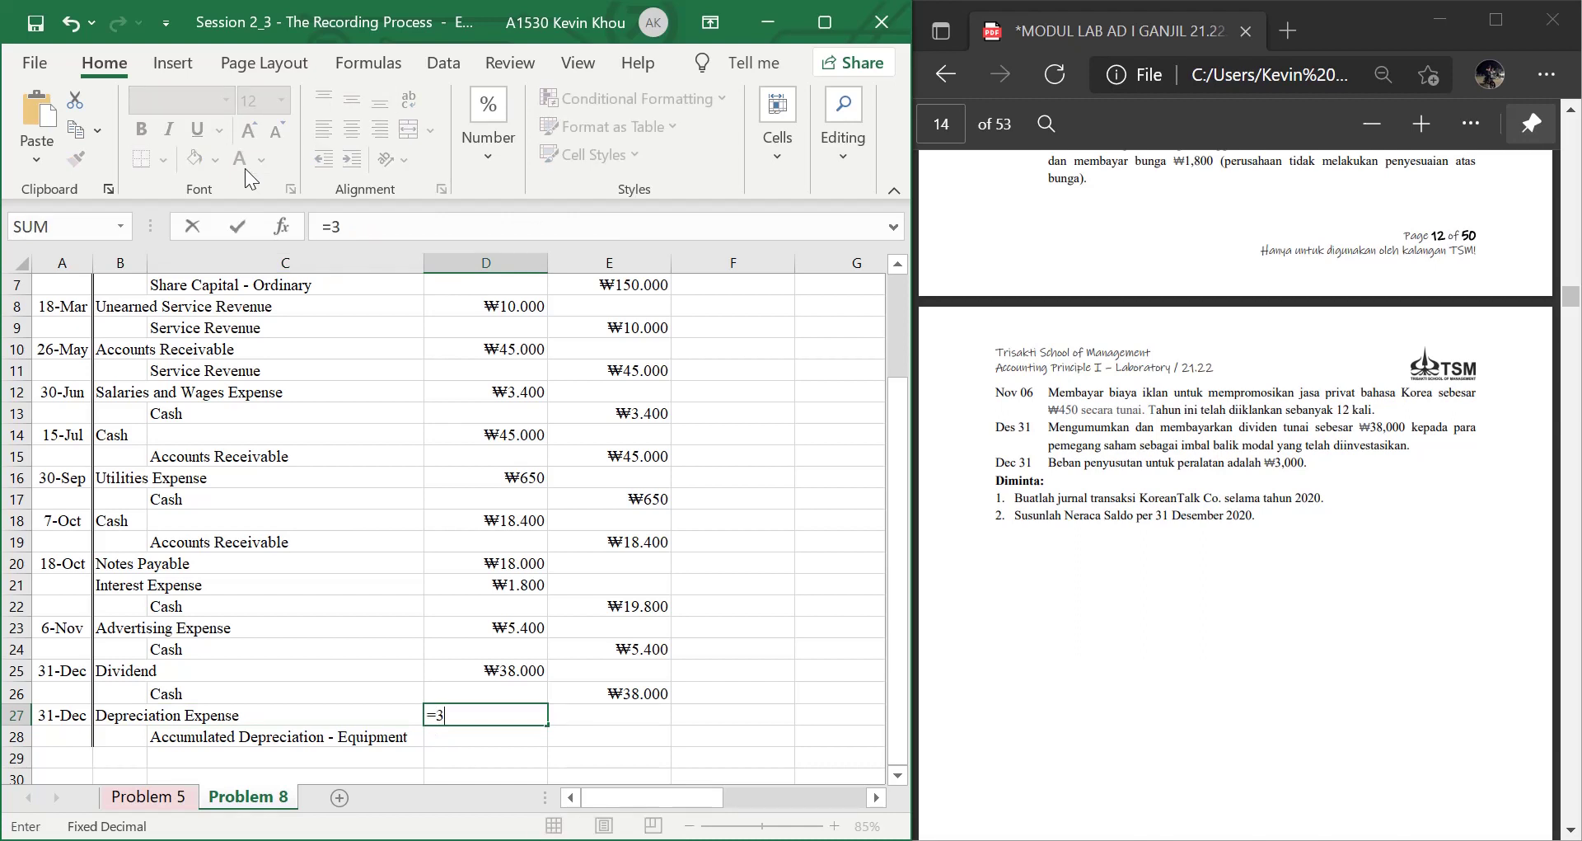
{"action": "type", "text": "000"}
{"action": "key", "text": "Return"}
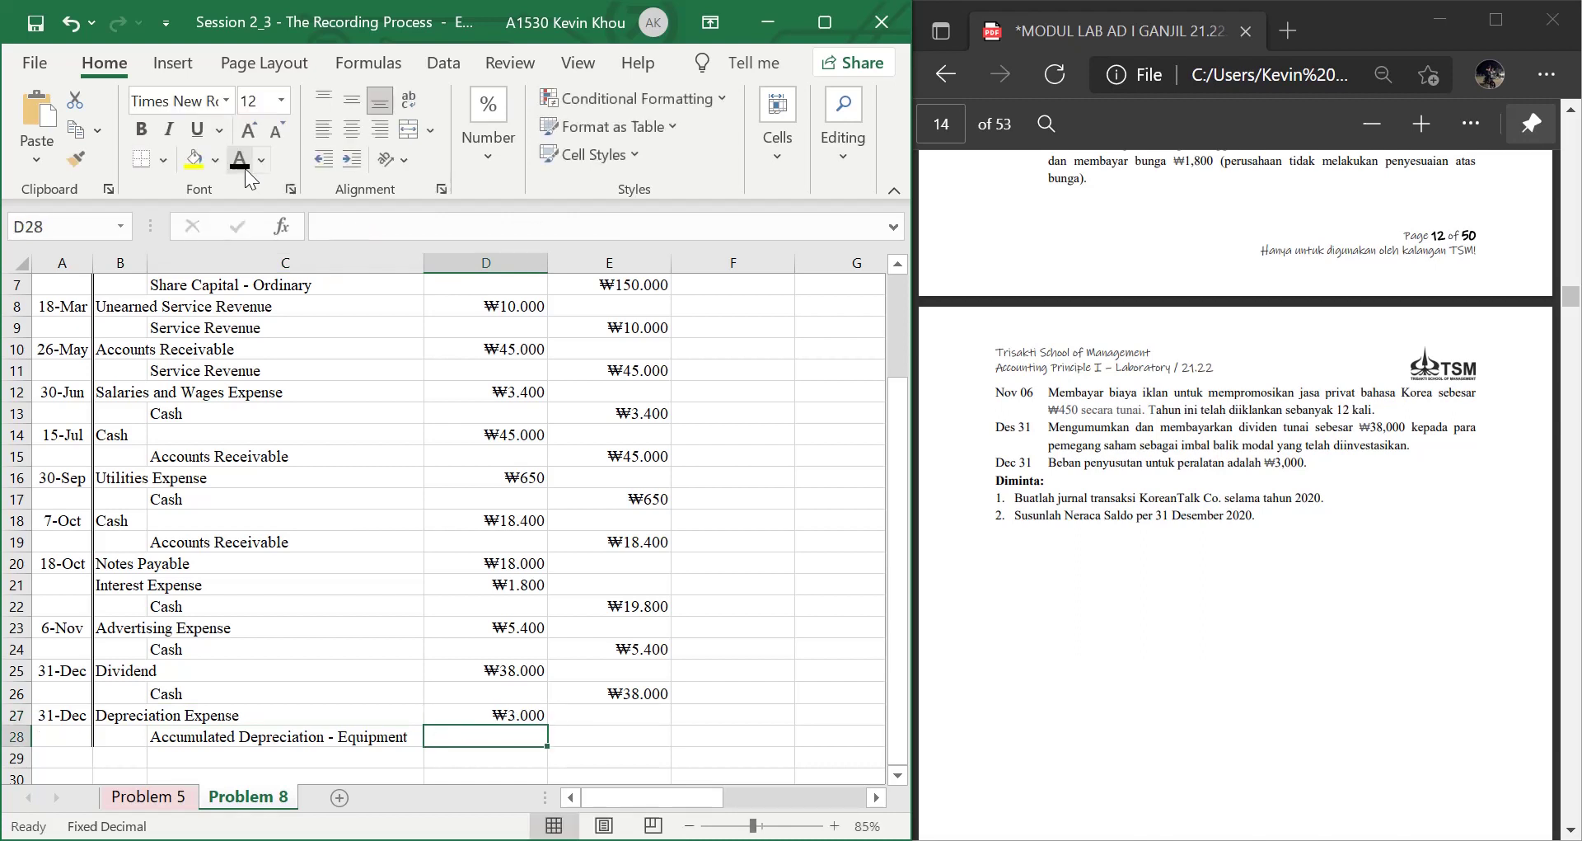
{"action": "key", "text": "Right"}
{"action": "type", "text": "=3000"}
{"action": "key", "text": "Return"}
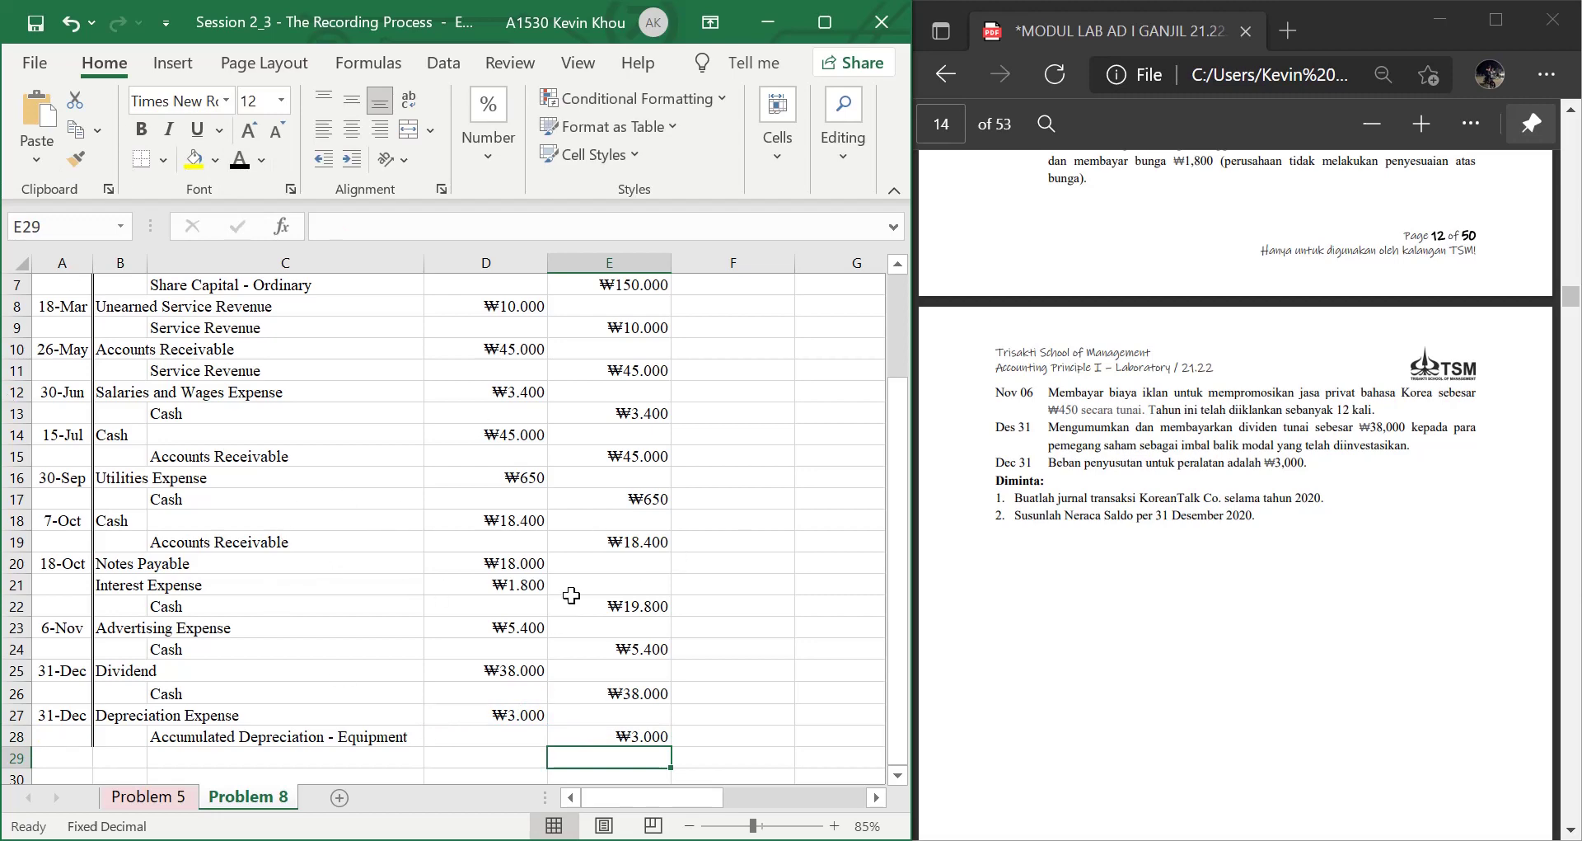
Examine the Cash formula in K6 of the 2020 trial balance and the journal cells it references
{"action": "scroll", "coordinate": [1305, 627], "scroll_direction": "up", "scroll_amount": 10}
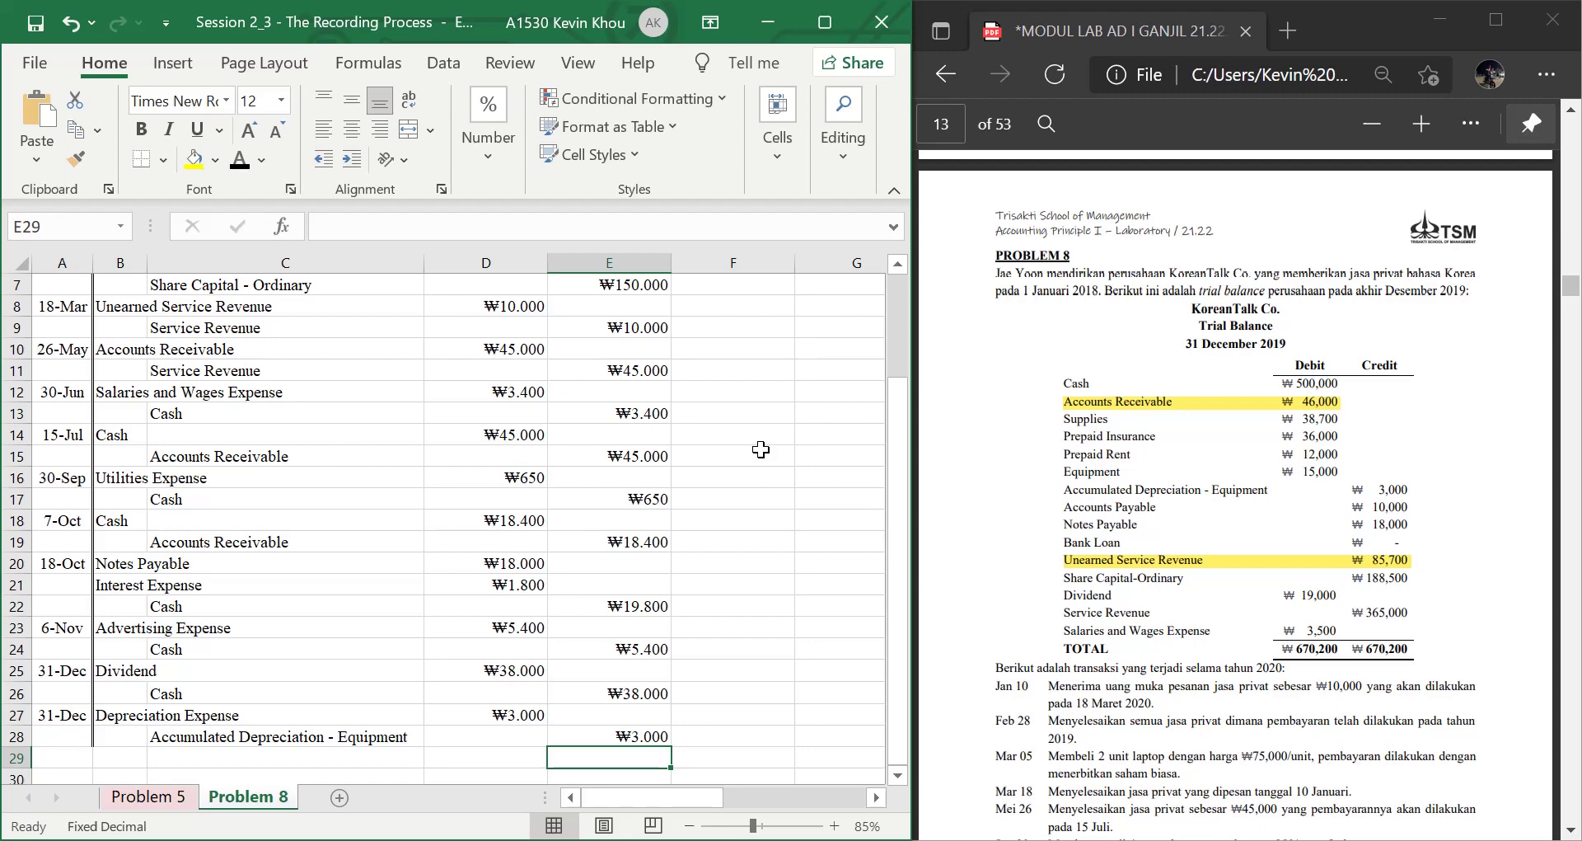
{"action": "scroll", "coordinate": [761, 450], "scroll_direction": "right", "scroll_amount": 5}
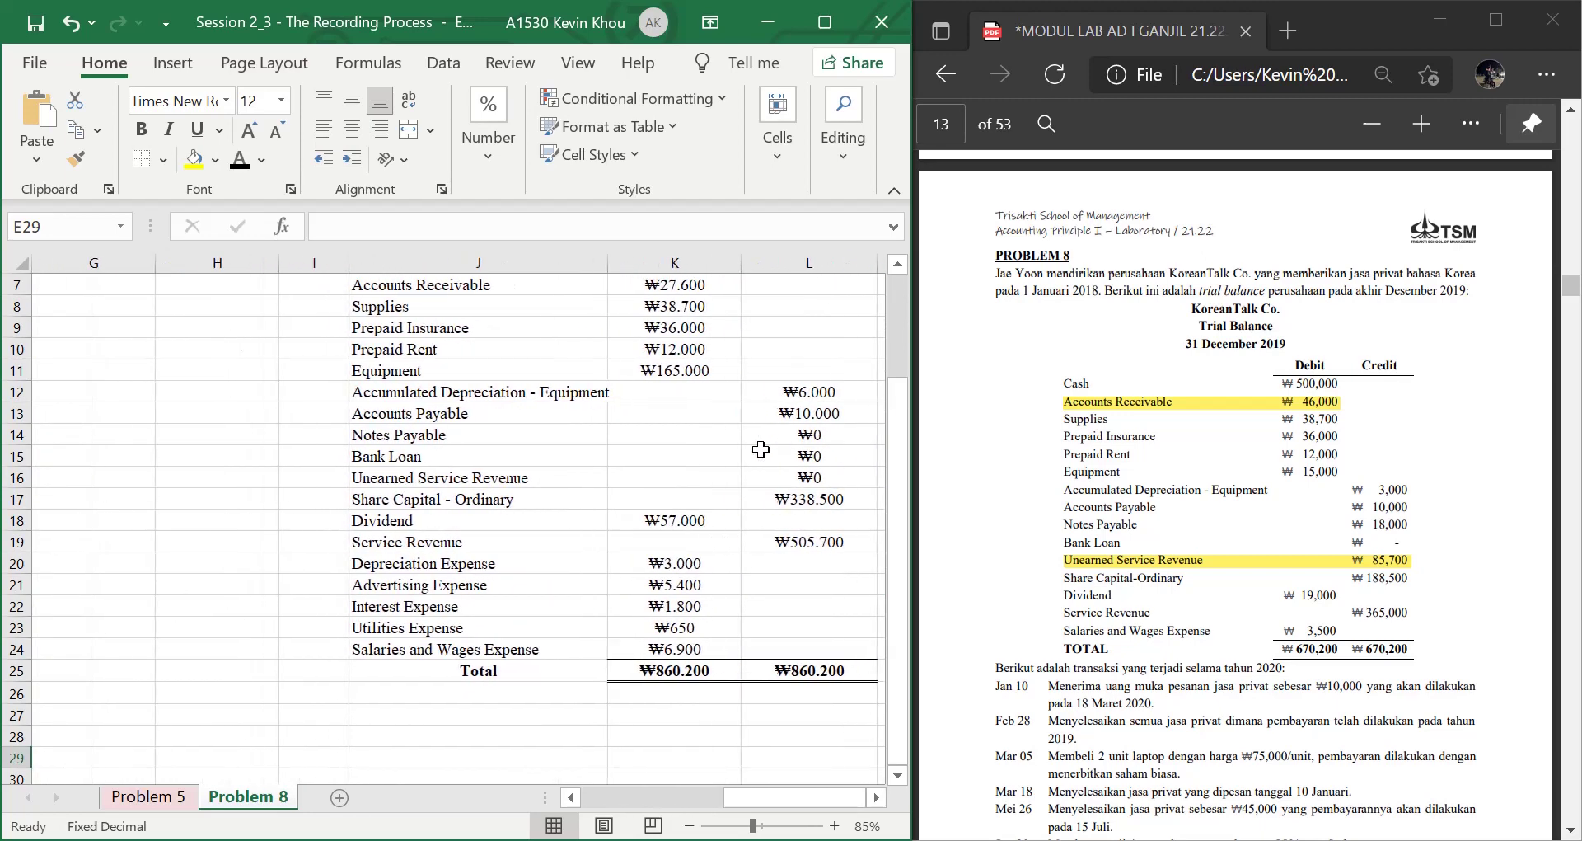
{"action": "scroll", "coordinate": [760, 449], "scroll_direction": "up", "scroll_amount": 2}
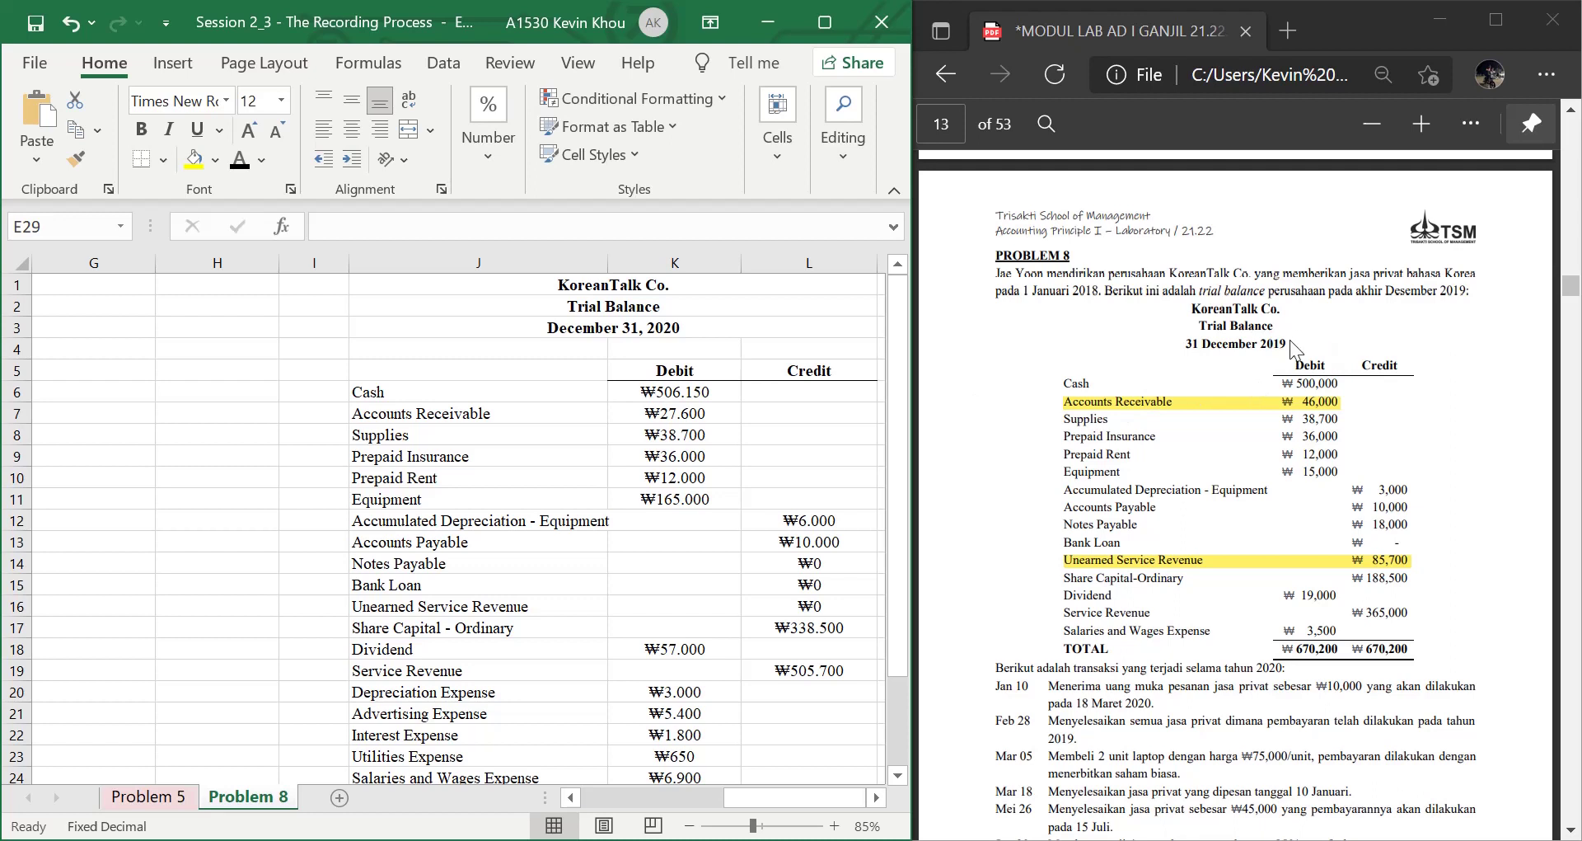
{"action": "left_click", "coordinate": [639, 399]}
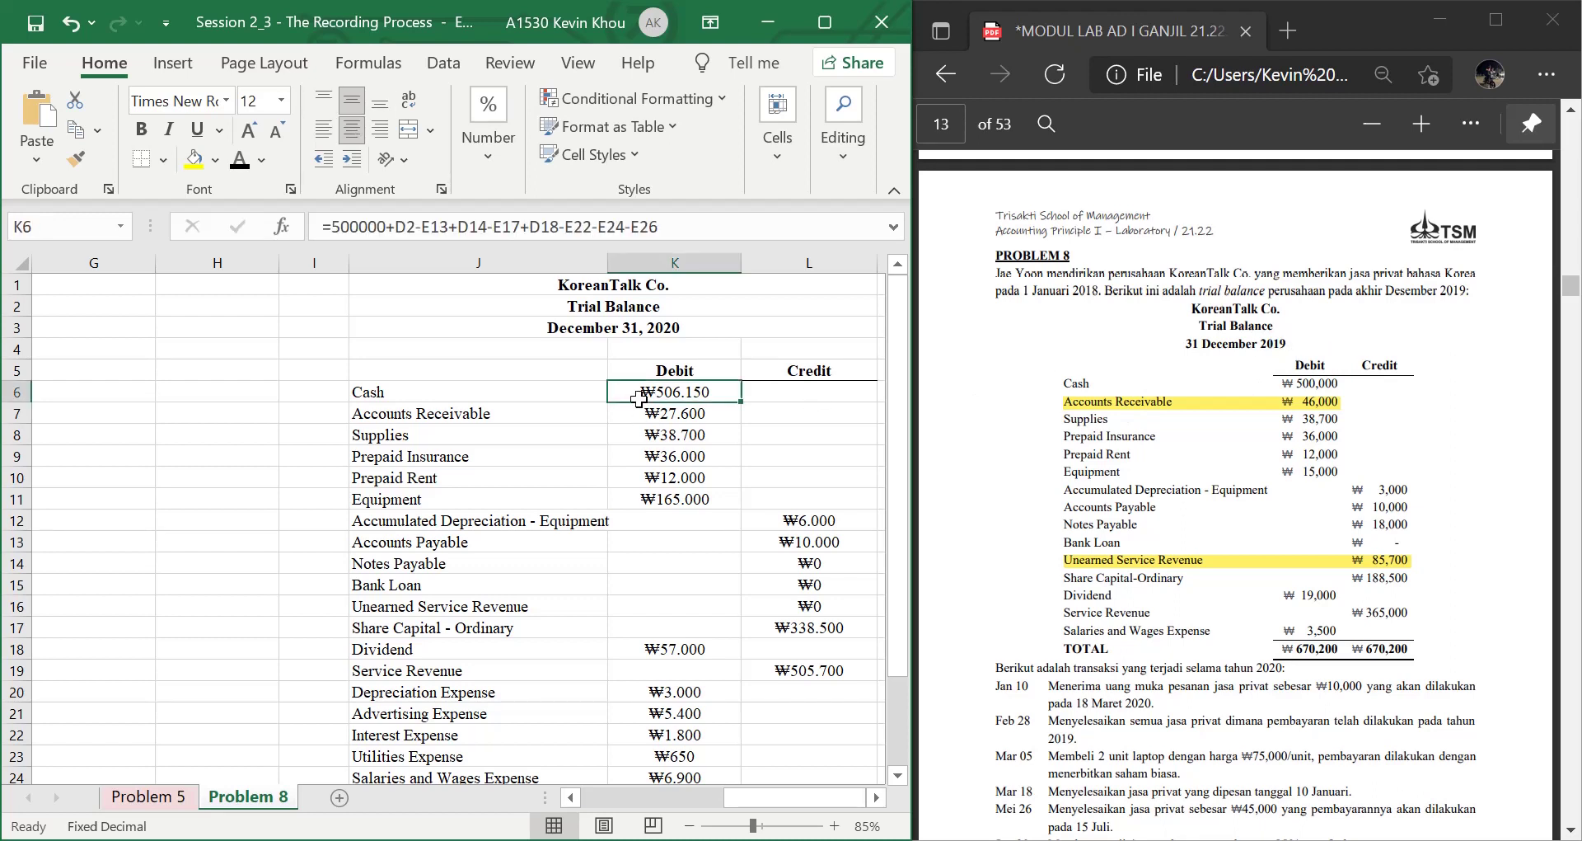
{"action": "left_click", "coordinate": [480, 227]}
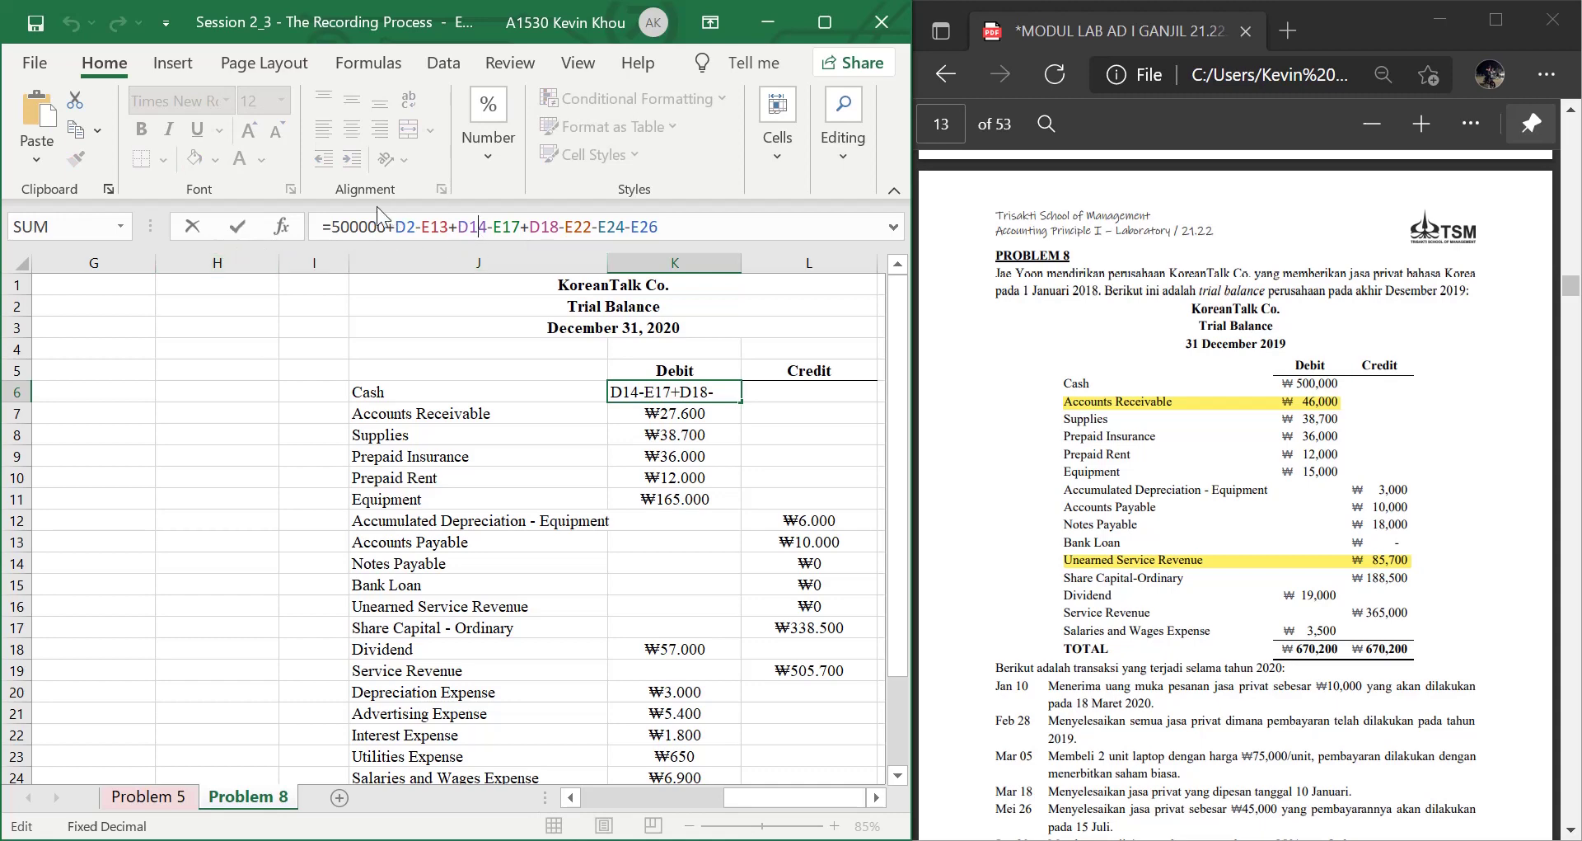
{"action": "scroll", "coordinate": [185, 446], "scroll_direction": "left", "scroll_amount": 6}
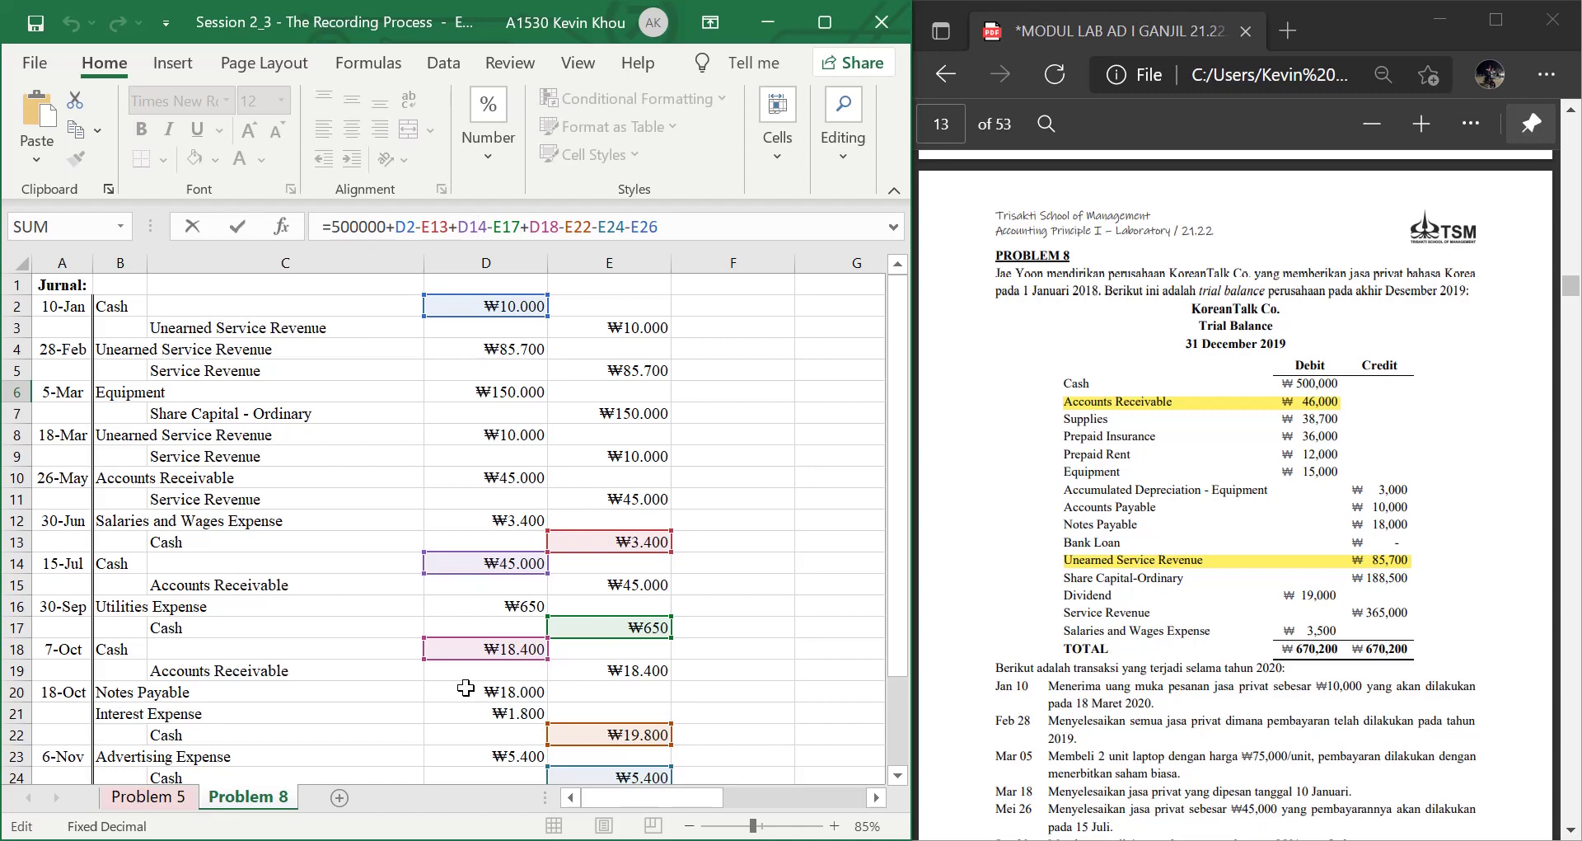
{"action": "scroll", "coordinate": [461, 687], "scroll_direction": "down", "scroll_amount": 2}
{"action": "left_click", "coordinate": [796, 424]}
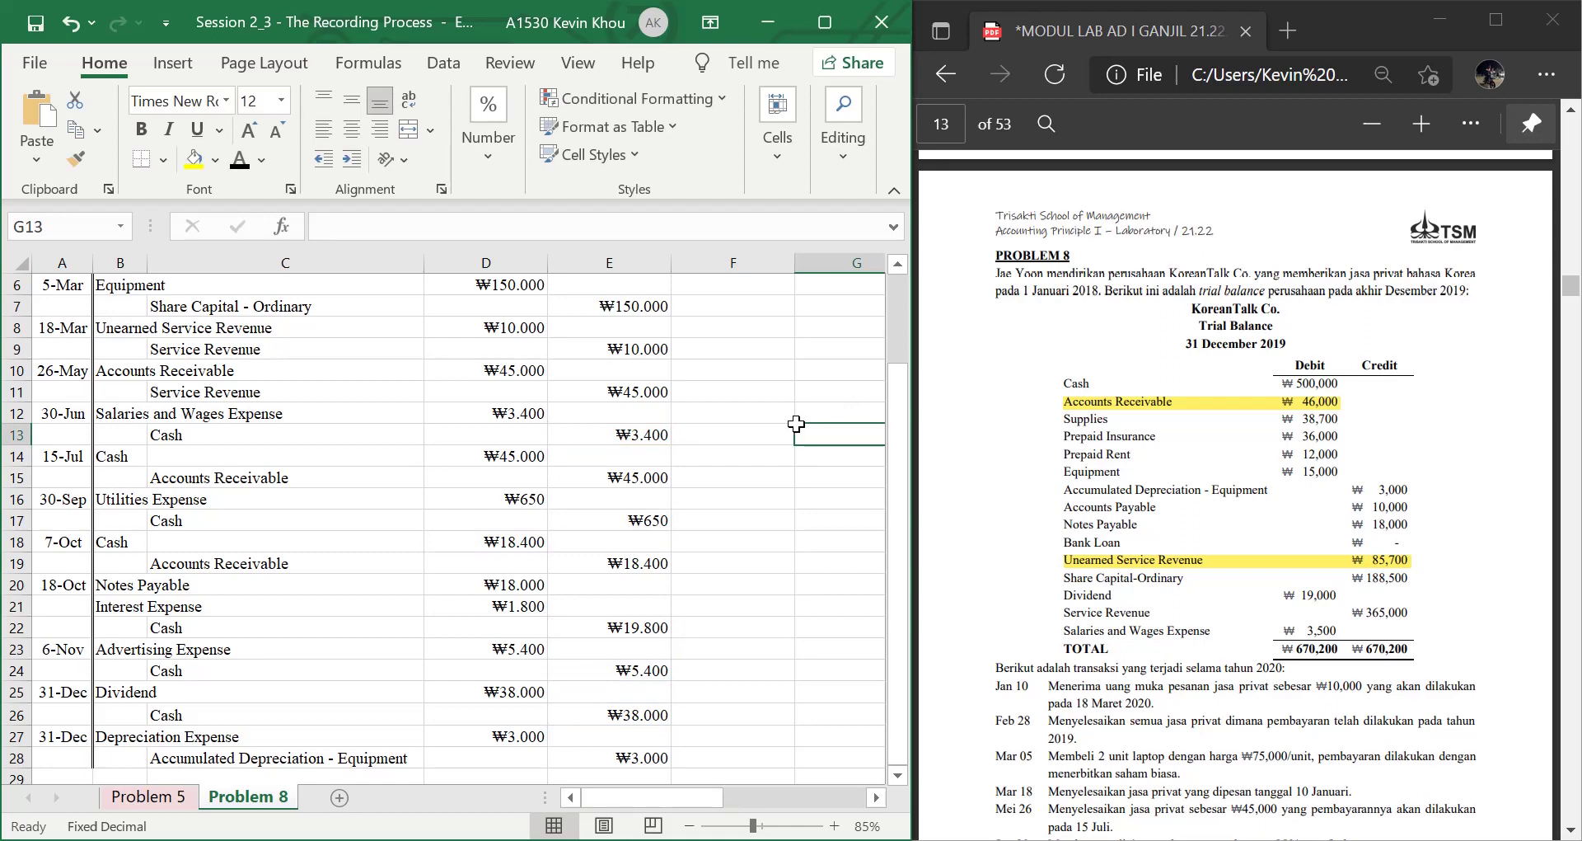
Review the December 31, 2020 trial balance, checking its heading, the account lines and the debit and credit totals
{"action": "scroll", "coordinate": [796, 423], "scroll_direction": "right", "scroll_amount": 5}
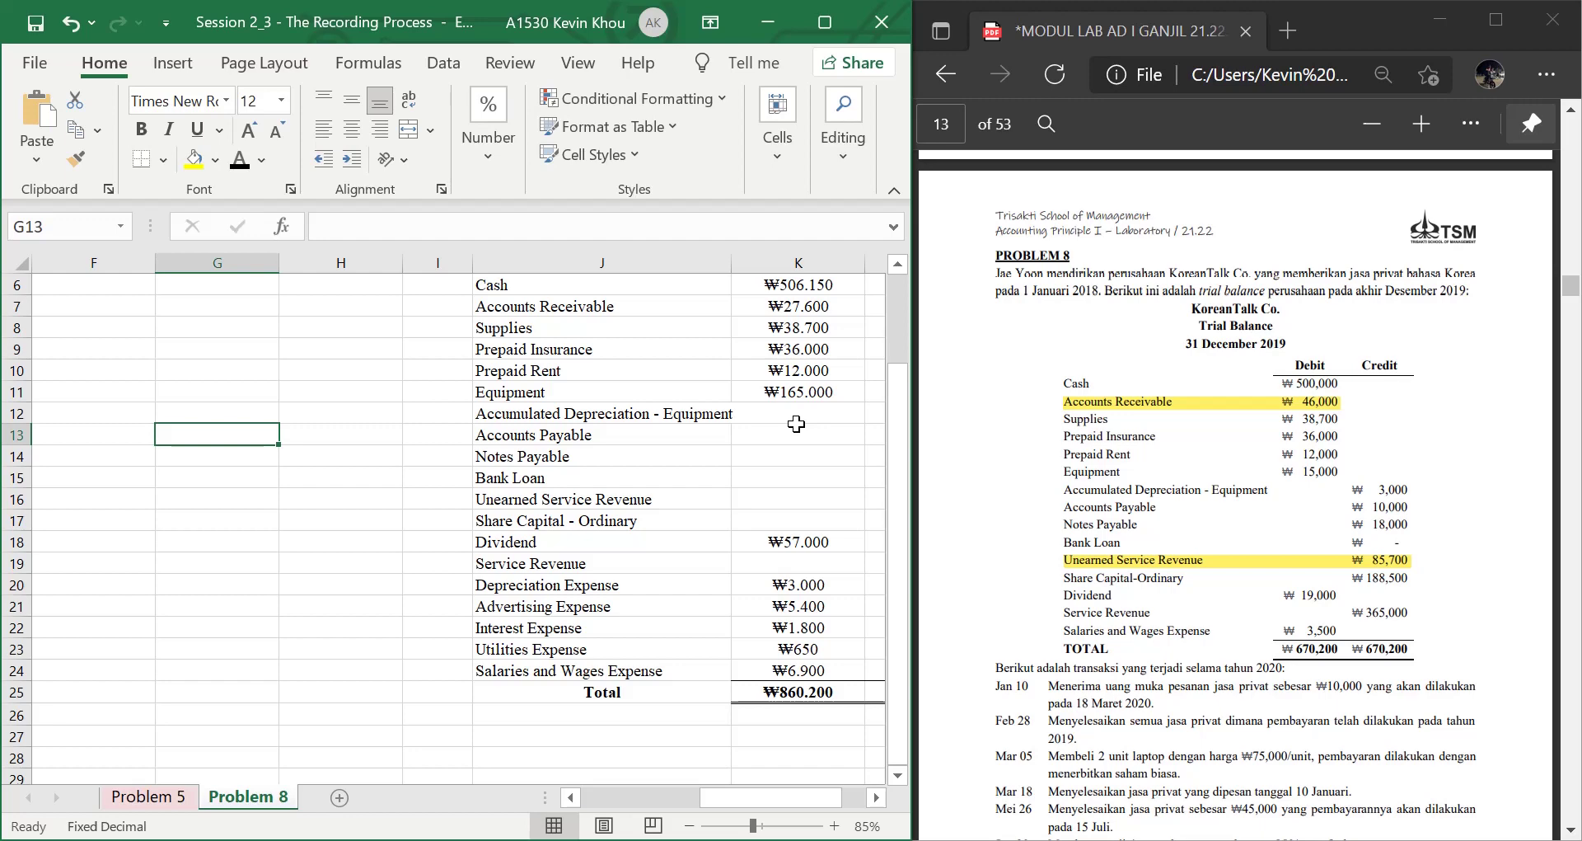
{"action": "scroll", "coordinate": [796, 424], "scroll_direction": "right", "scroll_amount": 2}
{"action": "scroll", "coordinate": [796, 424], "scroll_direction": "up", "scroll_amount": 2}
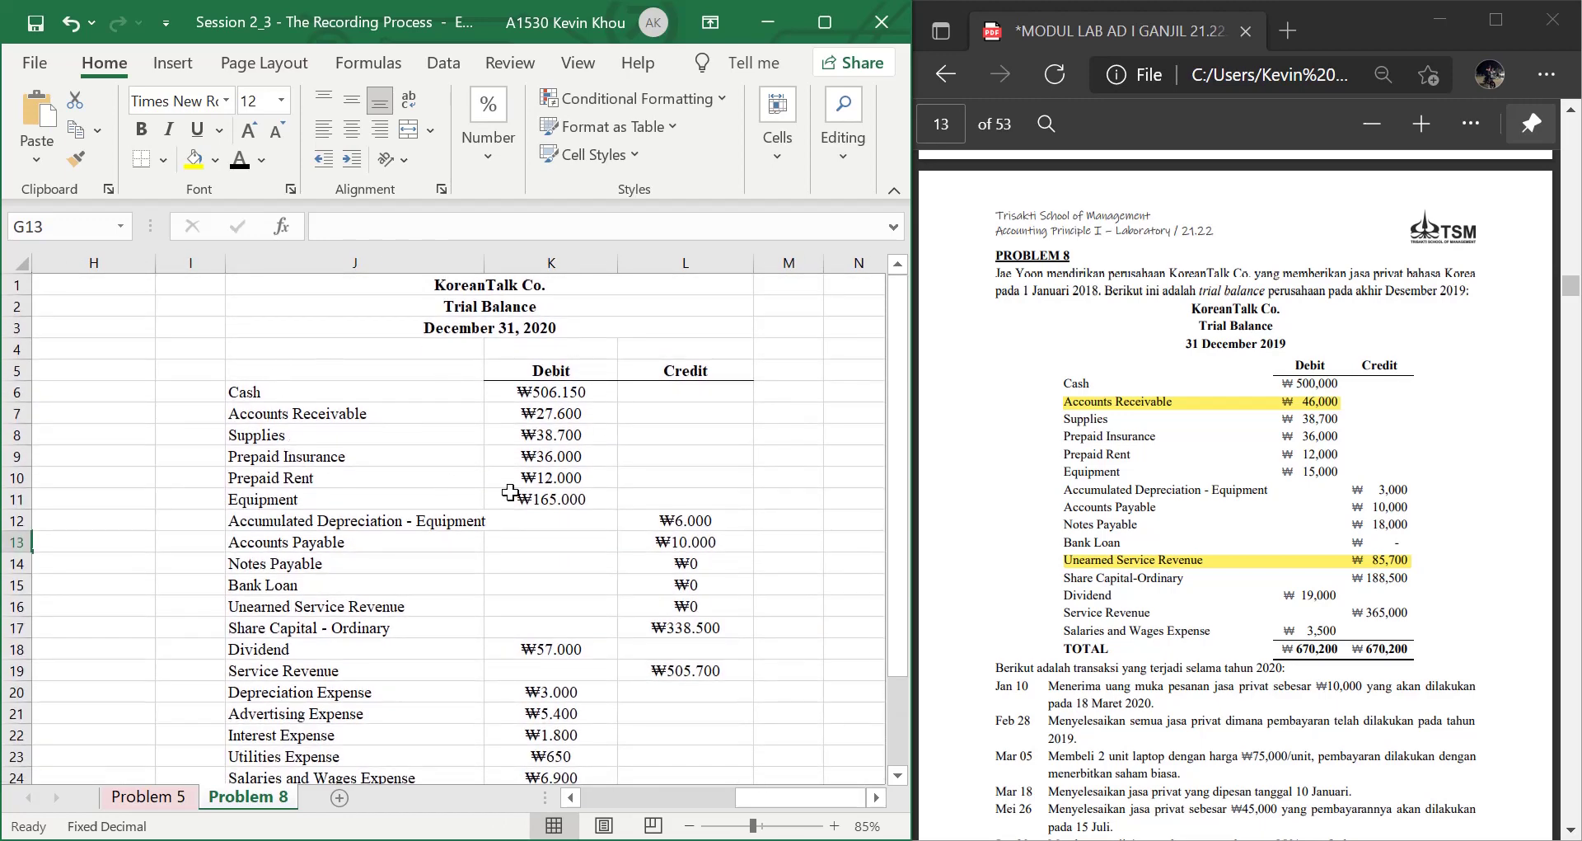
{"action": "left_click", "coordinate": [280, 393]}
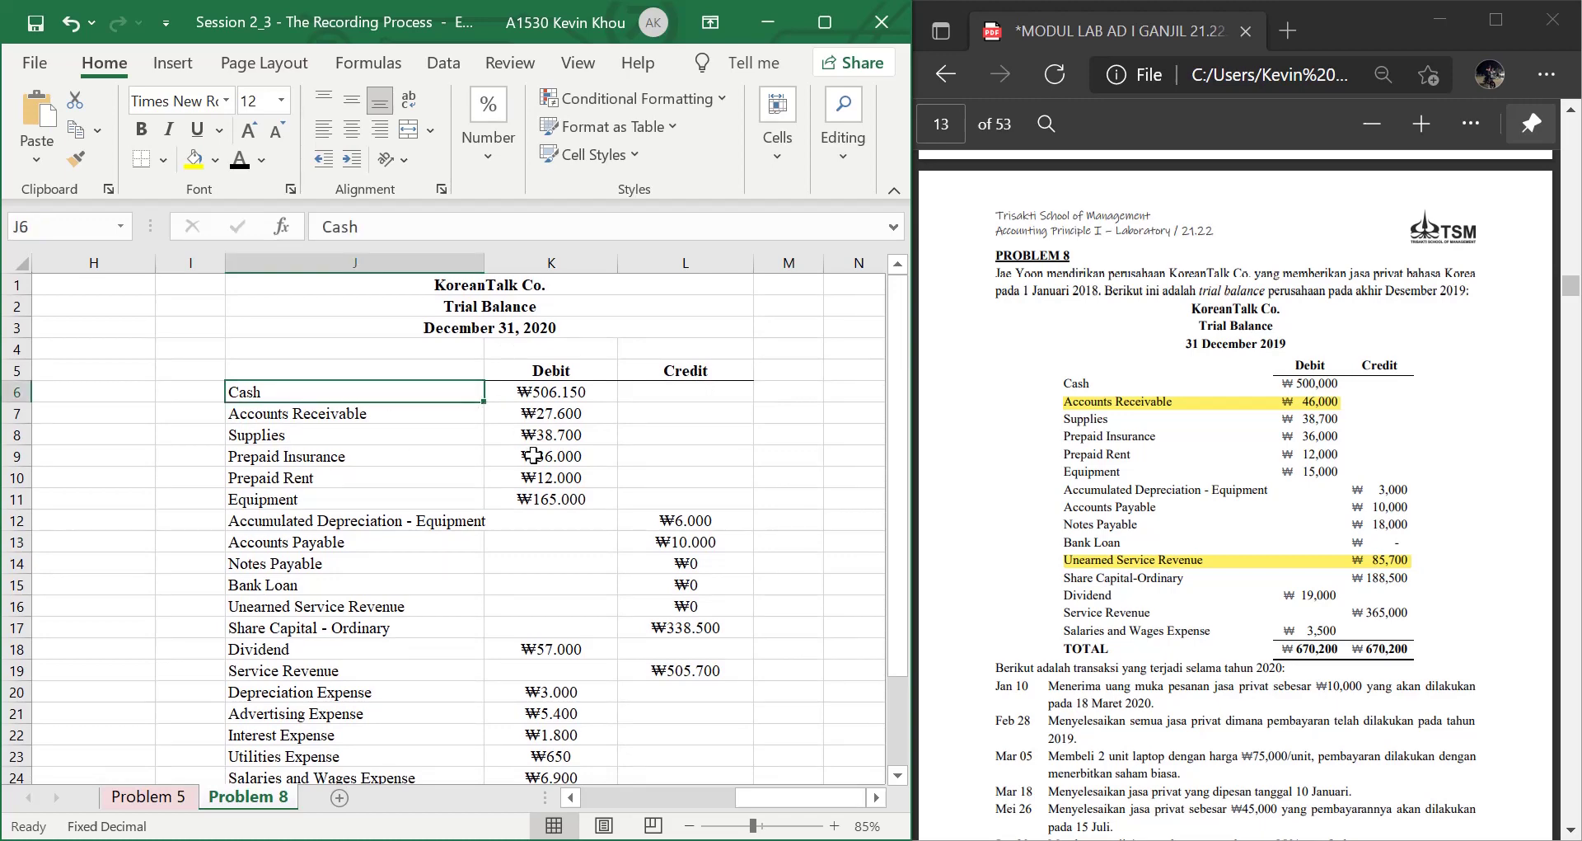
{"action": "scroll", "coordinate": [481, 515], "scroll_direction": "down", "scroll_amount": 2}
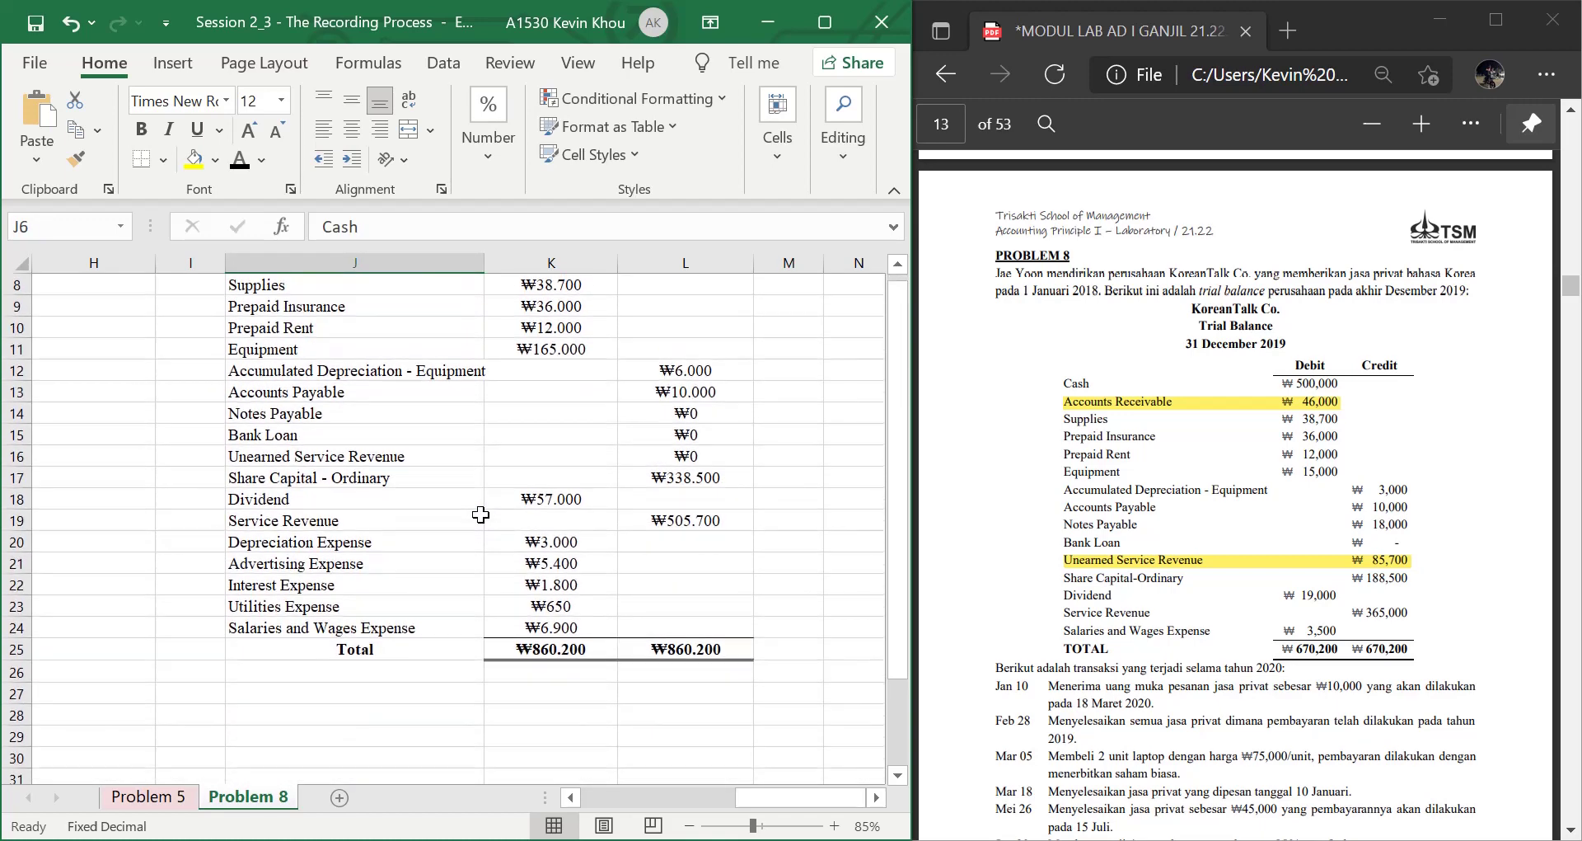
{"action": "scroll", "coordinate": [481, 514], "scroll_direction": "up", "scroll_amount": 2}
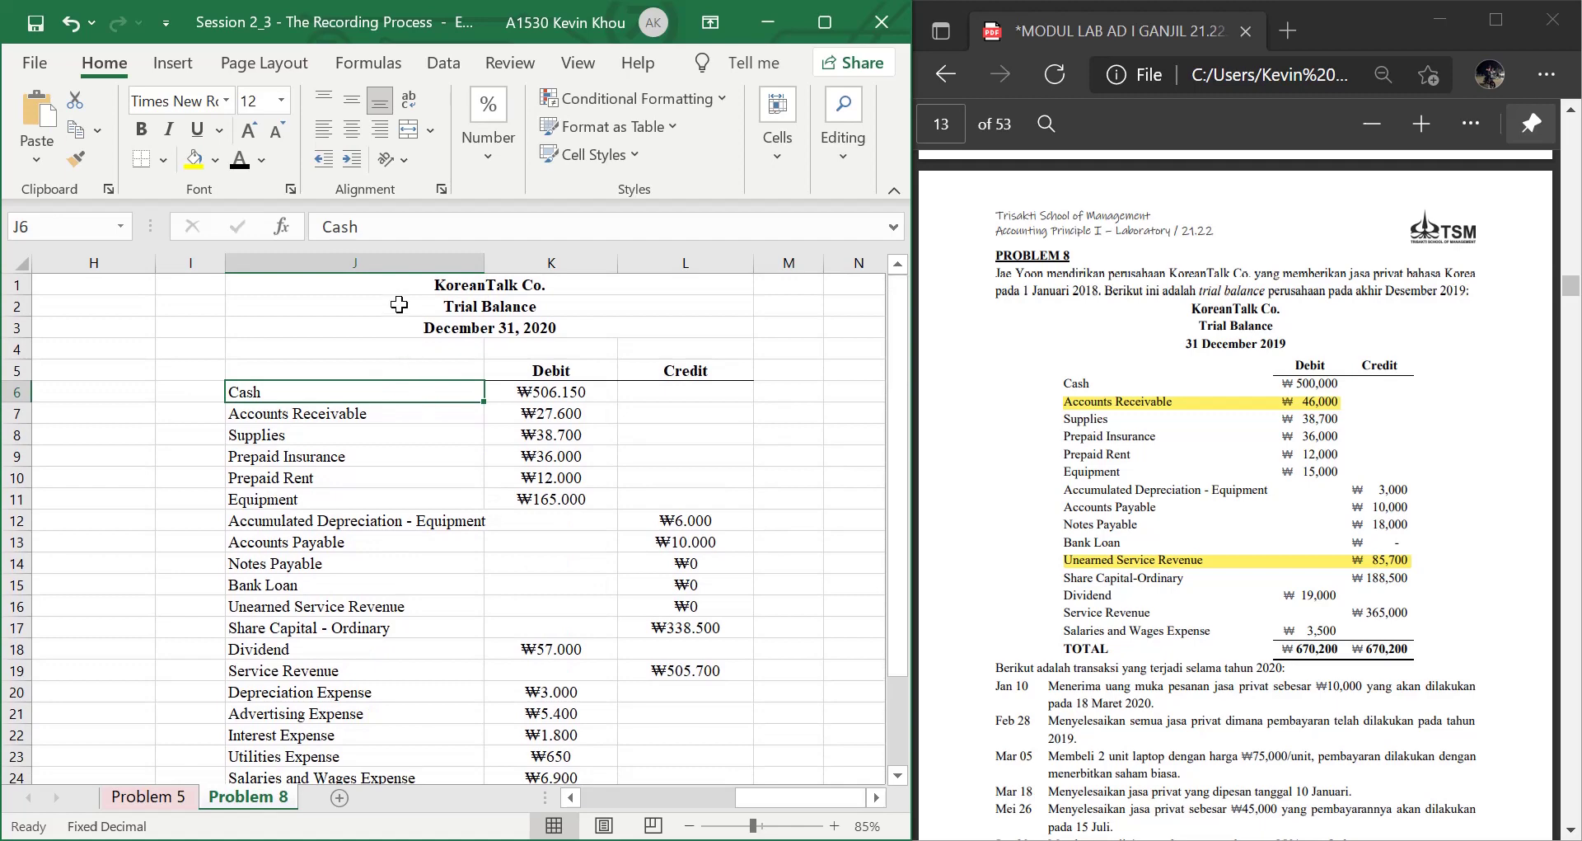
{"action": "left_click_drag", "start_coordinate": [398, 286], "coordinate": [399, 323]}
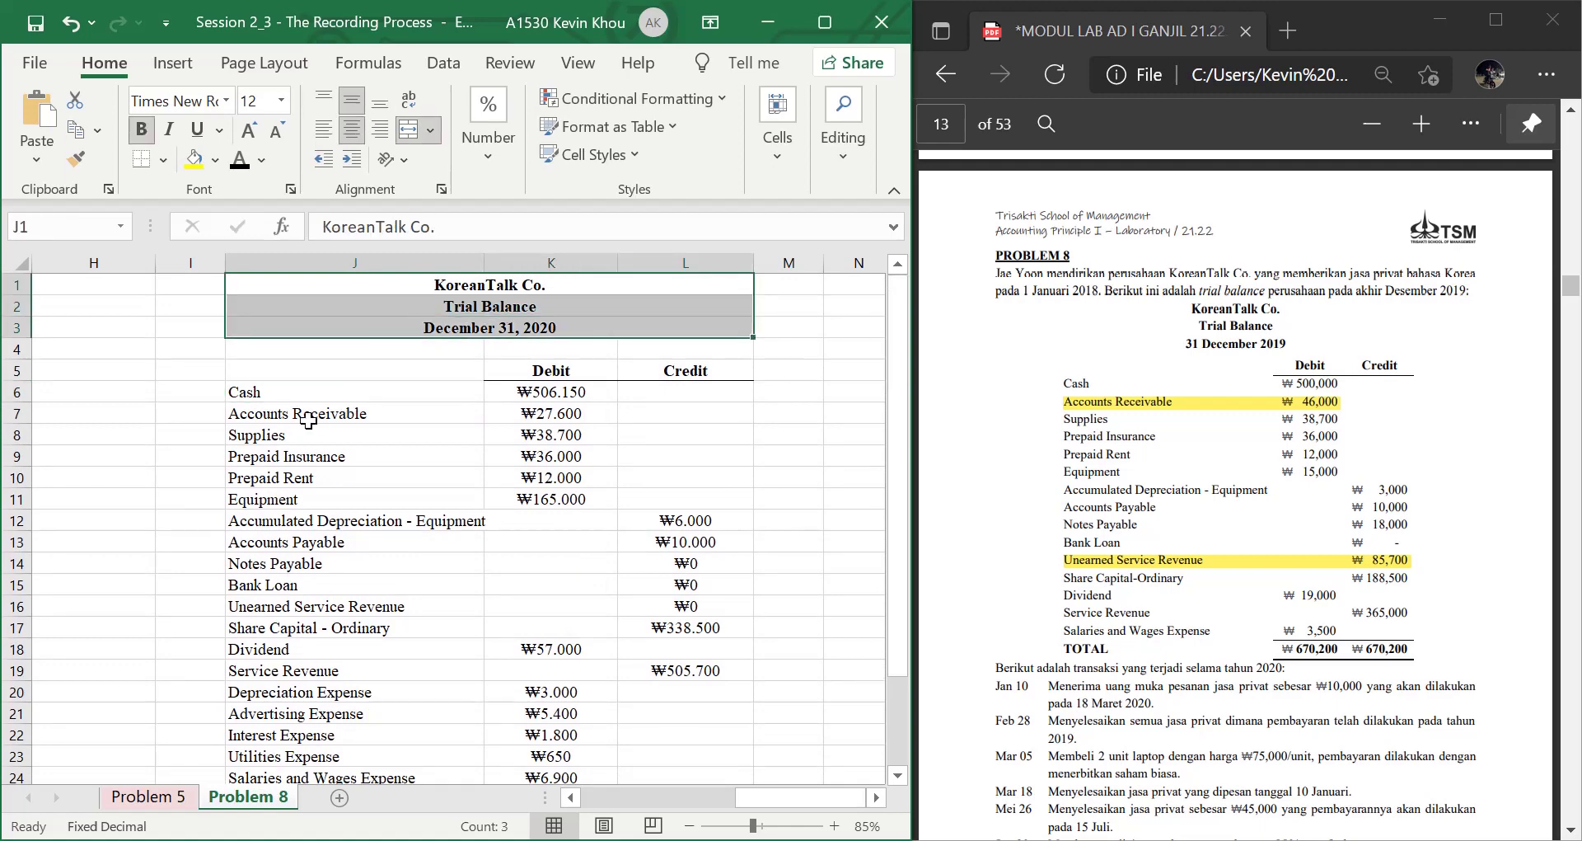
{"action": "scroll", "coordinate": [631, 543], "scroll_direction": "down", "scroll_amount": 3}
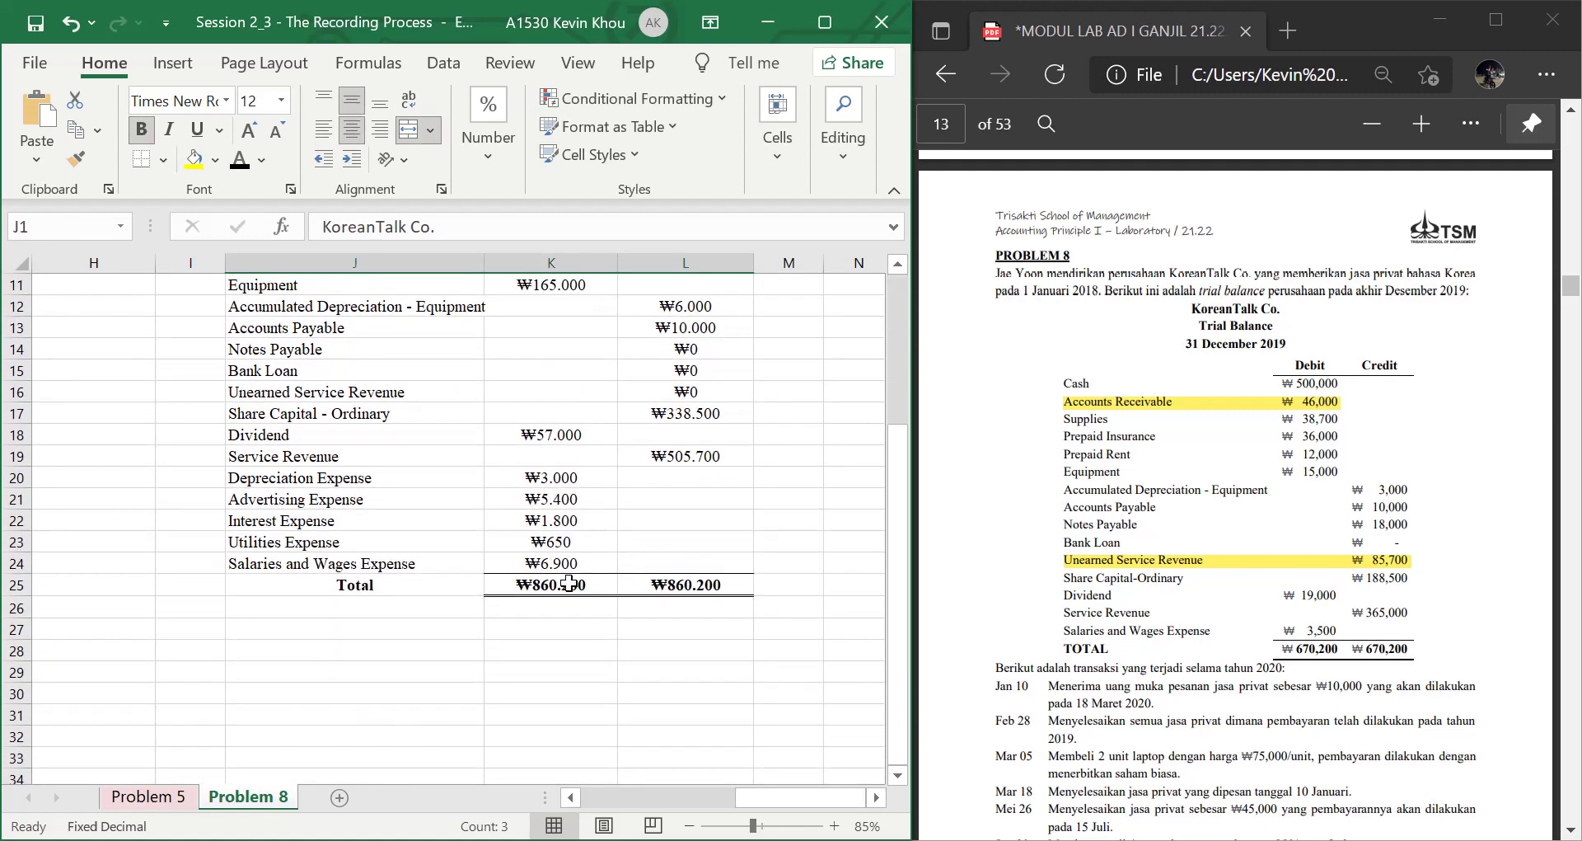
{"action": "left_click", "coordinate": [569, 583]}
{"action": "left_click", "coordinate": [640, 584]}
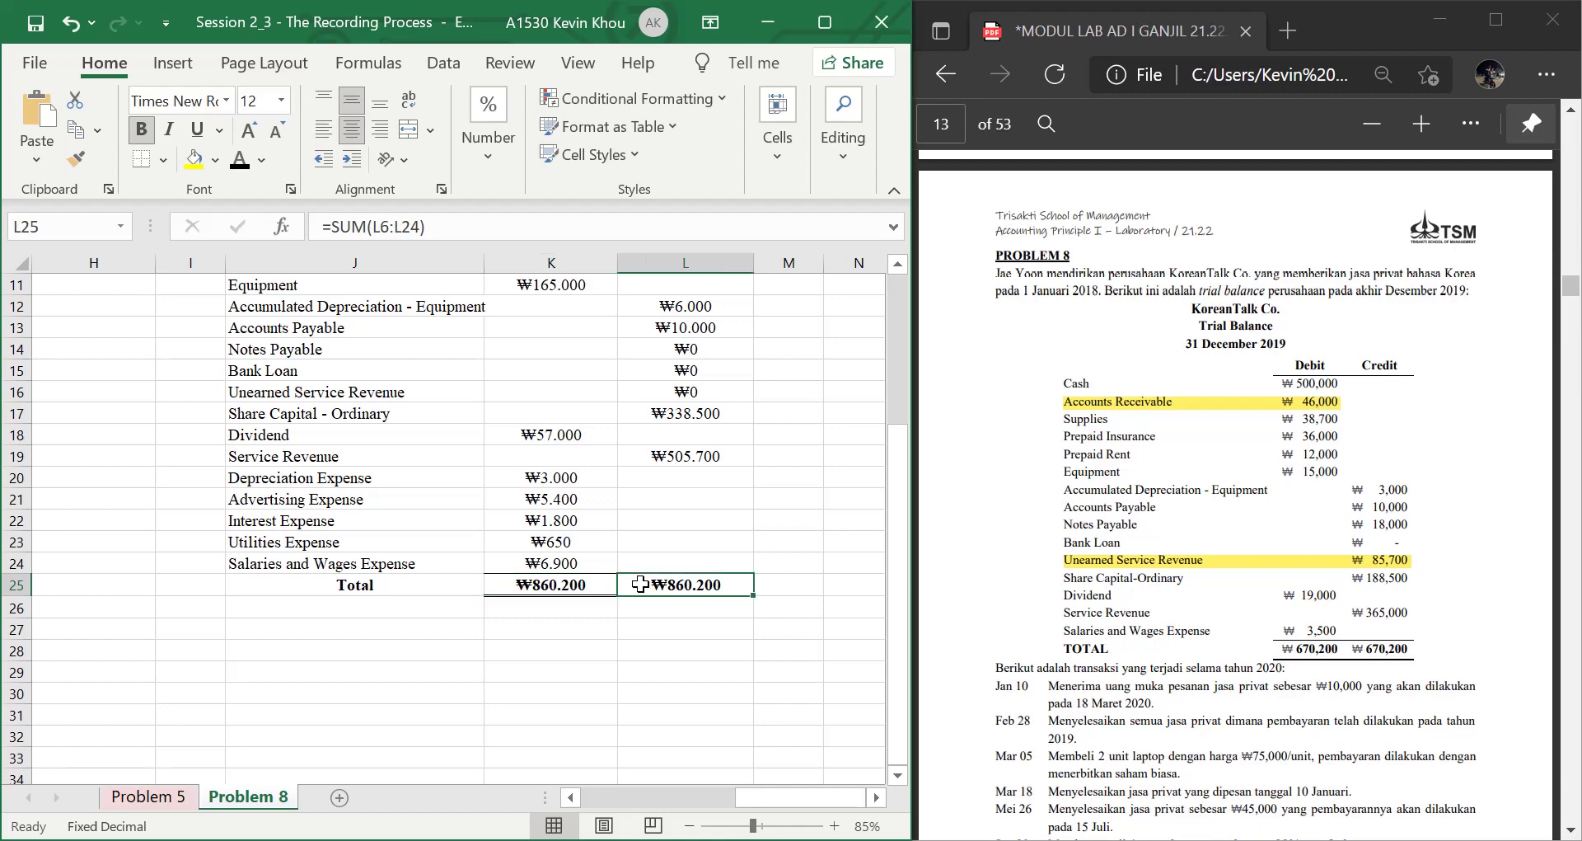
{"action": "left_click", "coordinate": [546, 583]}
{"action": "left_click", "coordinate": [418, 615]}
Delete the three empty columns F to H between the journal and the trial balance
{"action": "scroll", "coordinate": [417, 615], "scroll_direction": "left", "scroll_amount": 4}
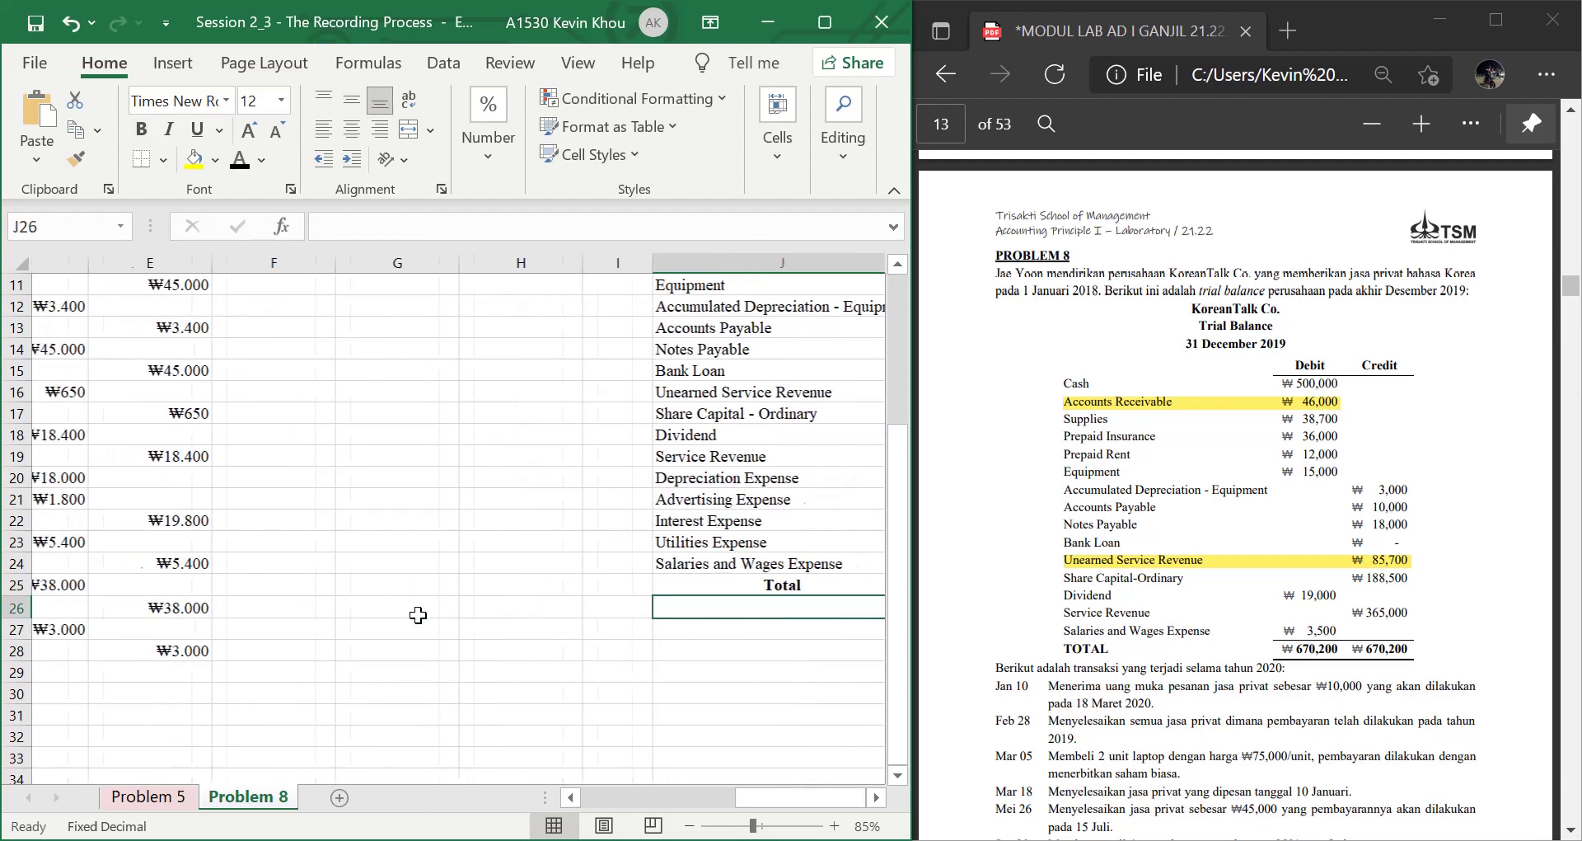
{"action": "scroll", "coordinate": [418, 615], "scroll_direction": "up", "scroll_amount": 3}
{"action": "scroll", "coordinate": [418, 615], "scroll_direction": "left", "scroll_amount": 3}
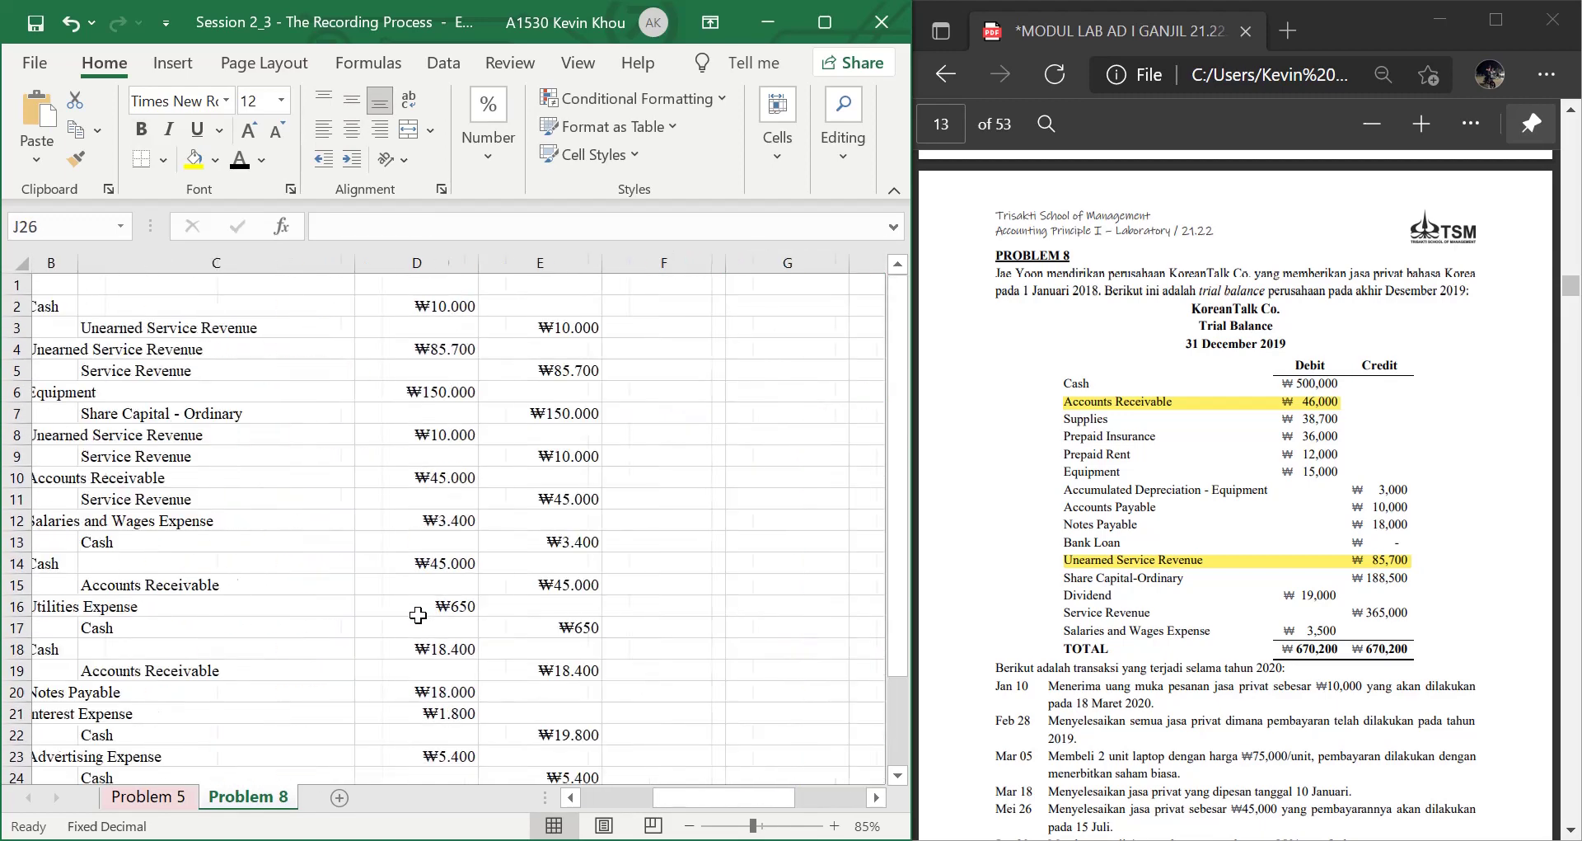
{"action": "scroll", "coordinate": [418, 614], "scroll_direction": "down", "scroll_amount": 2}
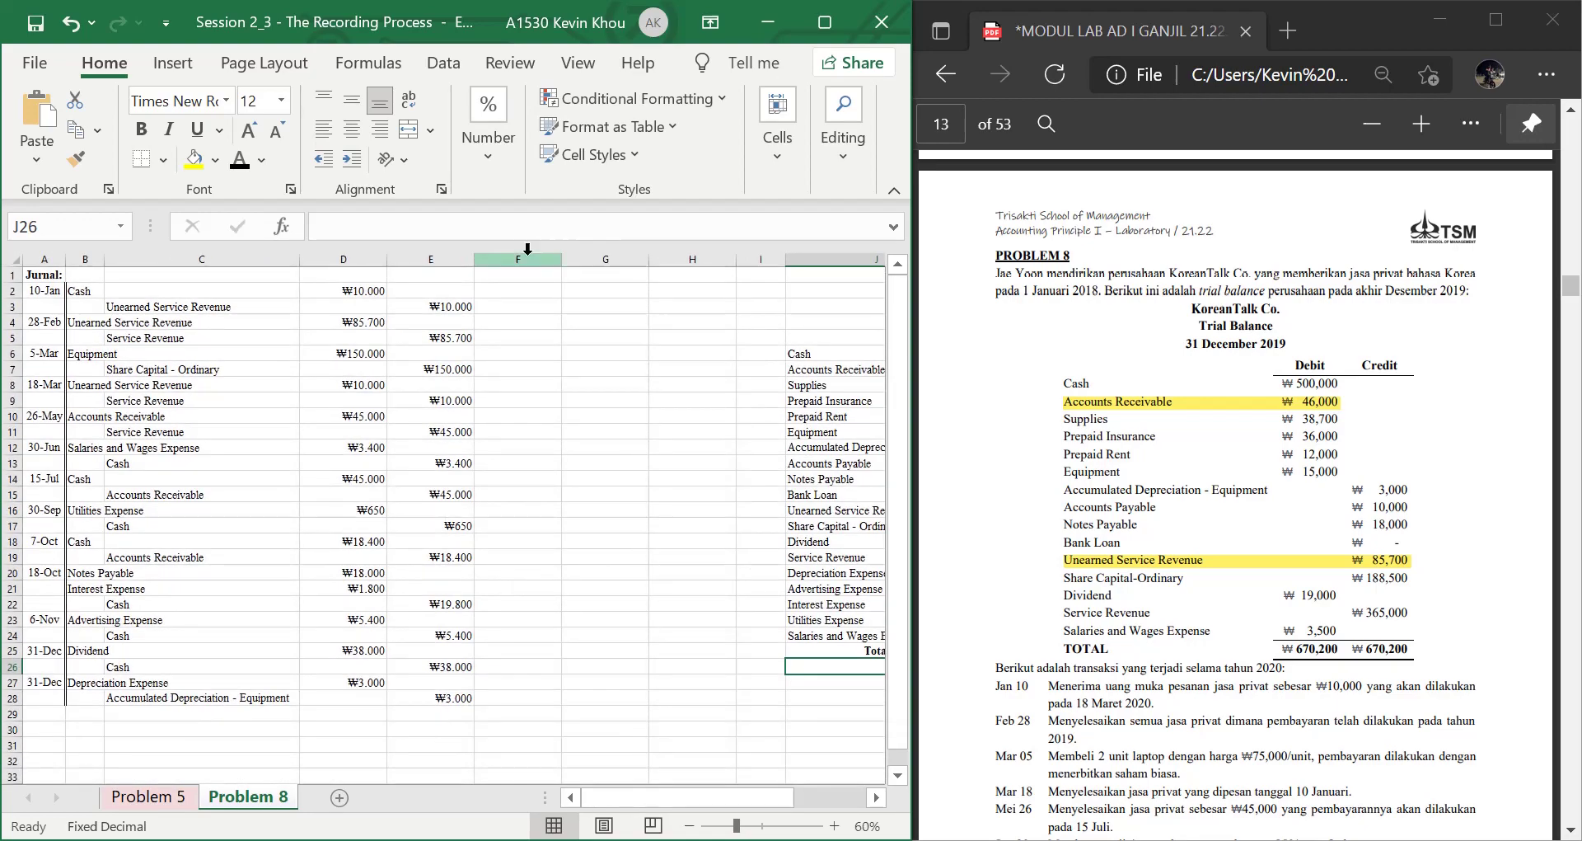
{"action": "left_click_drag", "start_coordinate": [539, 260], "coordinate": [681, 259]}
{"action": "right_click", "coordinate": [681, 260]}
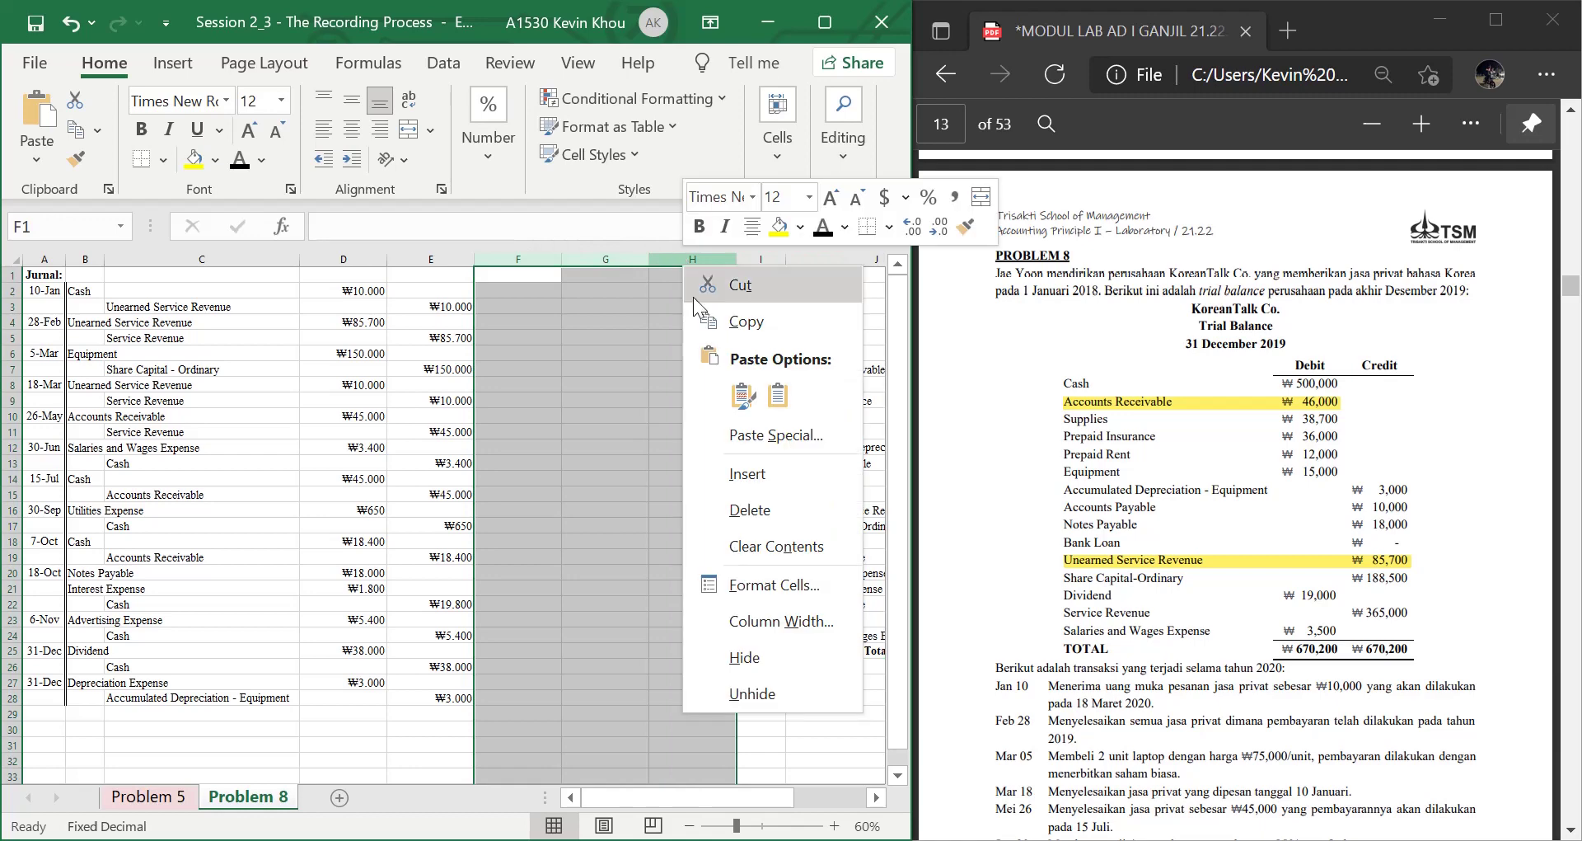
{"action": "left_click", "coordinate": [734, 494]}
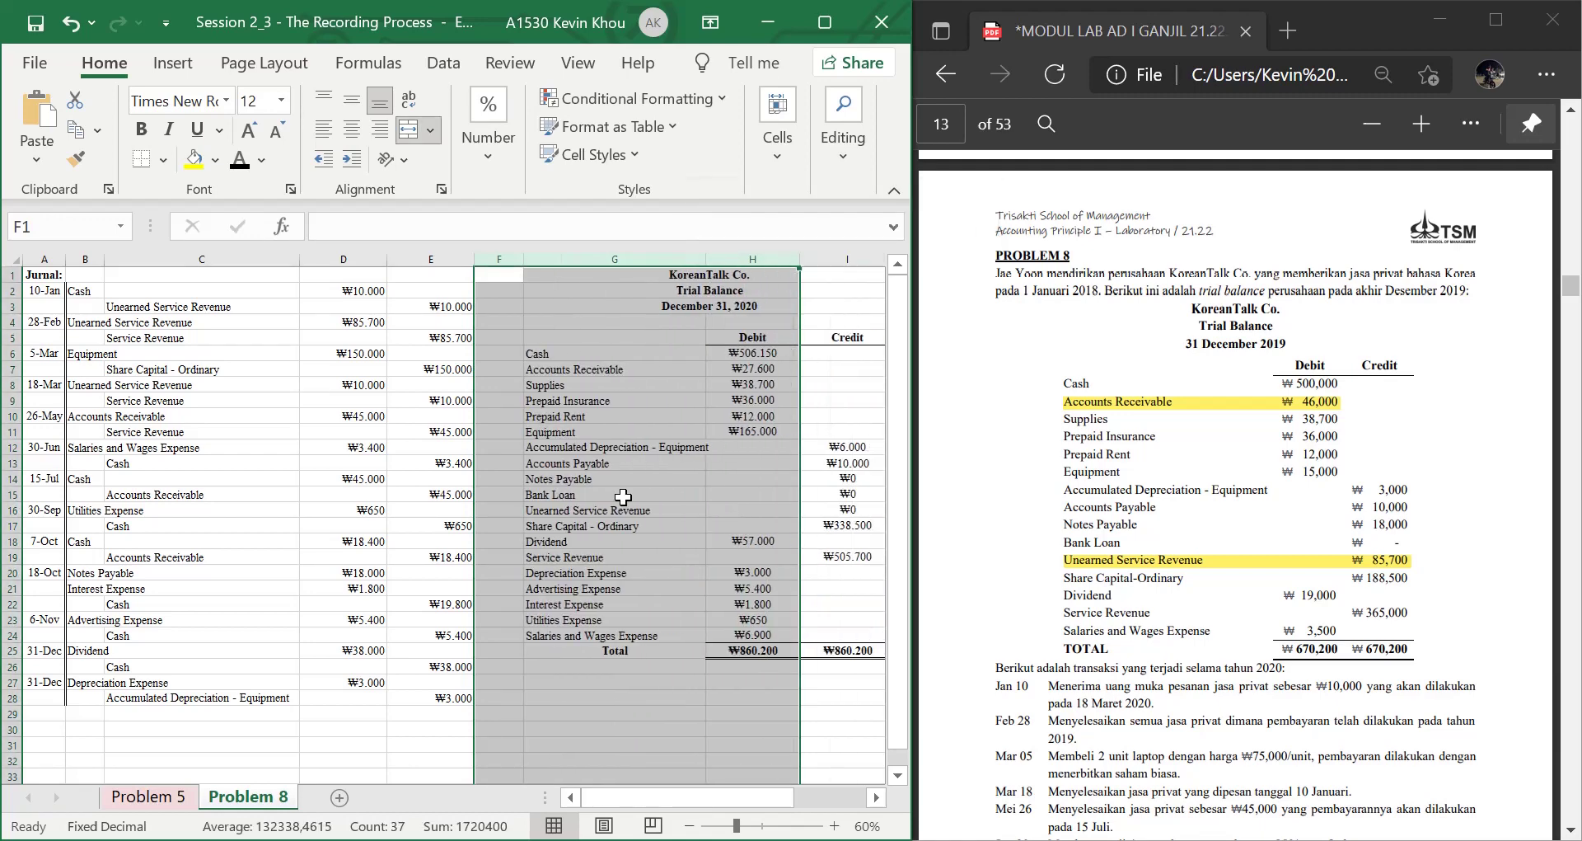
Select the journal and trial balance together, from A1 down through row 28
{"action": "left_click", "coordinate": [430, 494]}
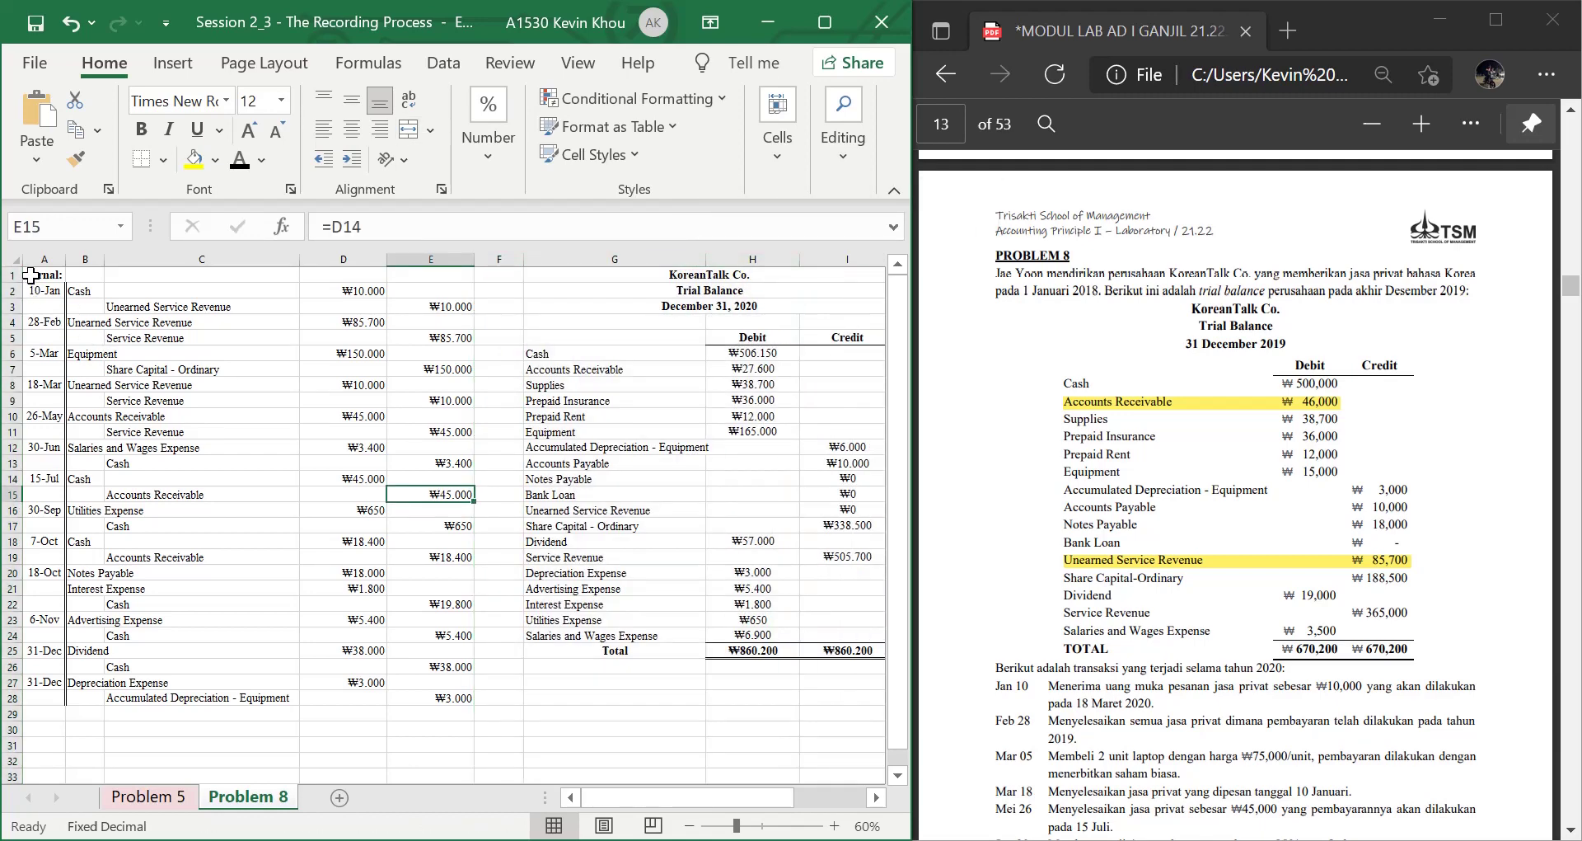
{"action": "left_click_drag", "start_coordinate": [33, 276], "coordinate": [672, 695]}
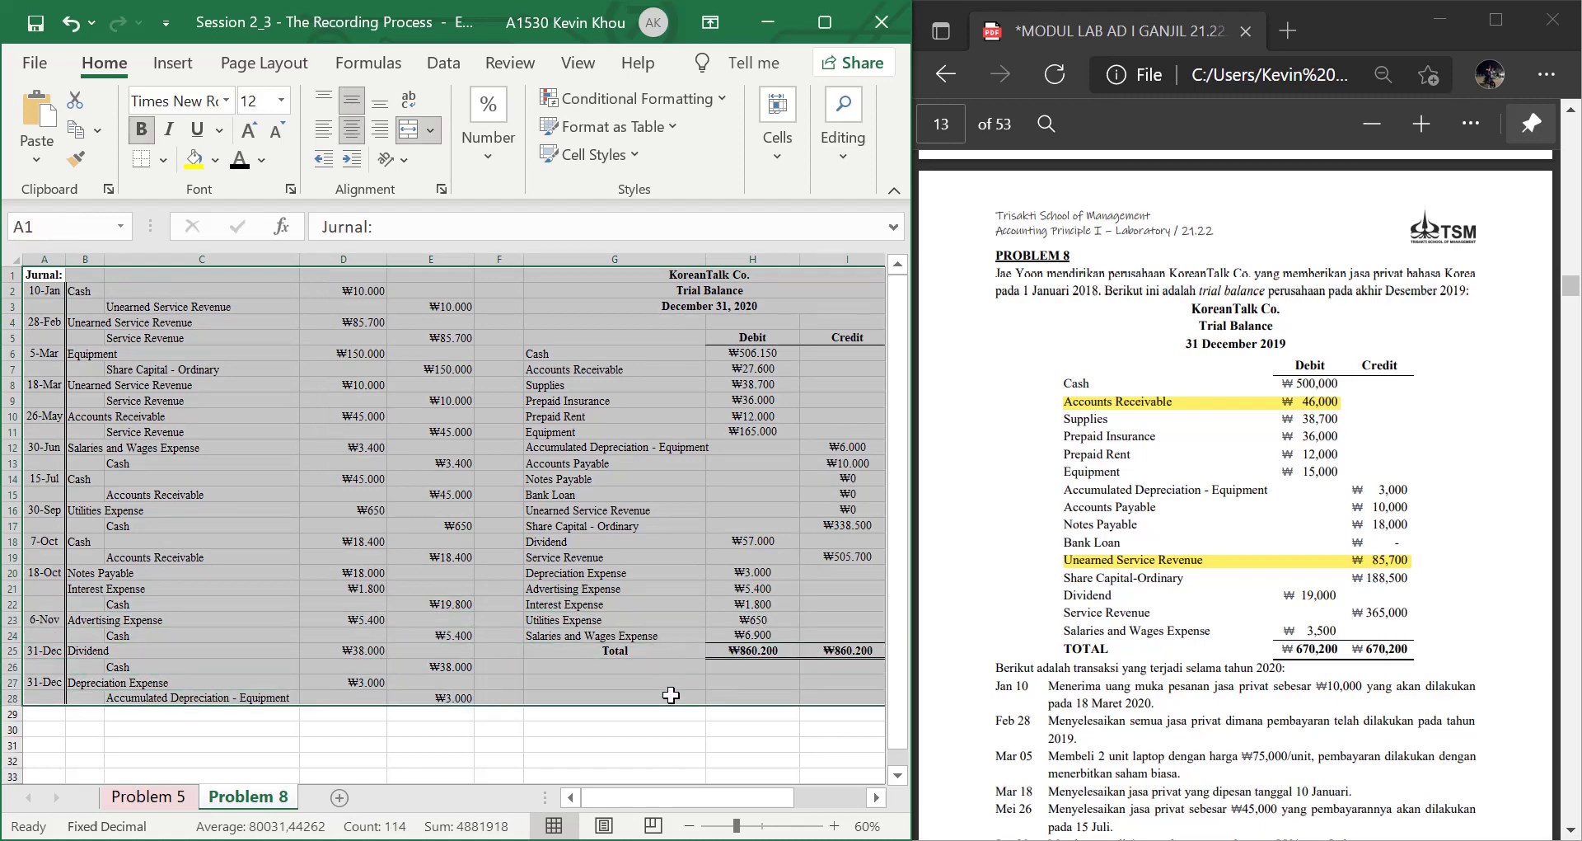